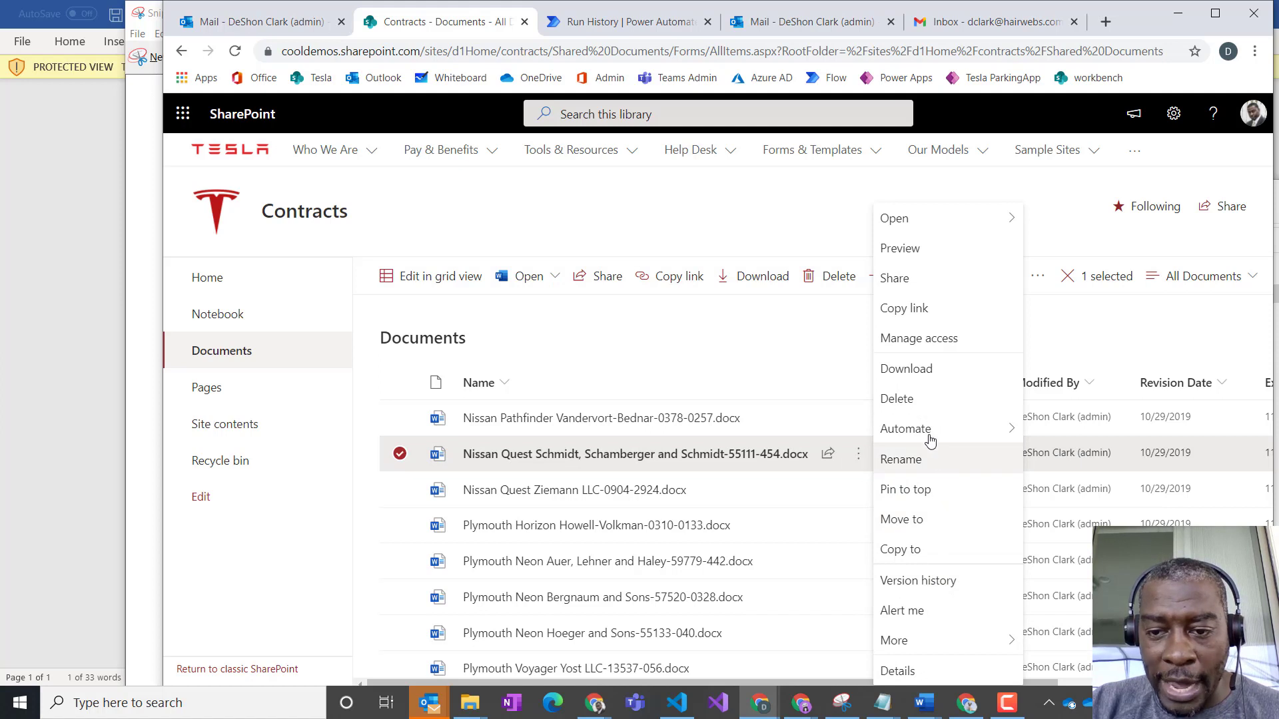
- Start the Send contract to customer flow for the selected Nissan Quest contract and enter the client's e-mail address
mouse_move(930, 438)
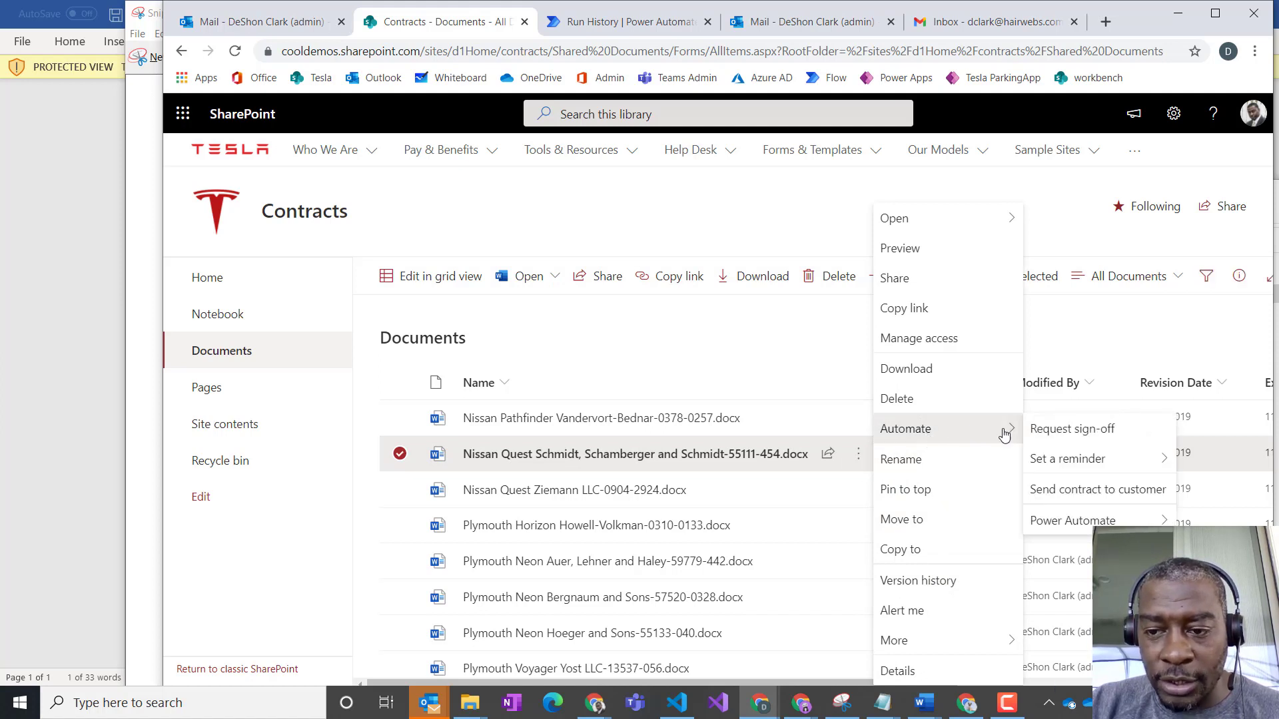
click(1088, 493)
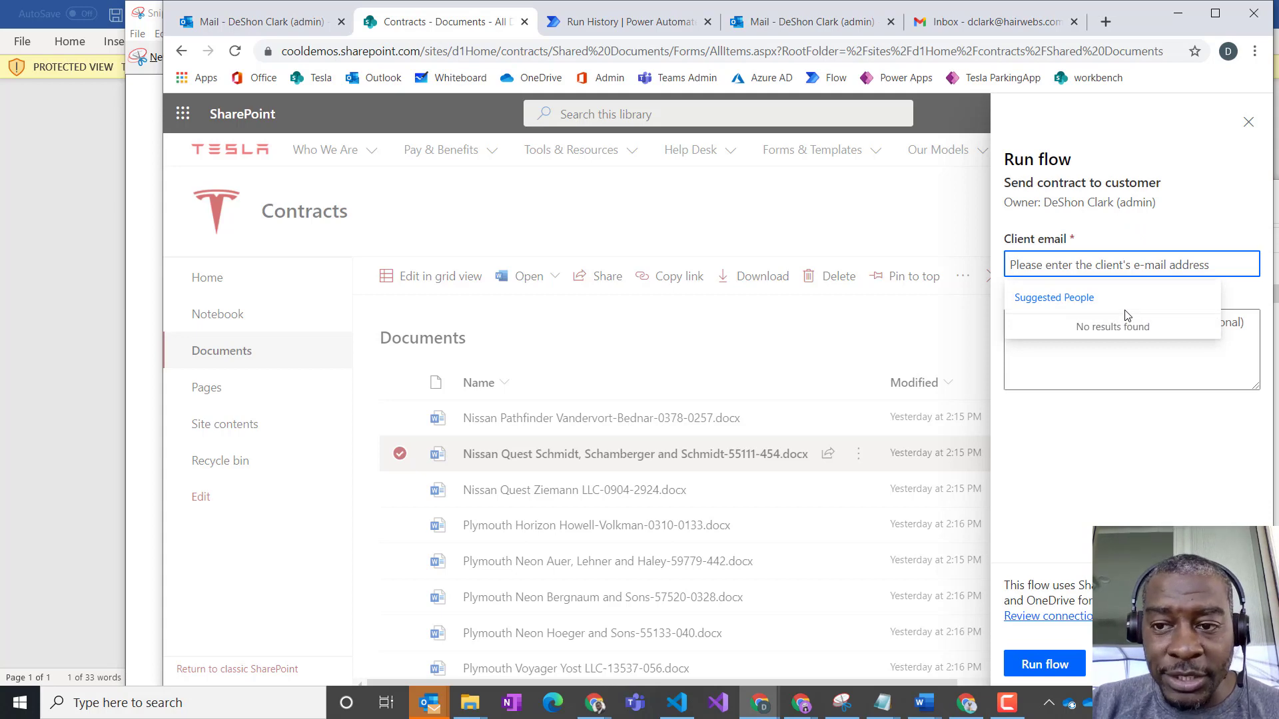
text(f)
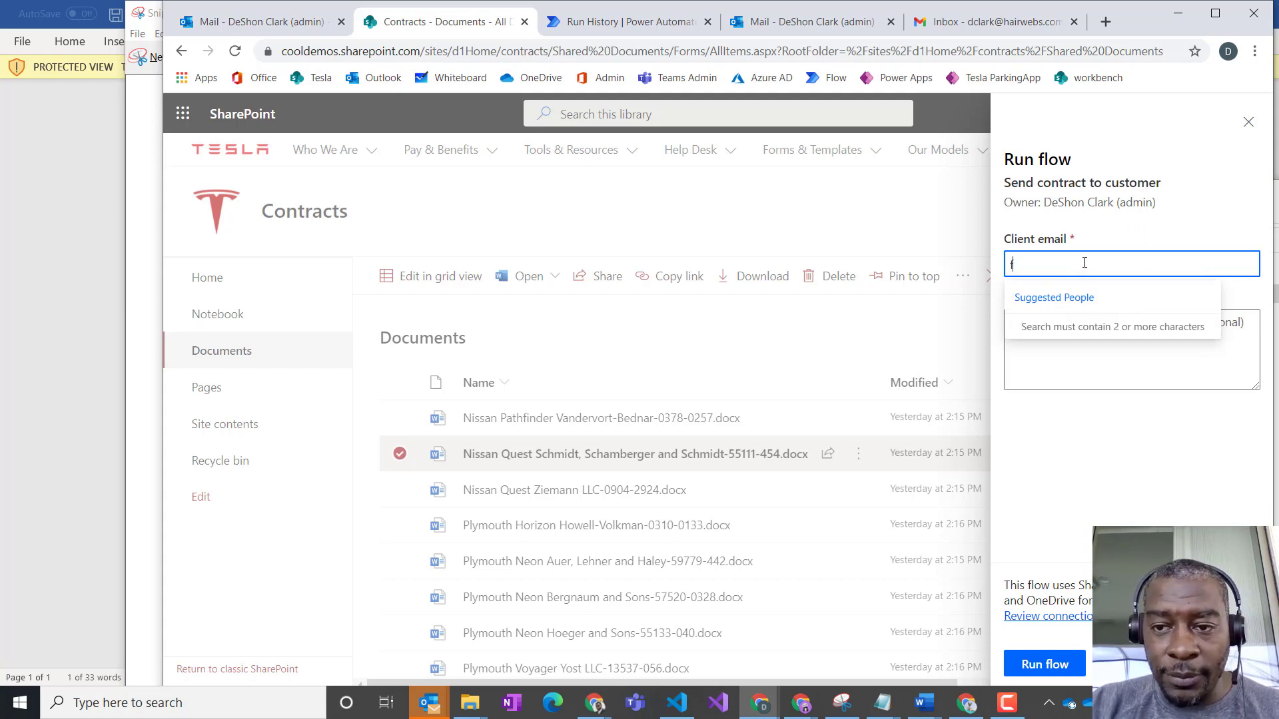
key(BackSpace)
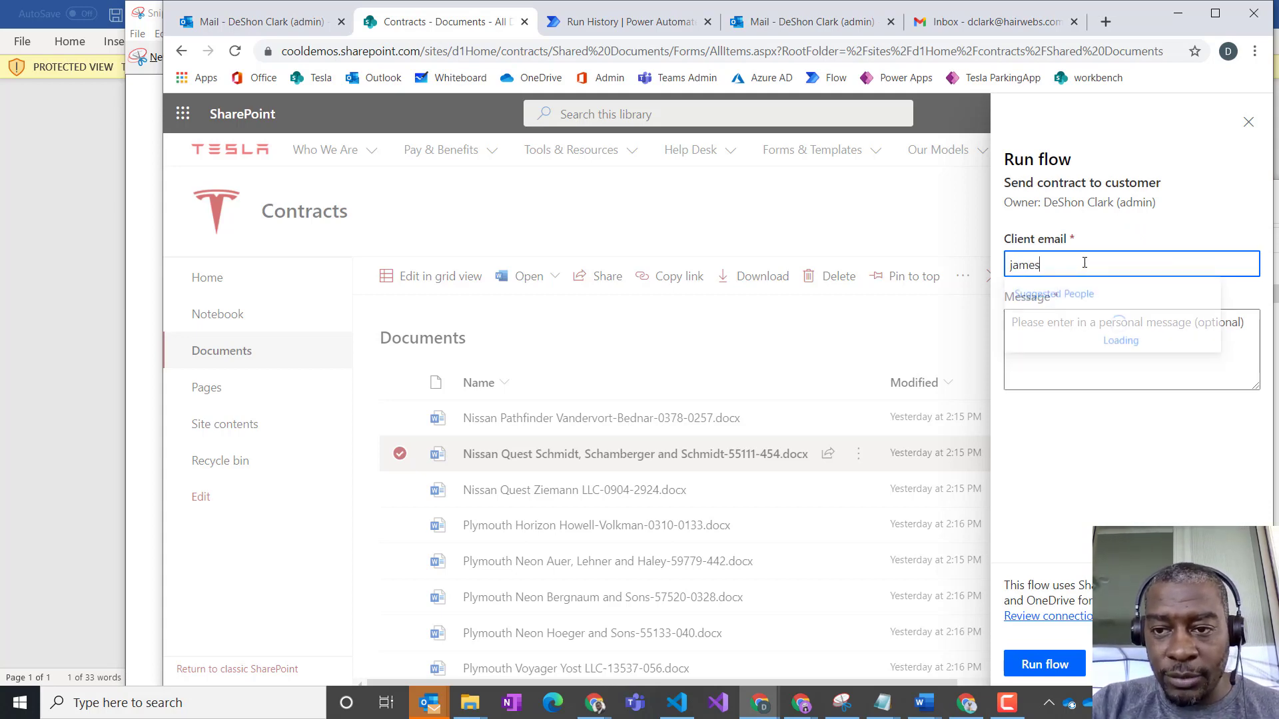
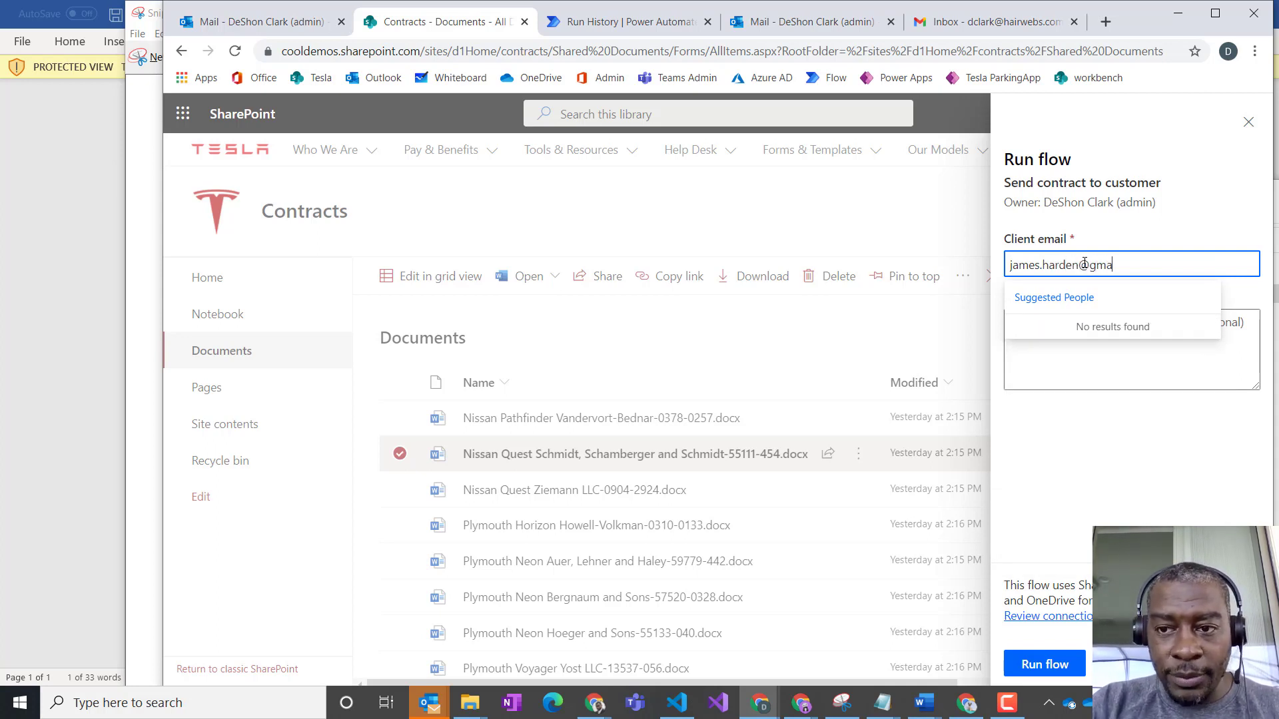
- Enter "fjdshauif udisa ufidsa huifh dsuia" as the message to the client in the flow's run form
click(1033, 343)
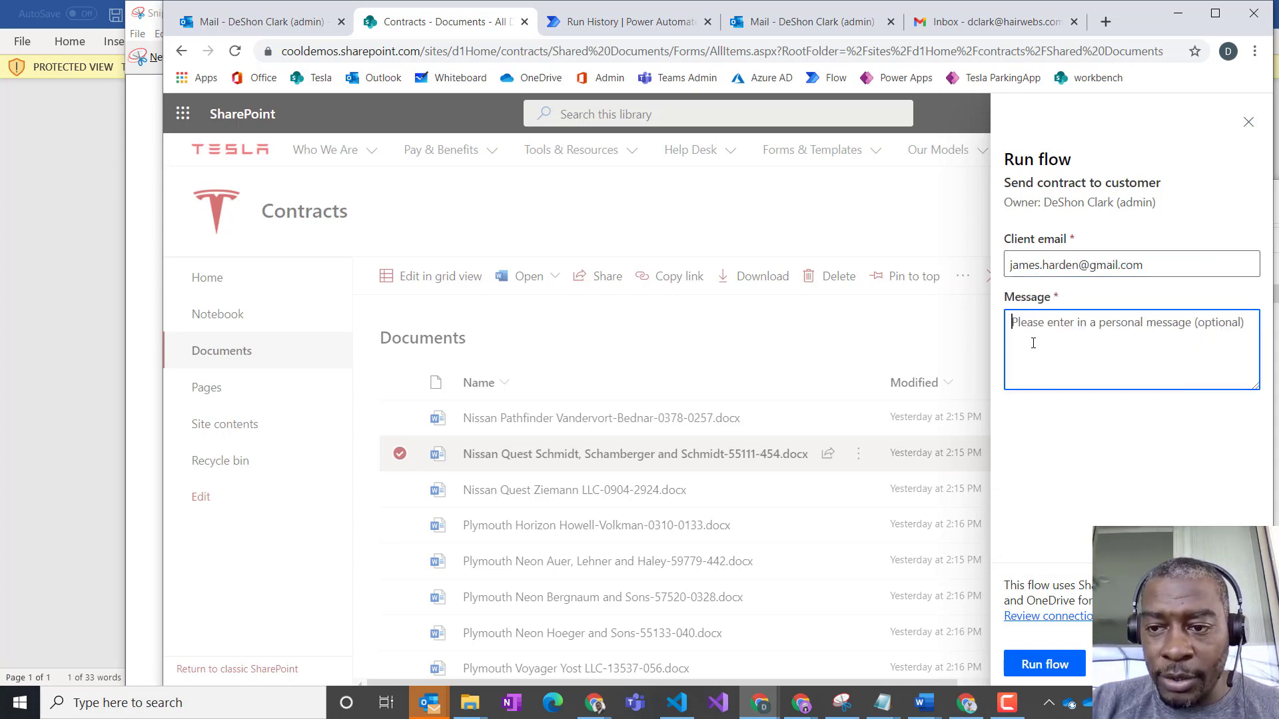
text(fidshauif udisa ufidsa huifh dsuia)
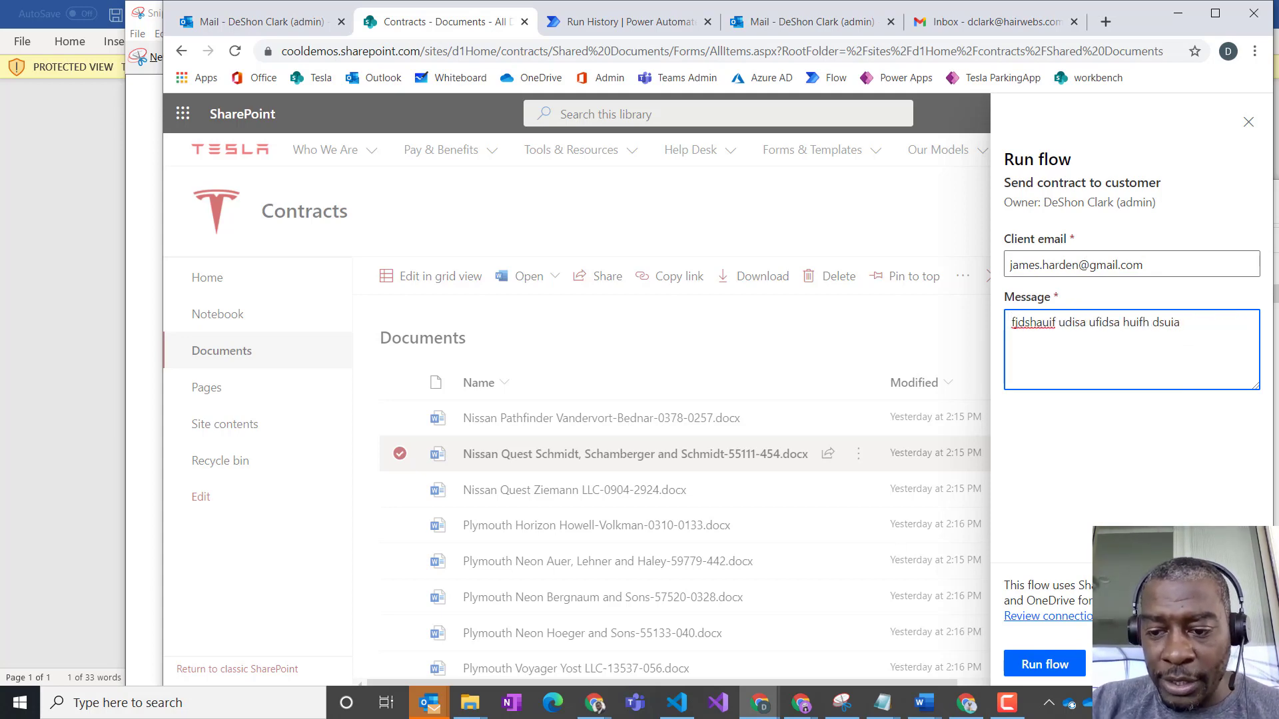
click(1045, 665)
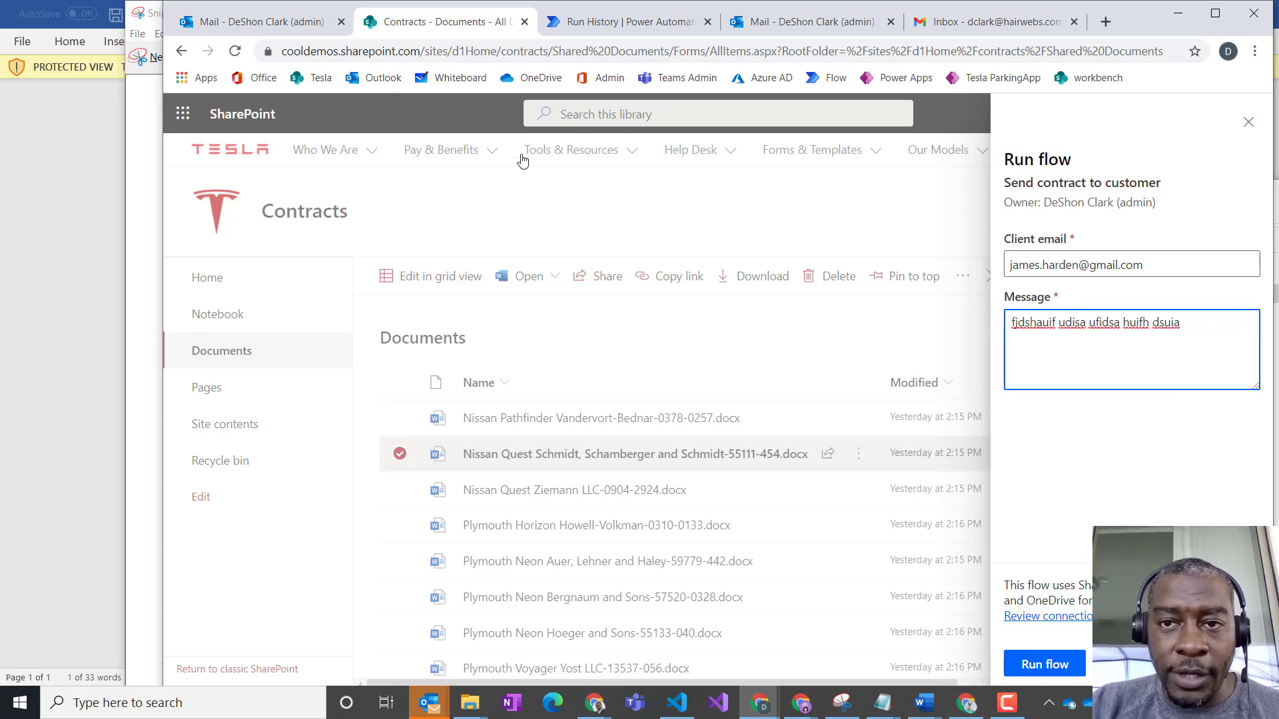
- Switch to Gmail, open the newest "Tesla lease aggreement review" e-mail and examine its personal message, branded body and attachment
click(932, 22)
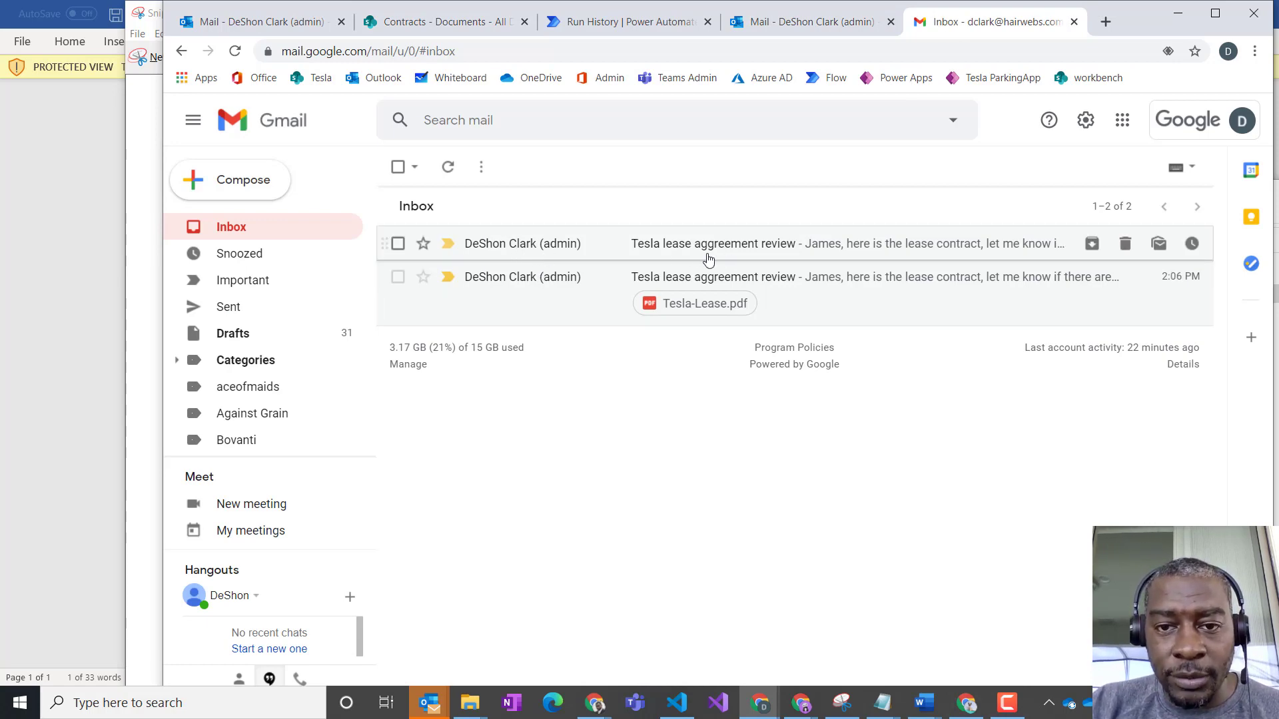
click(541, 250)
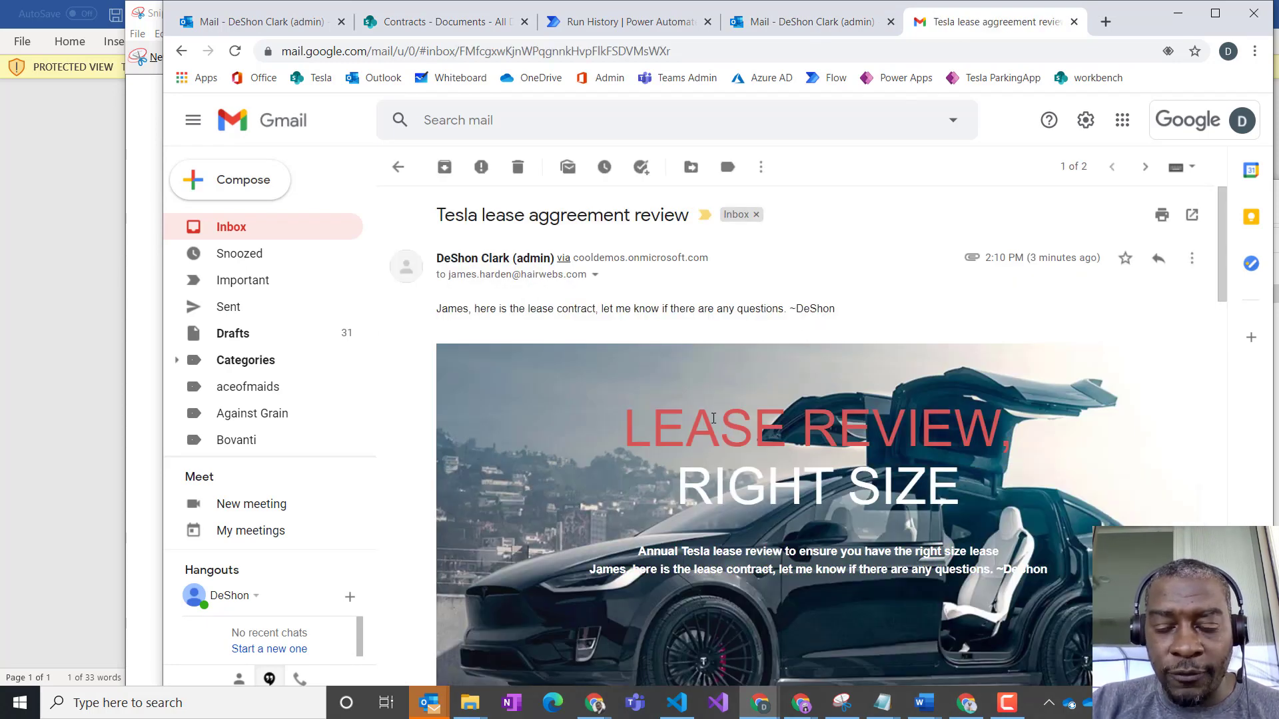
scroll(607, 293, down, 3)
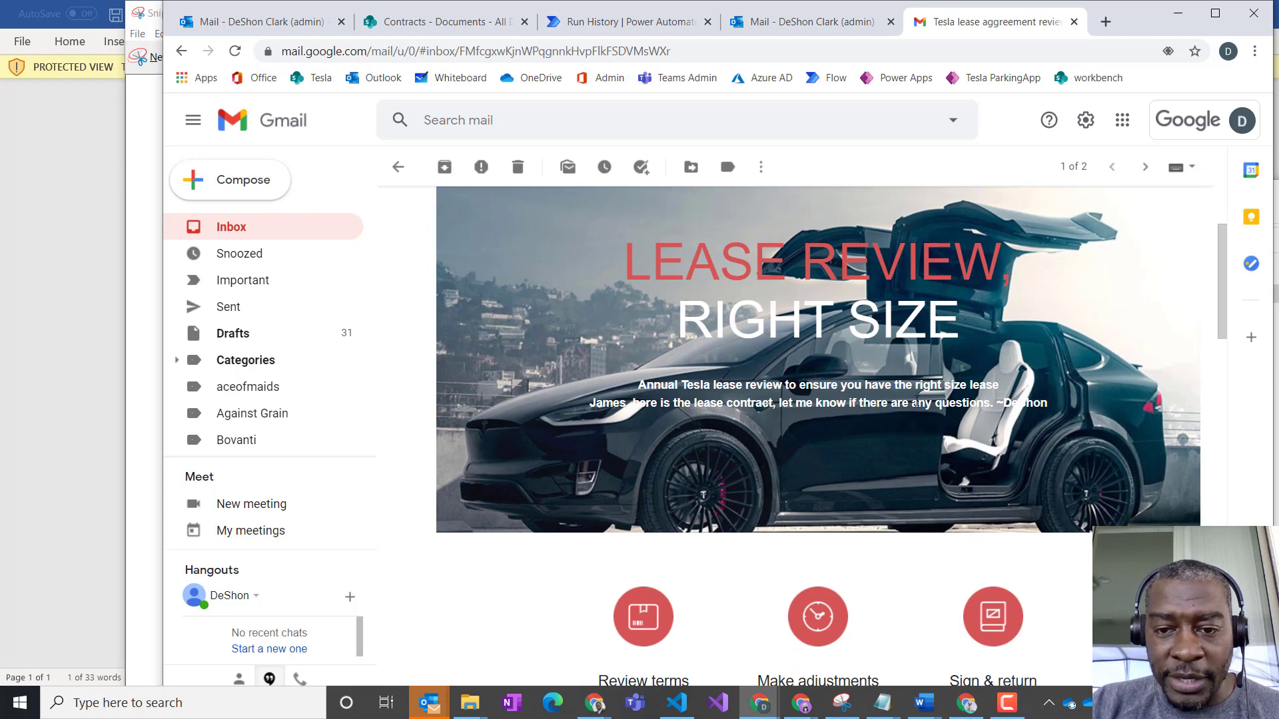
drag(590, 402, 1022, 403)
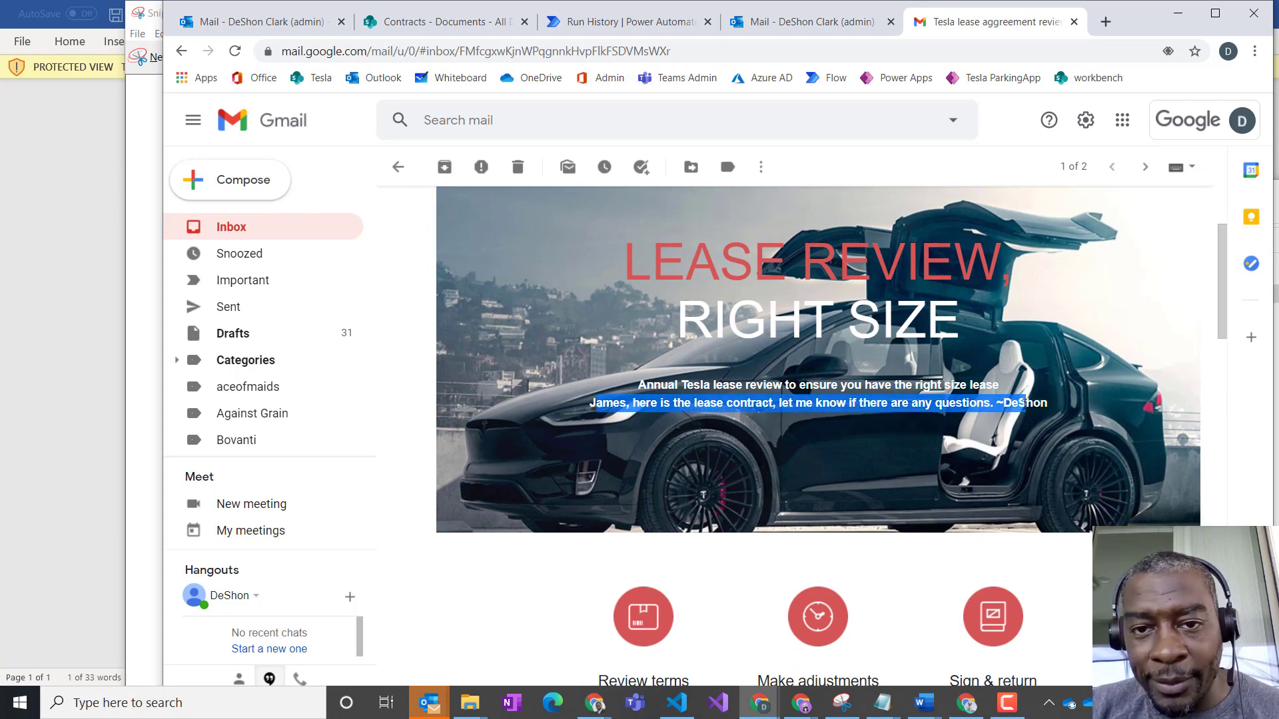
scroll(997, 531, down, 4)
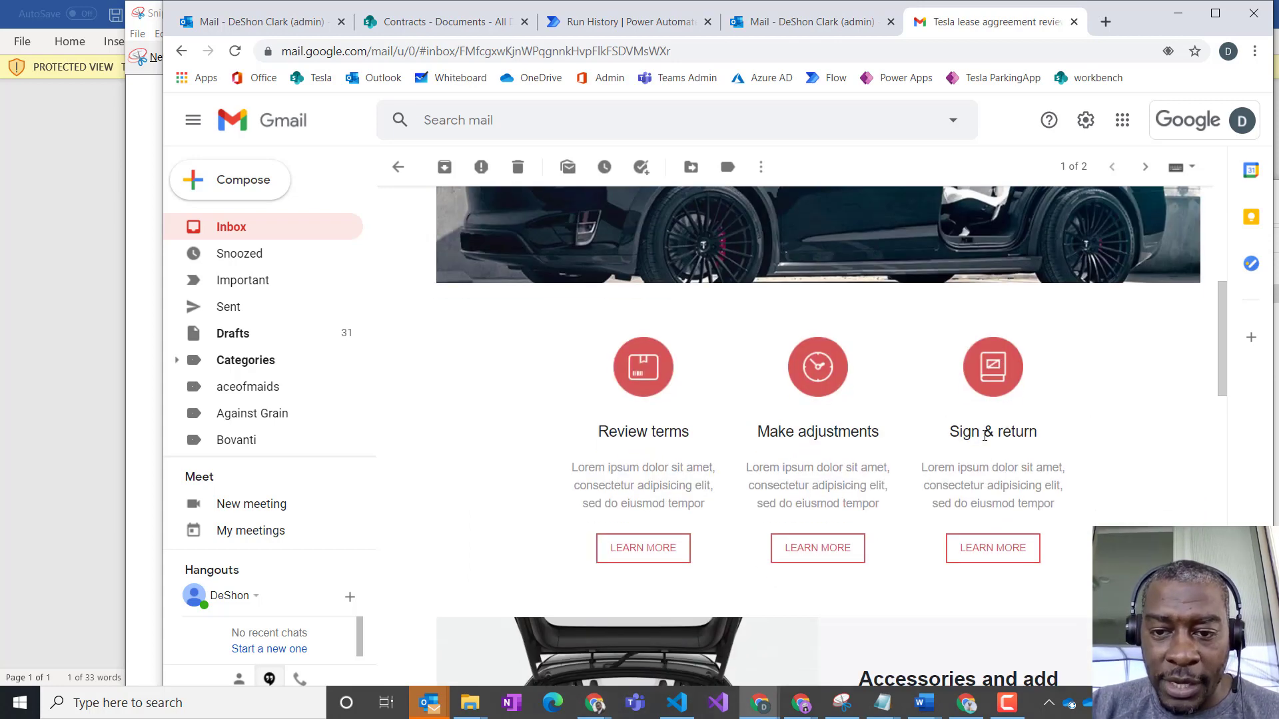
scroll(985, 446, down, 5)
scroll(985, 431, down, 12)
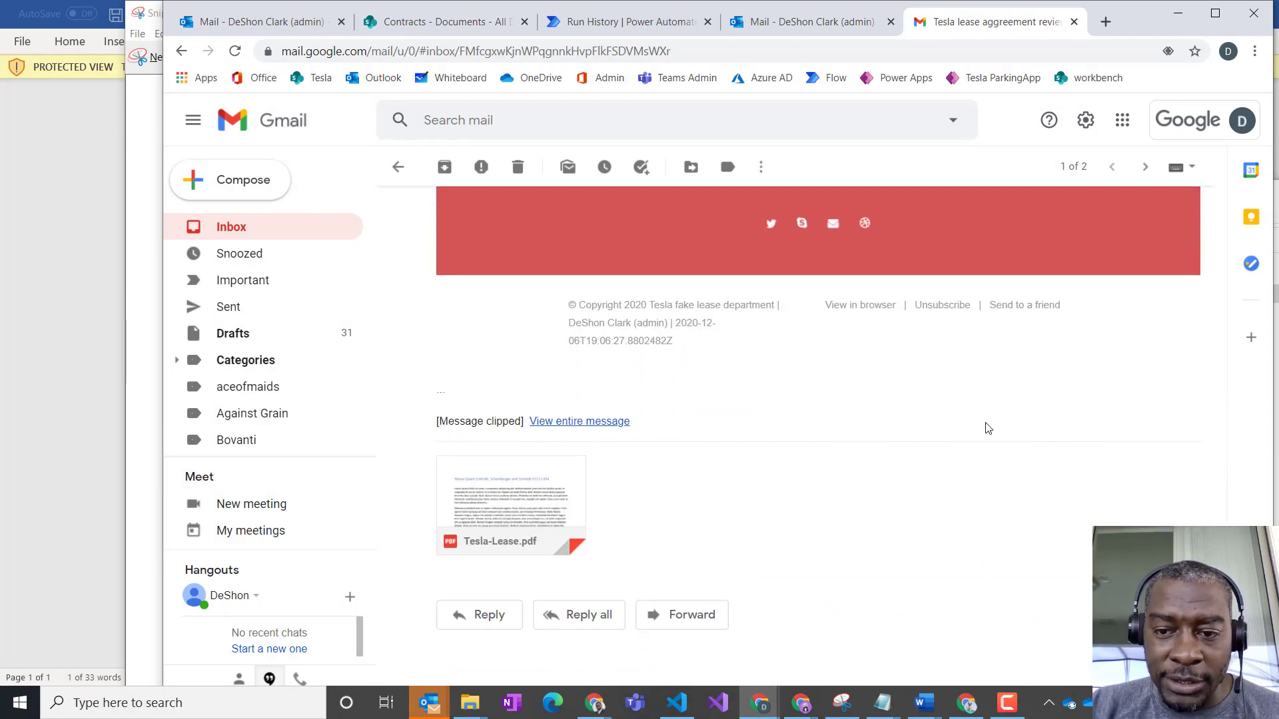
scroll(987, 428, up, 2)
scroll(987, 428, up, 15)
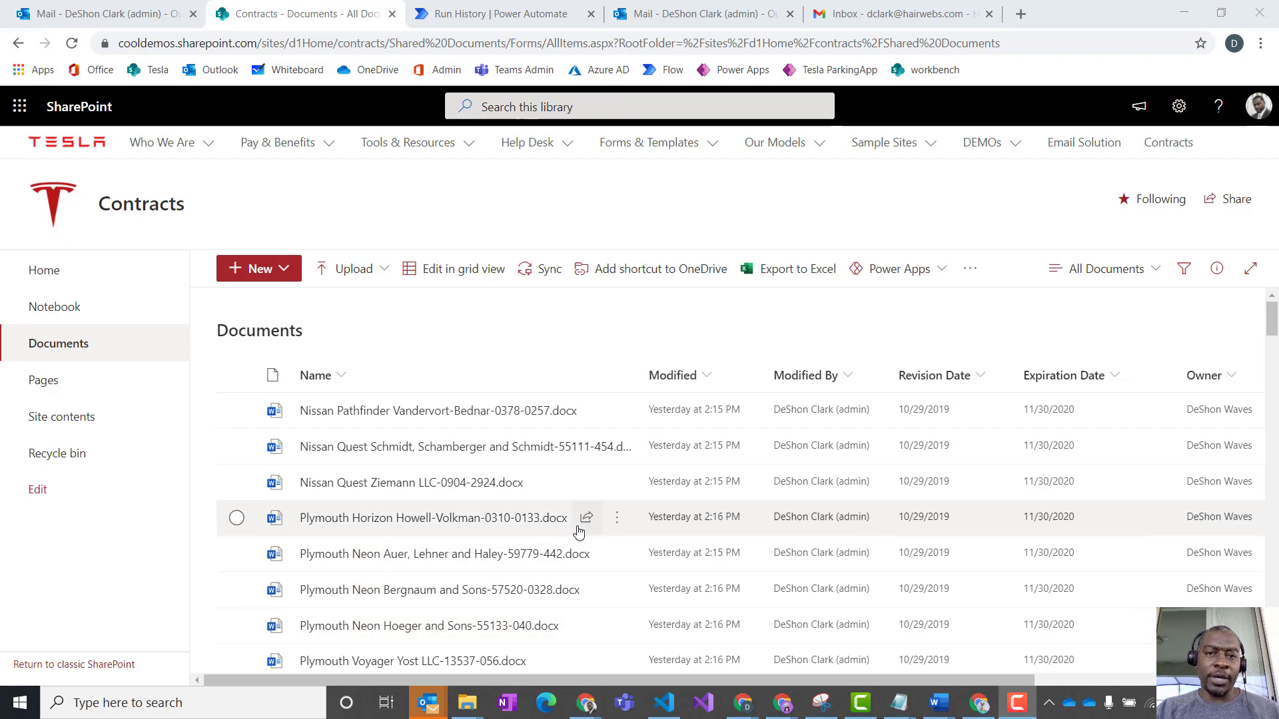
- Widen the Name column of the Contracts document library to fit the full file names
mouse_move(578, 531)
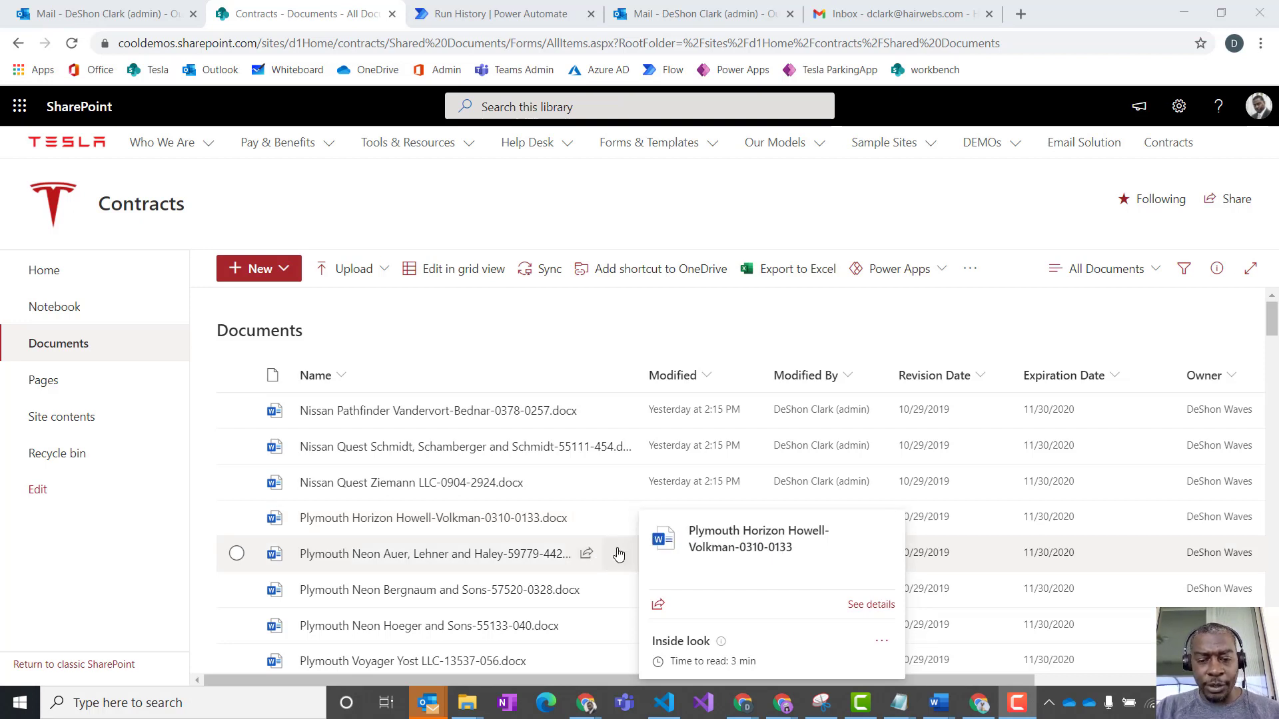
drag(636, 380, 712, 374)
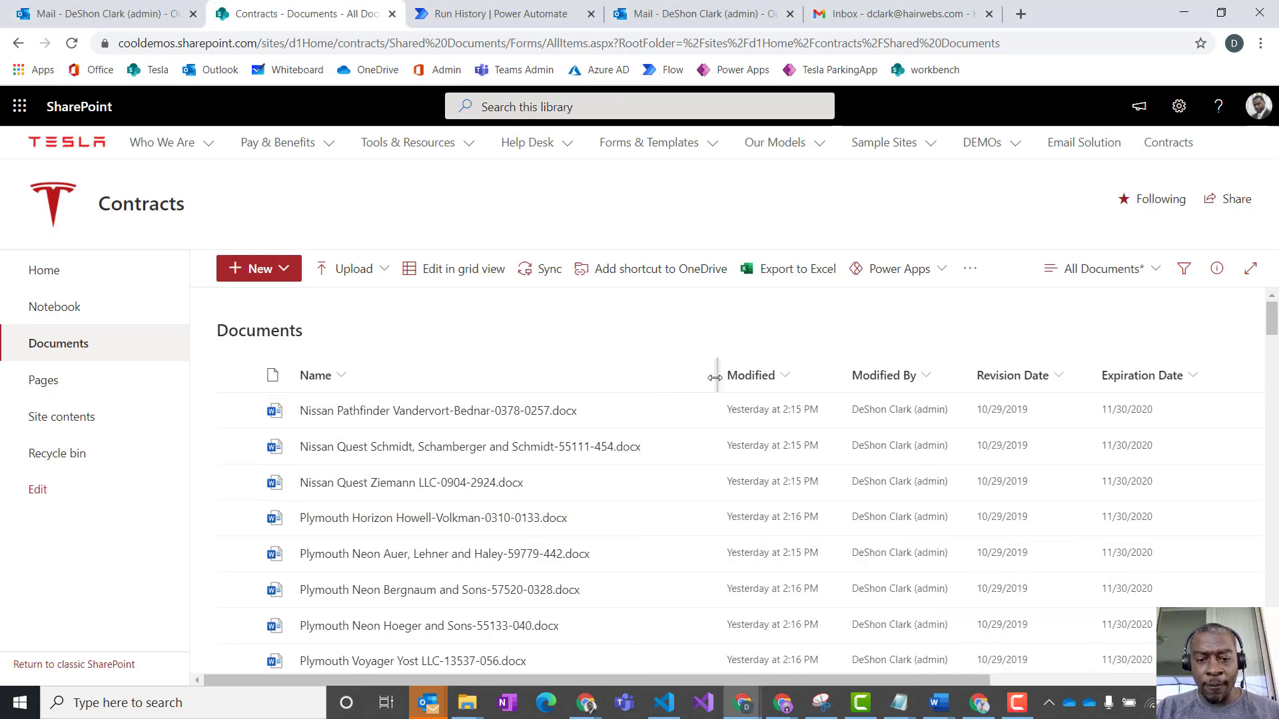
- Examine the actions available for Pontiac Gemini Padberg Inc-11822-9001.docx, including the Automate options, and dismiss them
scroll(527, 494, down, 10)
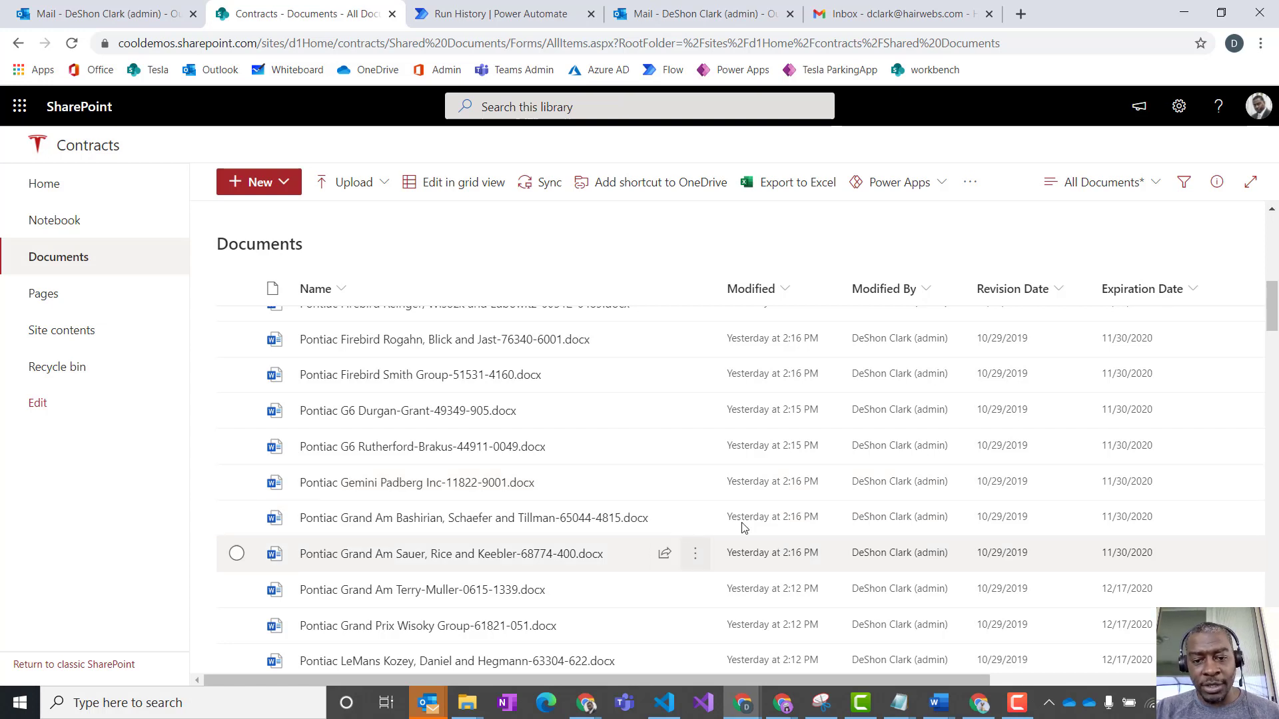
mouse_move(395, 465)
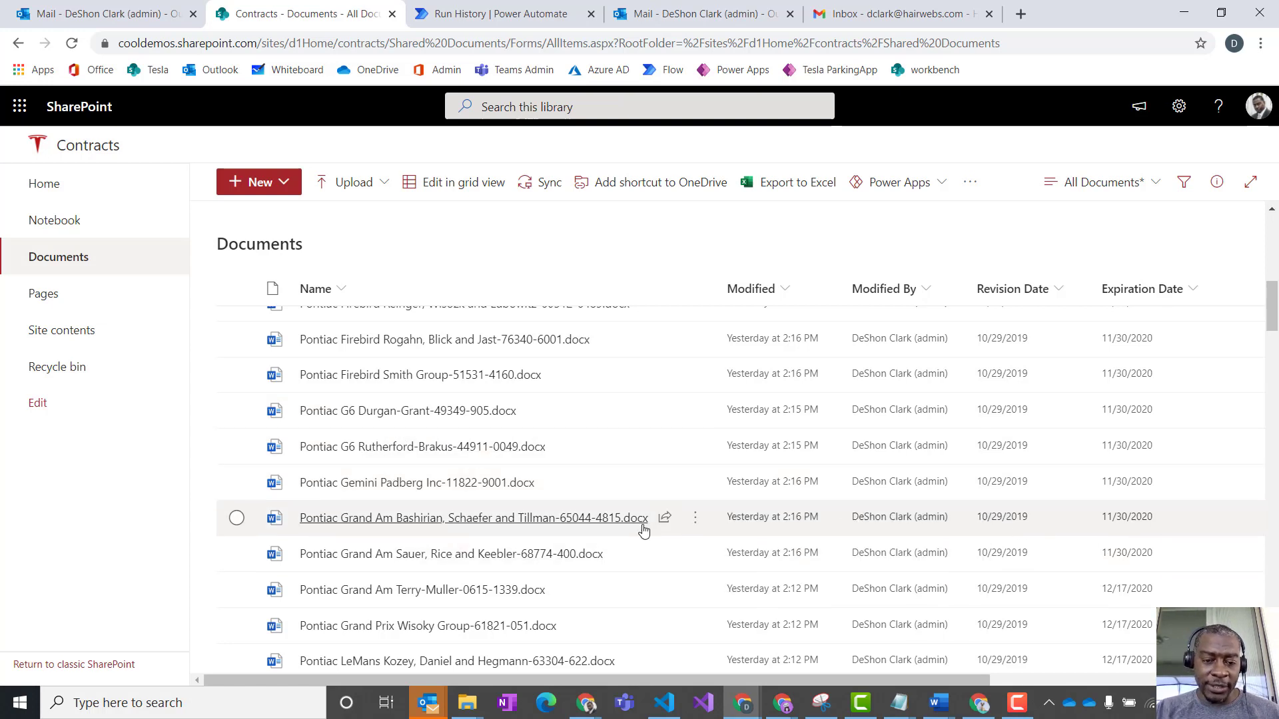
mouse_move(644, 530)
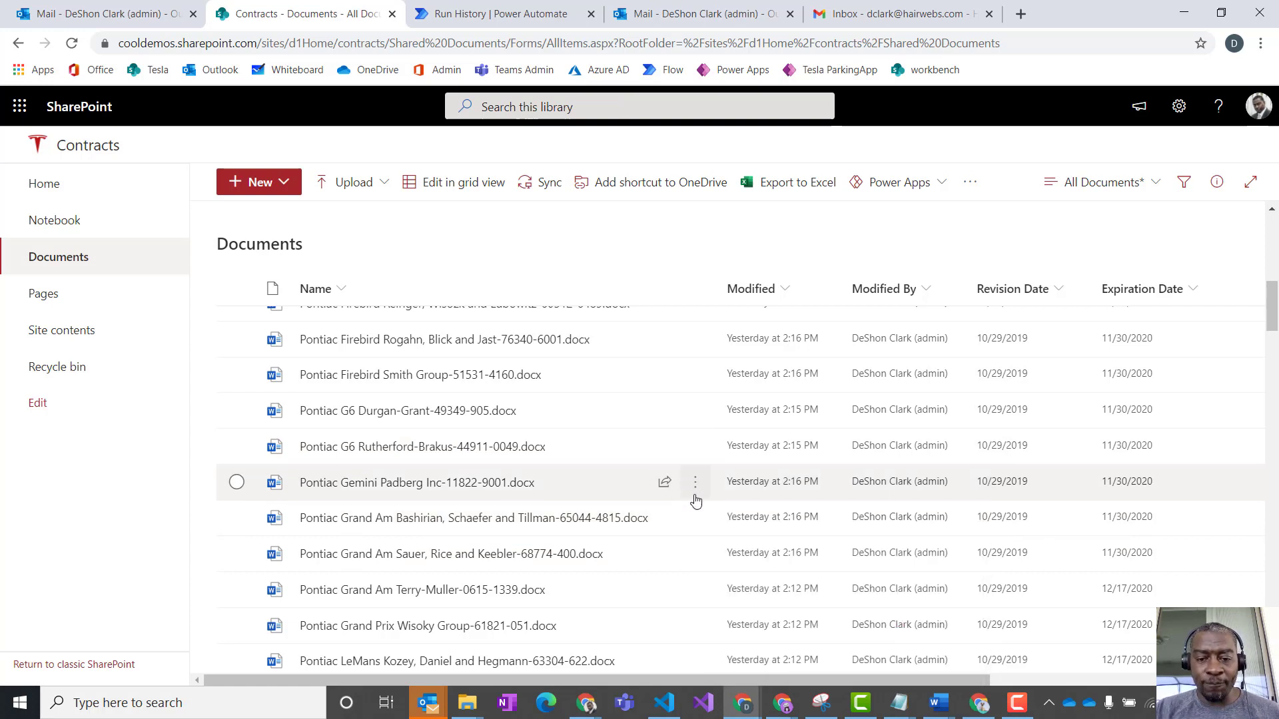
click(692, 489)
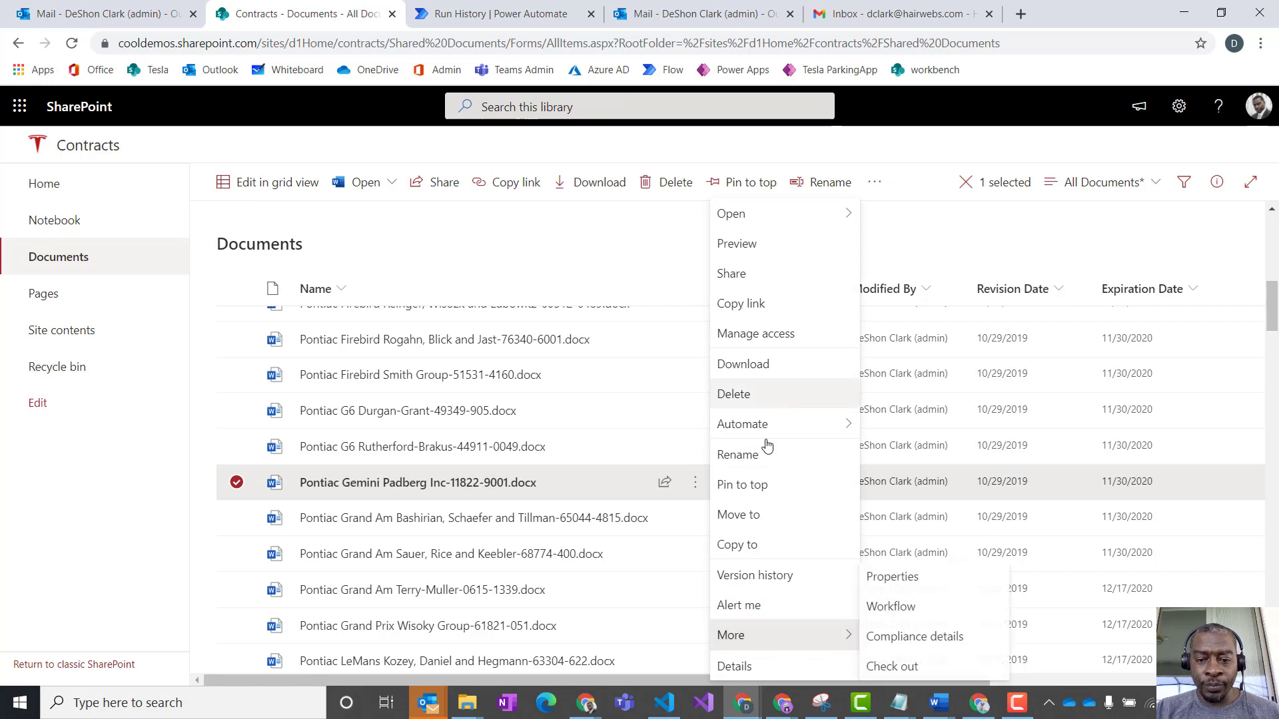
mouse_move(769, 437)
mouse_move(908, 451)
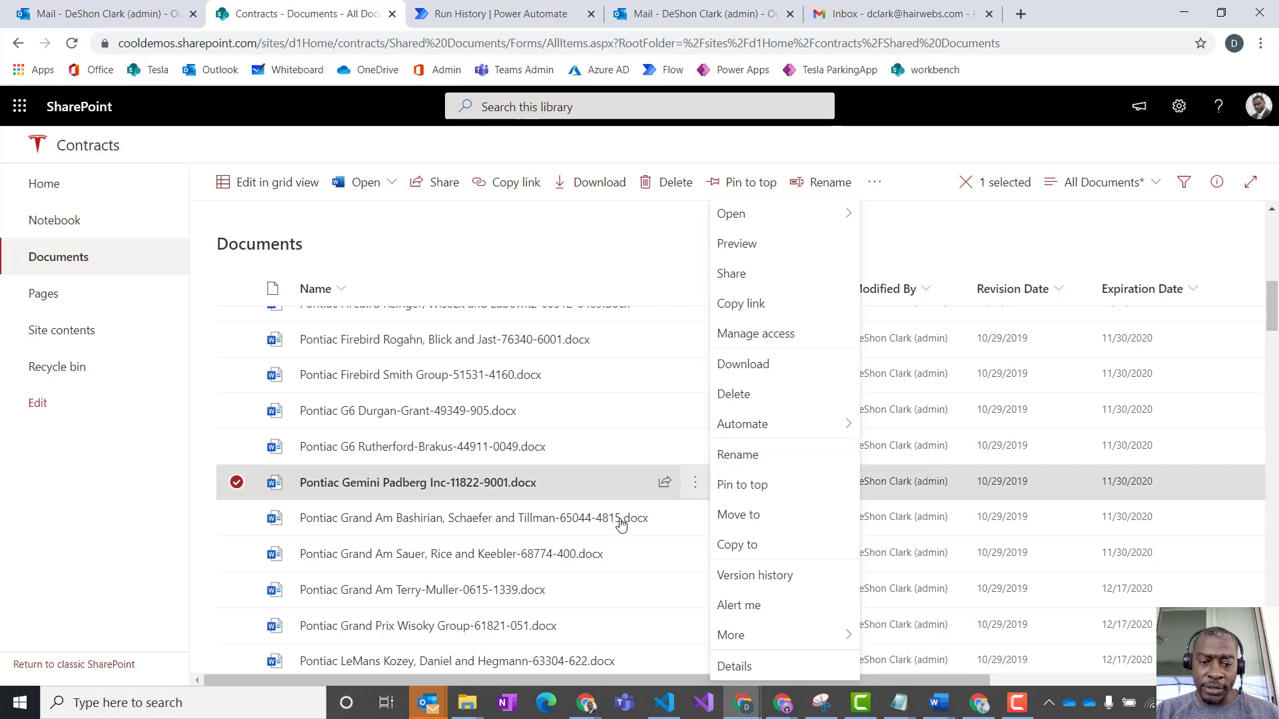
mouse_move(488, 484)
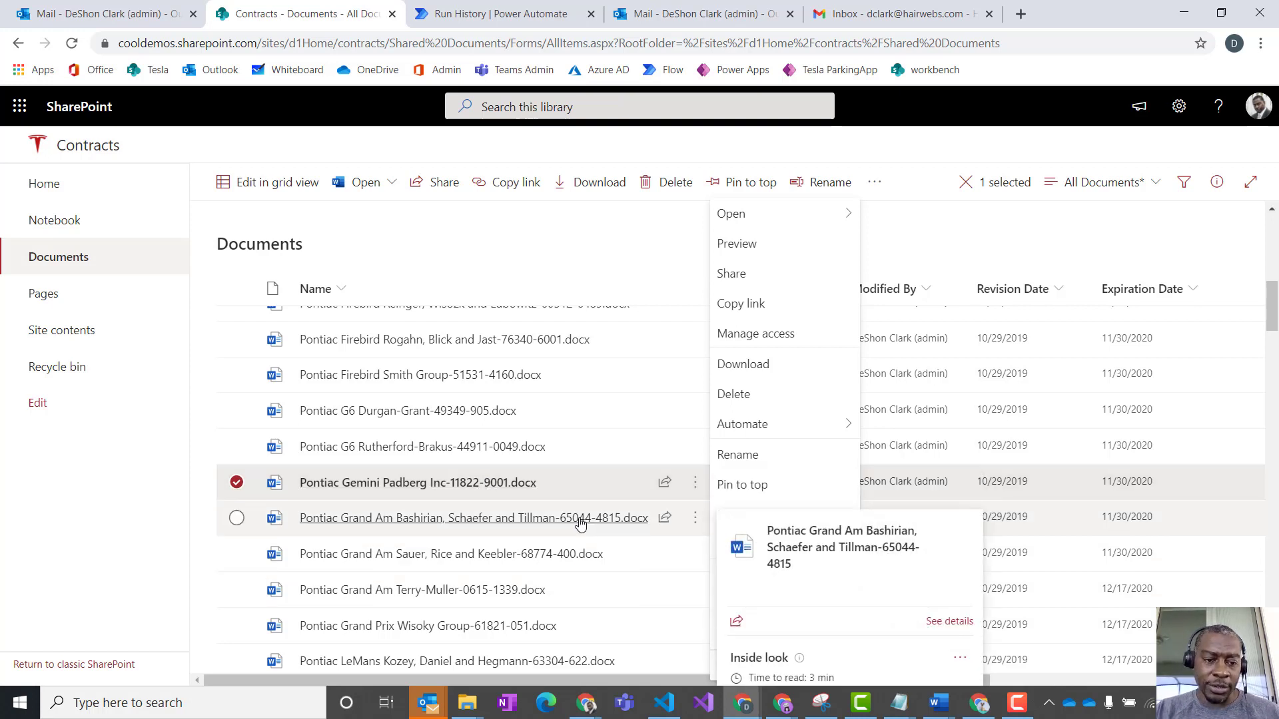
click(597, 244)
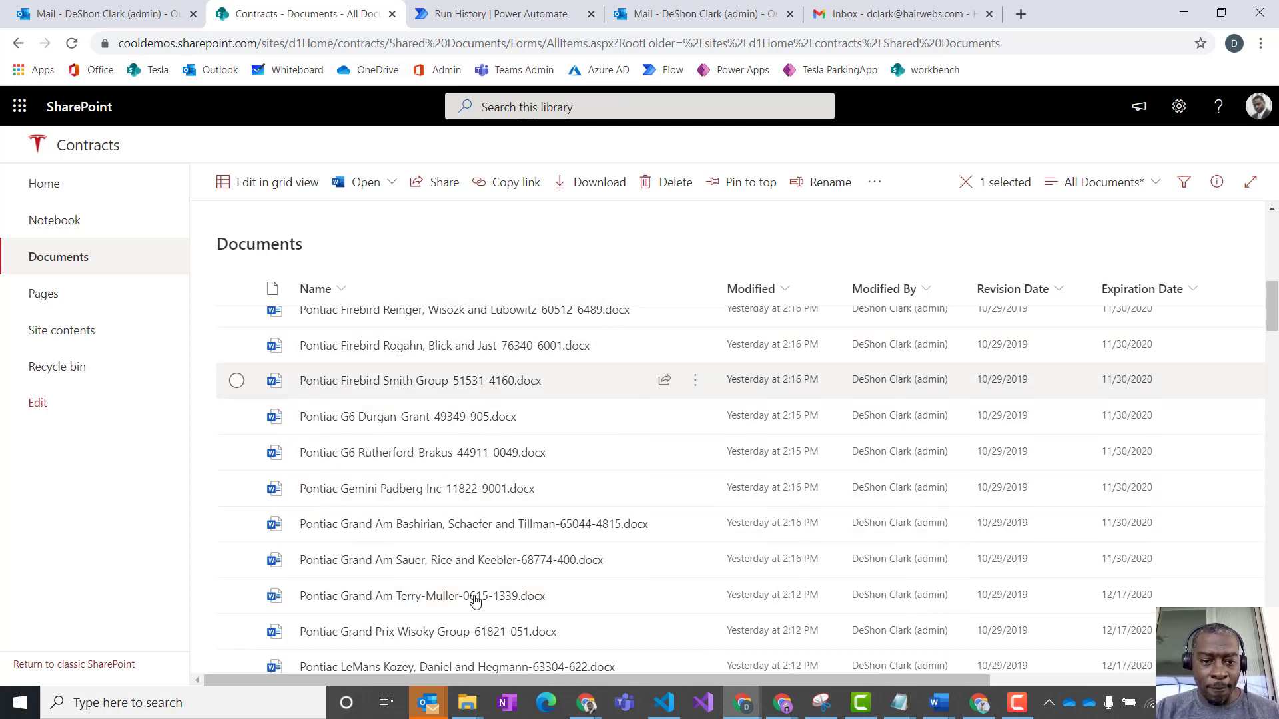
- Switch to Power Automate, return from the failed run to the list of flows and start a new instant flow from blank
click(458, 16)
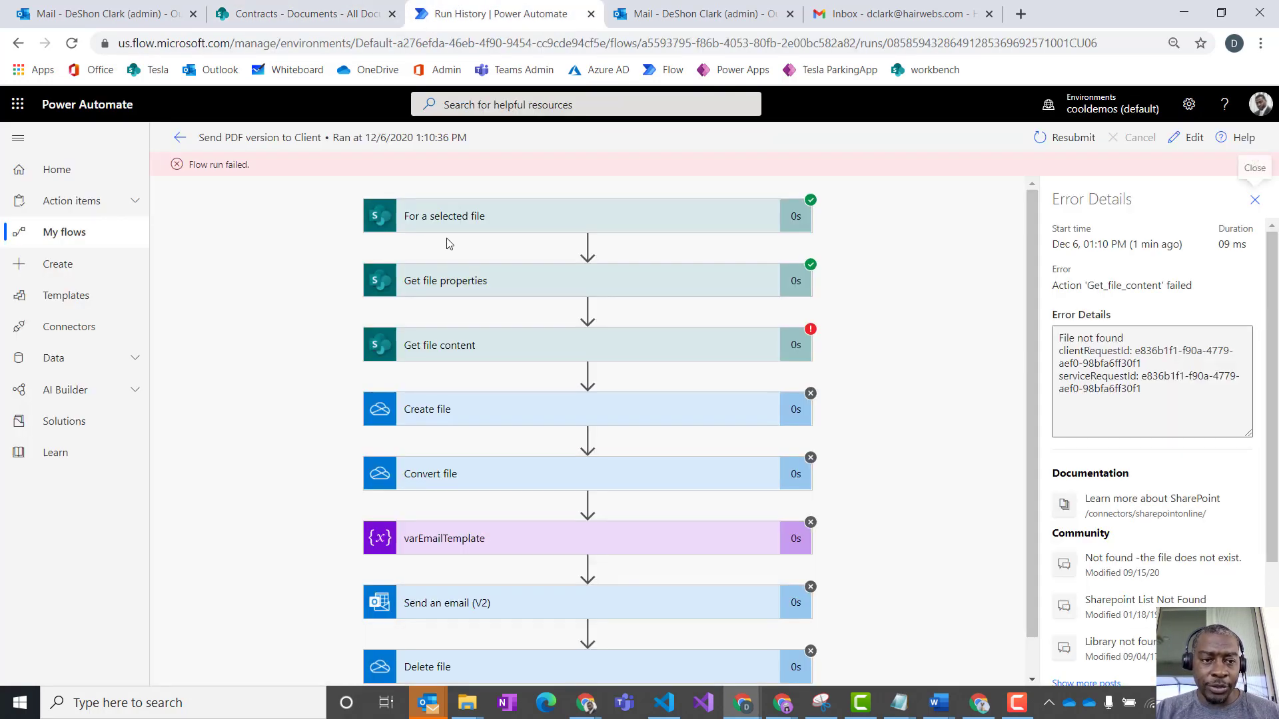
click(181, 141)
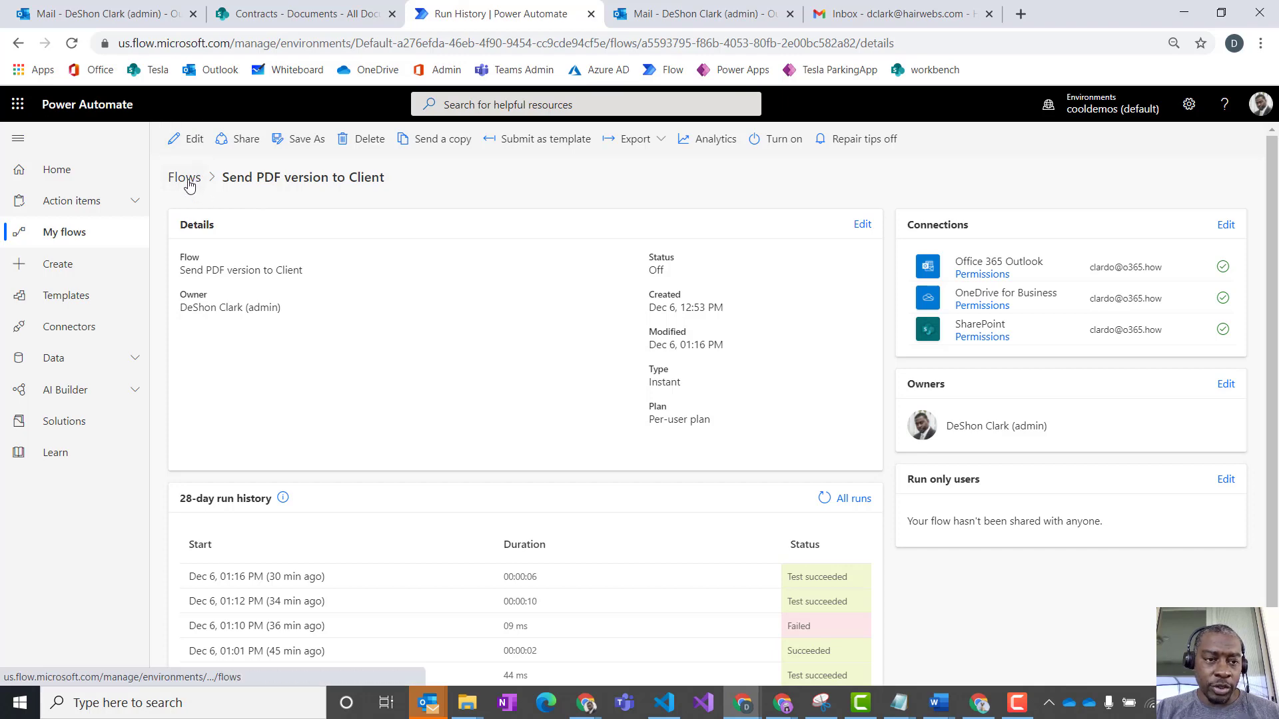
click(188, 180)
click(225, 149)
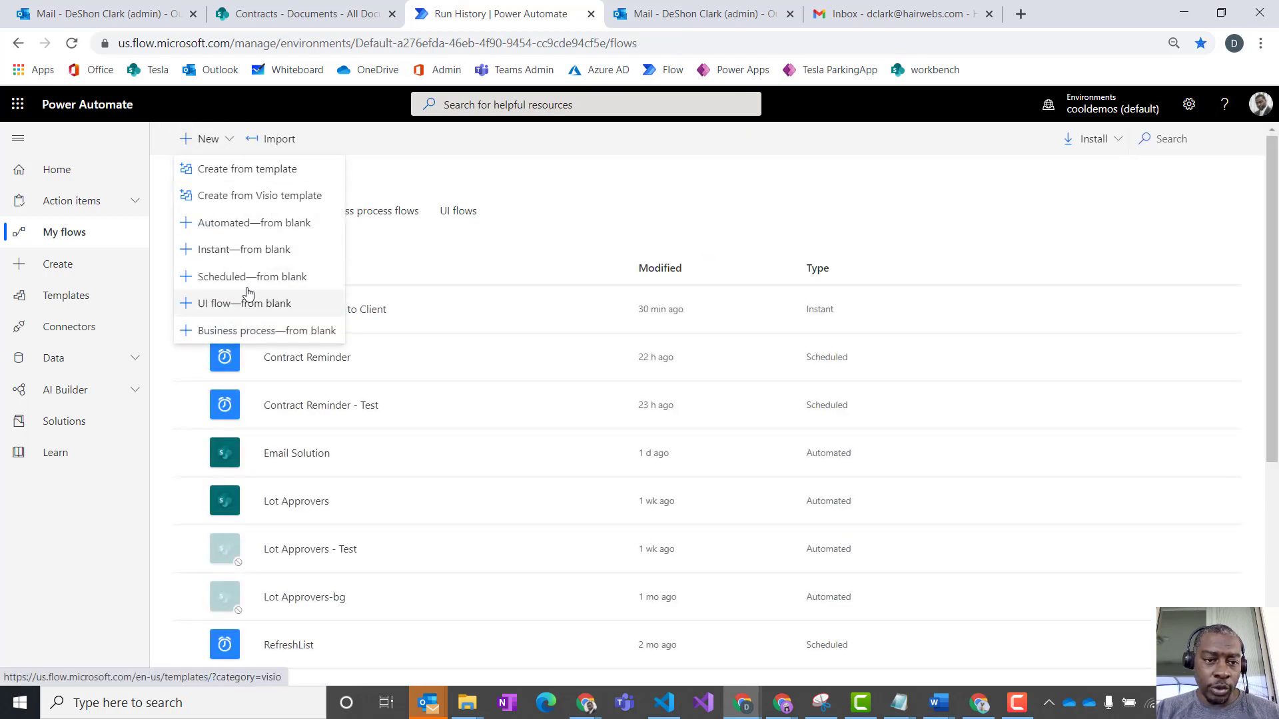
click(234, 250)
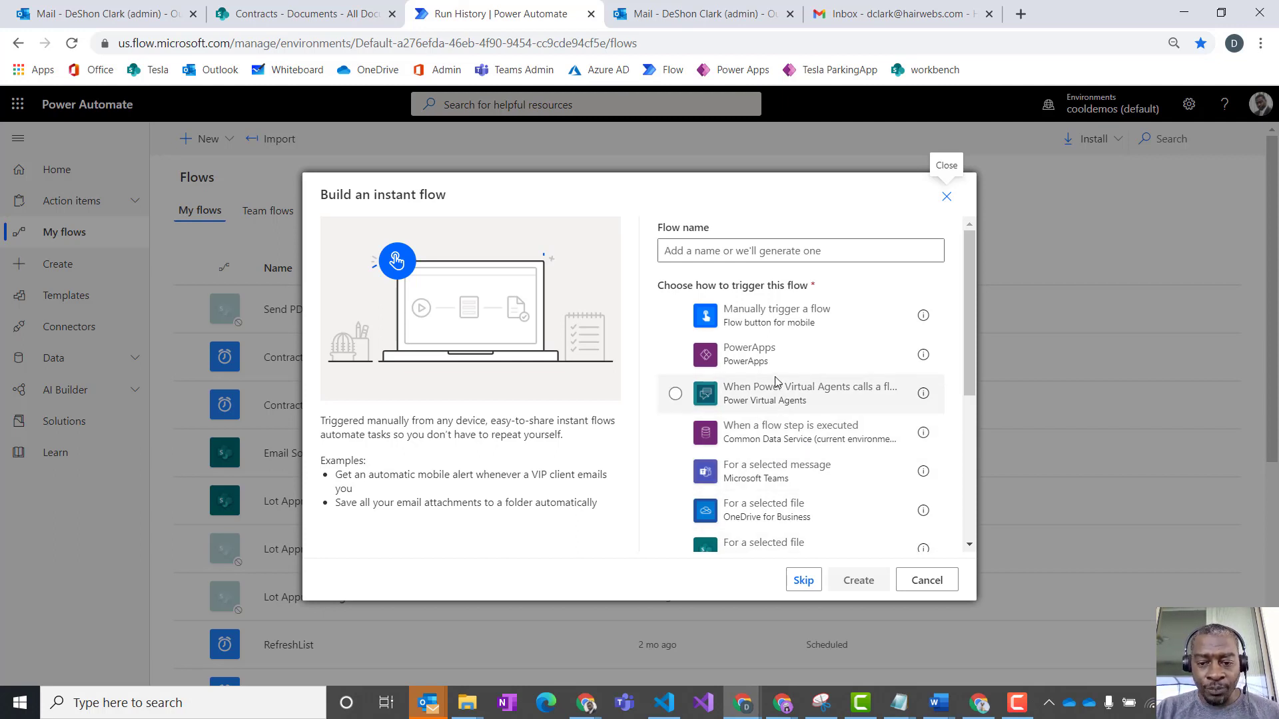
- Choose the SharePoint "For a selected file" trigger for the new instant flow
scroll(775, 381, down, 1)
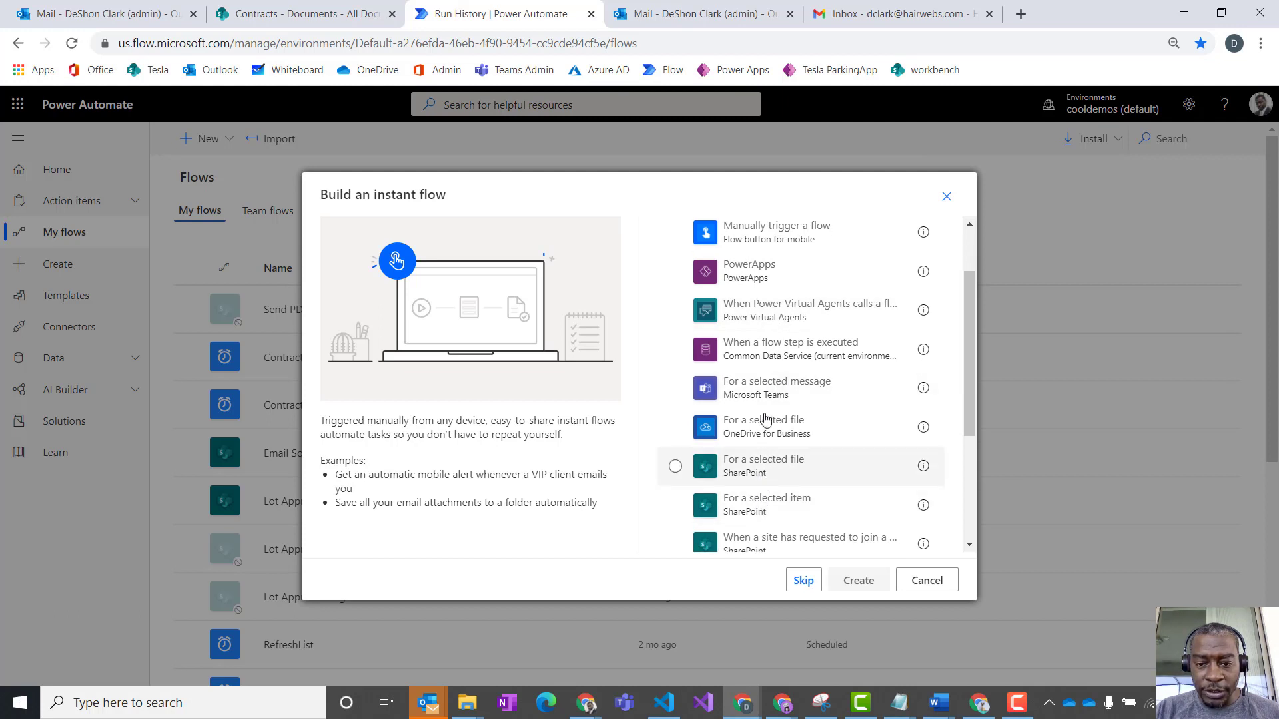
click(769, 476)
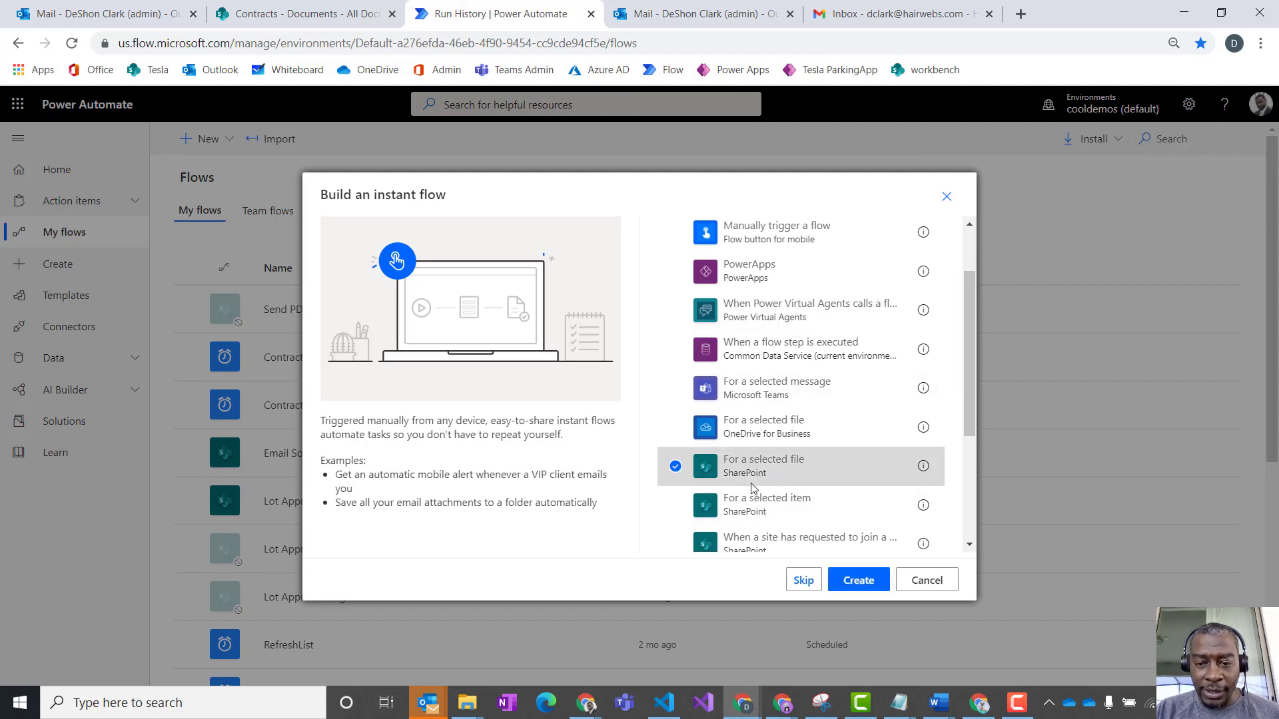
scroll(803, 472, up, 1)
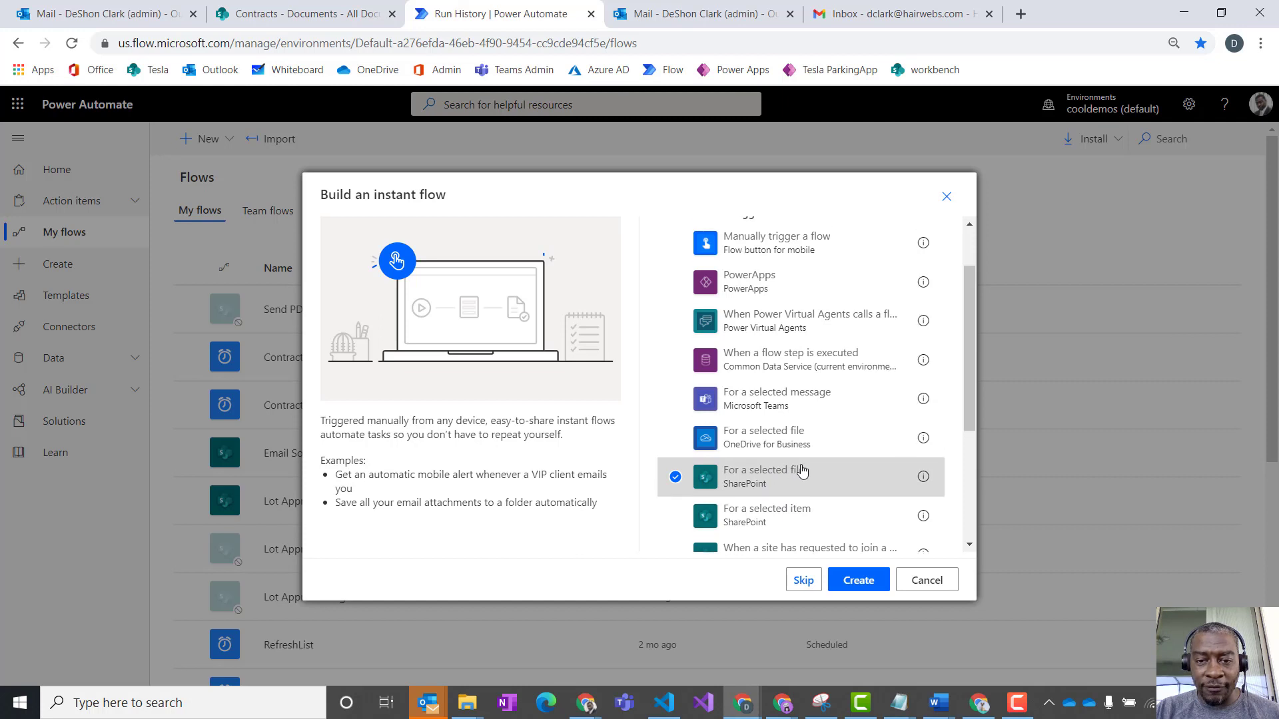
- Name the new instant flow "Send contract to customer"
click(758, 253)
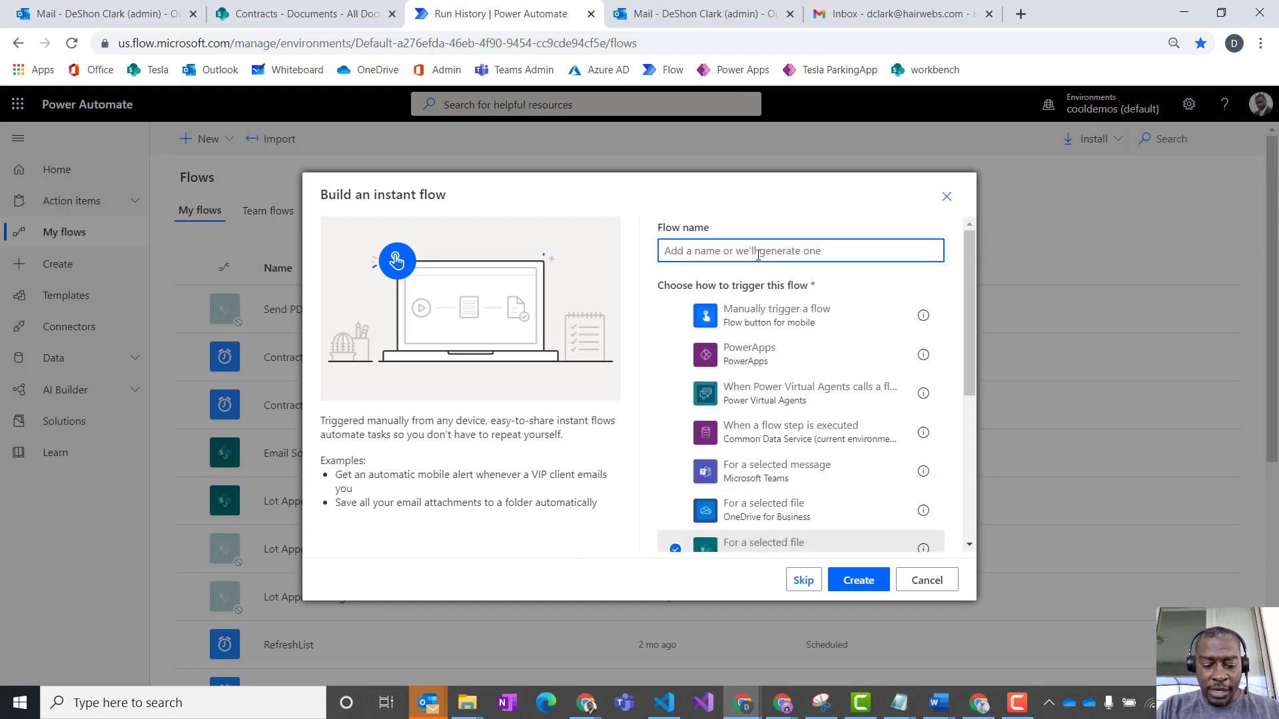
text(Convert)
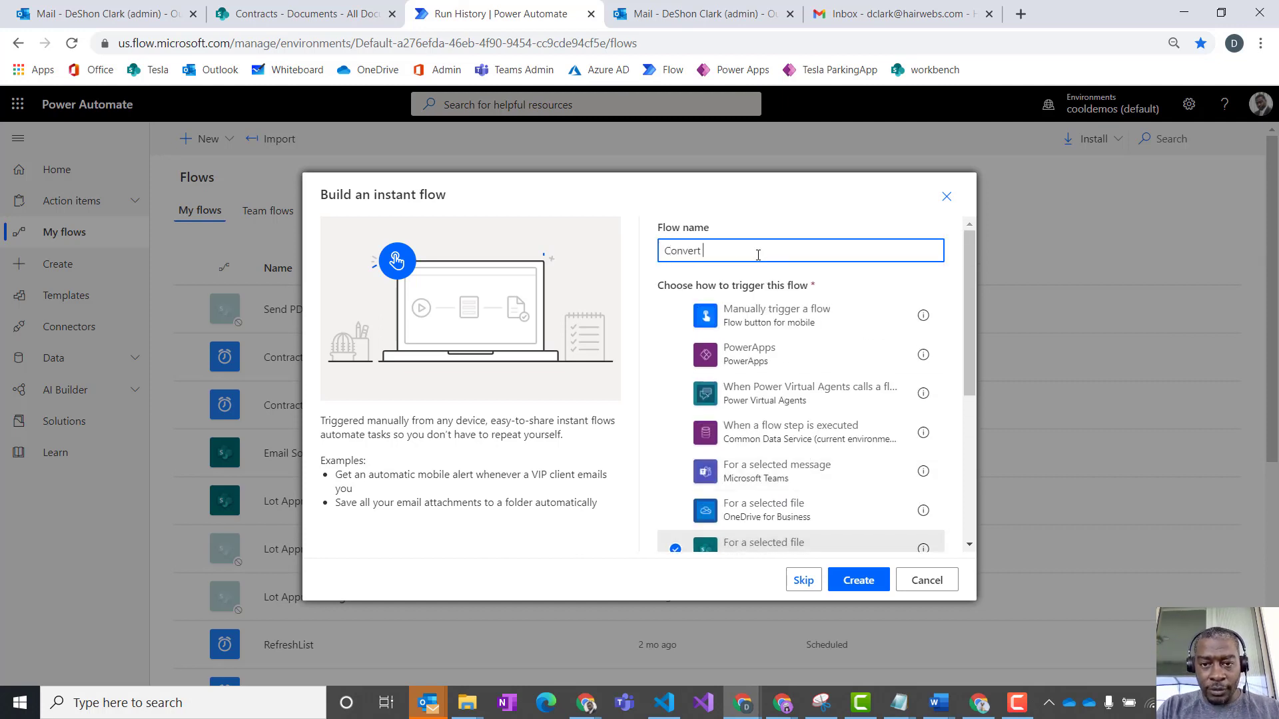
key(BackSpace)
key(BackSpace)
key(BackSpace)
key(BackSpace)
key(BackSpace)
key(BackSpace)
key(BackSpace)
key(BackSpace)
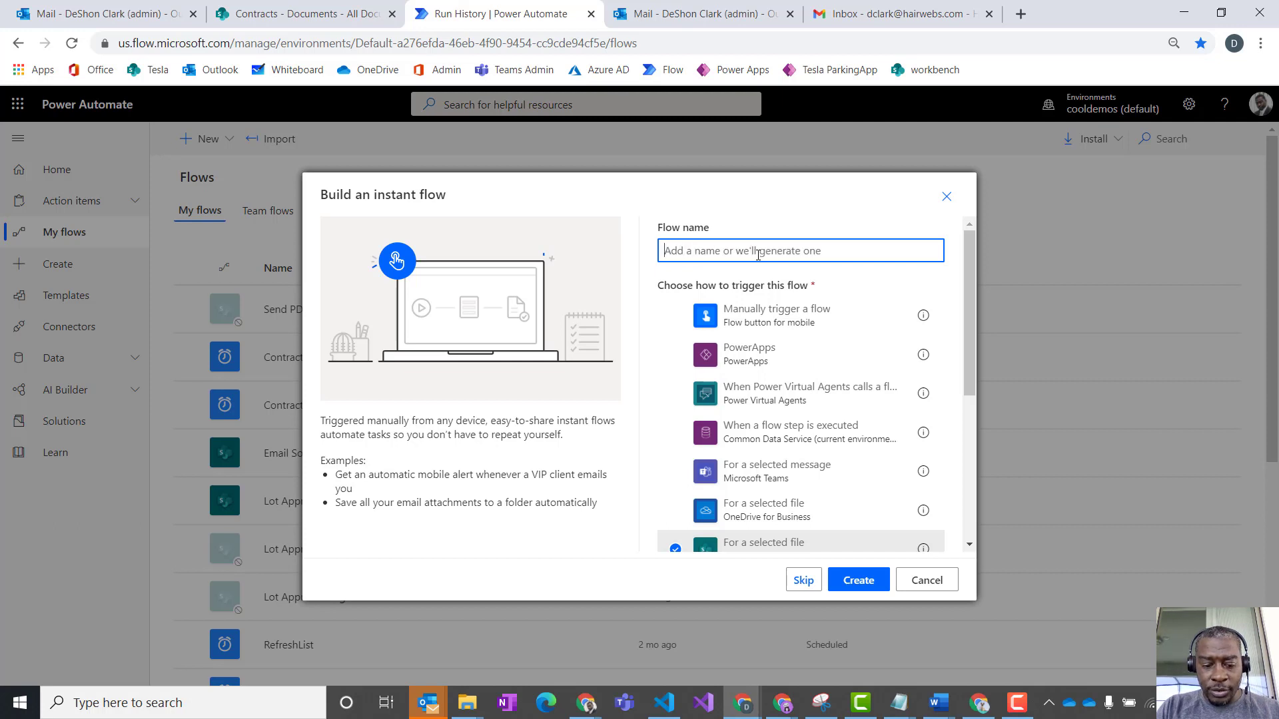
text(Send co)
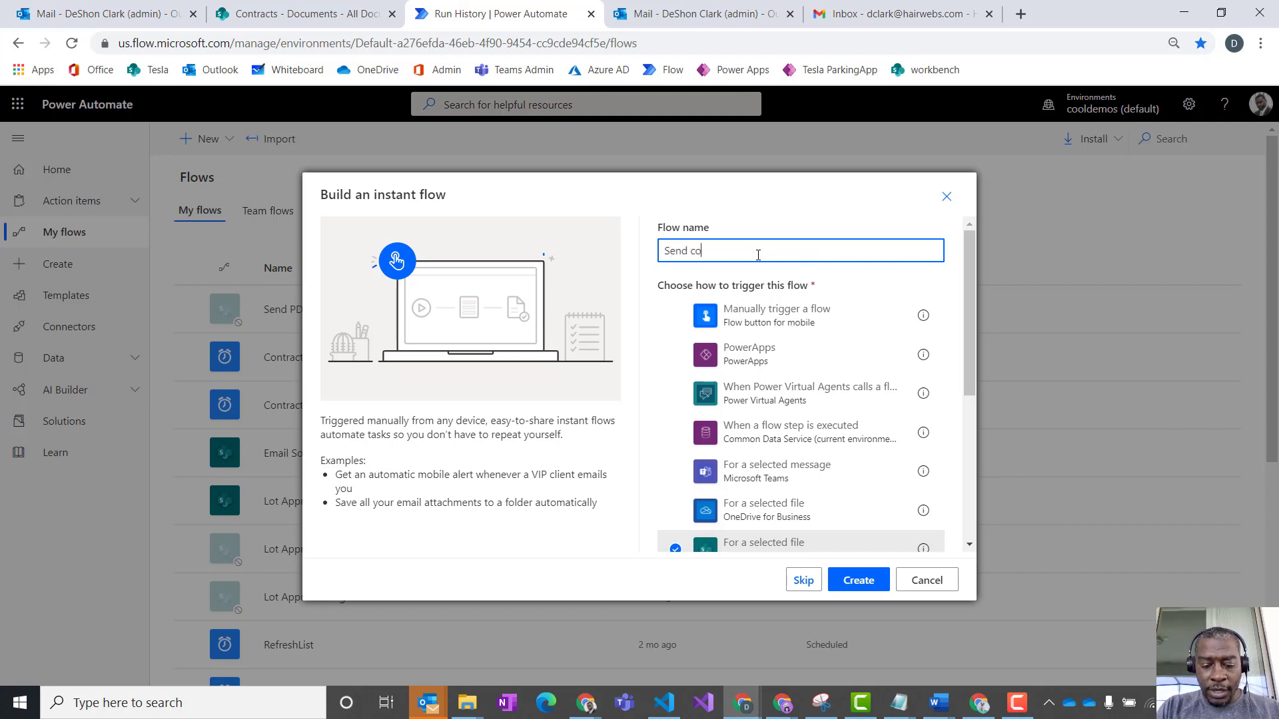
text(ntract to customer)
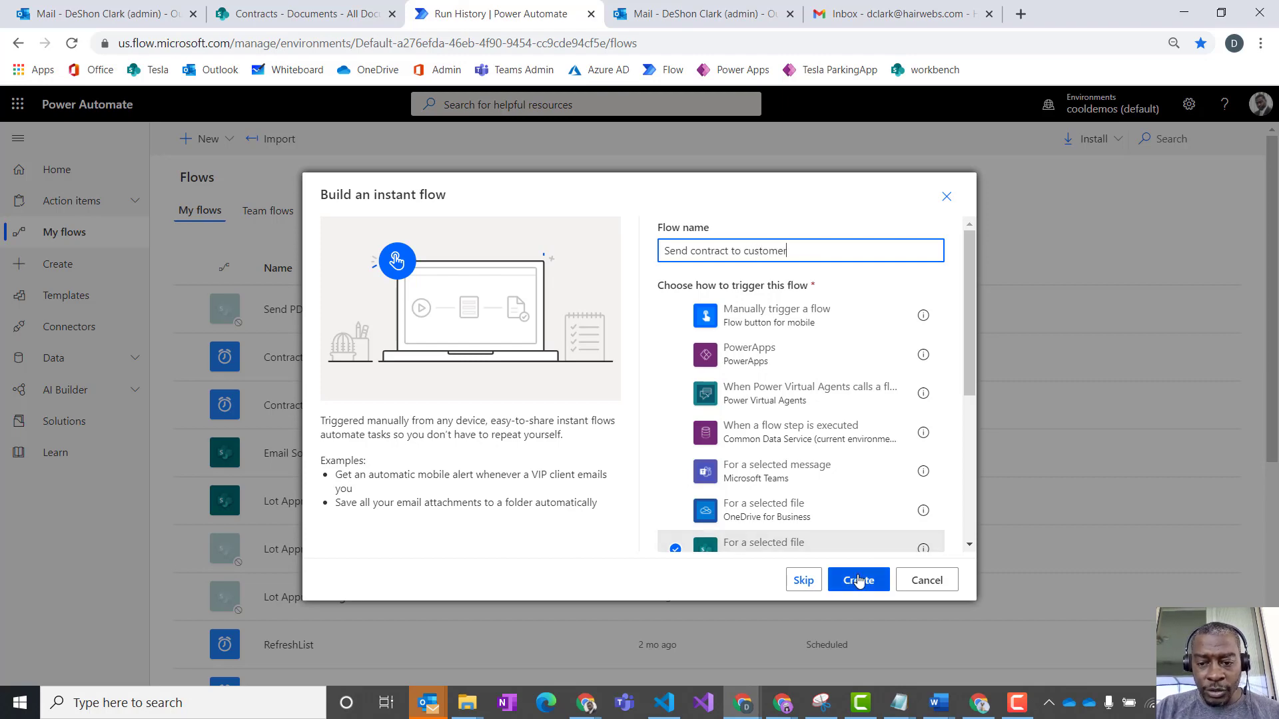
triple_click(720, 251)
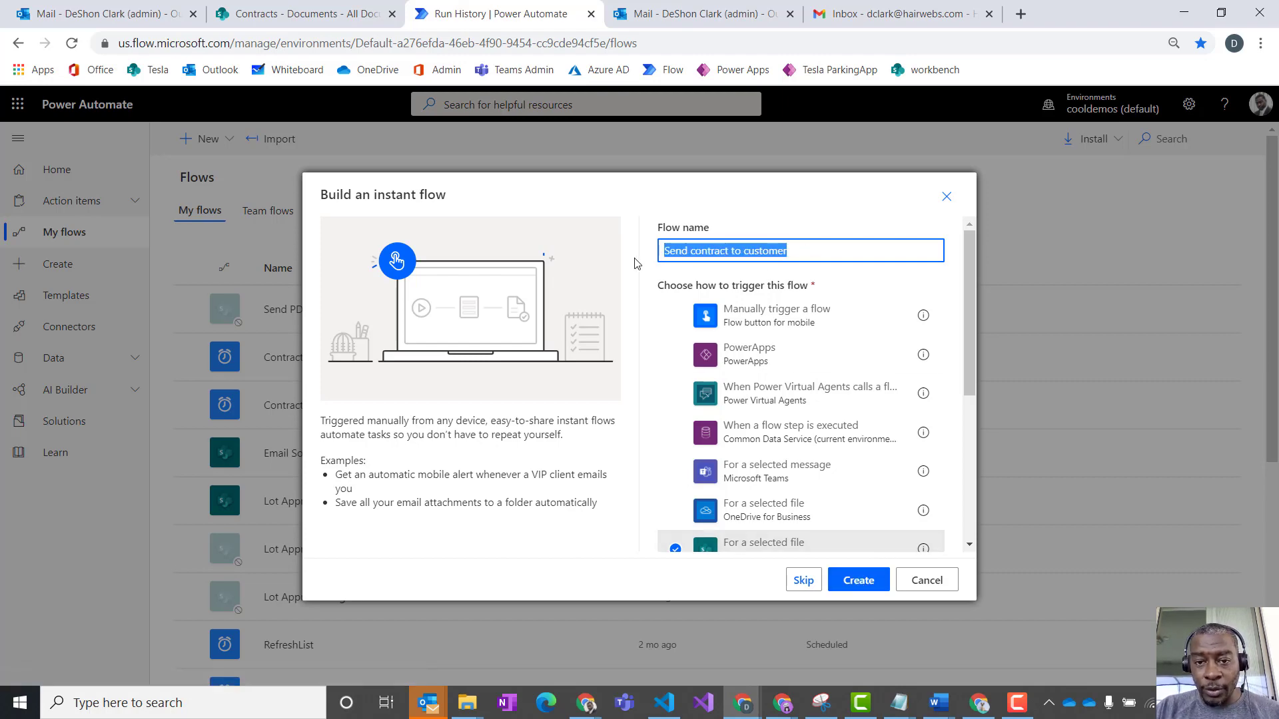
- Switch to the SharePoint Contracts library and examine the Automate options for Pontiac Grand Am Bashirian, Schaefer and Tillman-65044-4815.docx
click(310, 15)
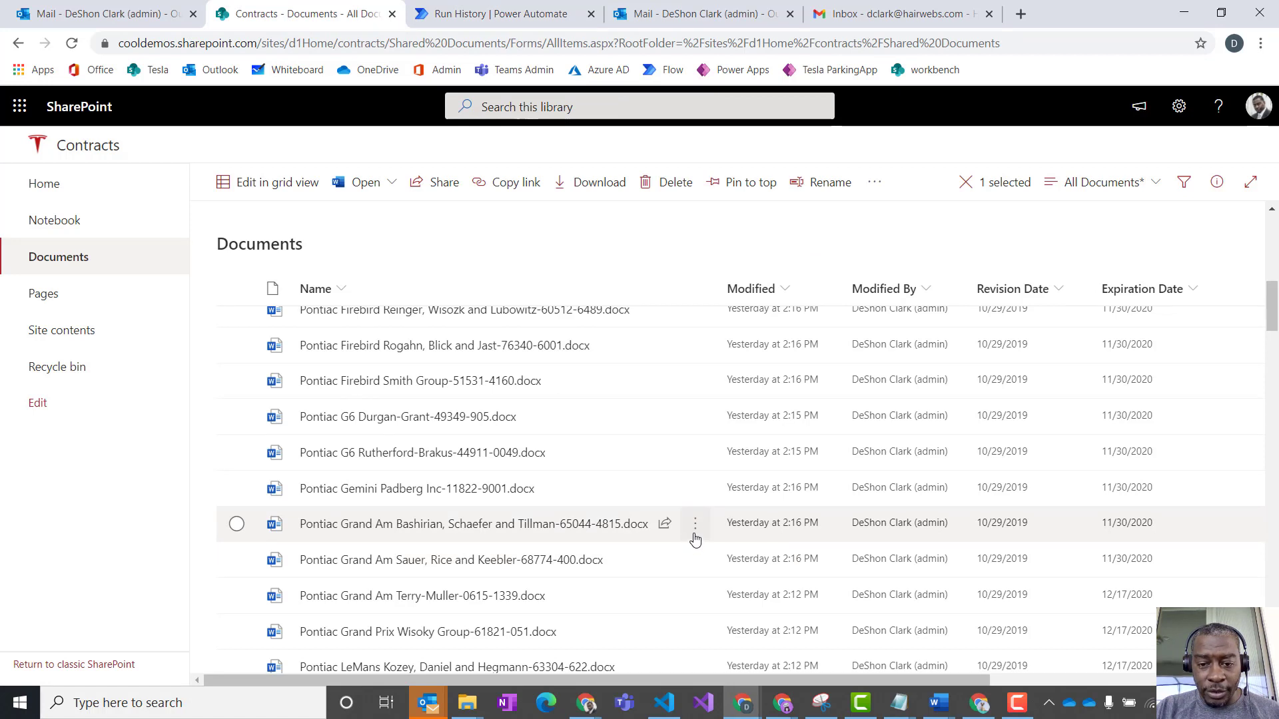
click(695, 526)
mouse_move(820, 423)
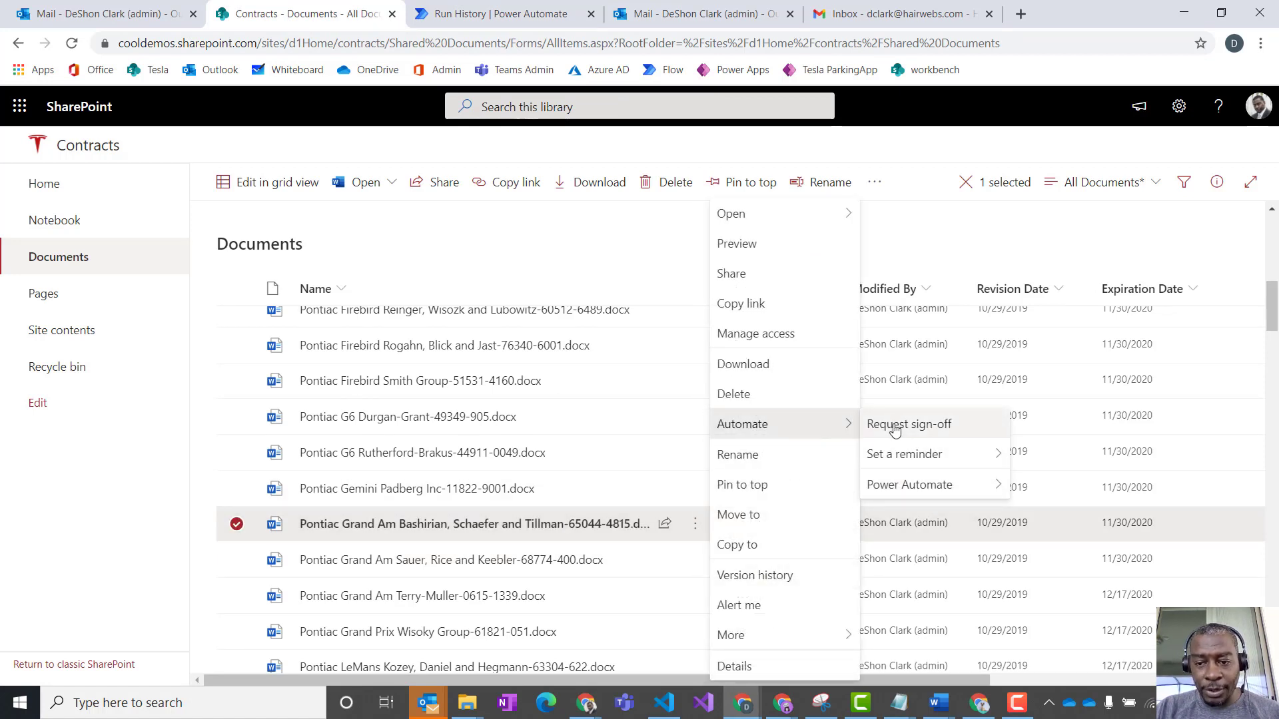
mouse_move(905, 471)
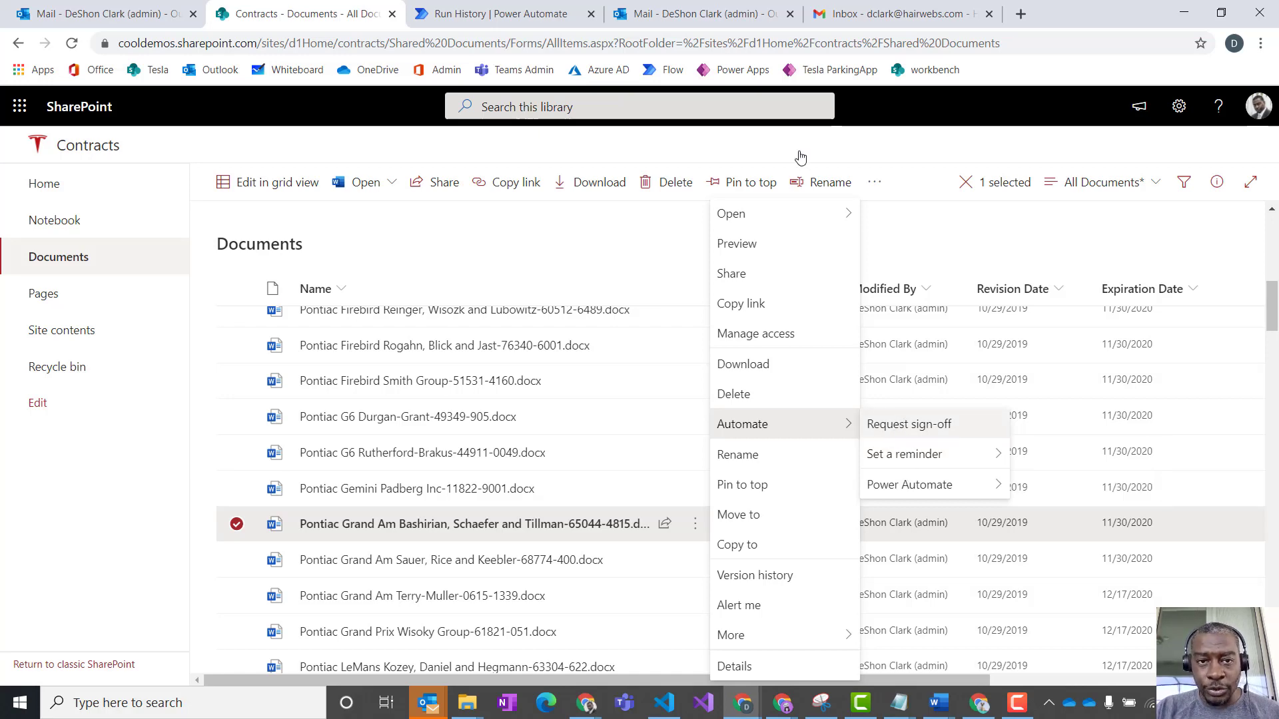
- Return to Power Automate, create the flow and point its selected-file trigger to the Contracts site and the Documents library
click(474, 19)
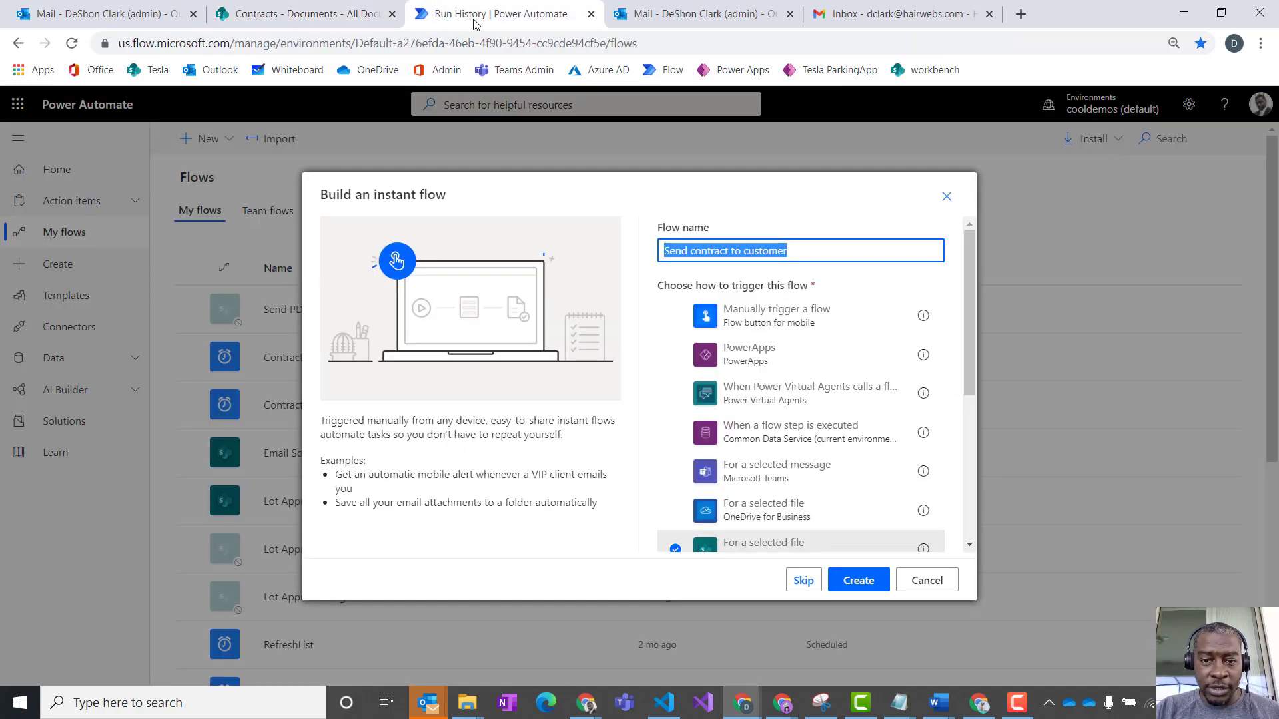
click(858, 580)
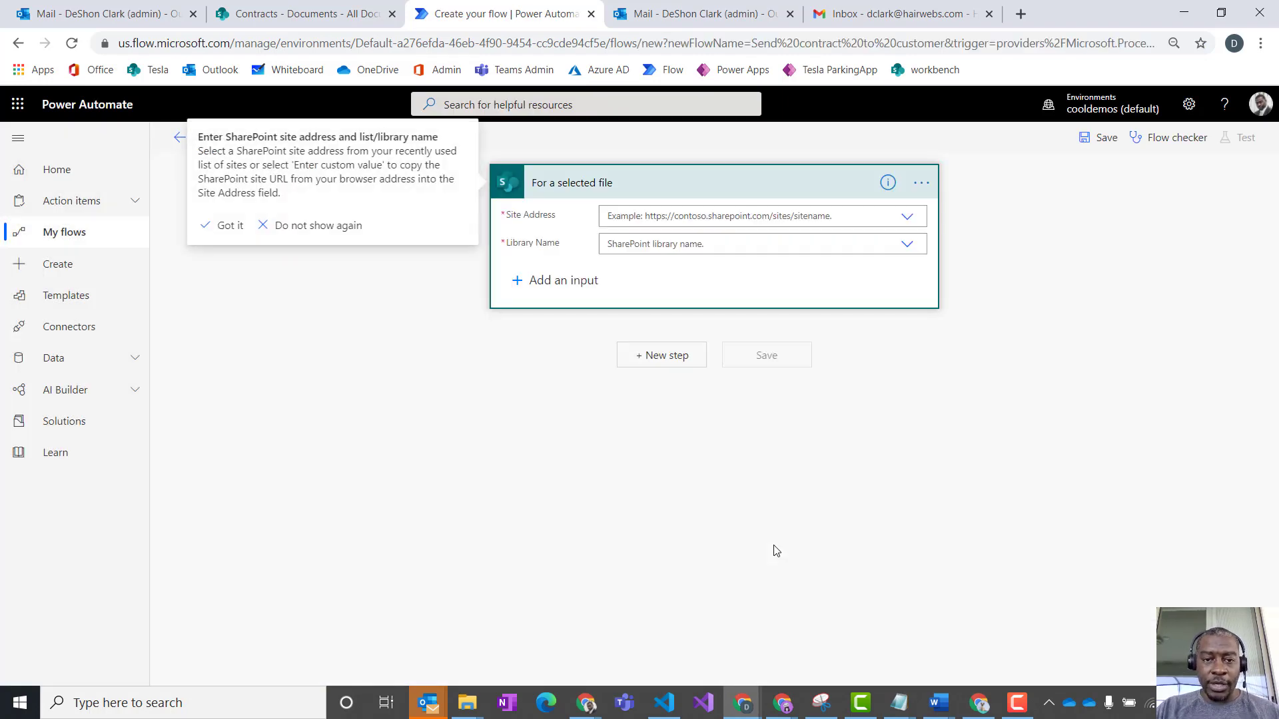
click(867, 214)
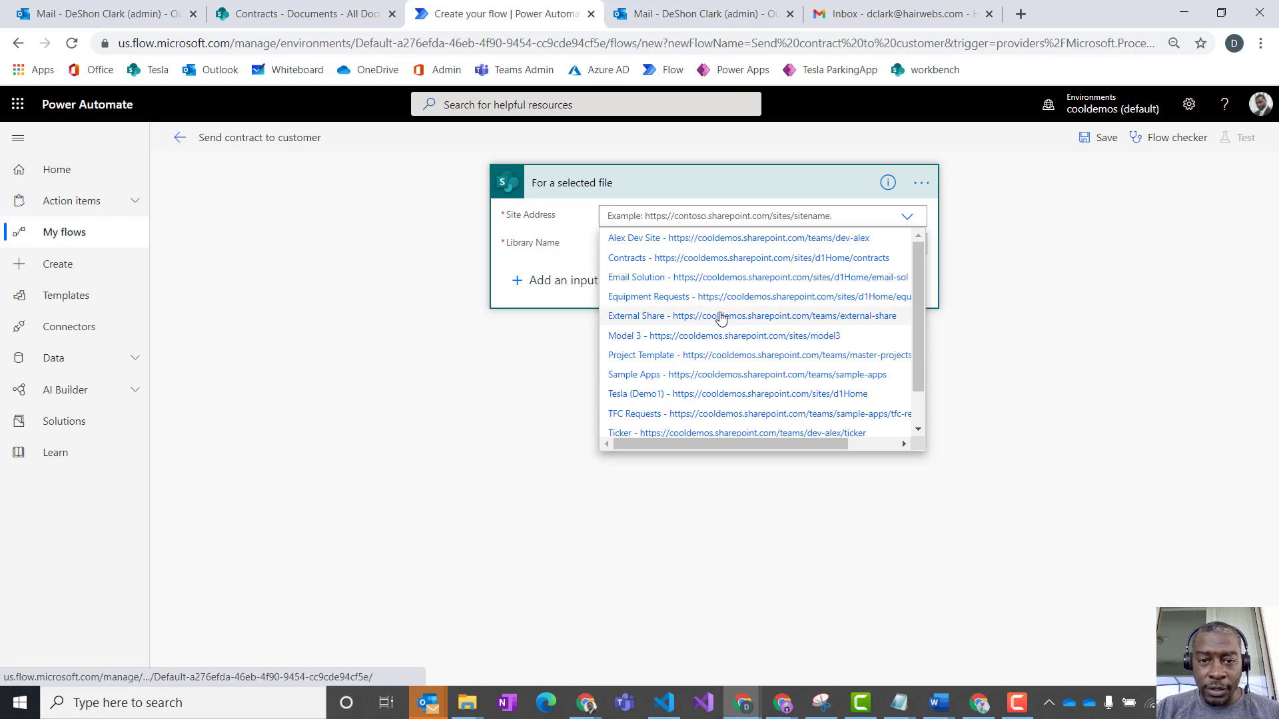
click(661, 260)
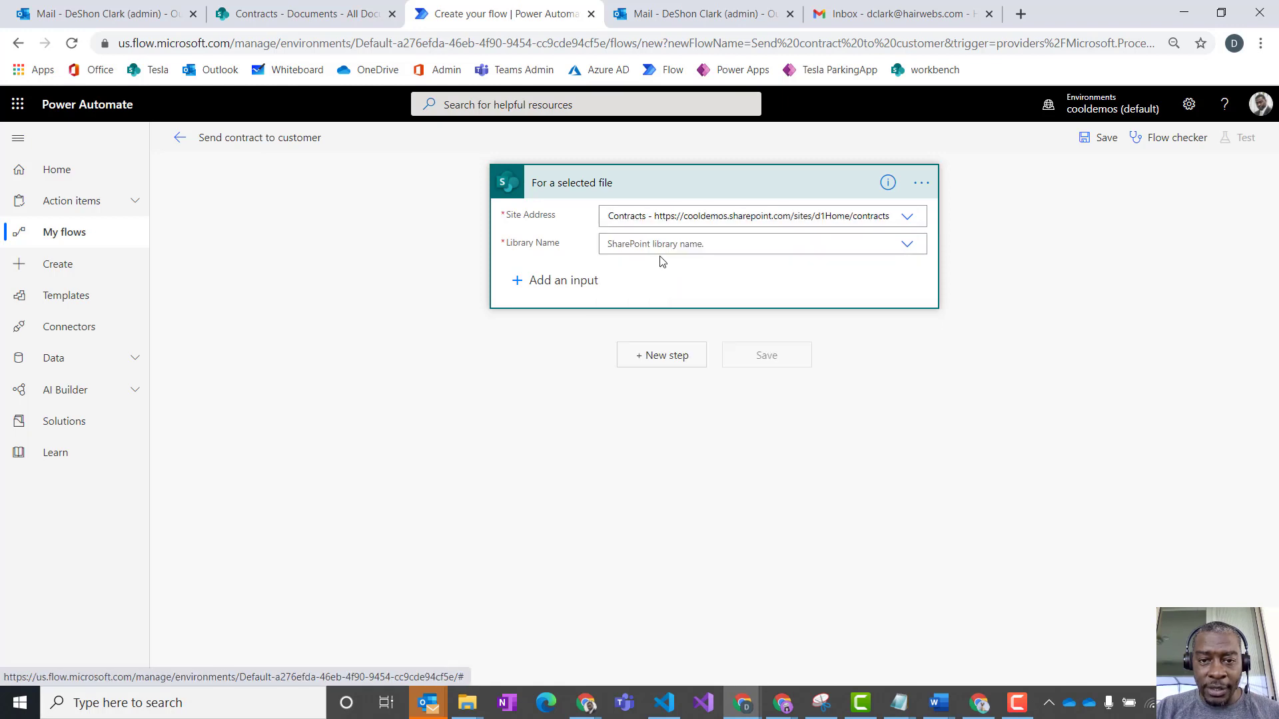
click(906, 246)
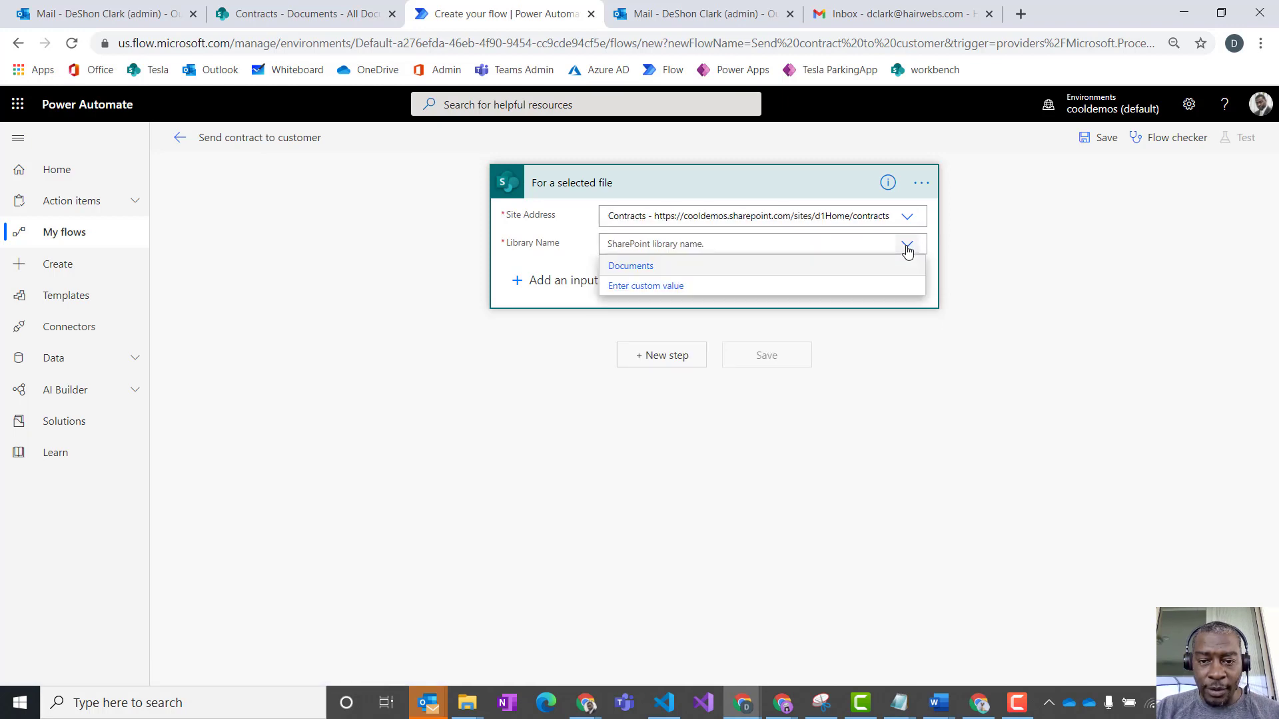
click(643, 268)
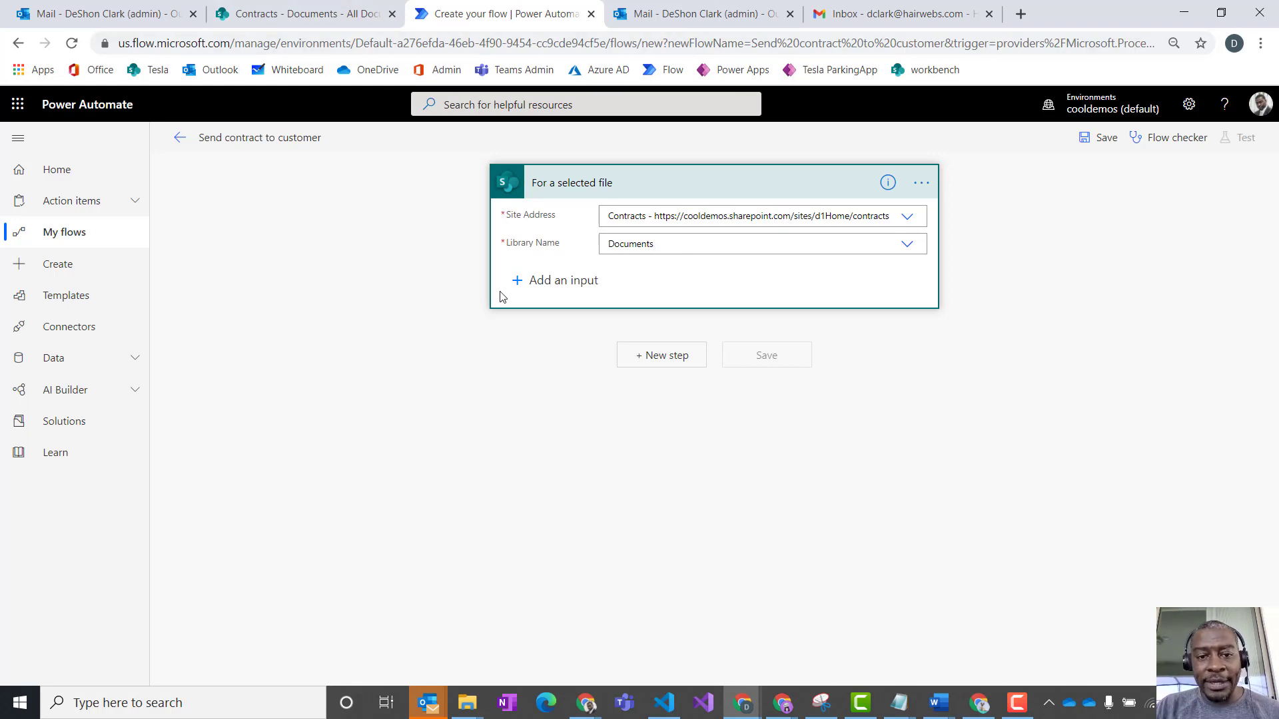
click(562, 282)
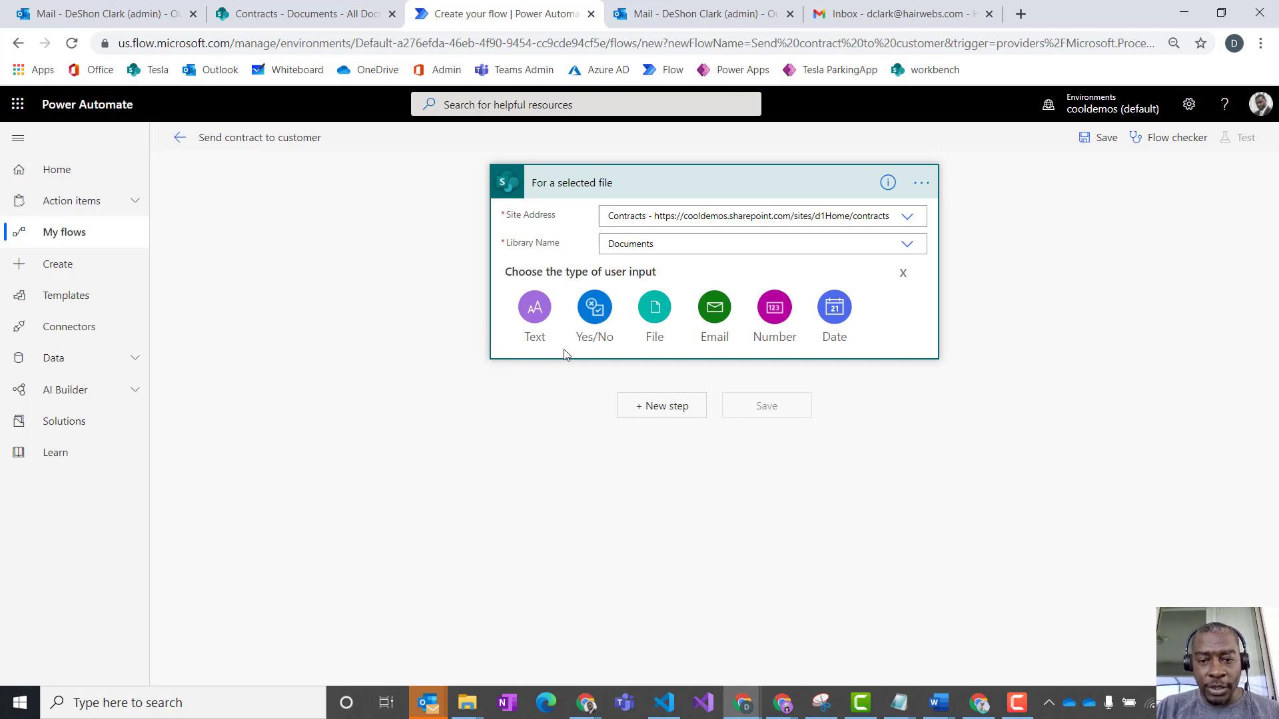
click(712, 325)
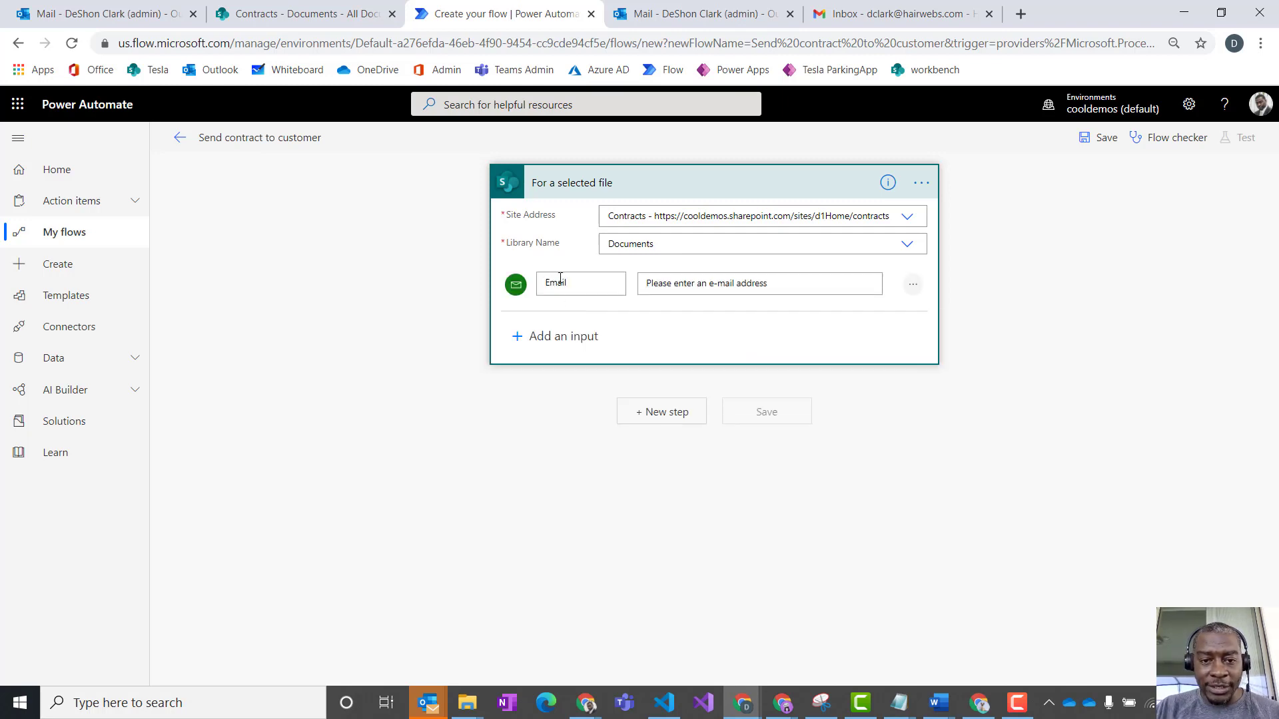
drag(567, 283, 534, 300)
text(Cleien)
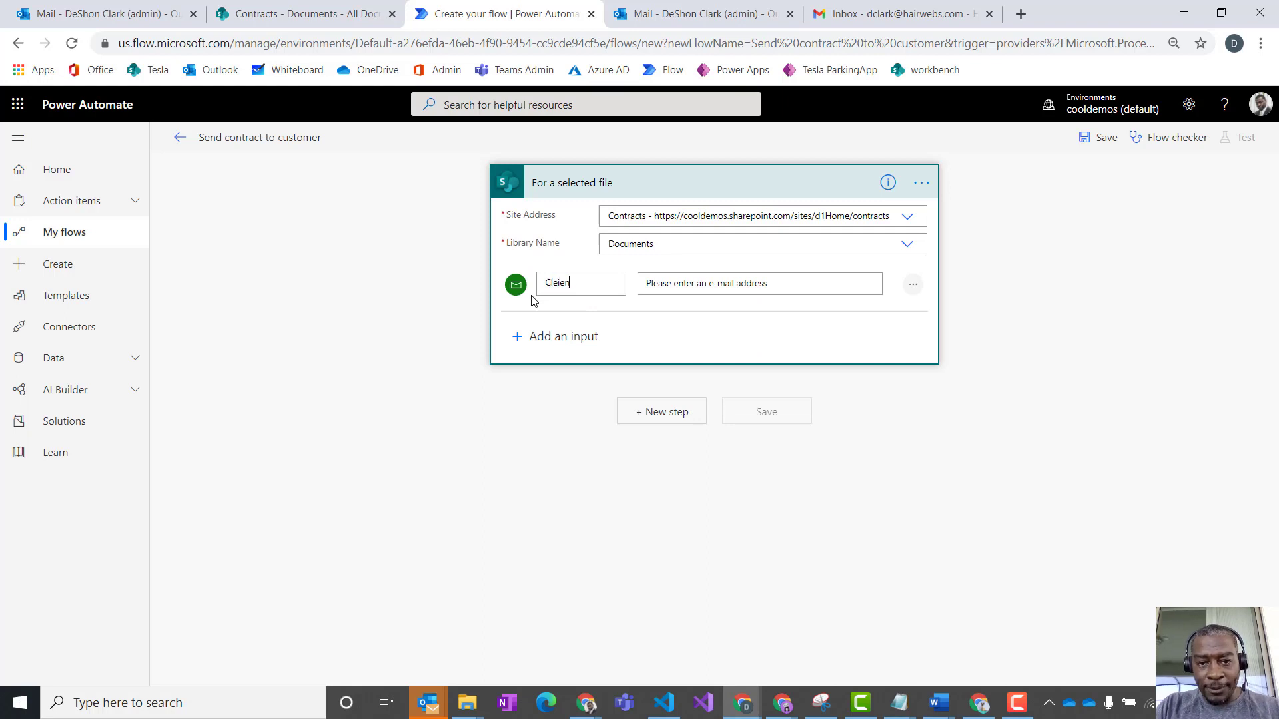
key(BackSpace)
key(BackSpace)
key(BackSpace)
key(BackSpace)
key(BackSpace)
text(ient)
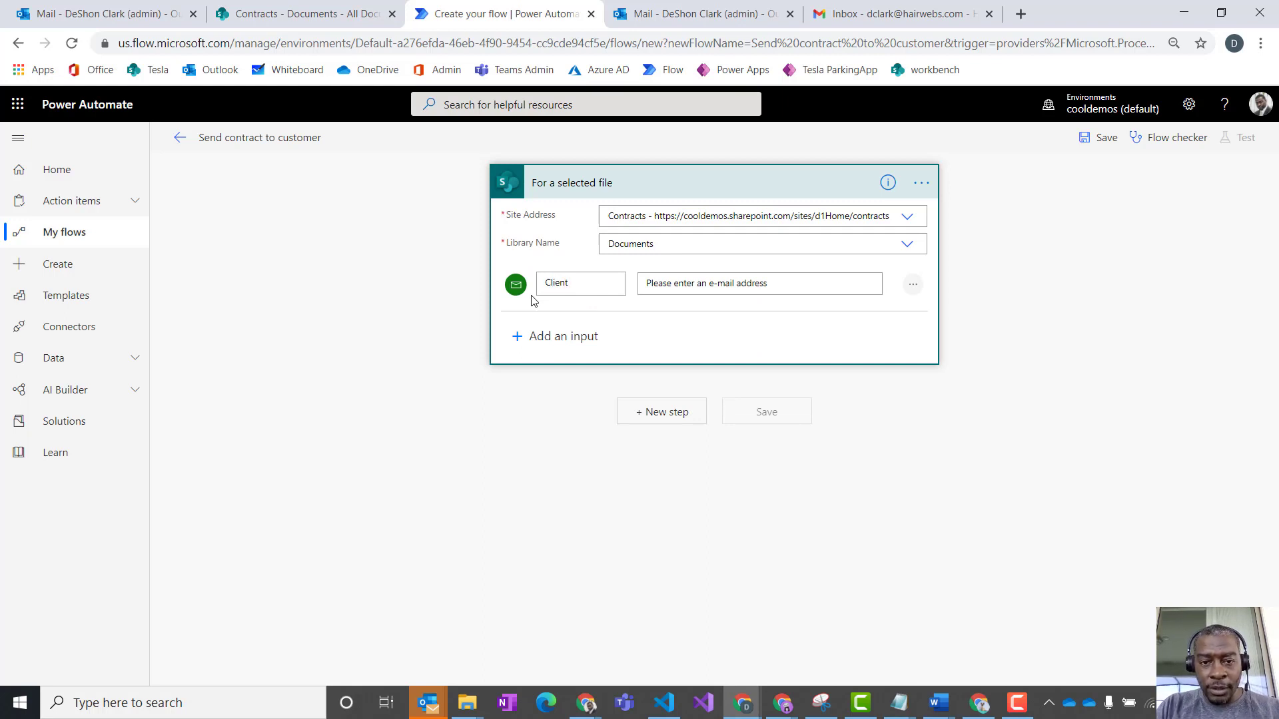
text('s email)
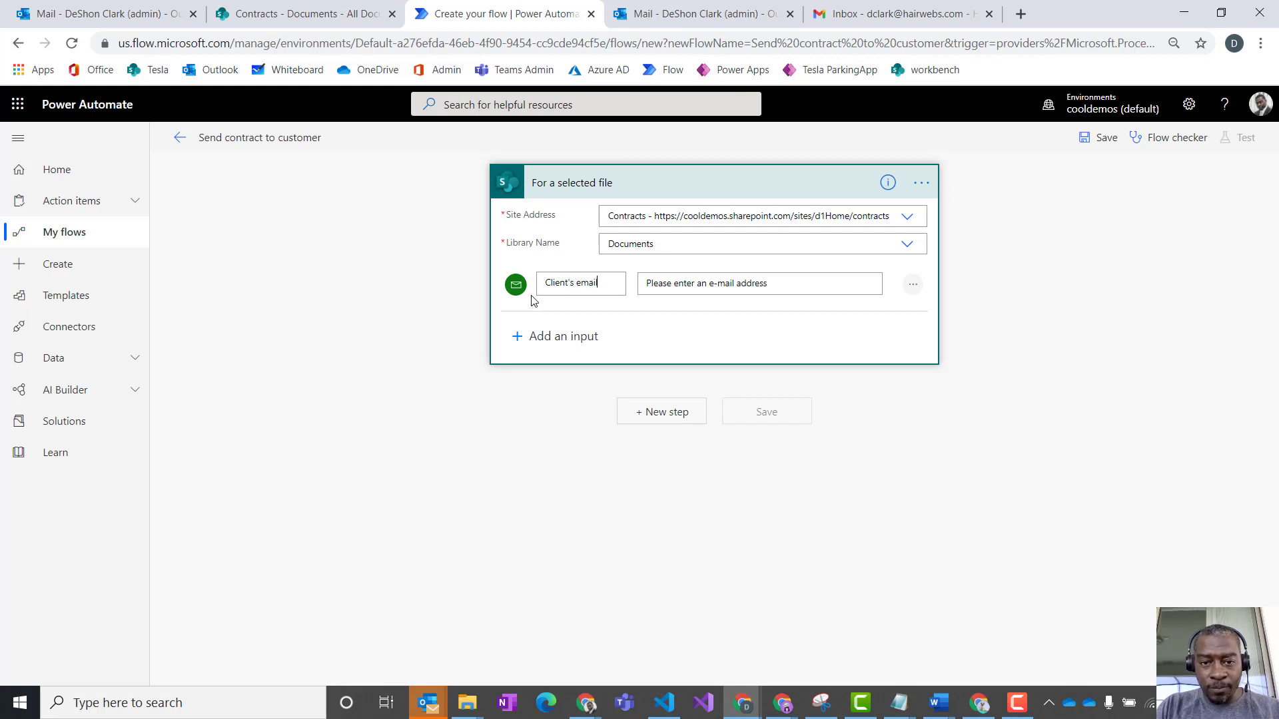
click(701, 288)
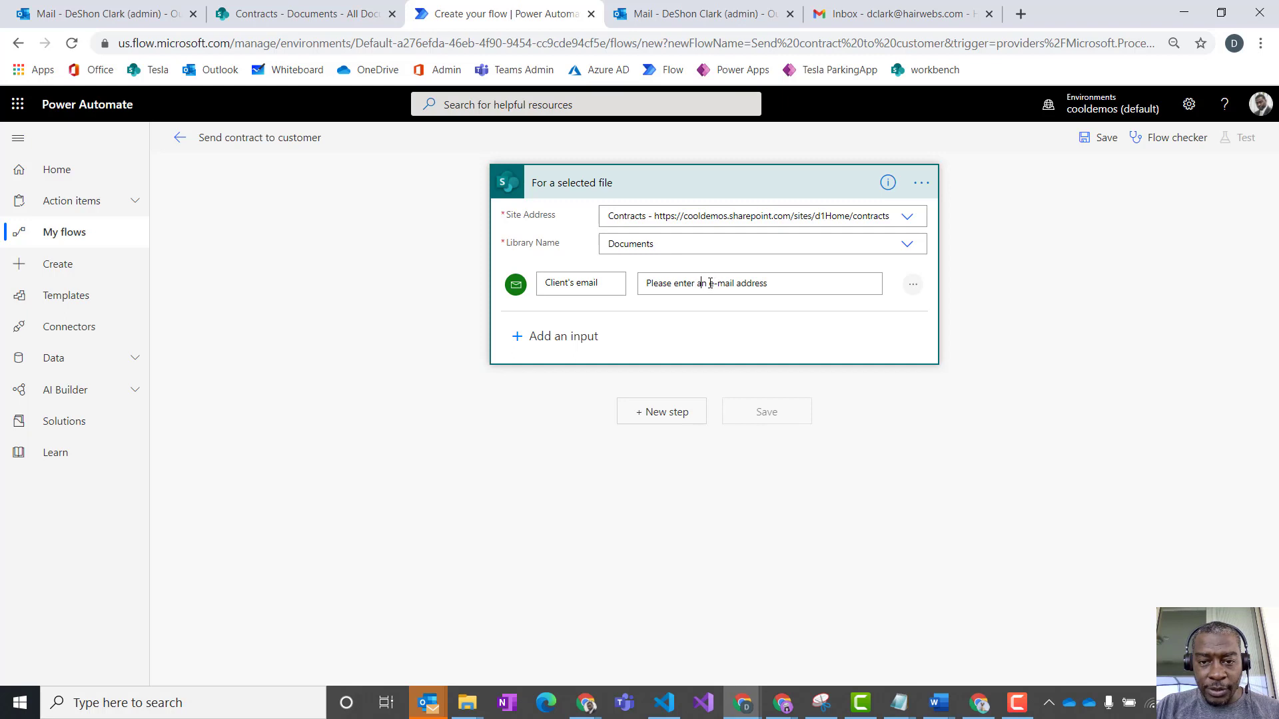
key(BackSpace)
key(BackSpace)
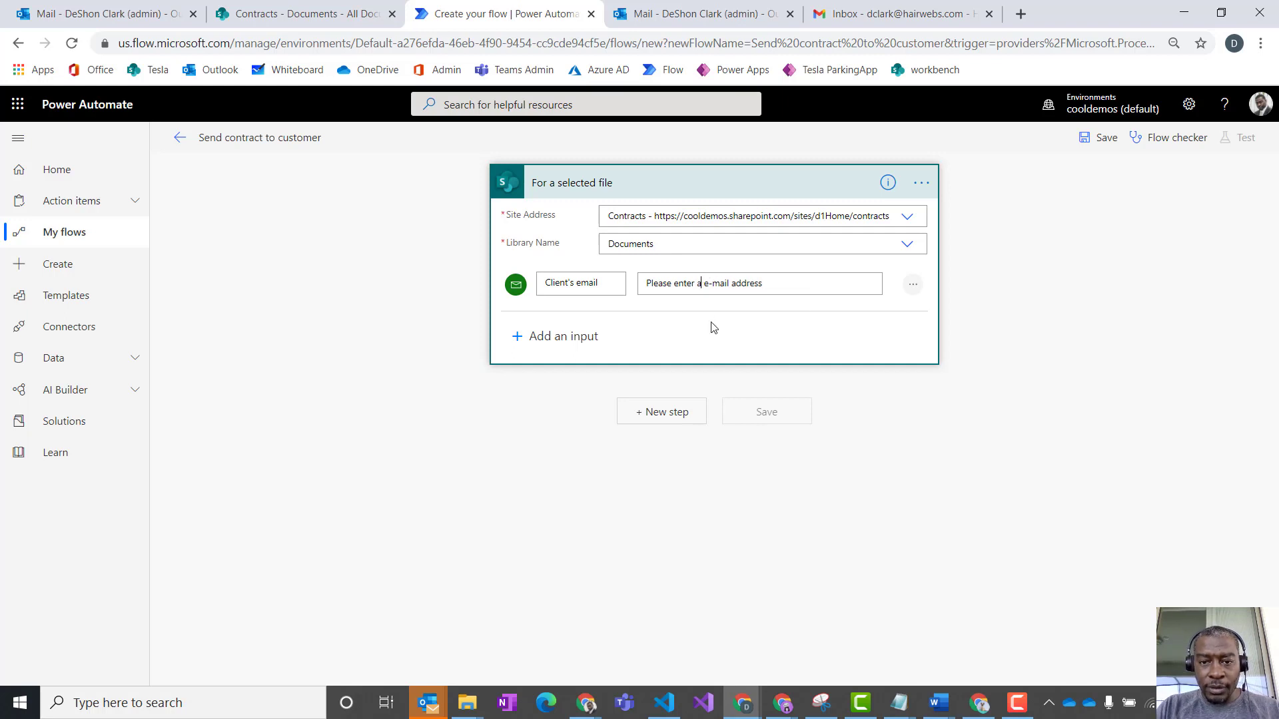
text(the lo)
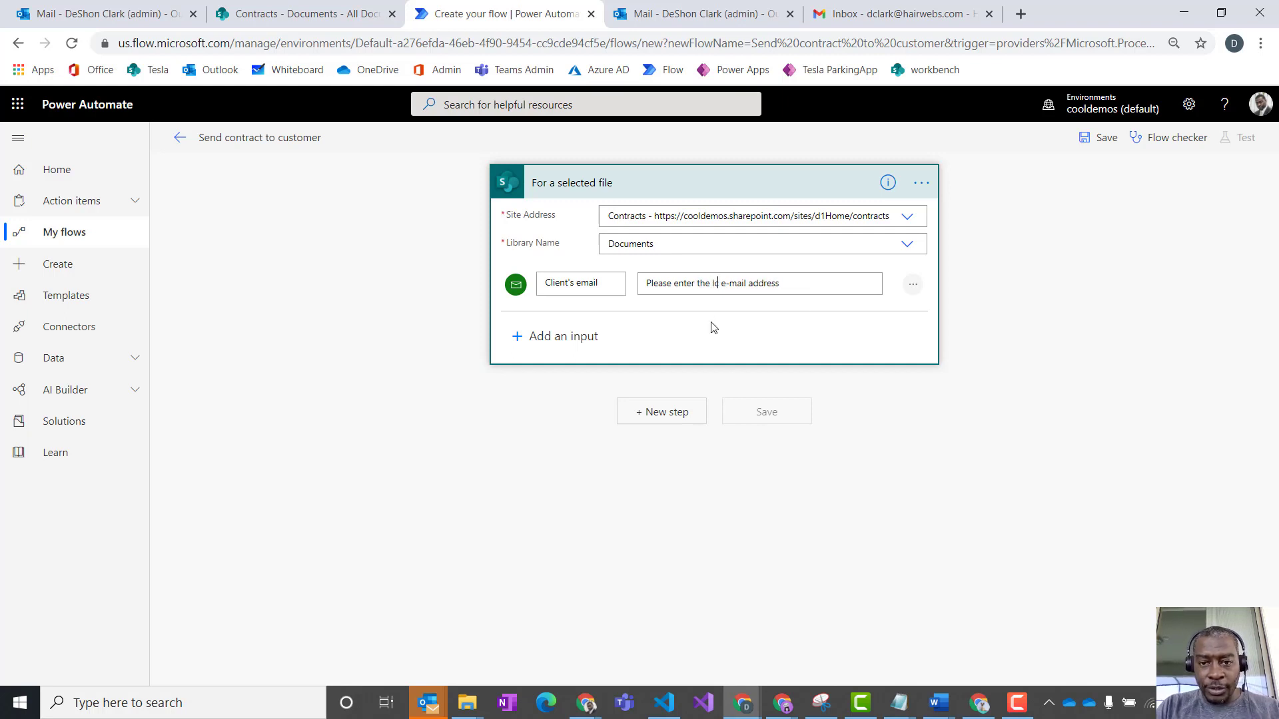
text(ient)
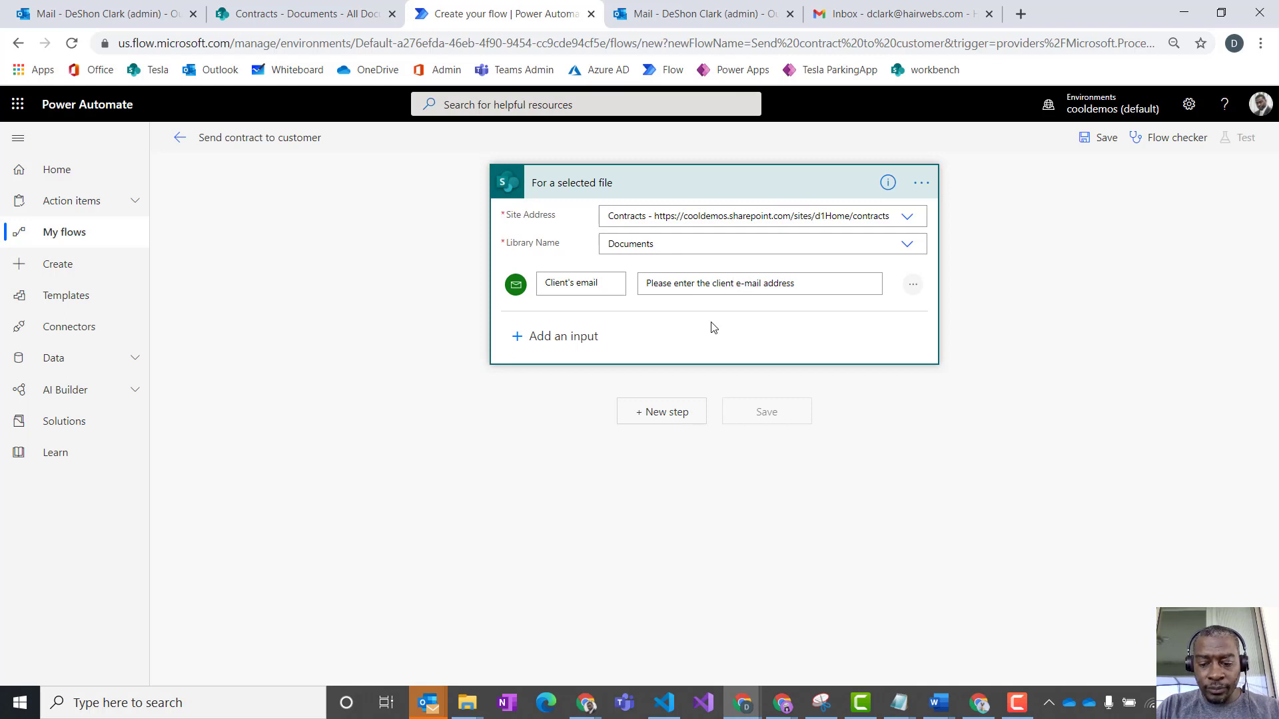
text('s)
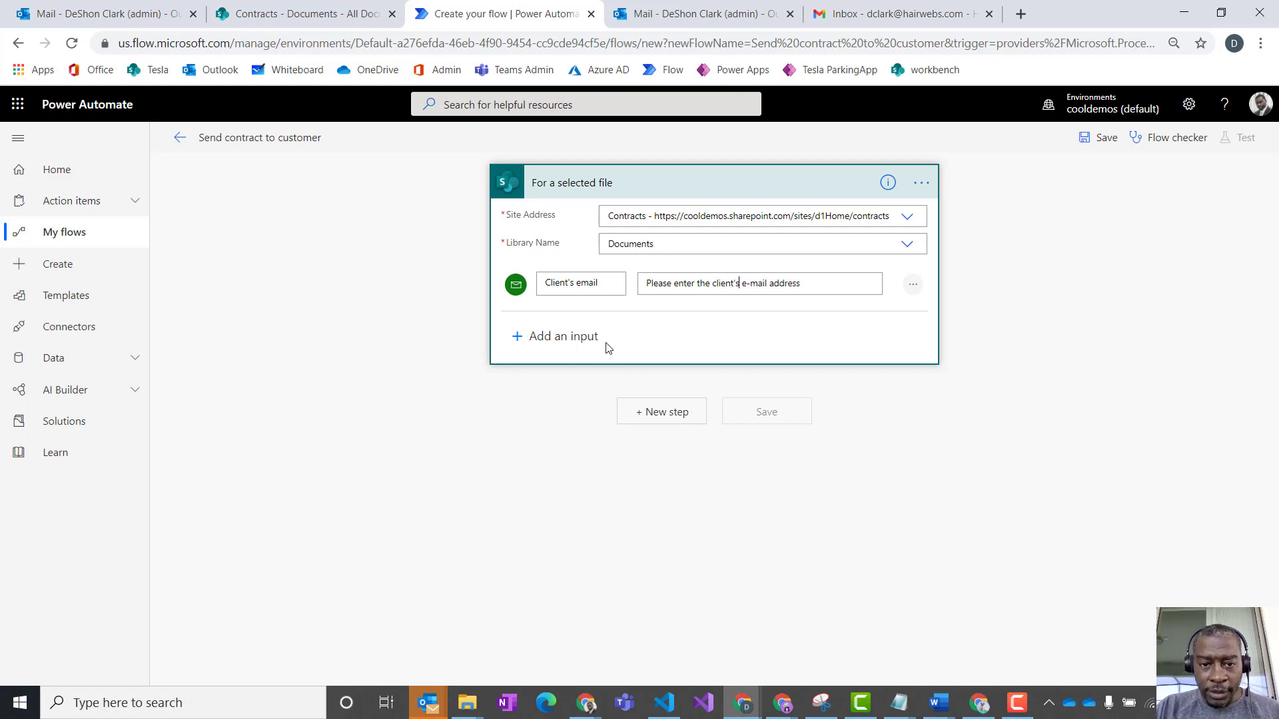
click(581, 338)
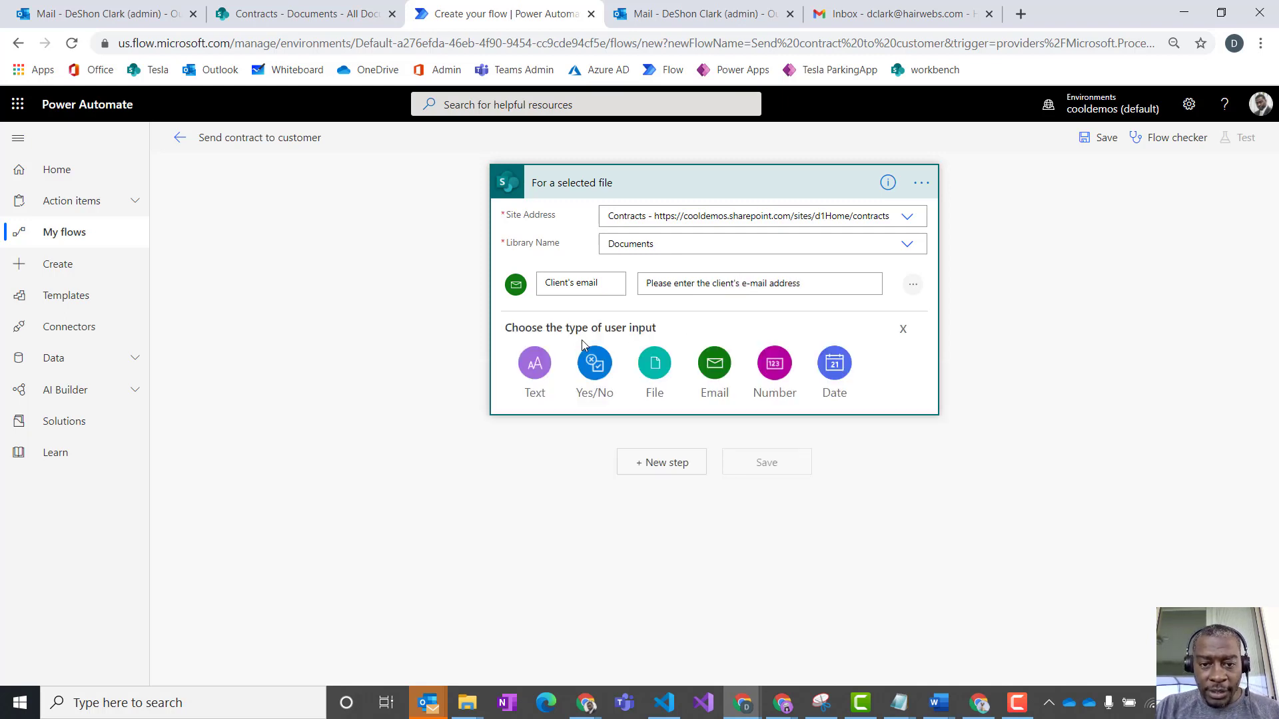
click(716, 376)
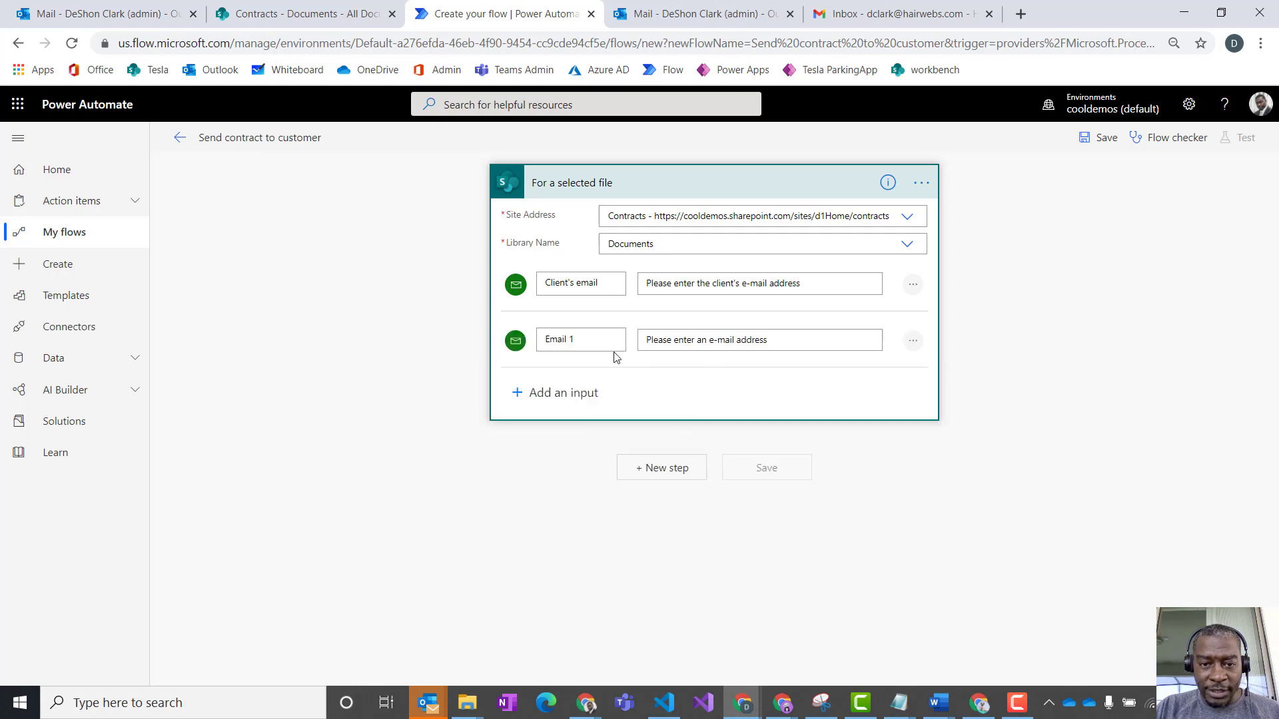
triple_click(557, 341)
text(pe)
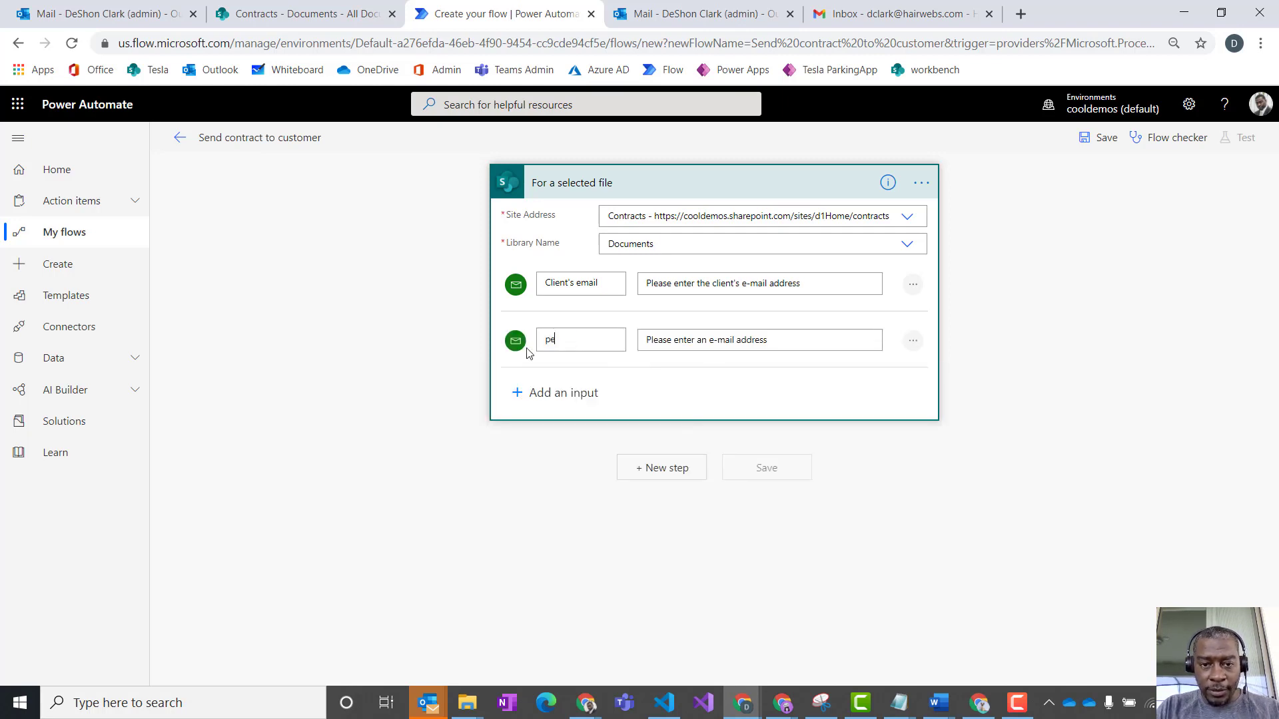
text(r)
key(BackSpace)
key(BackSpace)
key(BackSpace)
text(Pers)
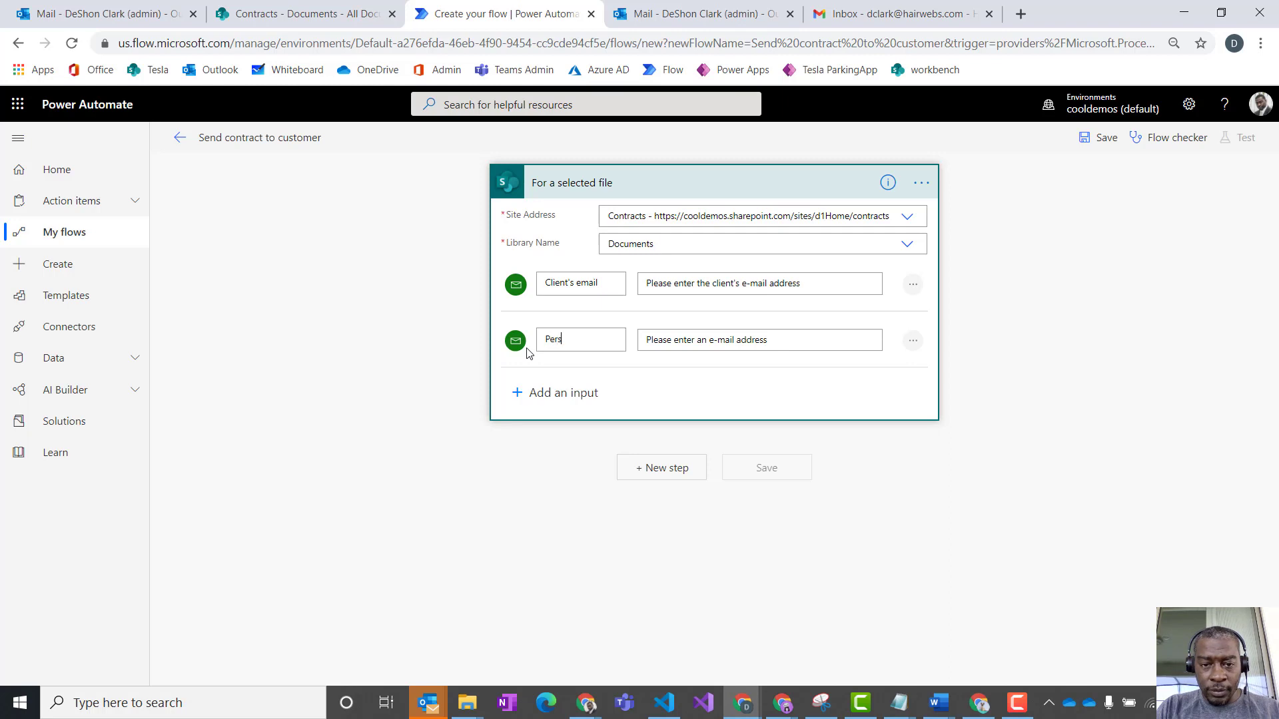
text(onal Message)
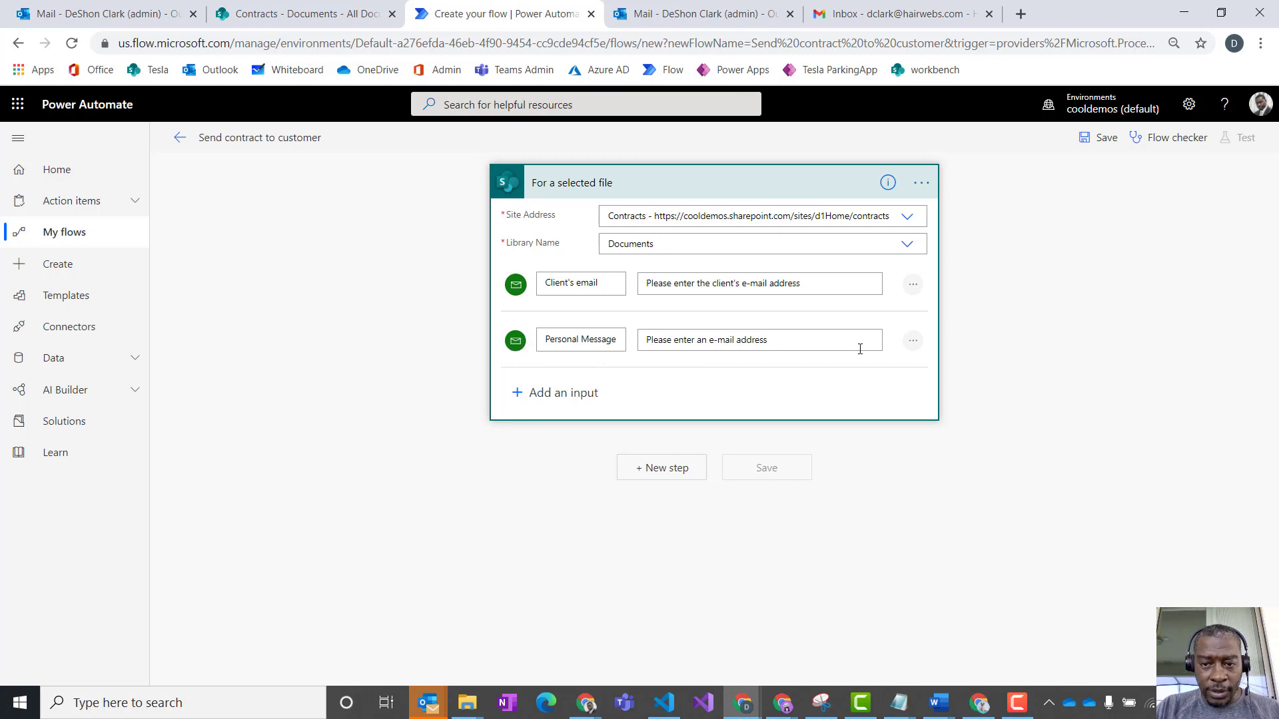
click(913, 341)
click(803, 339)
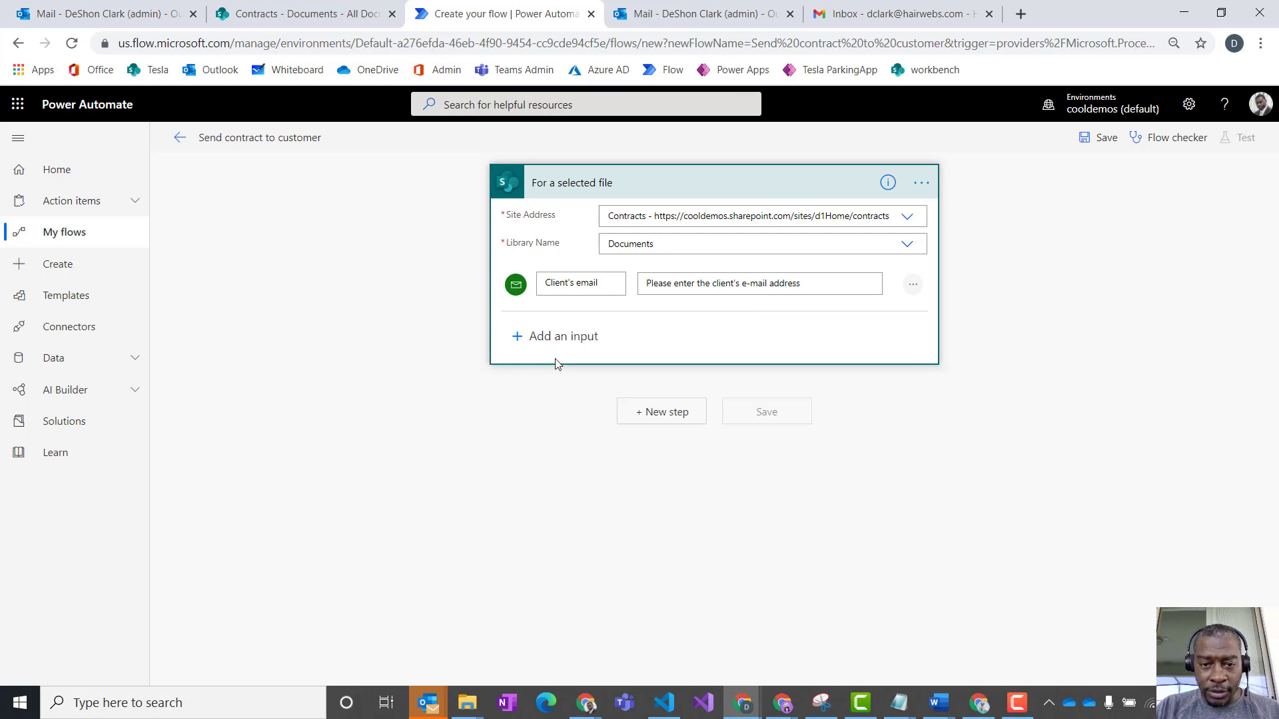
- Add a Text input to the selected-file trigger and title it "Personal Message"
click(532, 336)
click(535, 371)
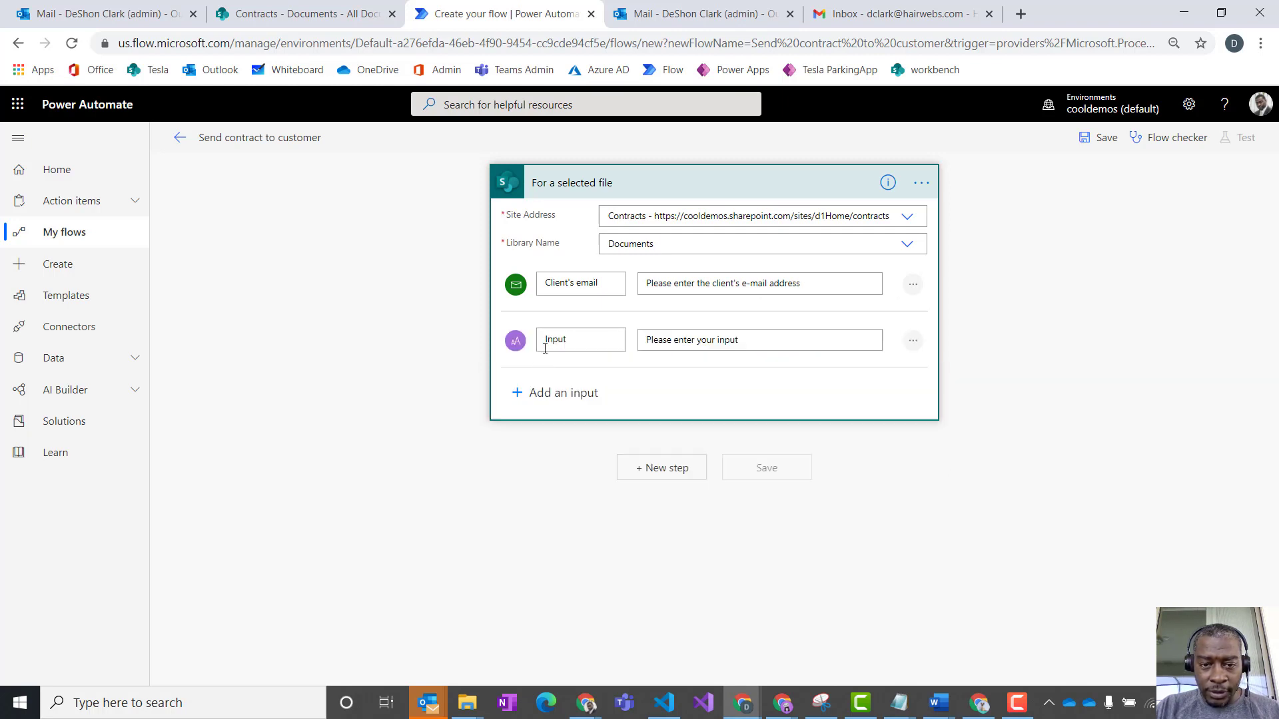
drag(579, 335, 493, 338)
text(F)
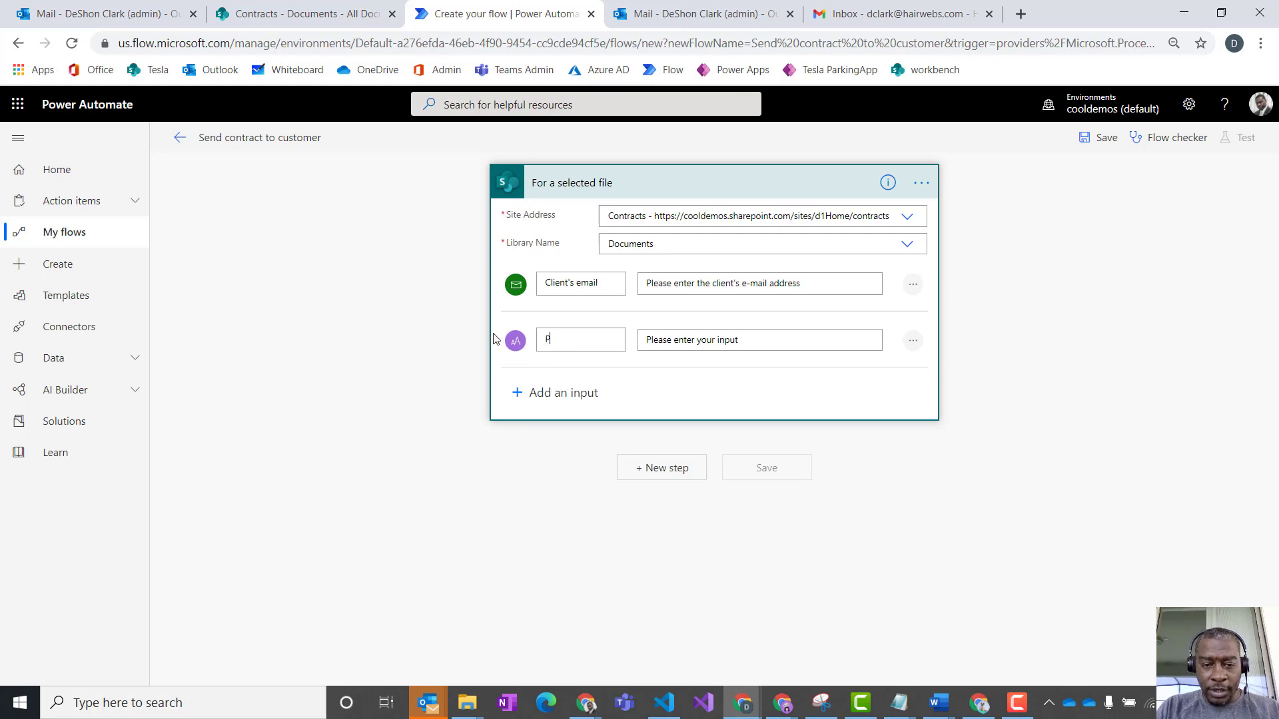
text(ersonal)
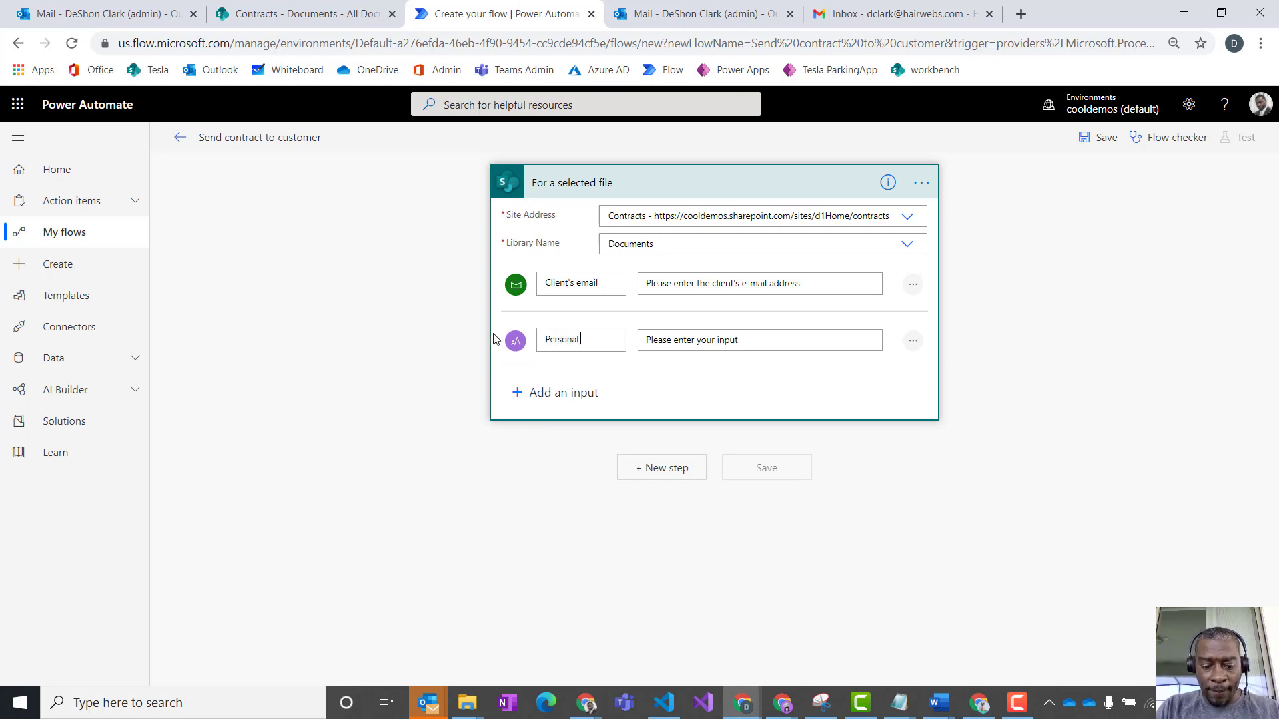
text( Message)
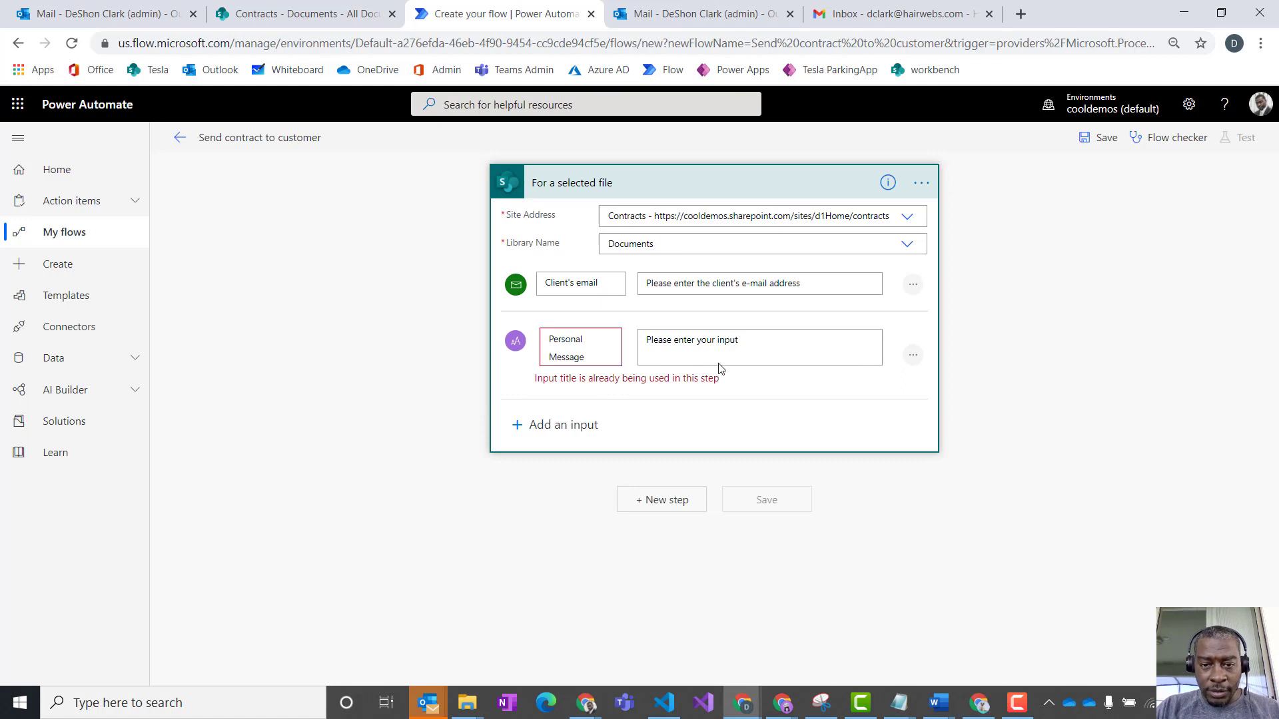
- Retitle the trigger's Text input as "Message"
click(746, 345)
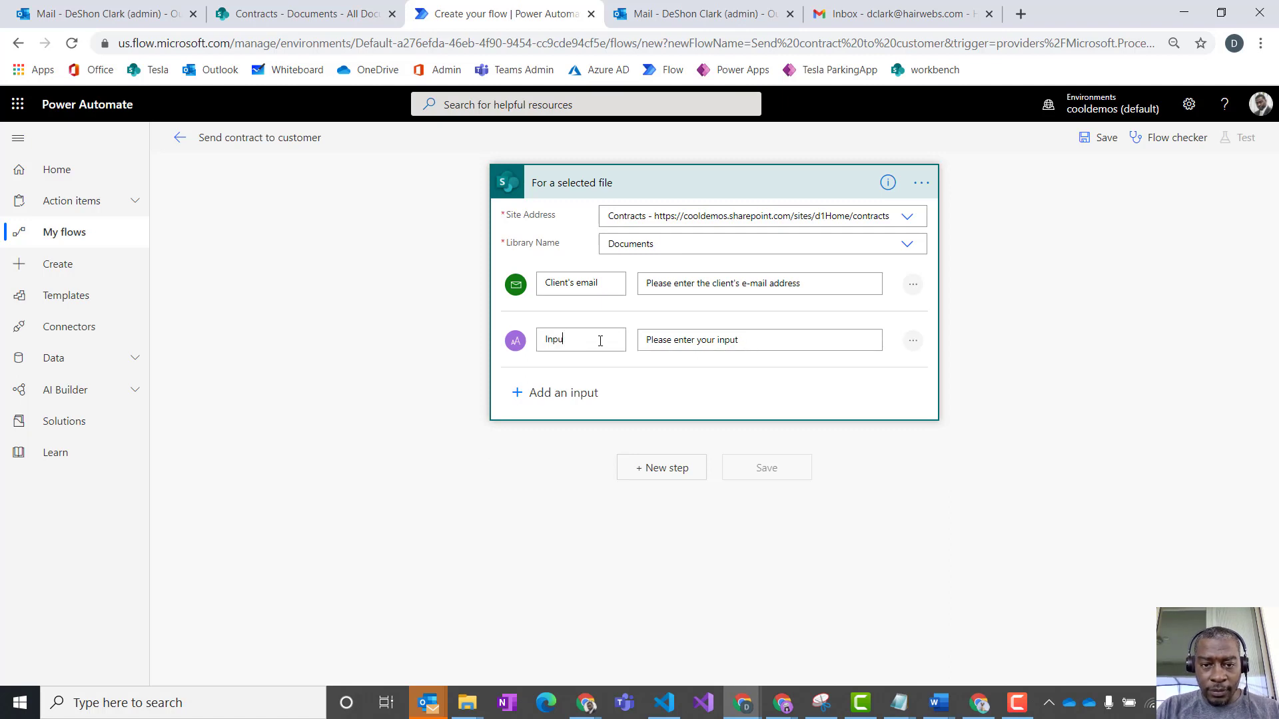
key(BackSpace)
key(BackSpace)
key(BackSpace)
key(BackSpace)
text(Message)
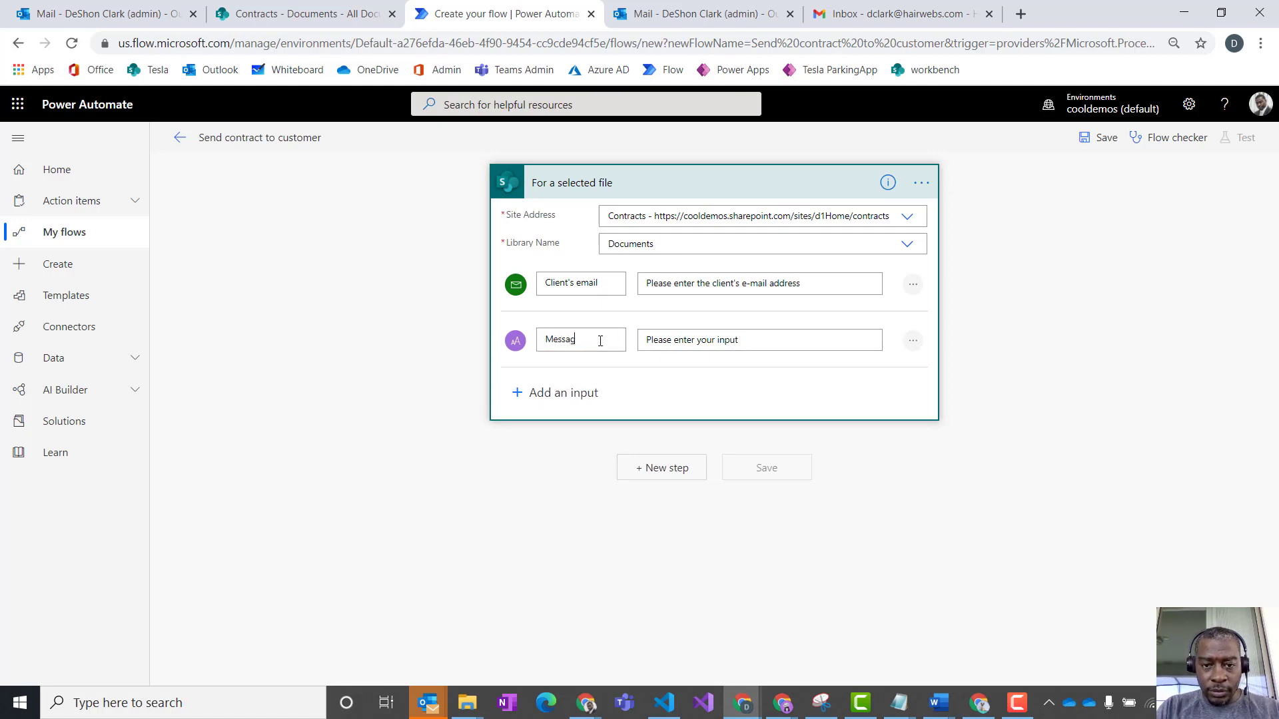
- Change the prompt text of the Message input to "Please enter in a personal message (optional)"
click(697, 341)
text(in a per)
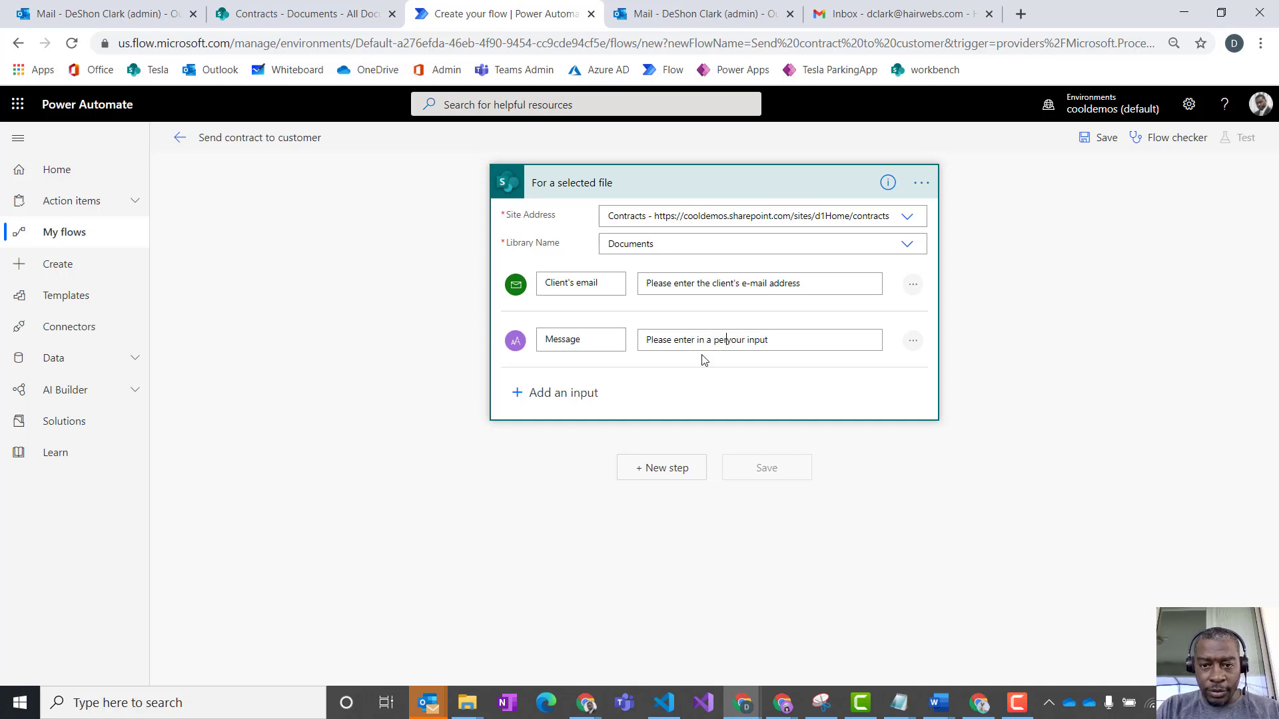
text(sonal me)
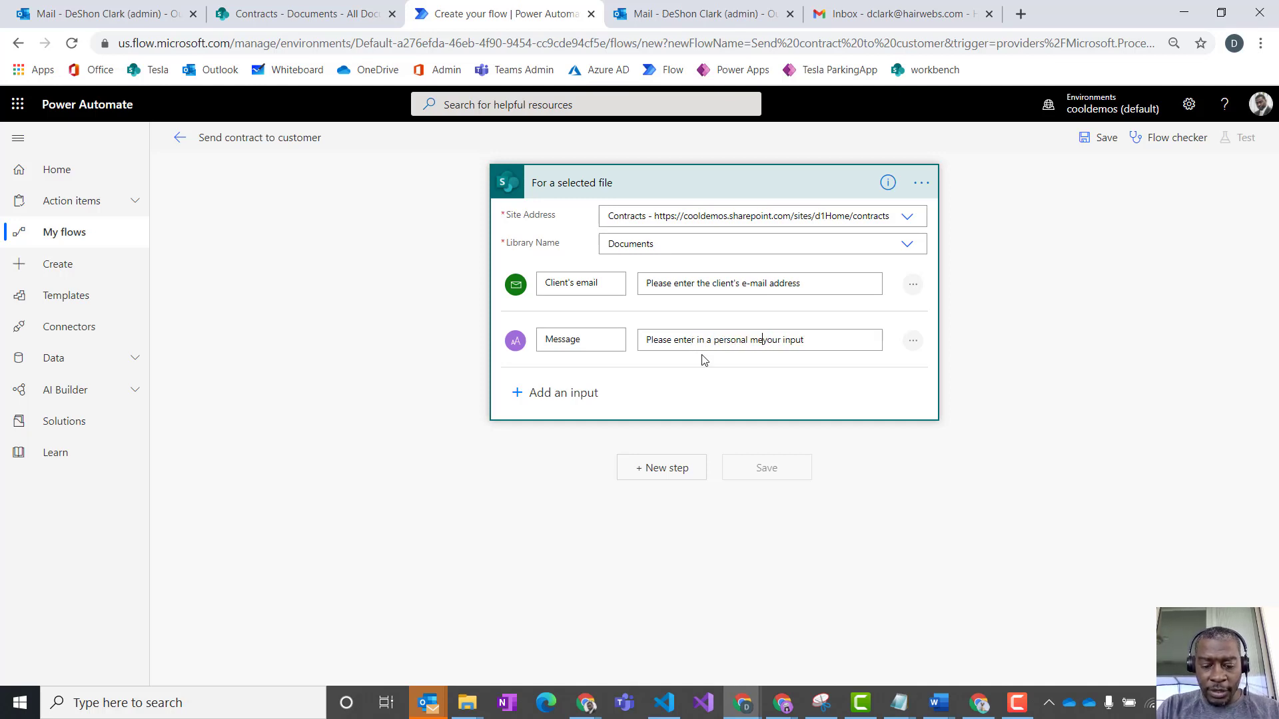
text(ssage (option)
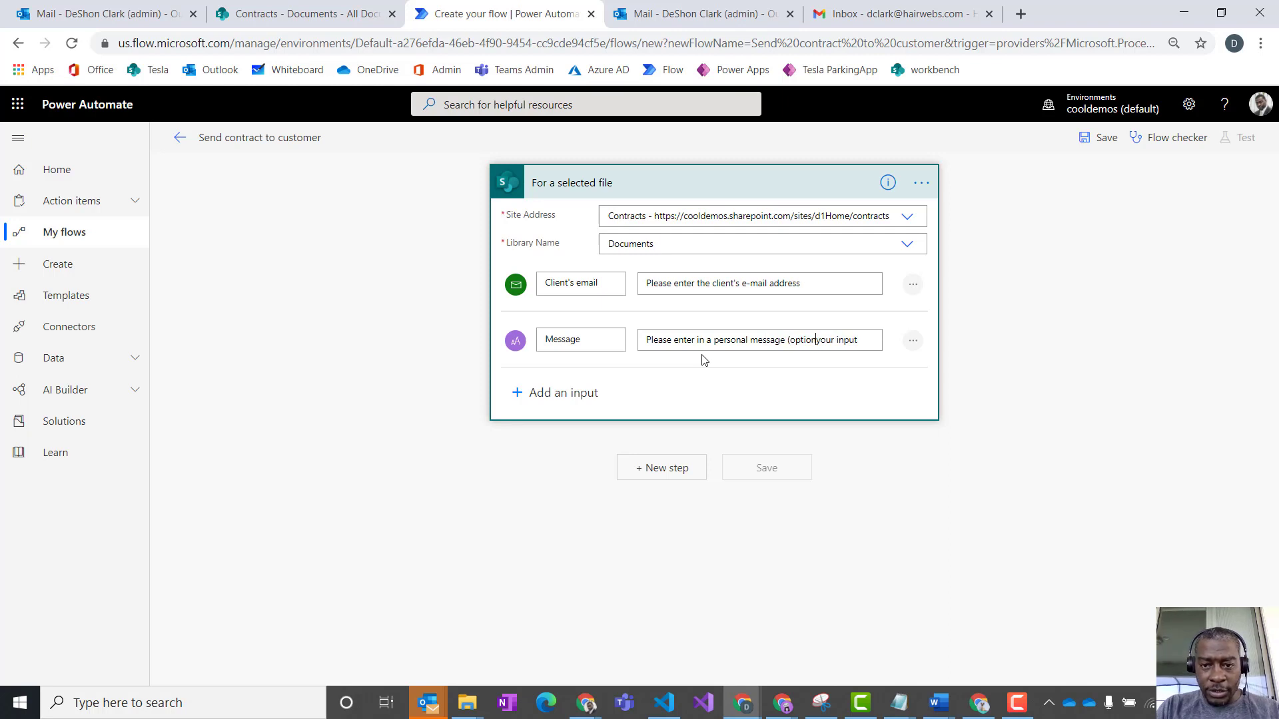
text(al)
key(Delete)
key(Delete)
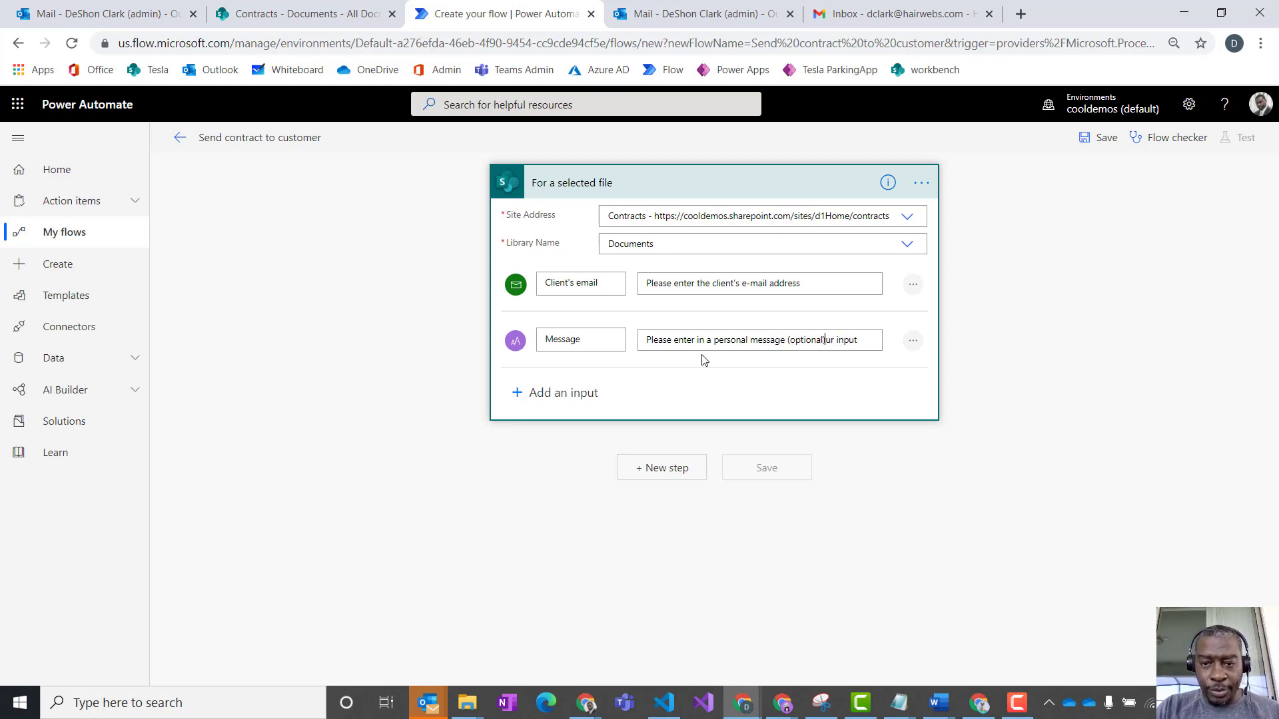
key(Delete)
key(Delete)
key(Delete)
key(Delete)
key(Delete)
key(Delete)
key(Delete)
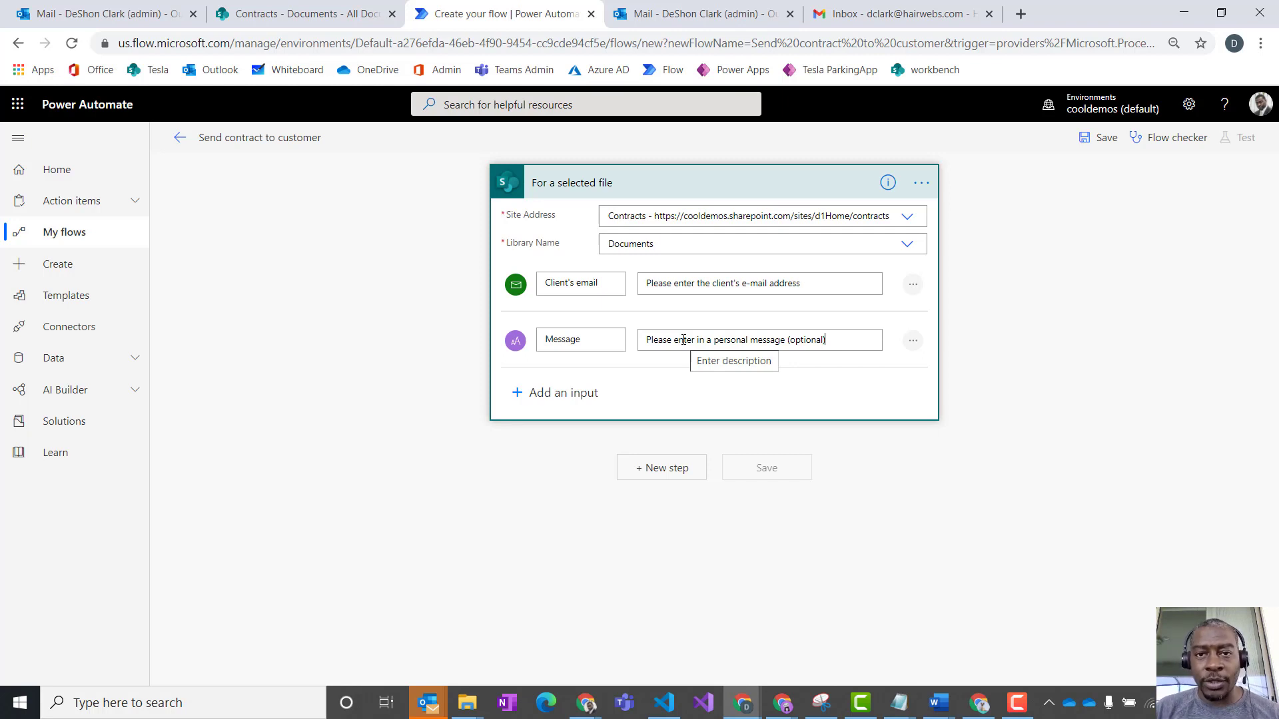
- Retitle the trigger's Email input as "Client email"
click(754, 391)
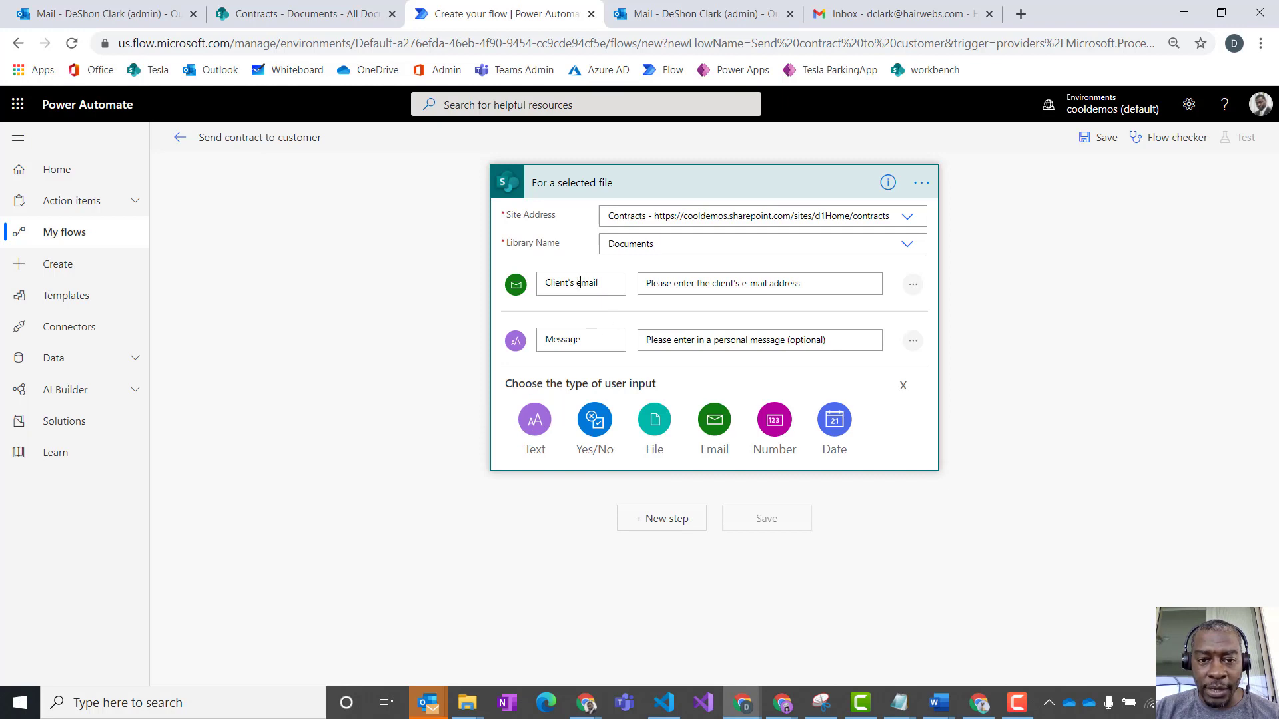
key(BackSpace)
key(BackSpace)
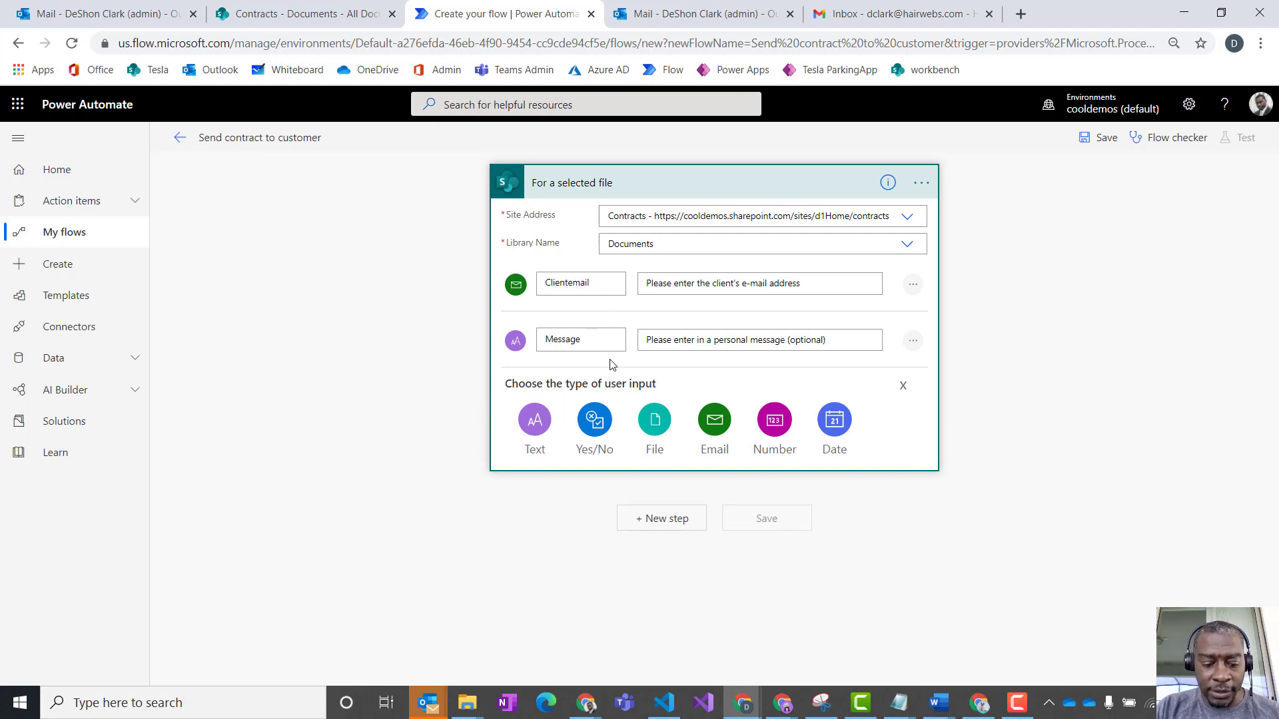
key(BackSpace)
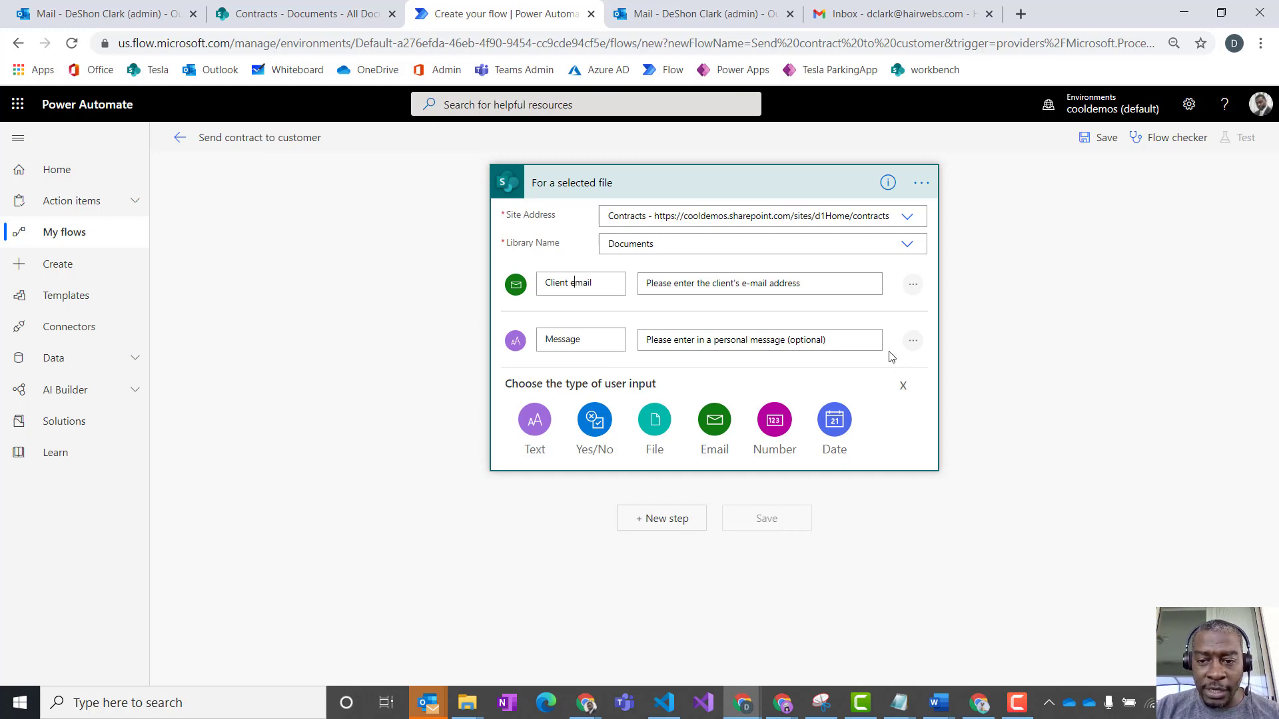
click(991, 460)
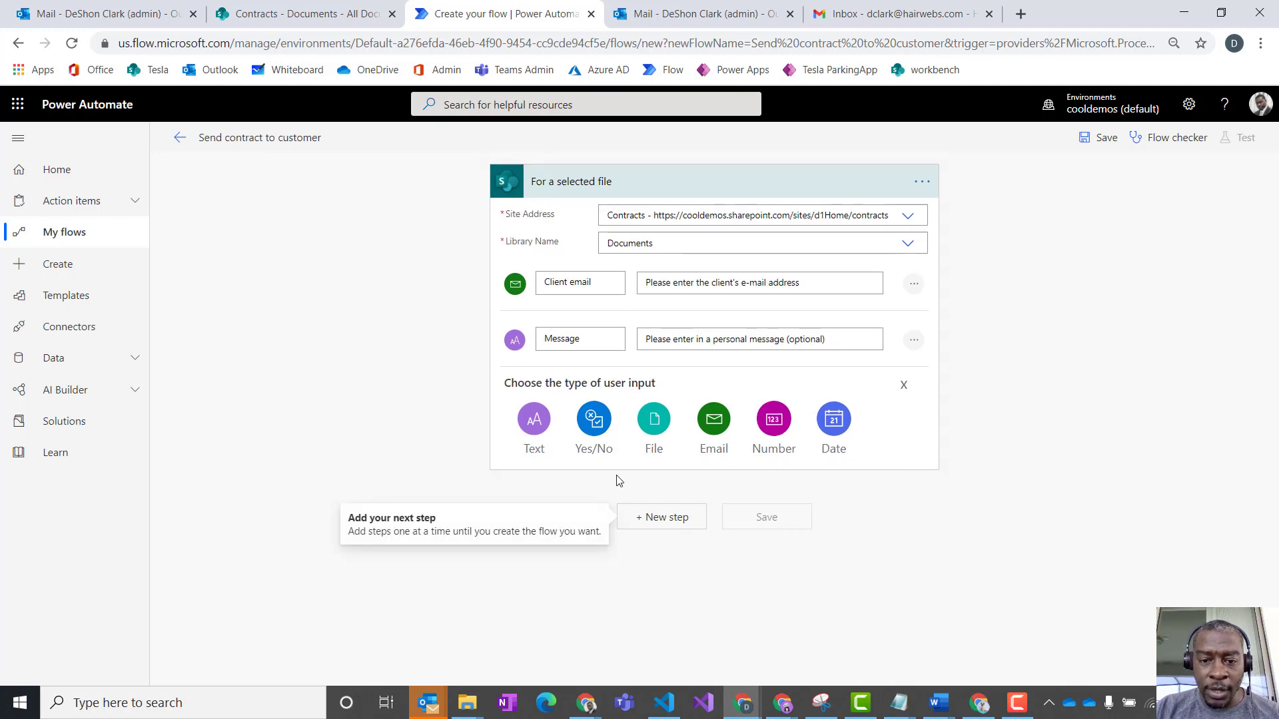
- Add an Office 365 Outlook Send an email (V2) action and set its recipient to the Client email dynamic content
click(656, 518)
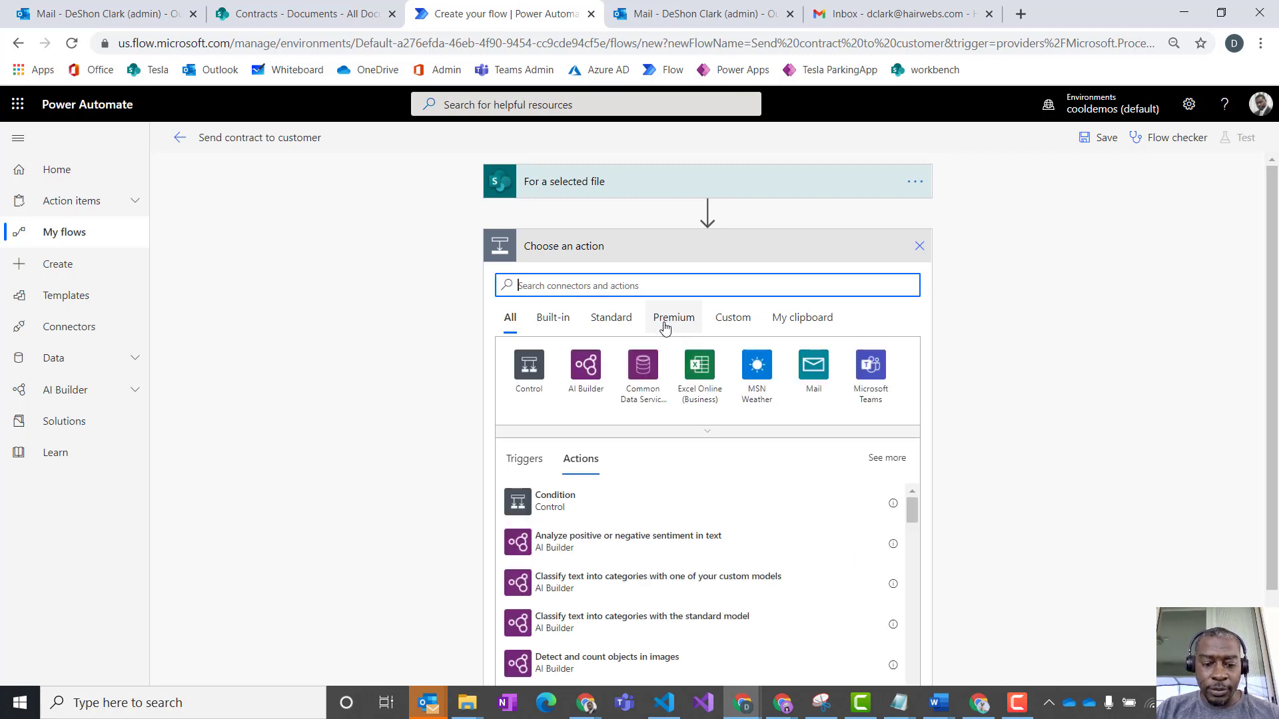
text(send ema)
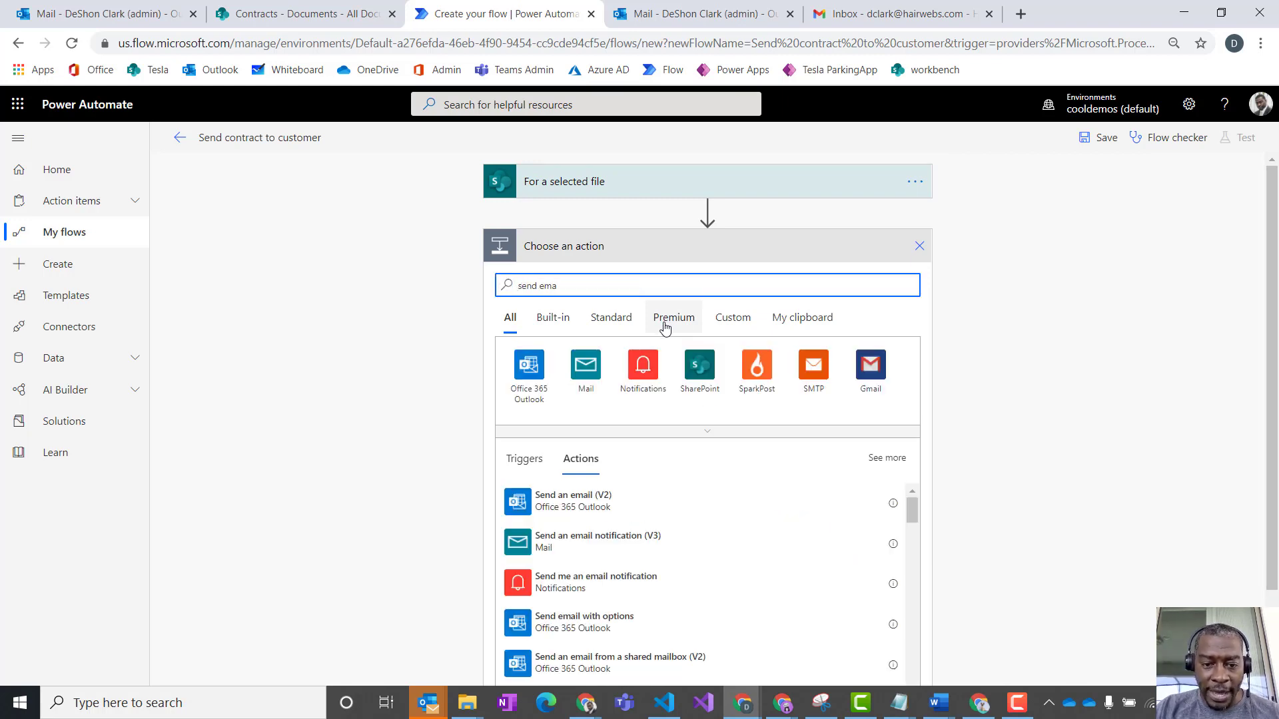
click(694, 493)
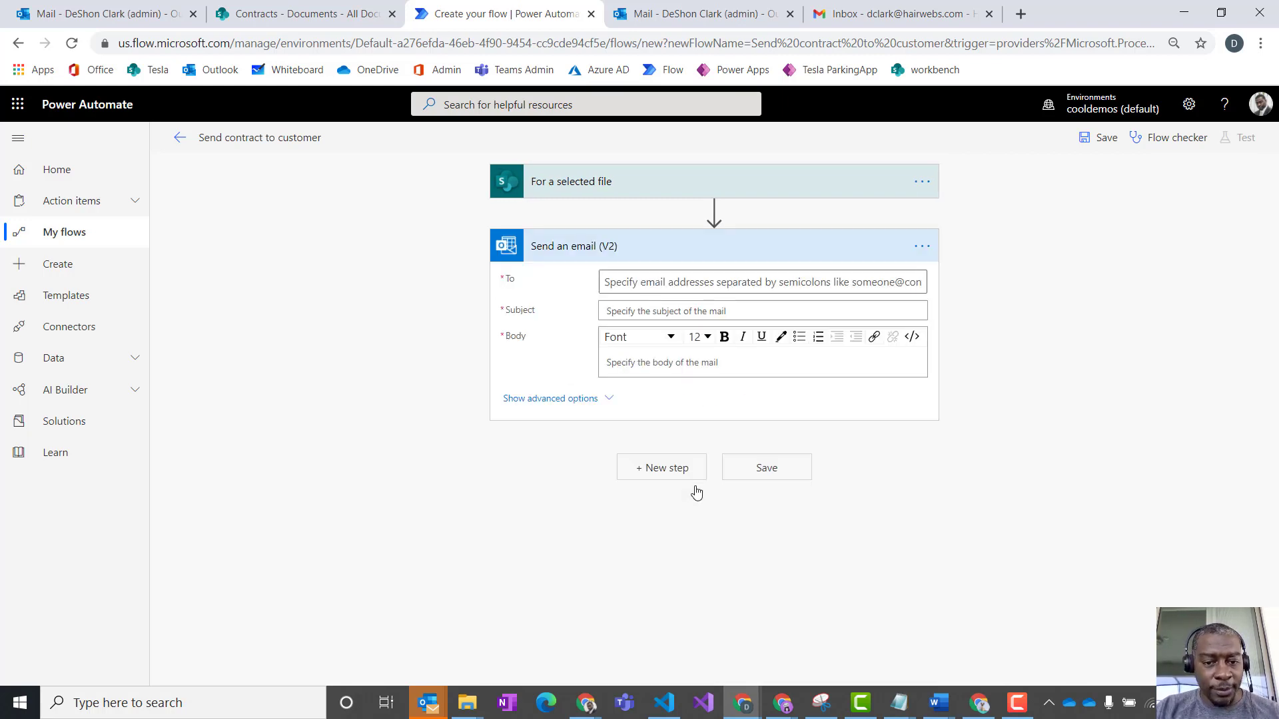
click(837, 278)
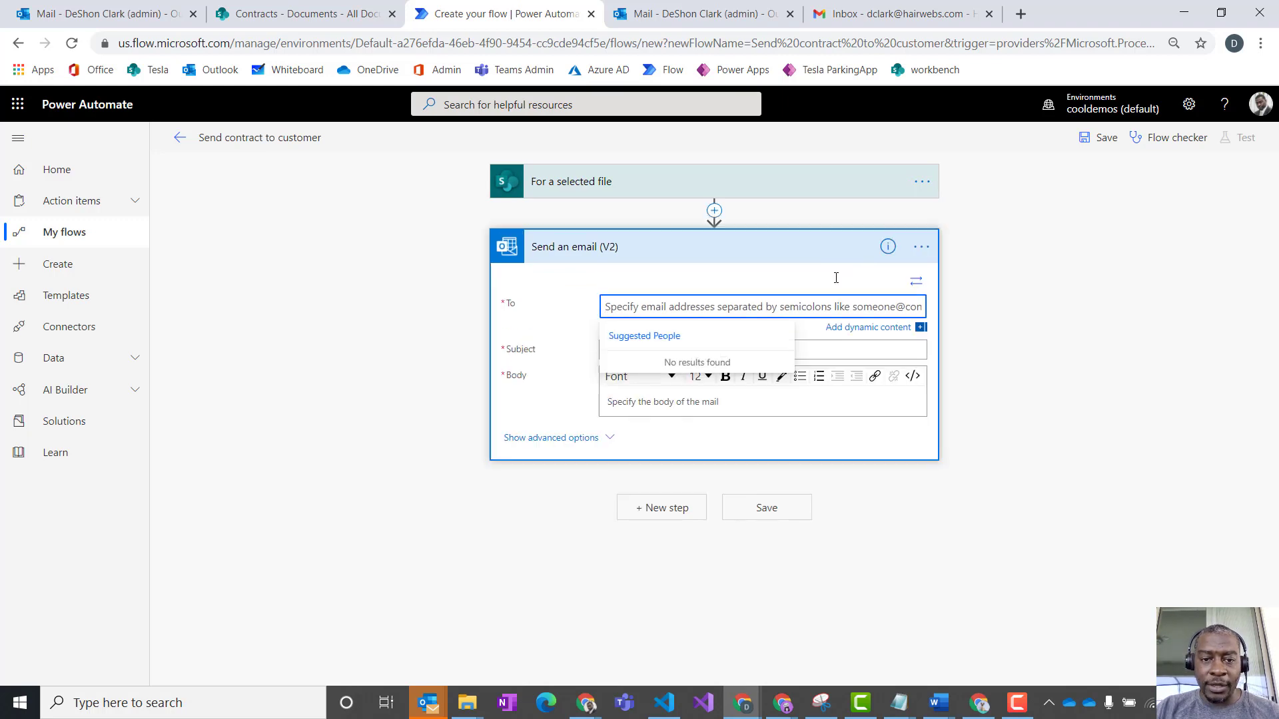
click(883, 338)
click(885, 329)
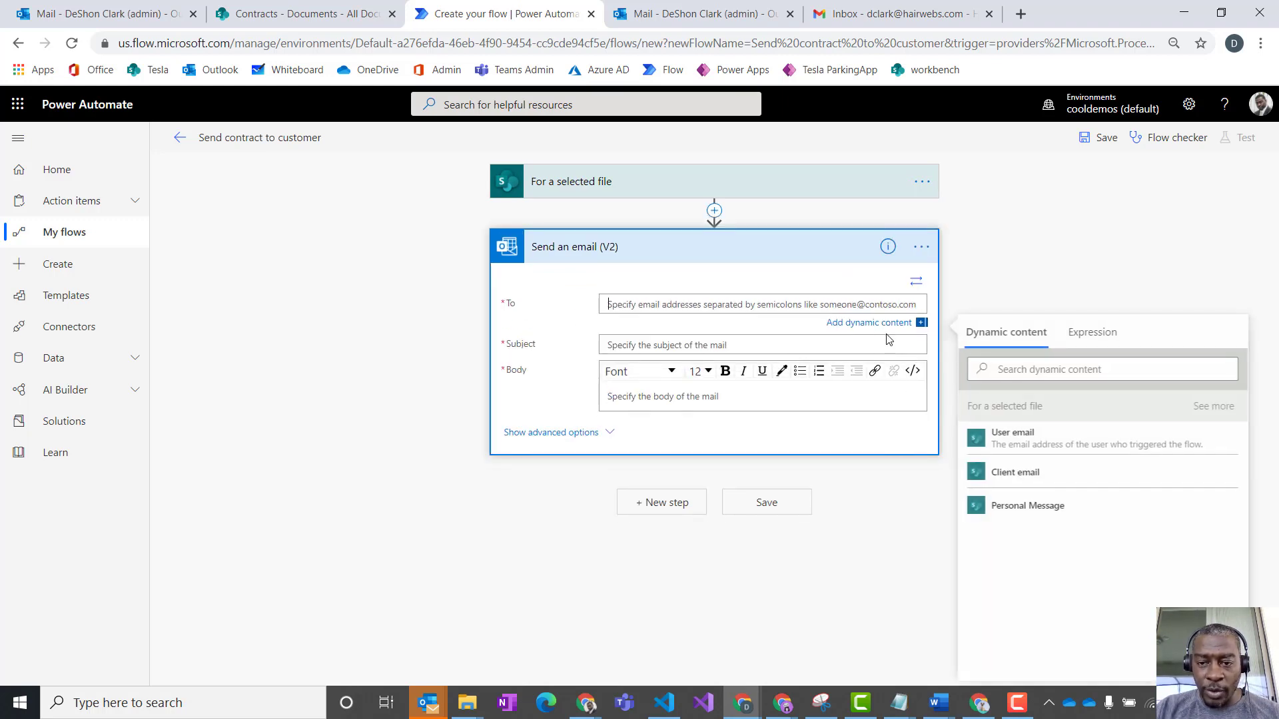
click(1027, 475)
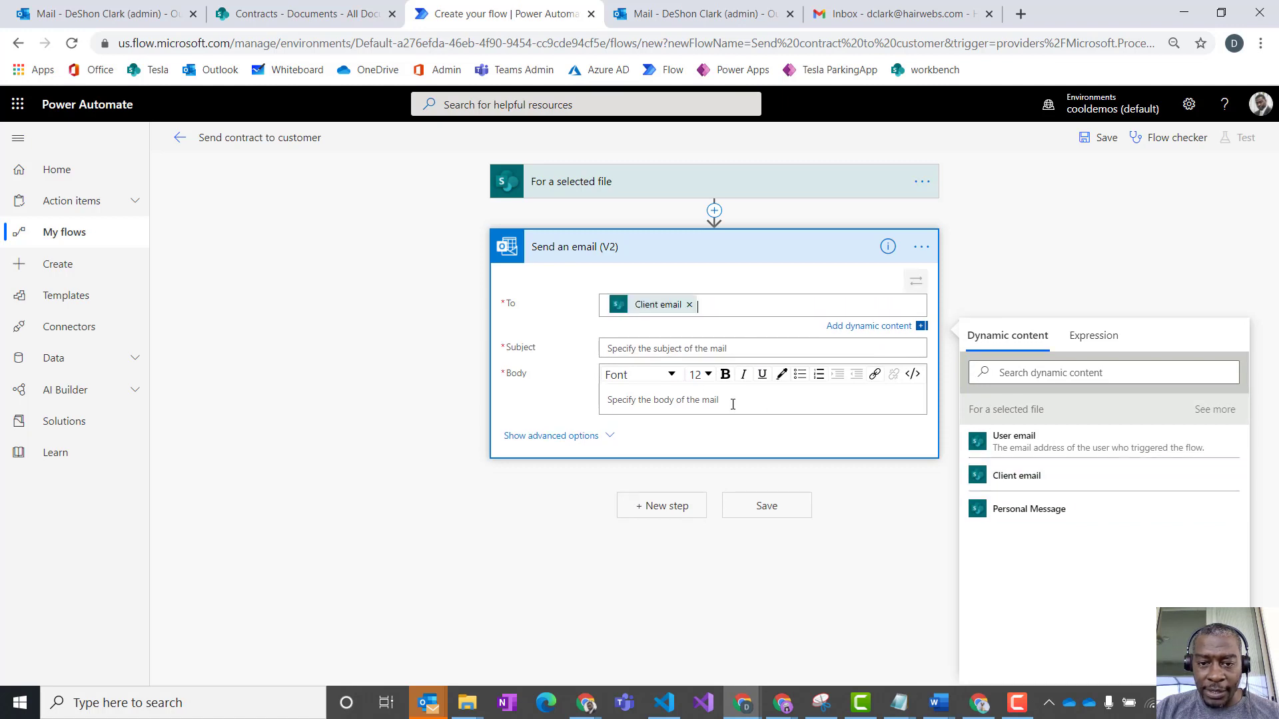
- Set the e-mail's subject to "Tesla lease aggreement review" and insert the Message dynamic content as its body
click(621, 347)
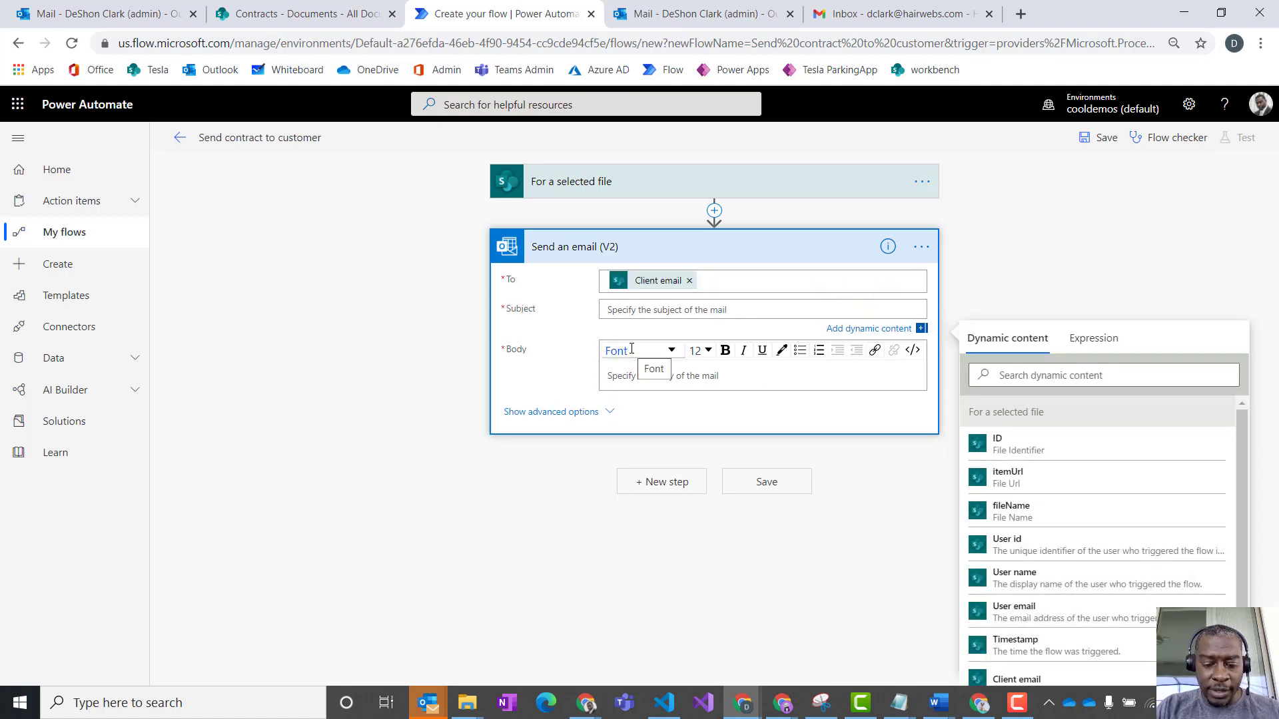
text(Cuso)
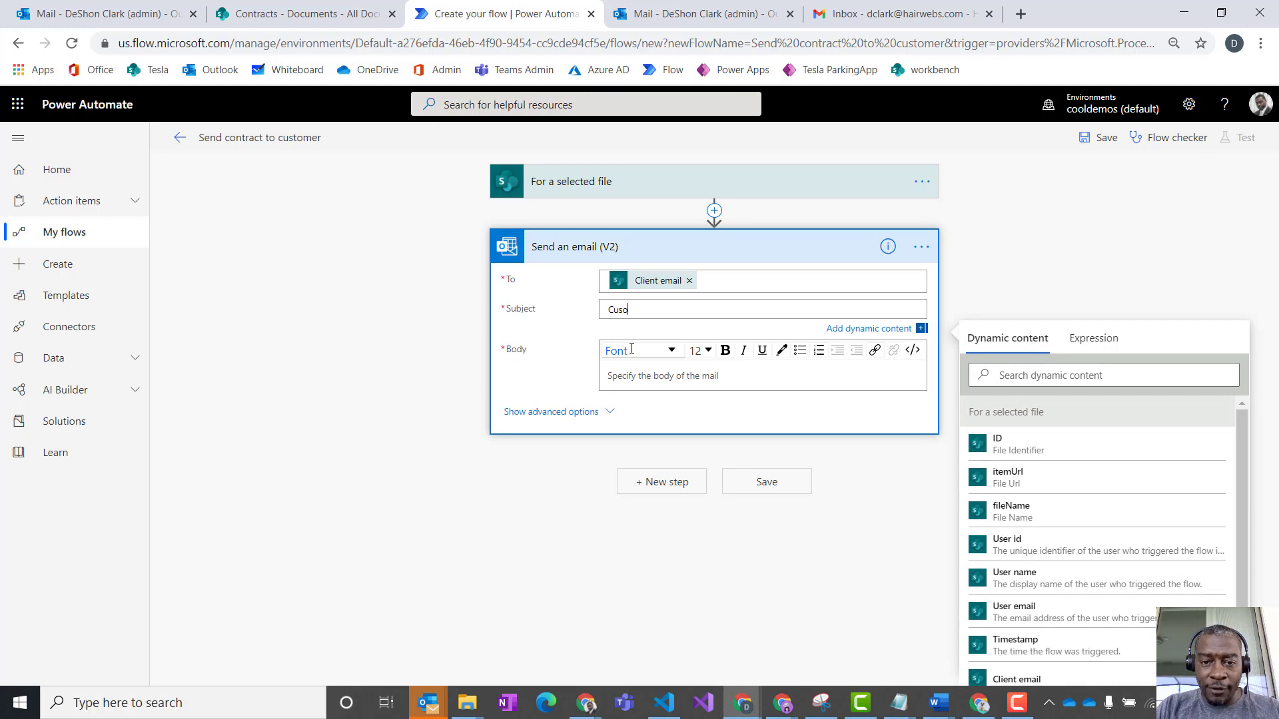
key(BackSpace)
text(t)
key(BackSpace)
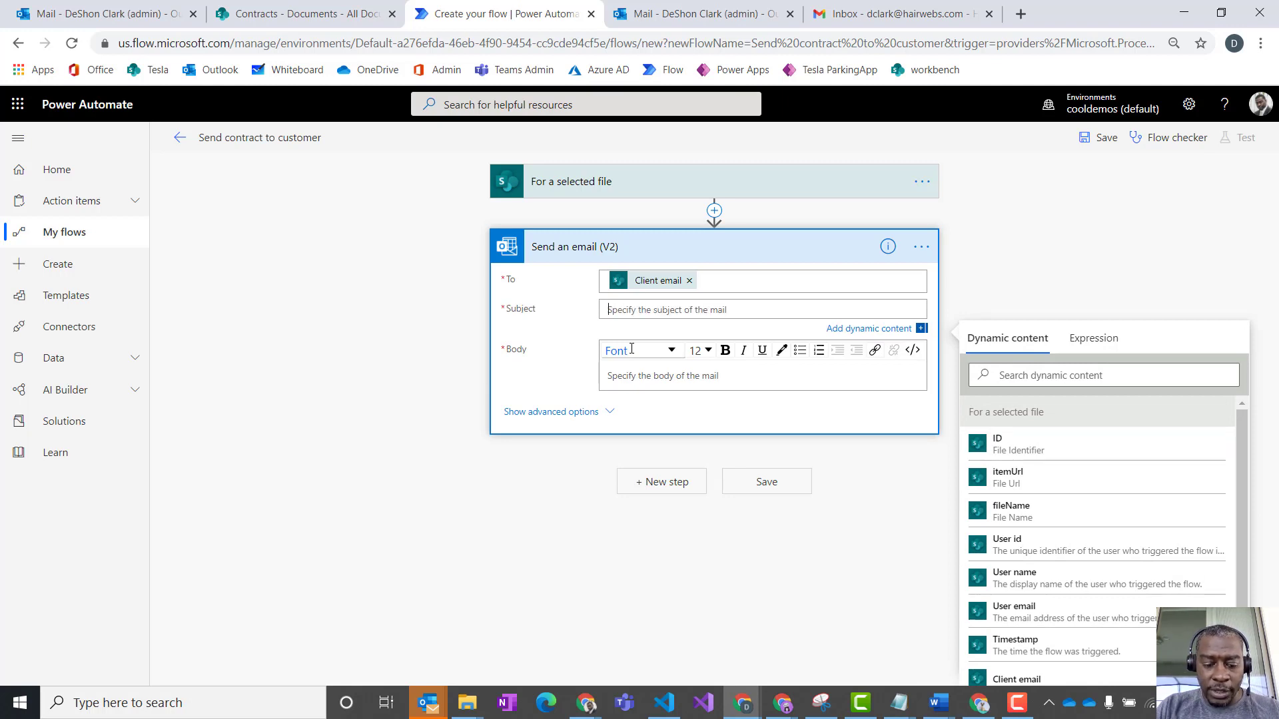
text(Tesla l)
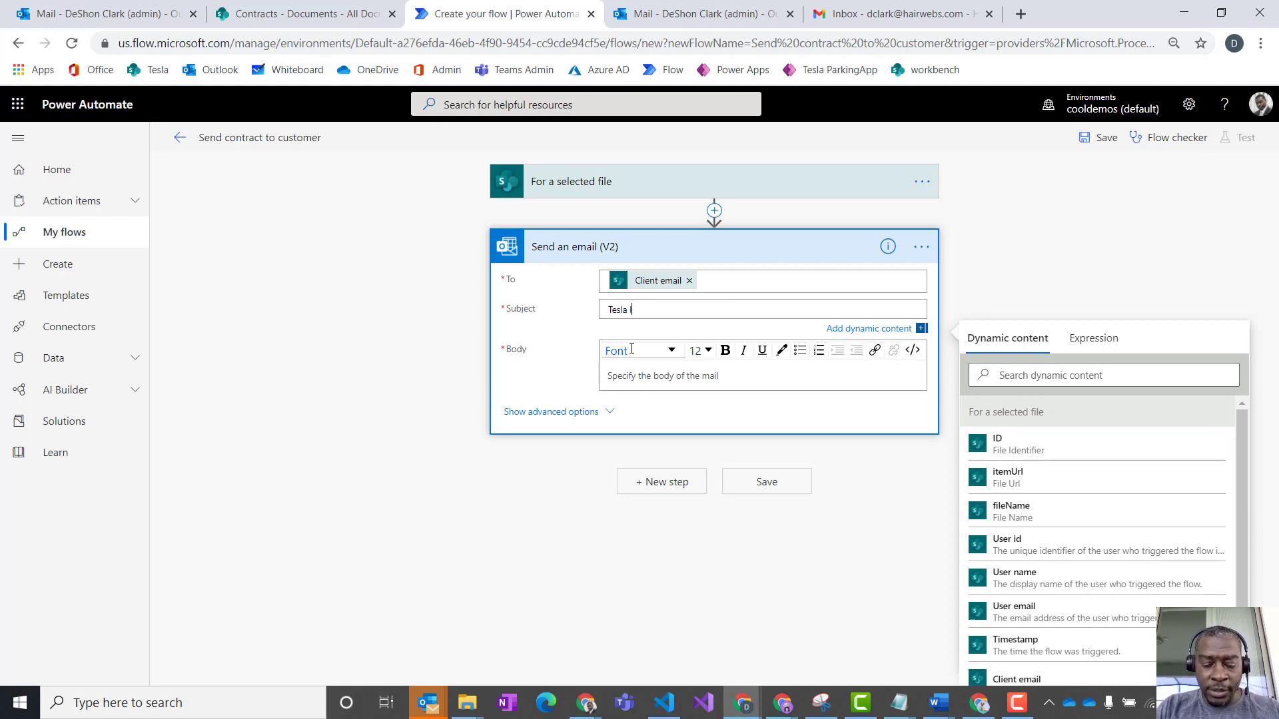
text(ease agg)
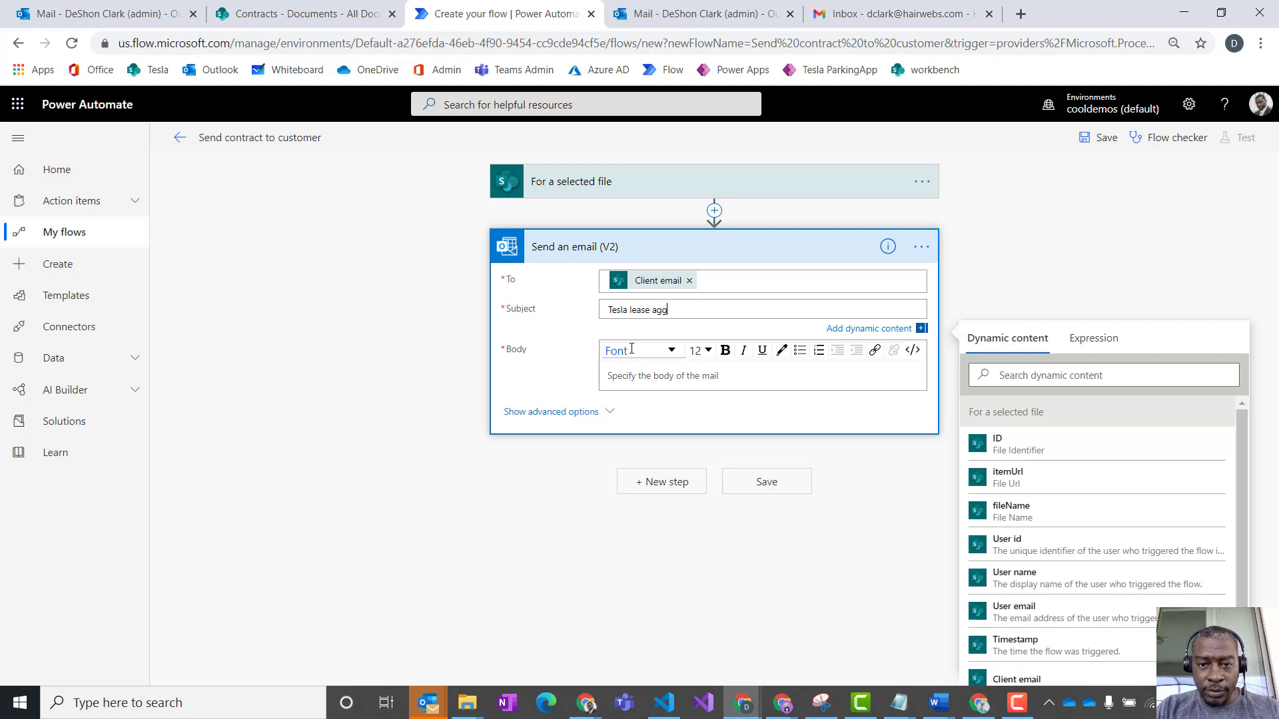
text(reement review)
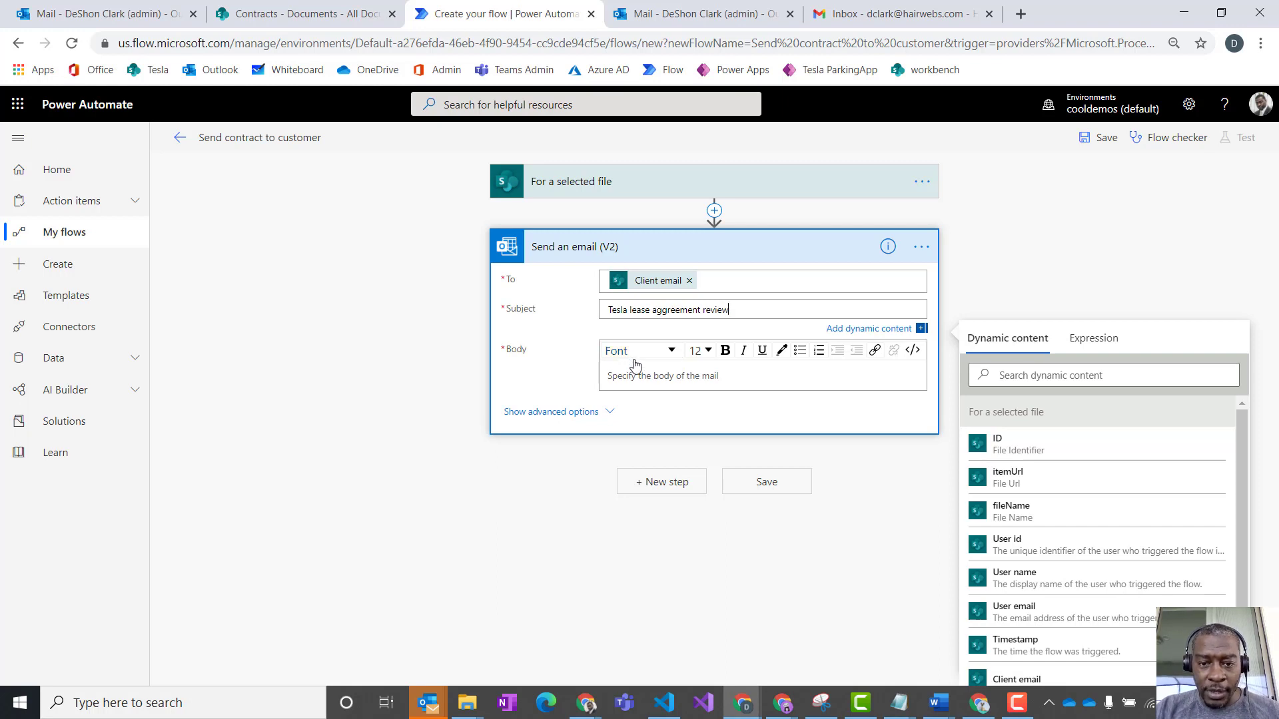
click(632, 361)
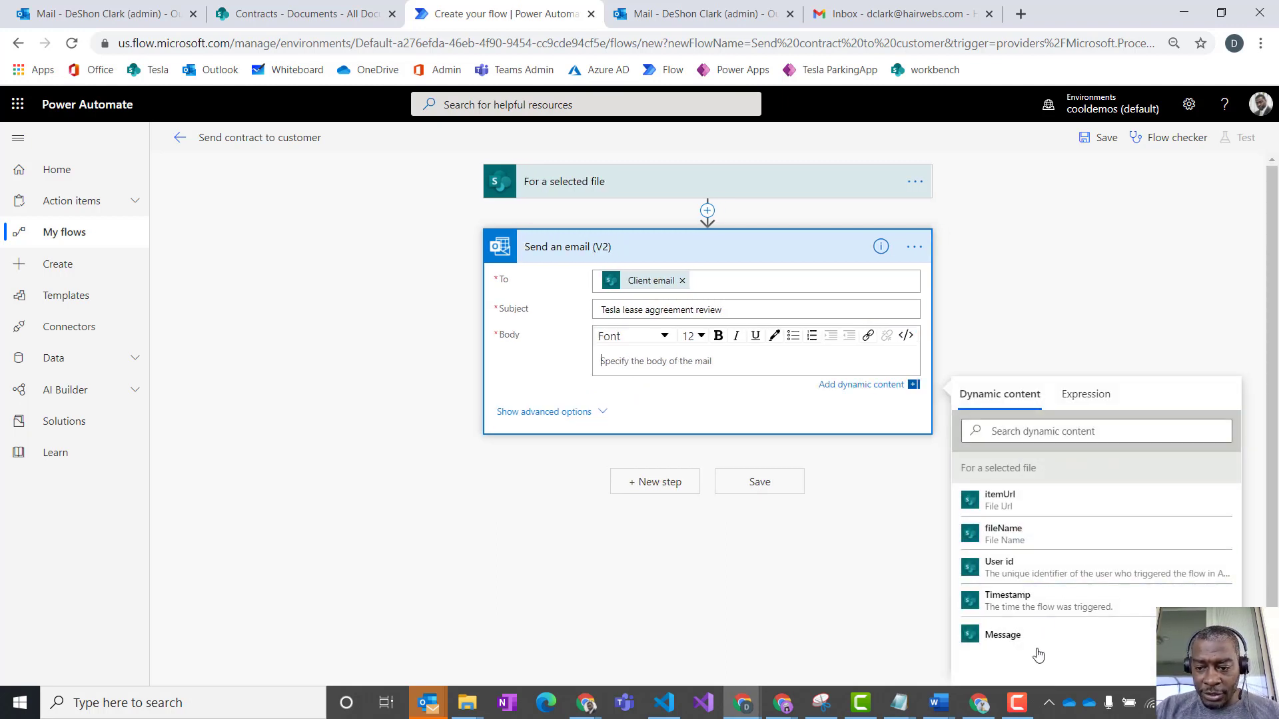
click(1008, 636)
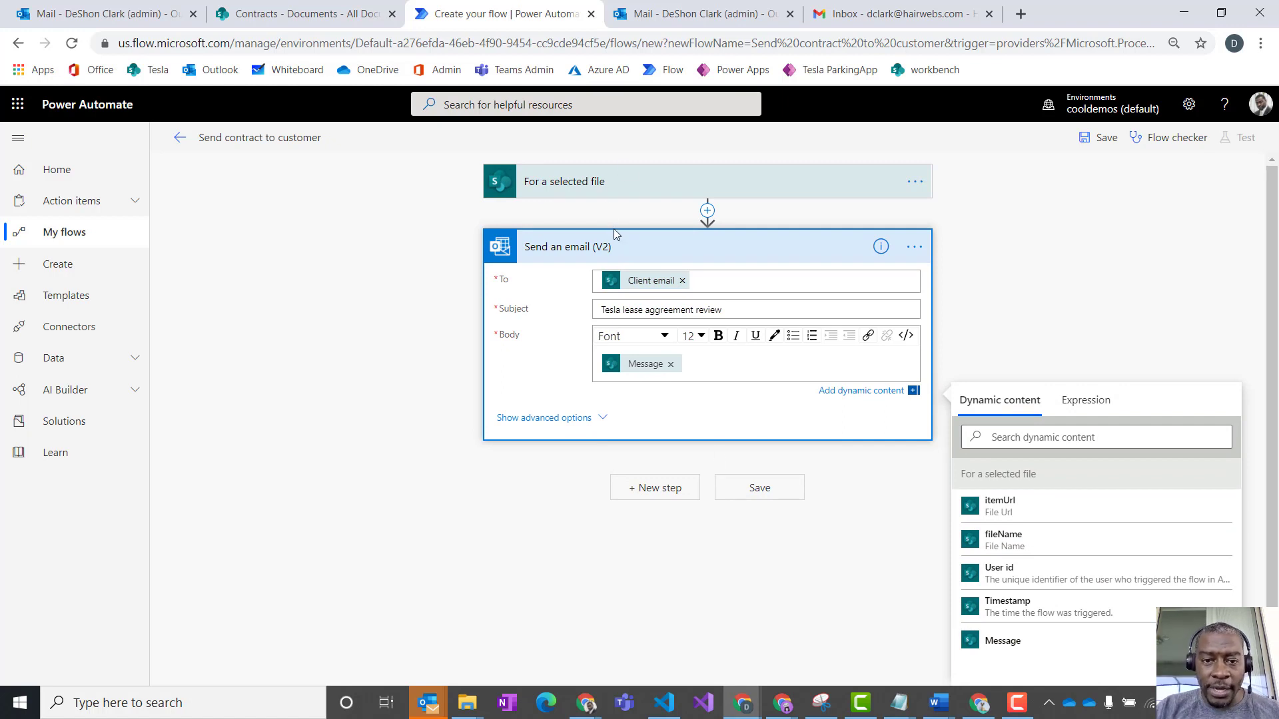
- Rename the Send an email (V2) action as "Send email to client"
click(914, 247)
click(998, 288)
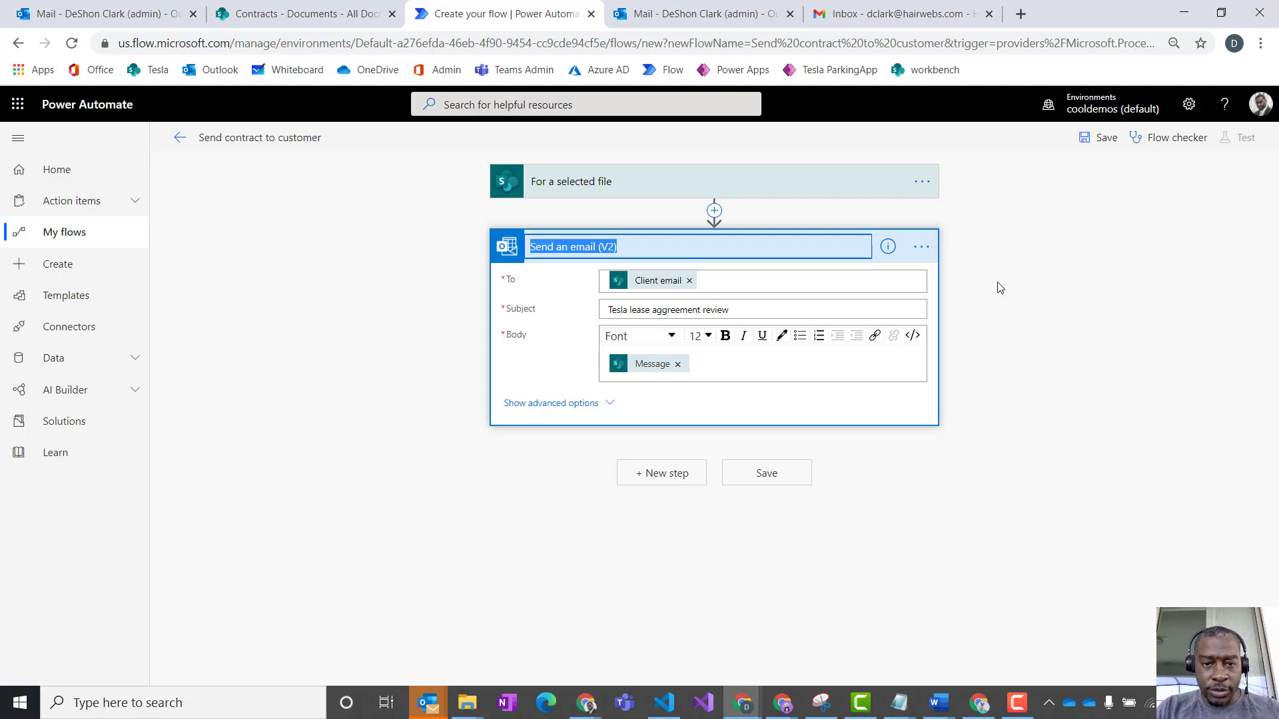
text(Snd)
key(BackSpace)
key(BackSpace)
text(end em)
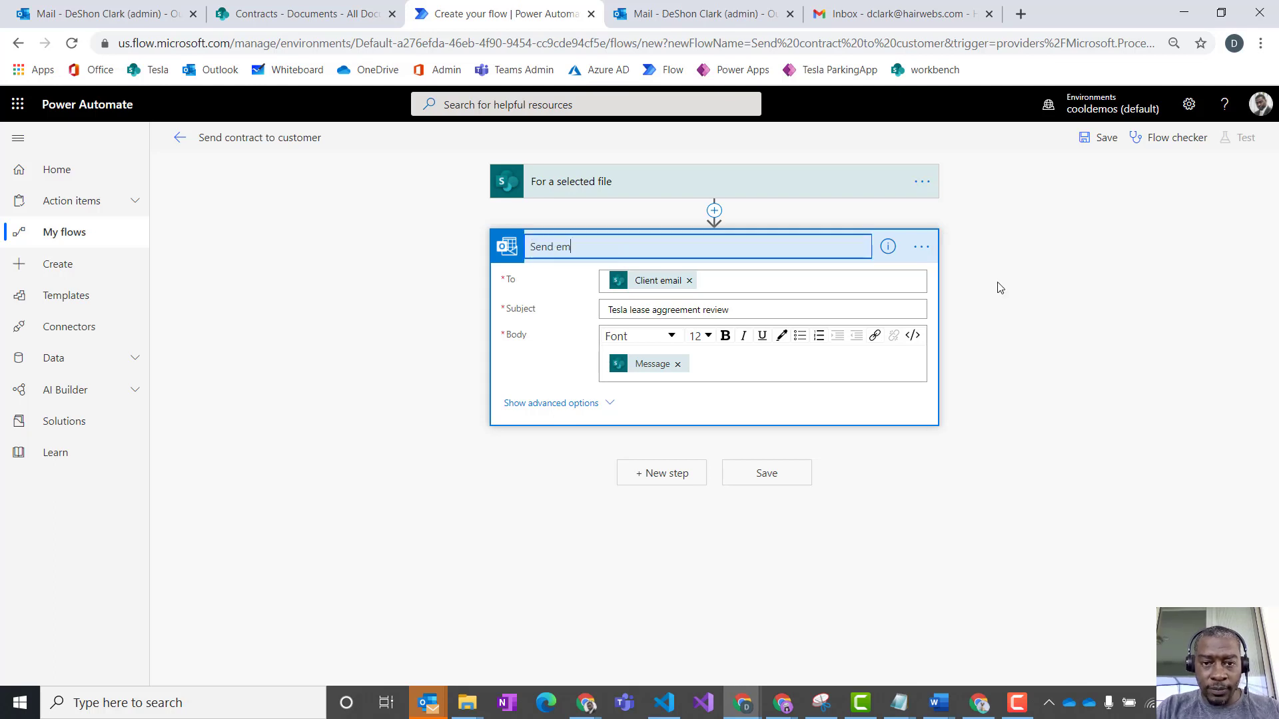
text(ail to cleint)
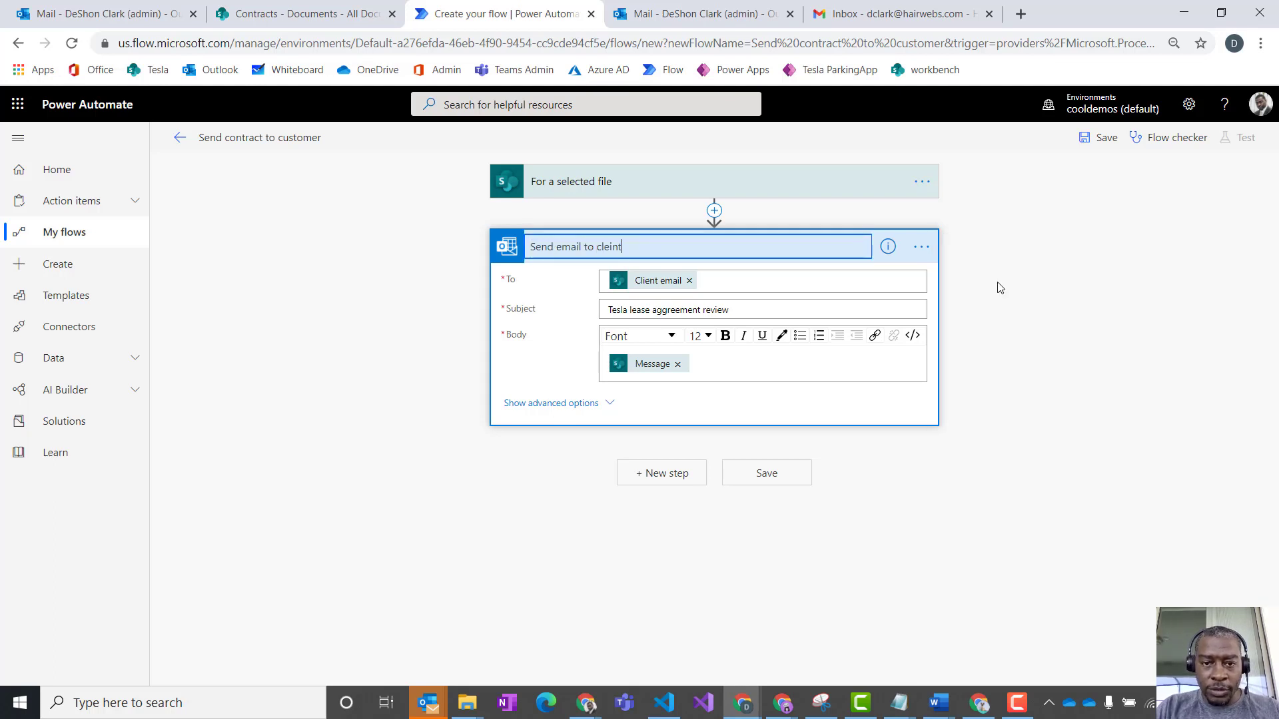
key(BackSpace)
key(BackSpace)
key(BackSpace)
key(BackSpace)
text(ietn)
key(BackSpace)
key(BackSpace)
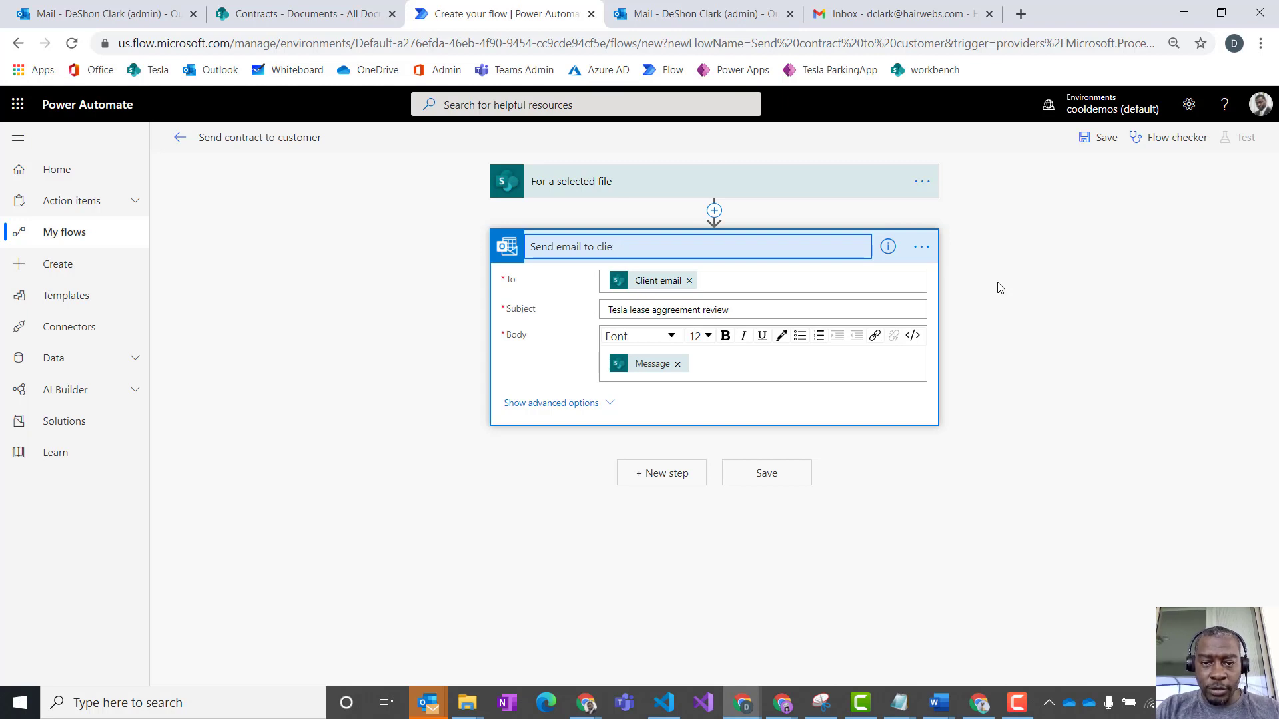
text(nt)
click(996, 466)
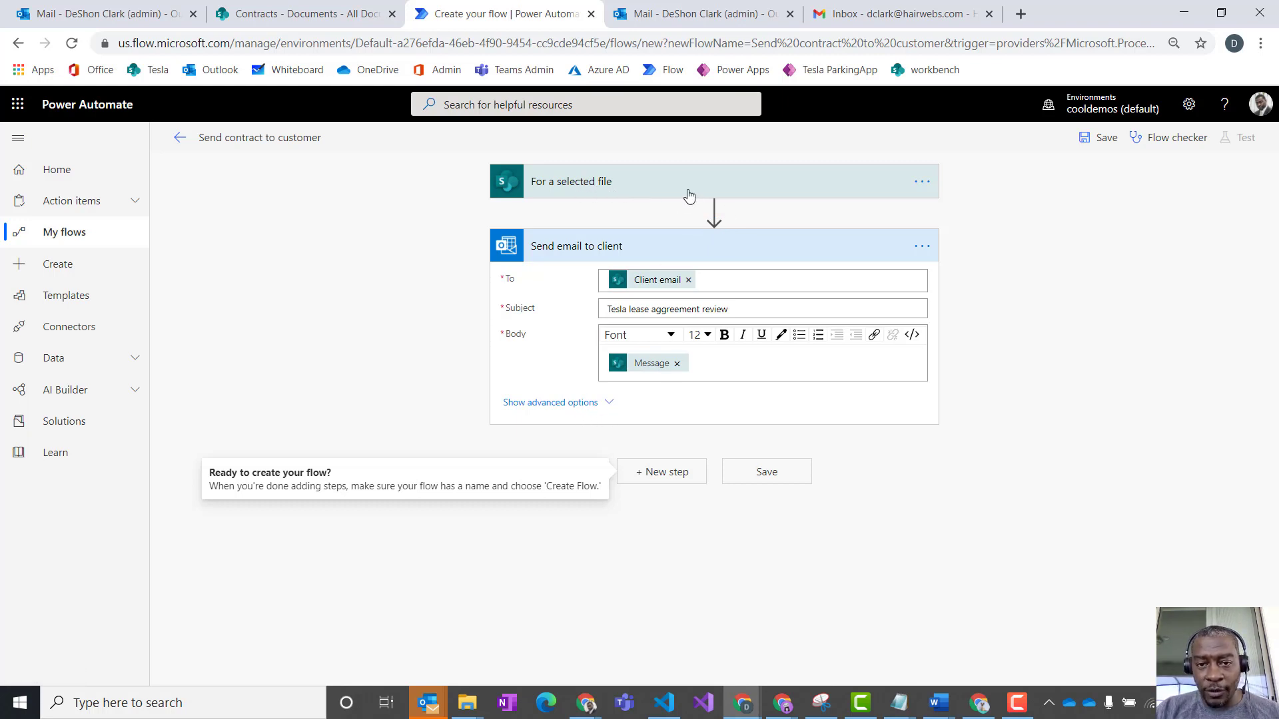
- Open the Tesla lease e-mail template's index.html in the browser and look through its page in a smaller window
mouse_move(714, 214)
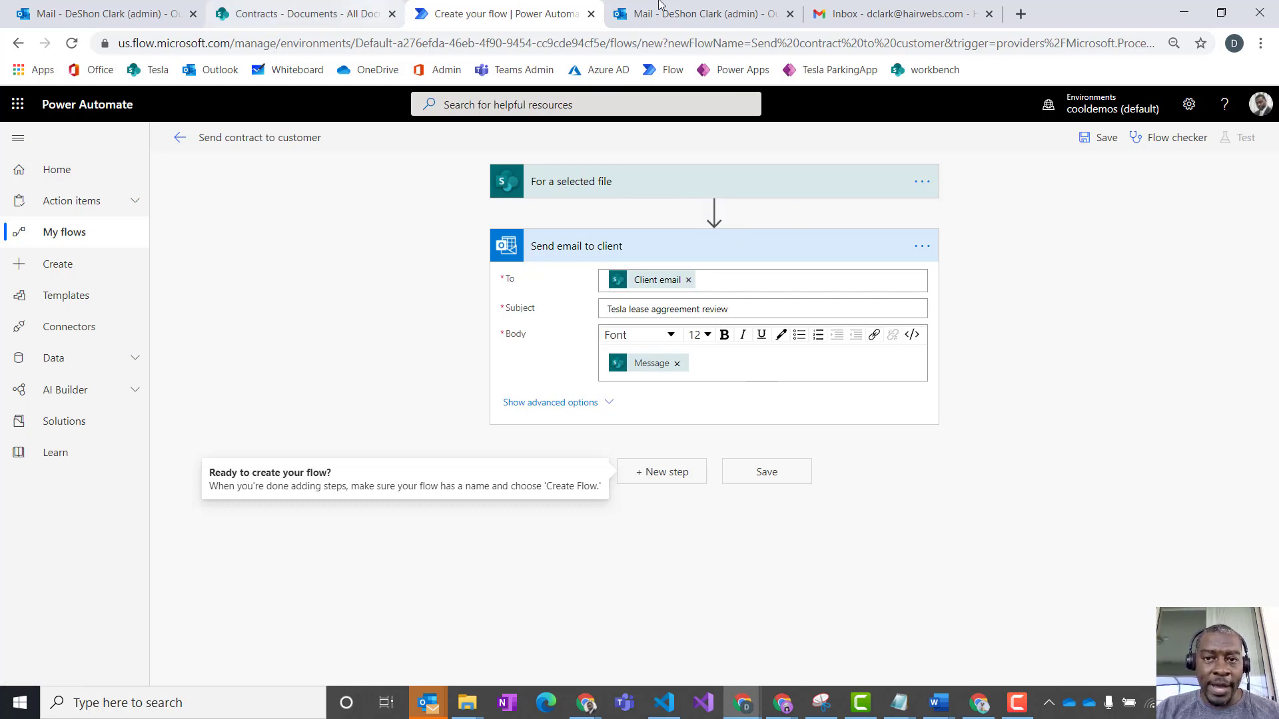
mouse_move(478, 706)
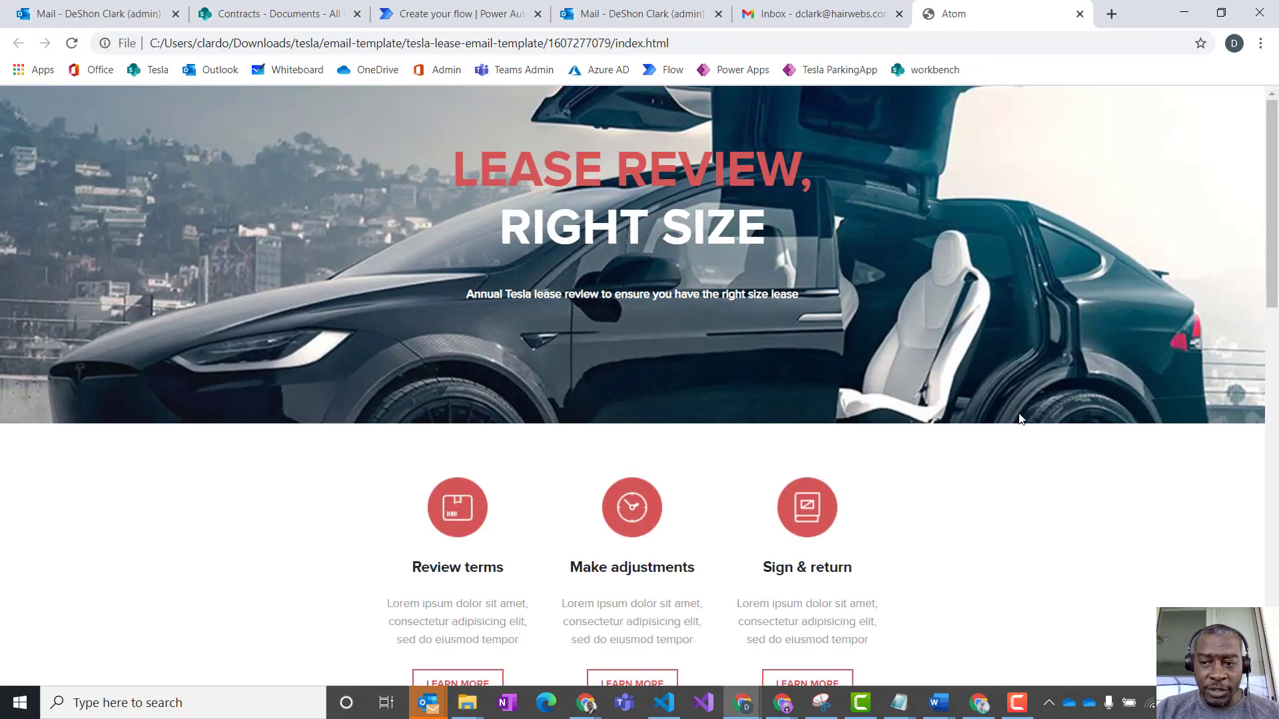
drag(1145, 12, 958, 18)
scroll(984, 445, down, 15)
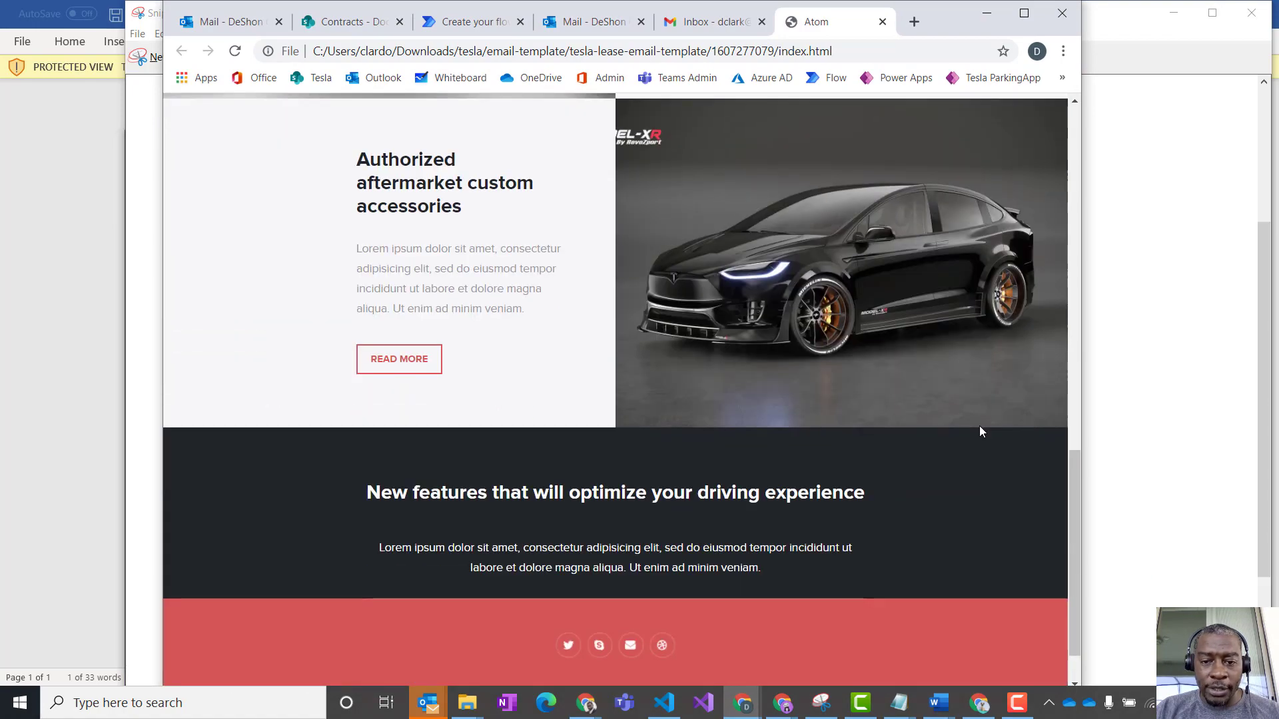
scroll(979, 429, down, 1)
scroll(979, 429, up, 16)
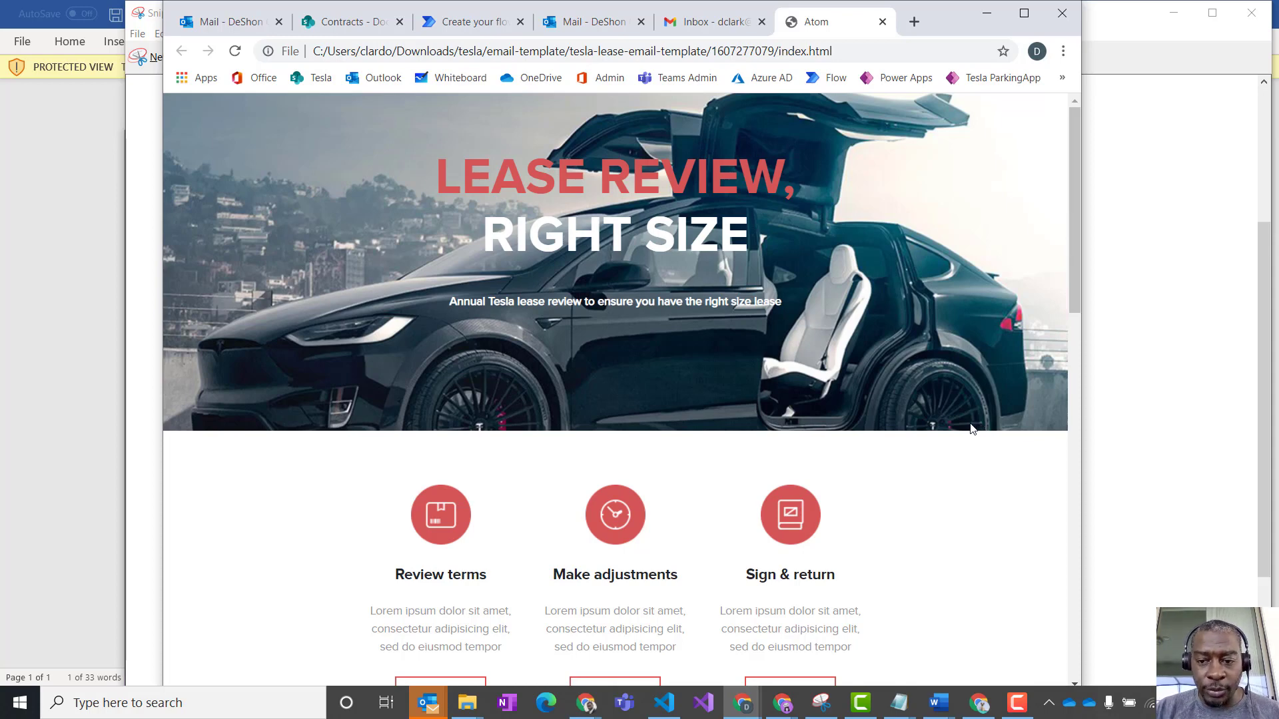
scroll(953, 481, down, 2)
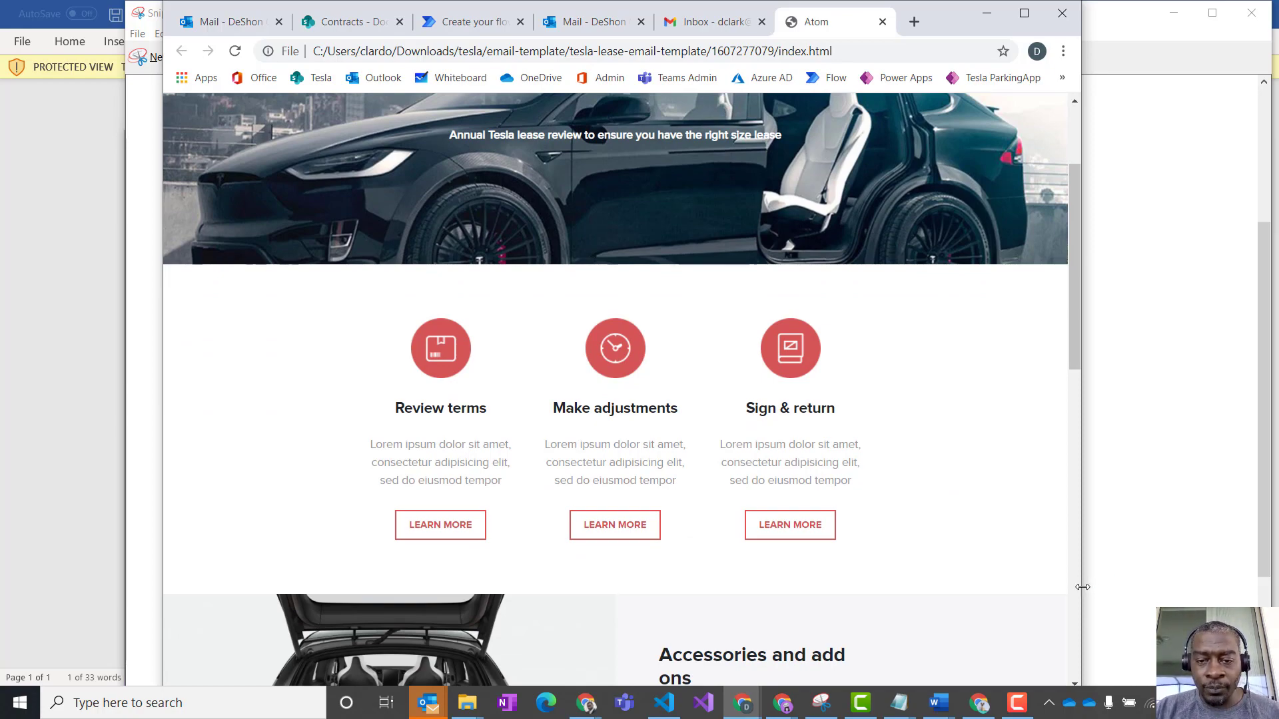
- Narrow the browser window further to check the e-mail template's layout, and close the template page
drag(1082, 586, 905, 594)
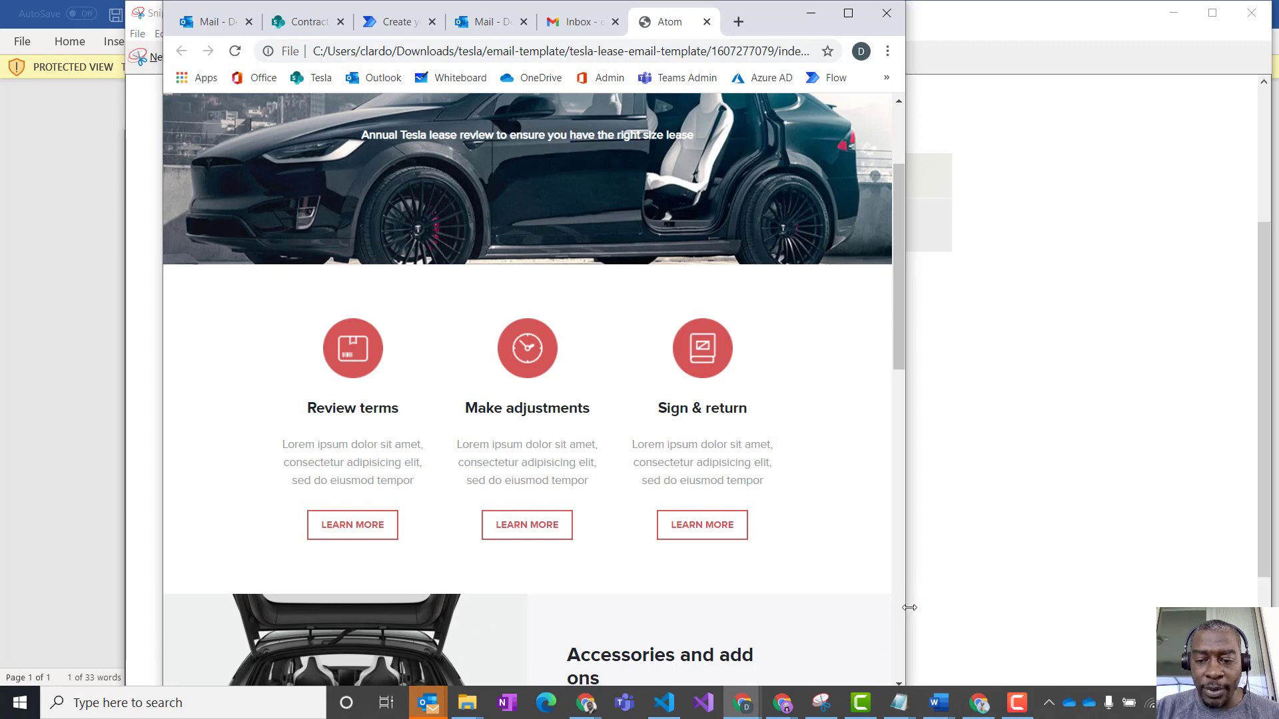
drag(908, 607, 856, 602)
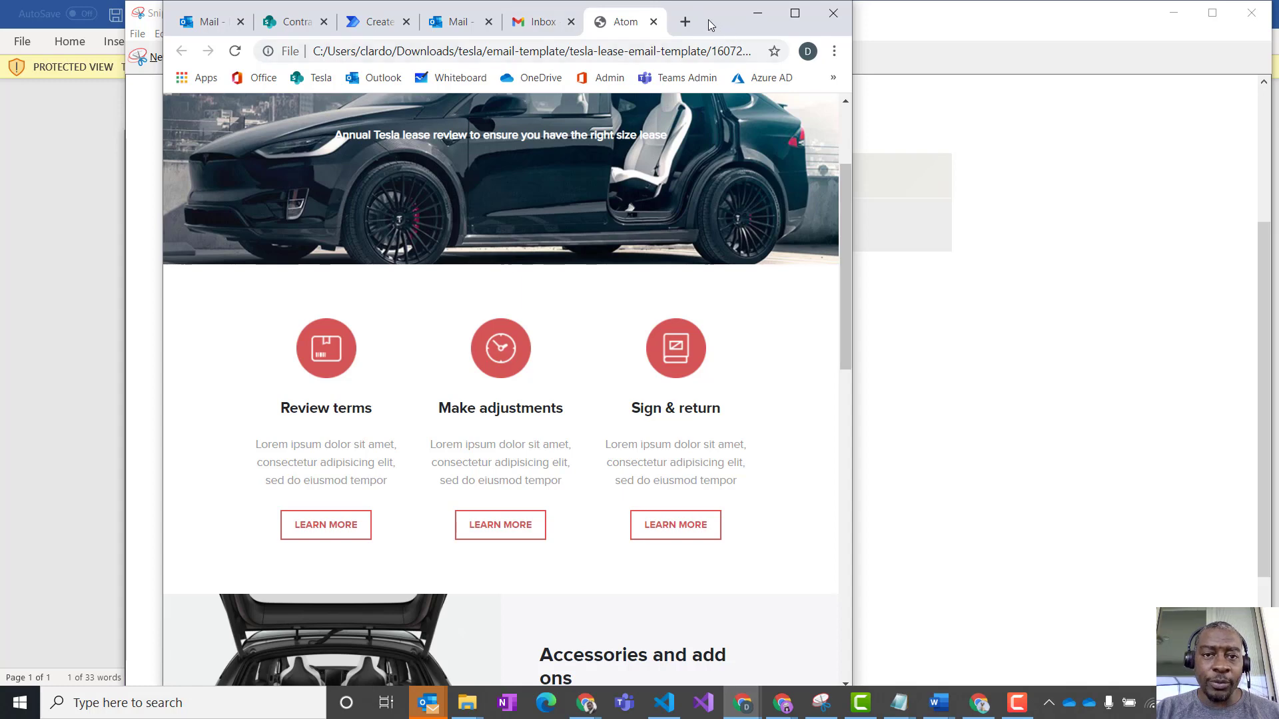
click(654, 23)
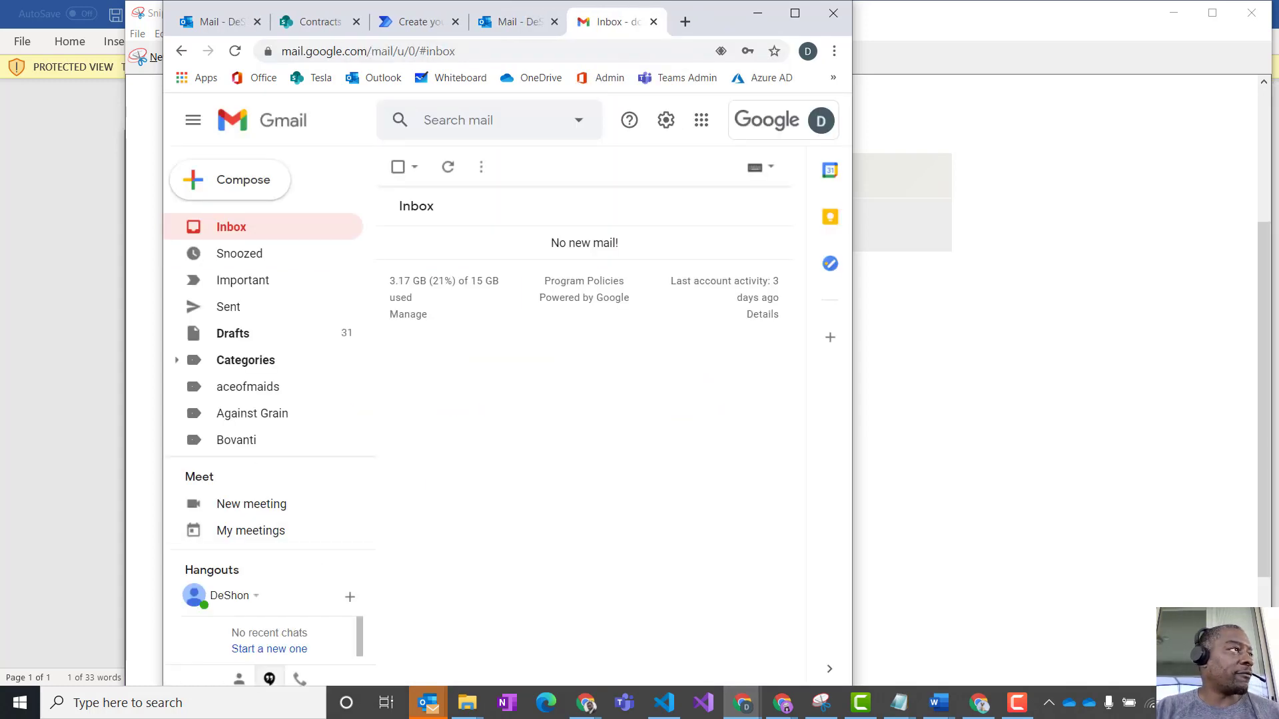
drag(0, 241, 891, 193)
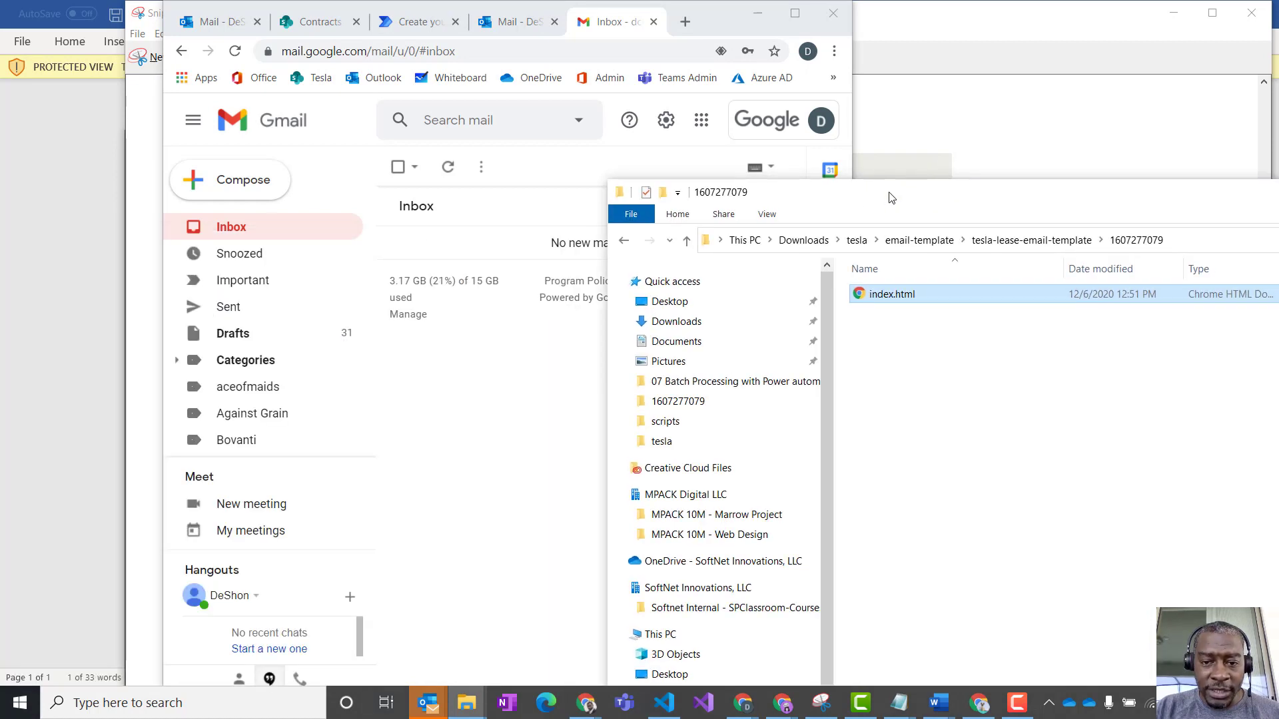
right_click(890, 294)
mouse_move(977, 467)
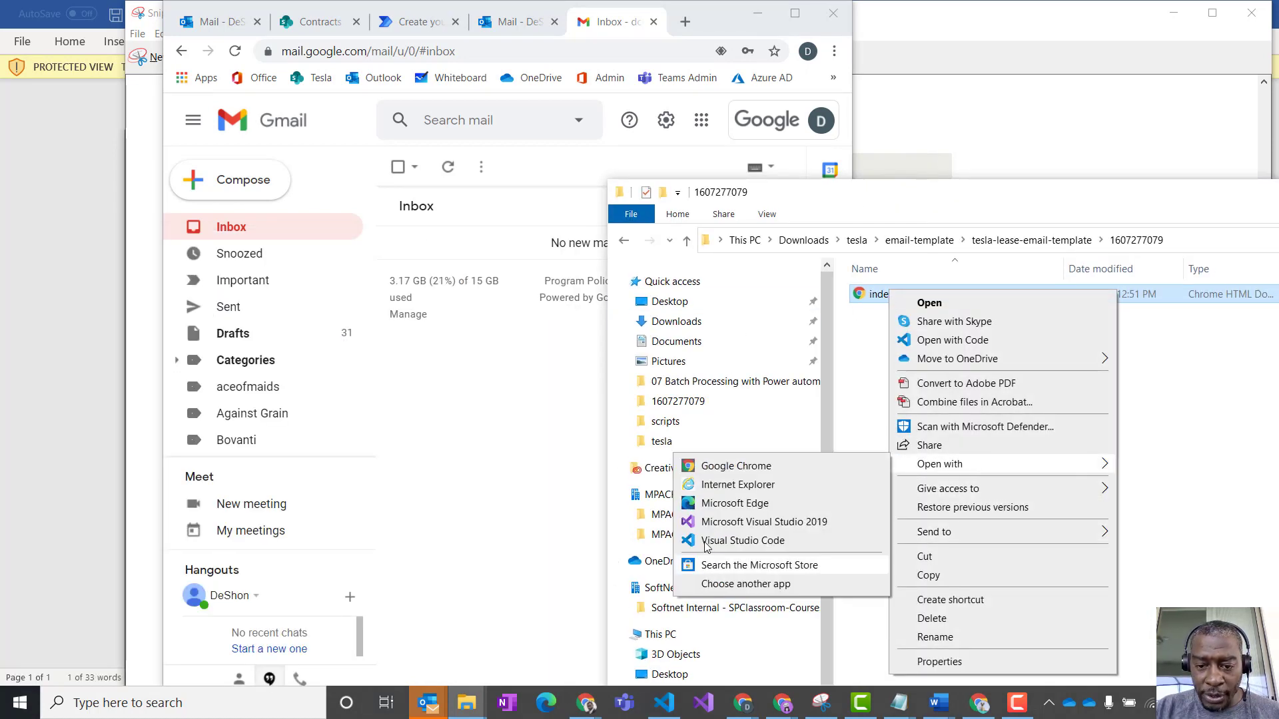
click(739, 541)
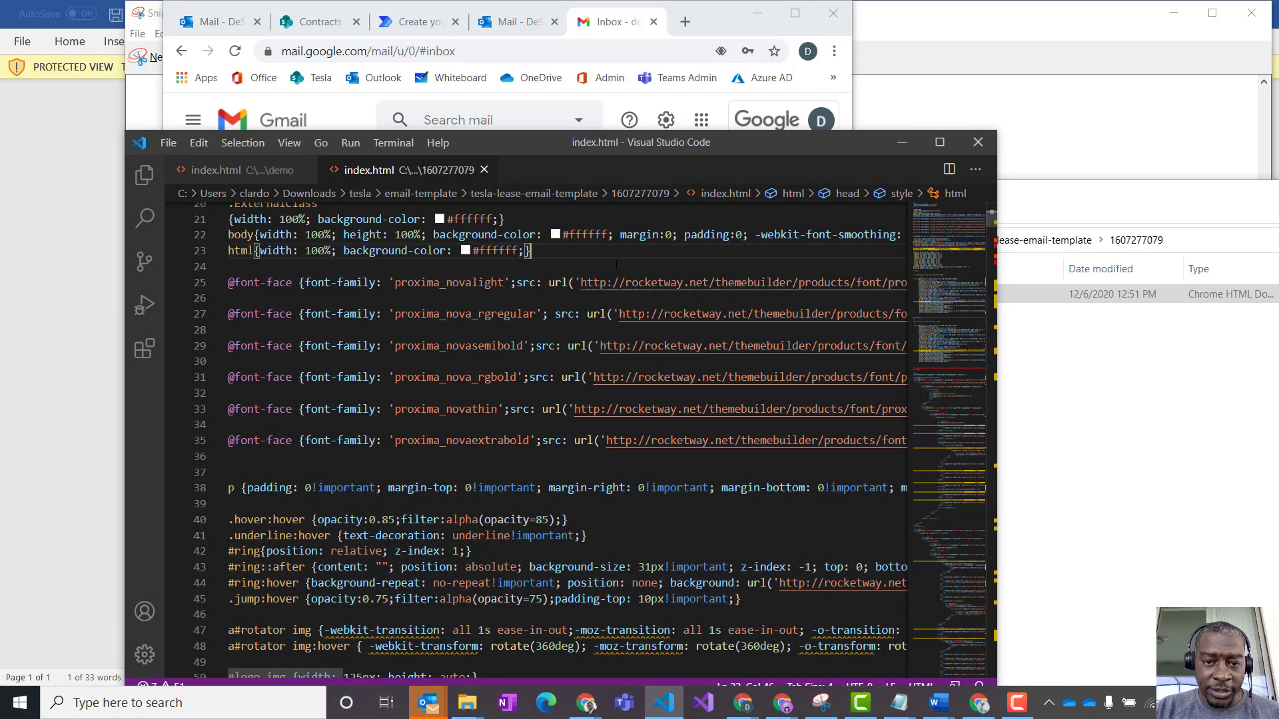
drag(845, 144, 861, 69)
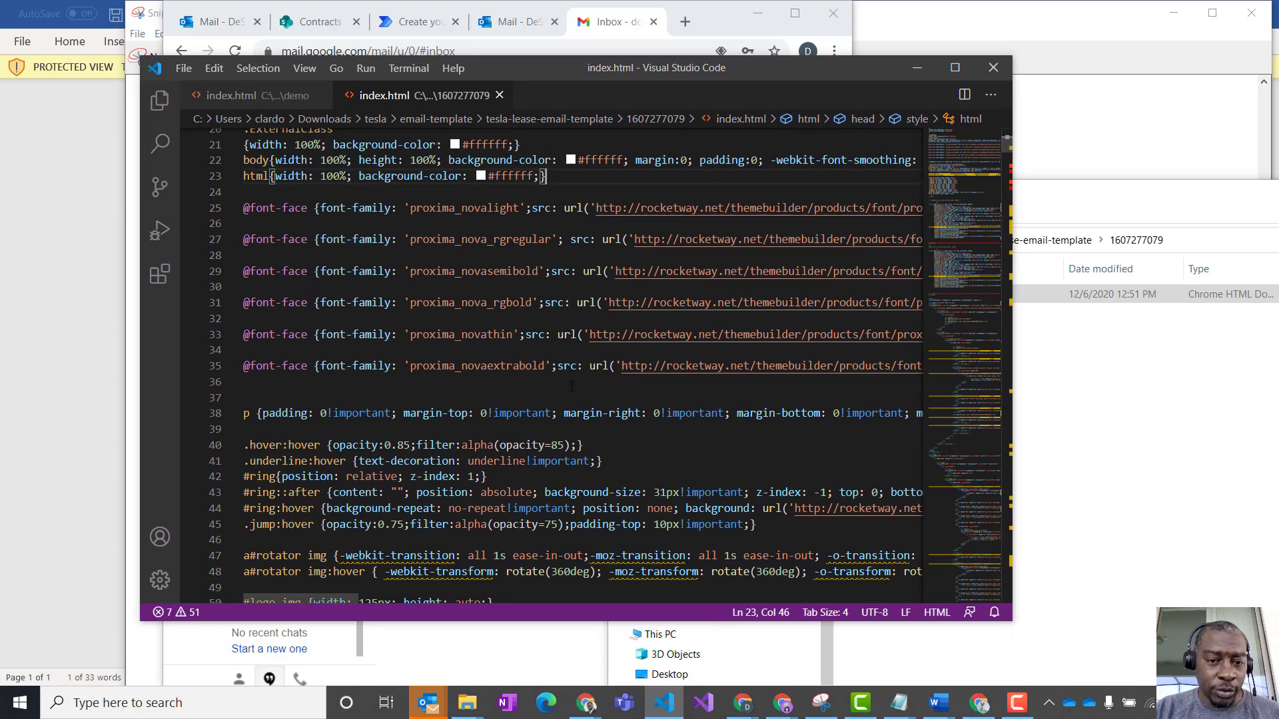
- Look through the template's HTML source, copy all of the code, and minimise the editor
scroll(572, 386, down, 14)
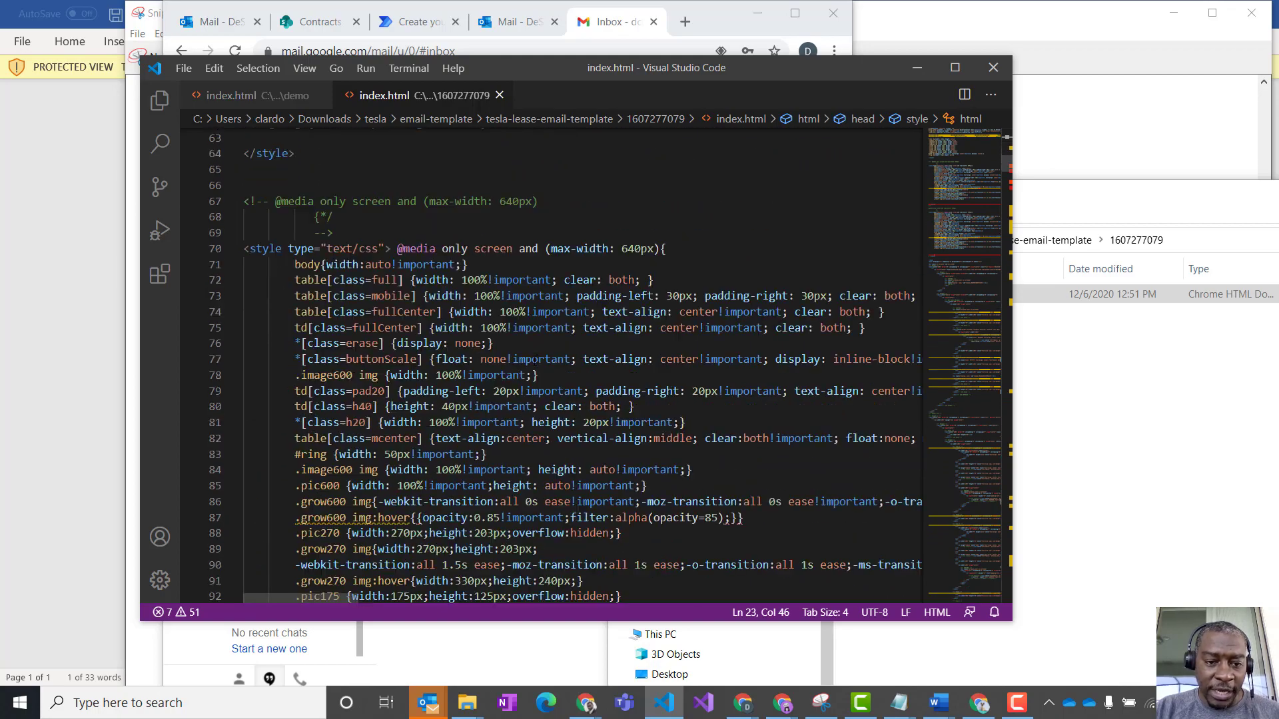
scroll(541, 355, down, 12)
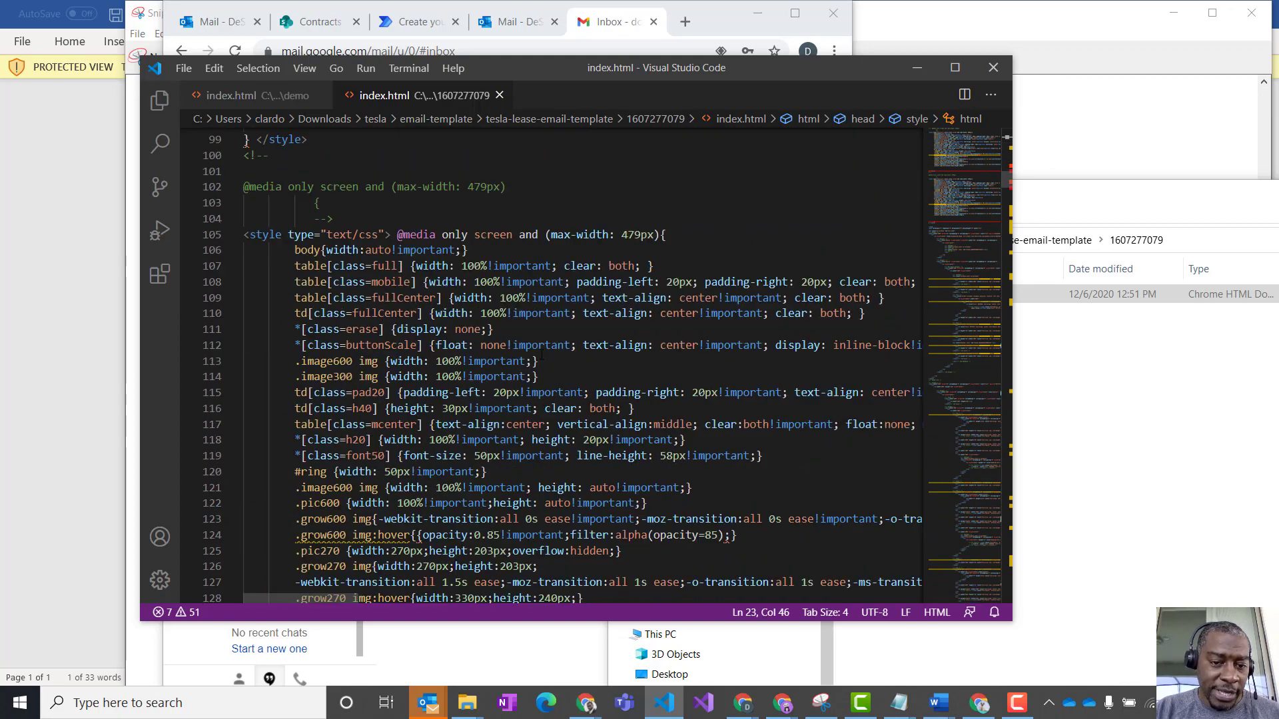
scroll(541, 353, down, 12)
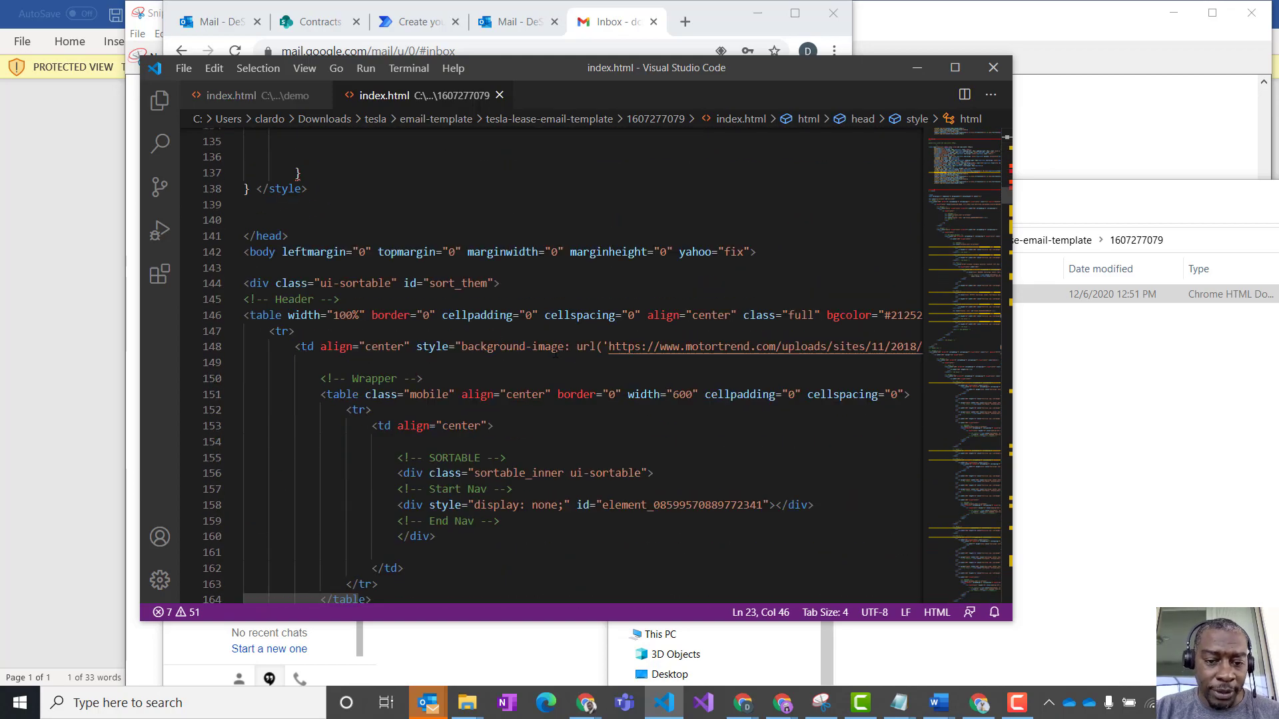
scroll(554, 353, down, 18)
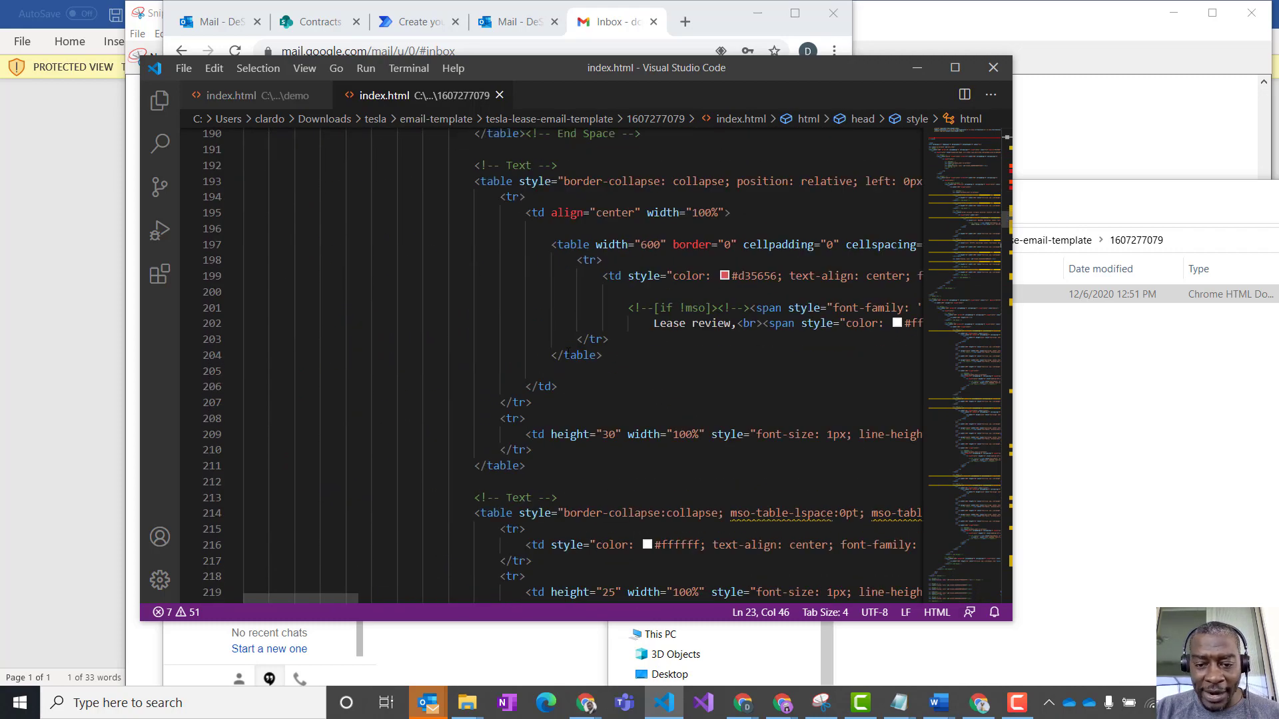
scroll(573, 350, down, 15)
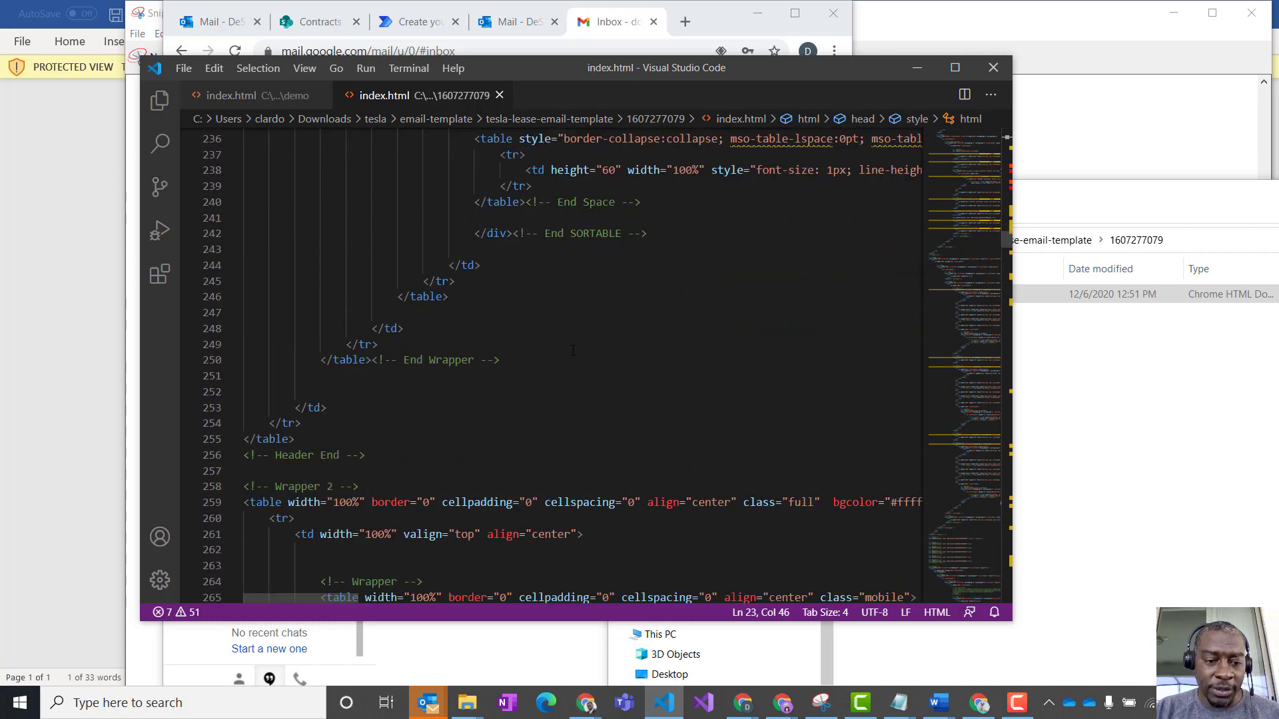
click(563, 351)
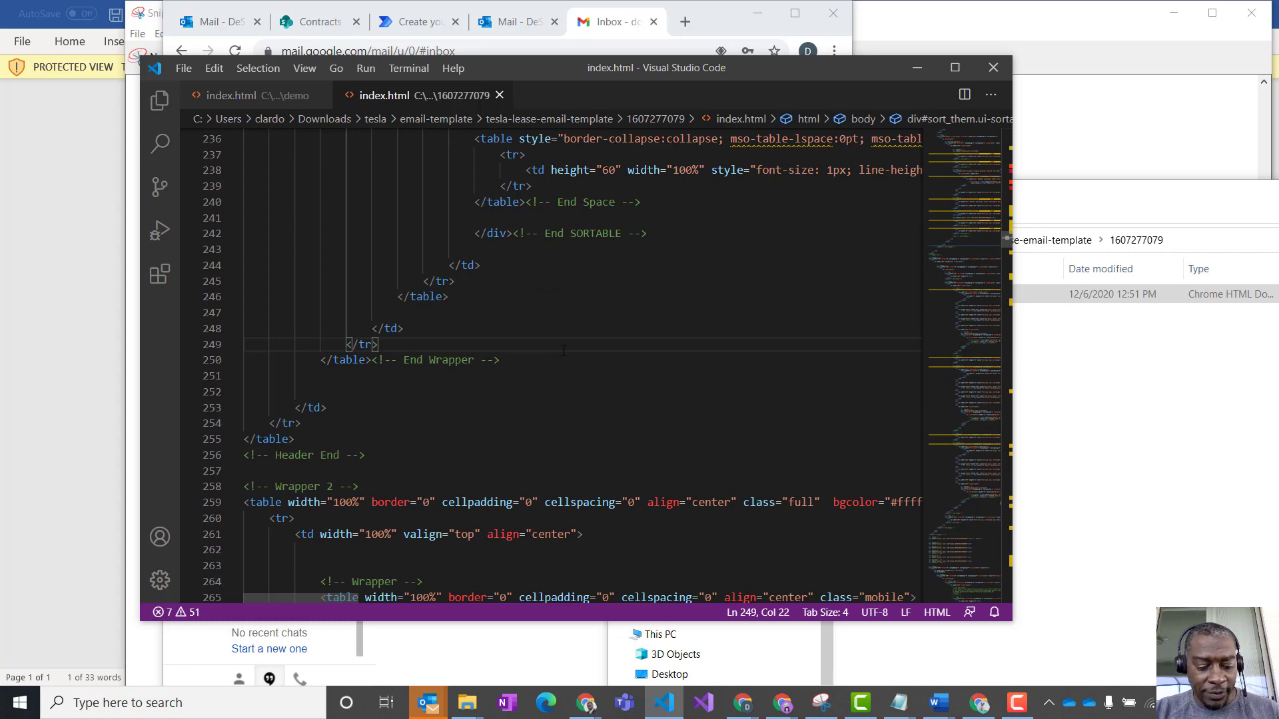
key(ctrl+a)
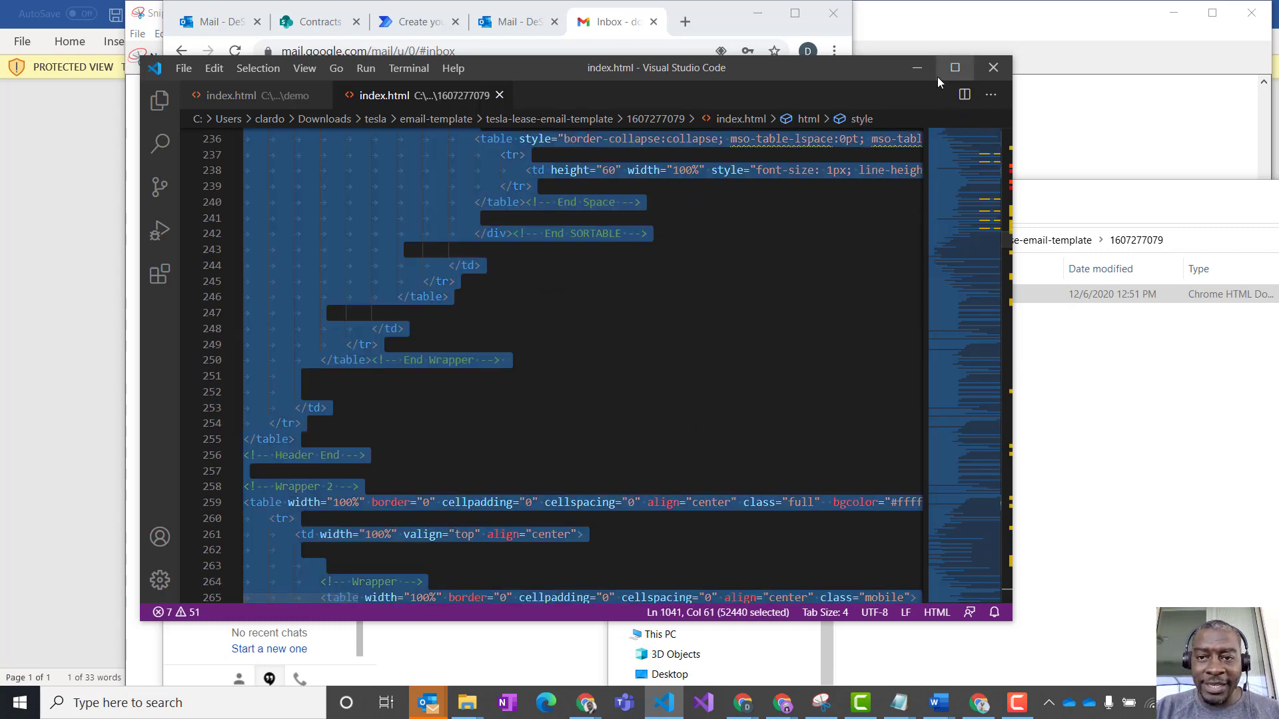
click(917, 68)
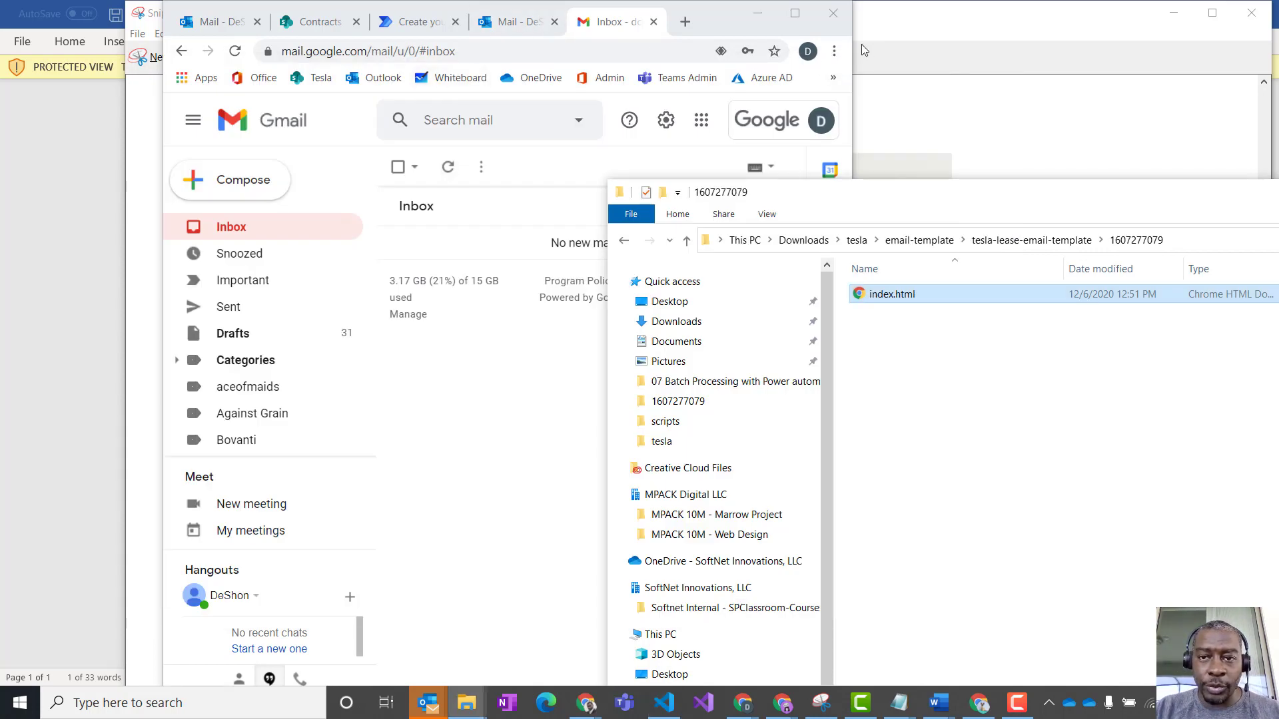
- Return to the Power Automate flow and insert an Initialize variable action between the For a selected file trigger and Send email to client
drag(857, 49, 1273, 108)
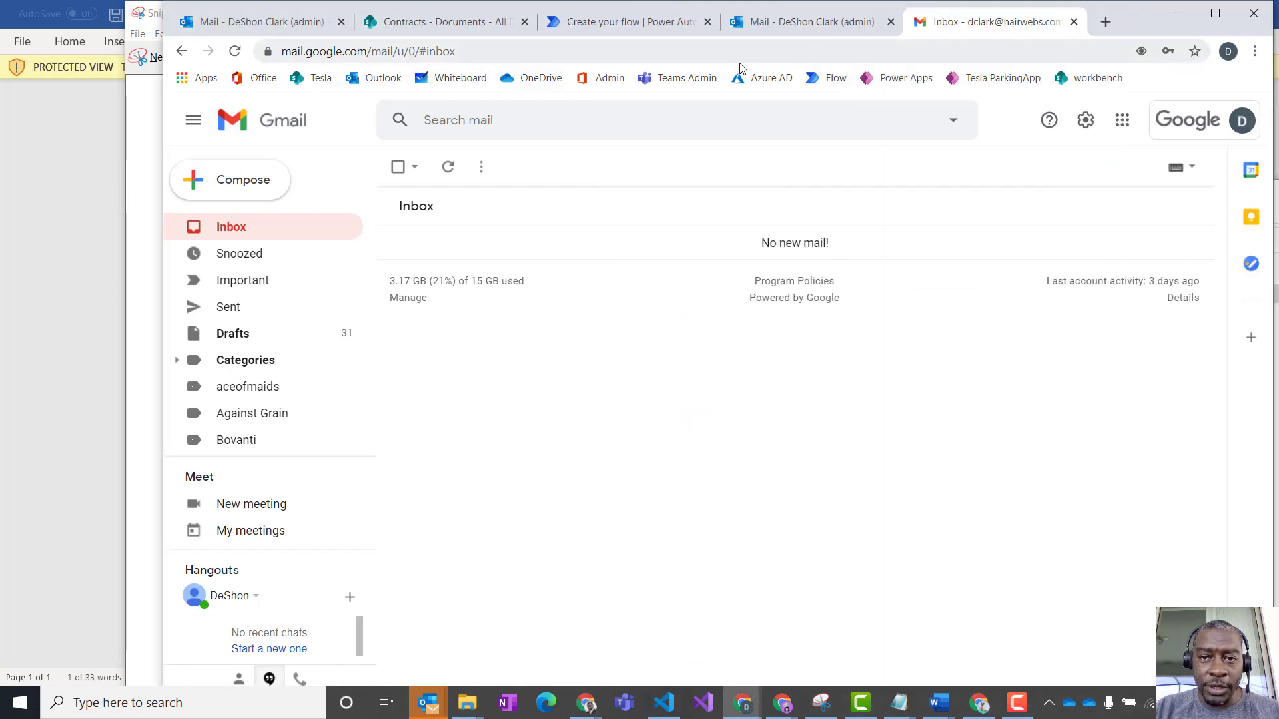
click(813, 27)
click(599, 22)
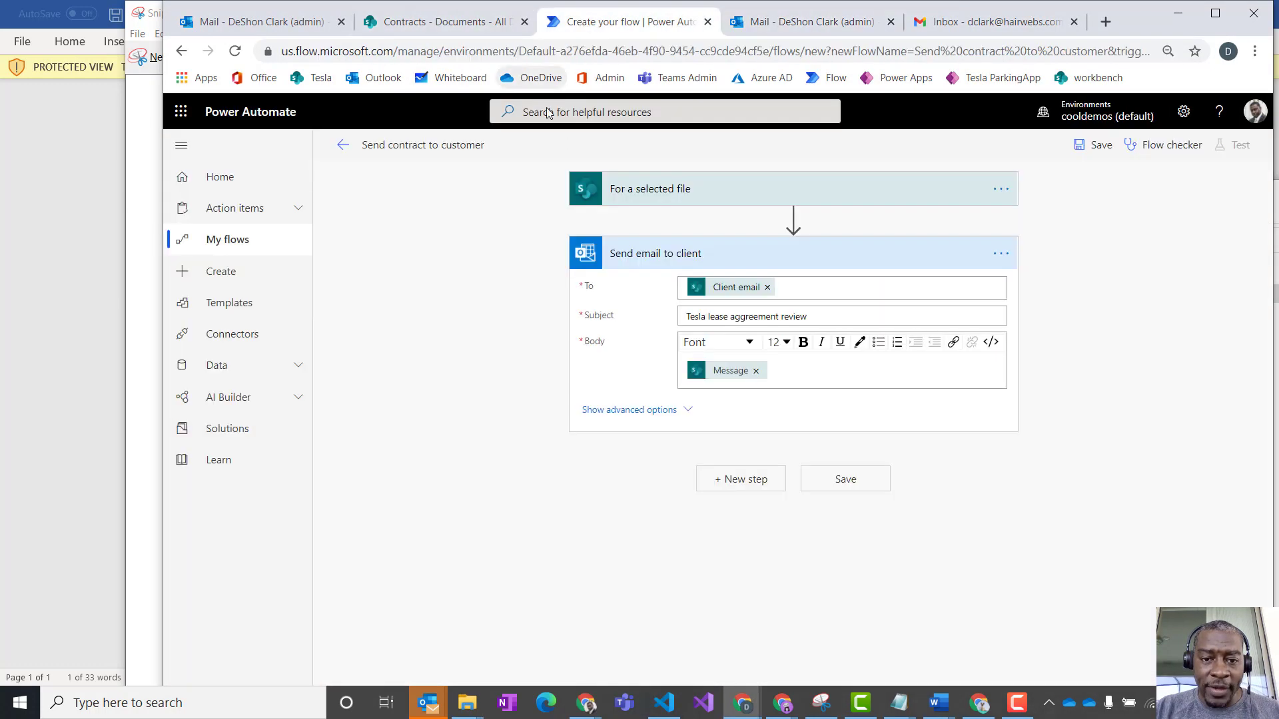
click(794, 218)
click(791, 238)
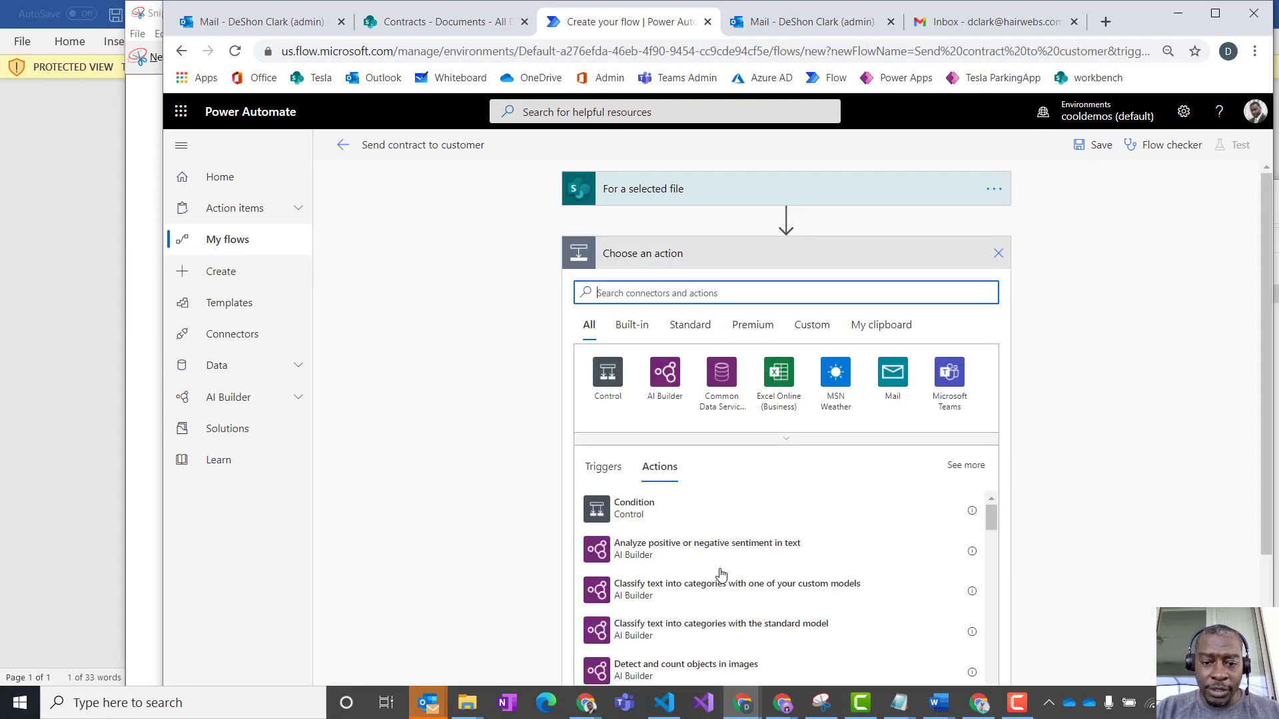
text(initi)
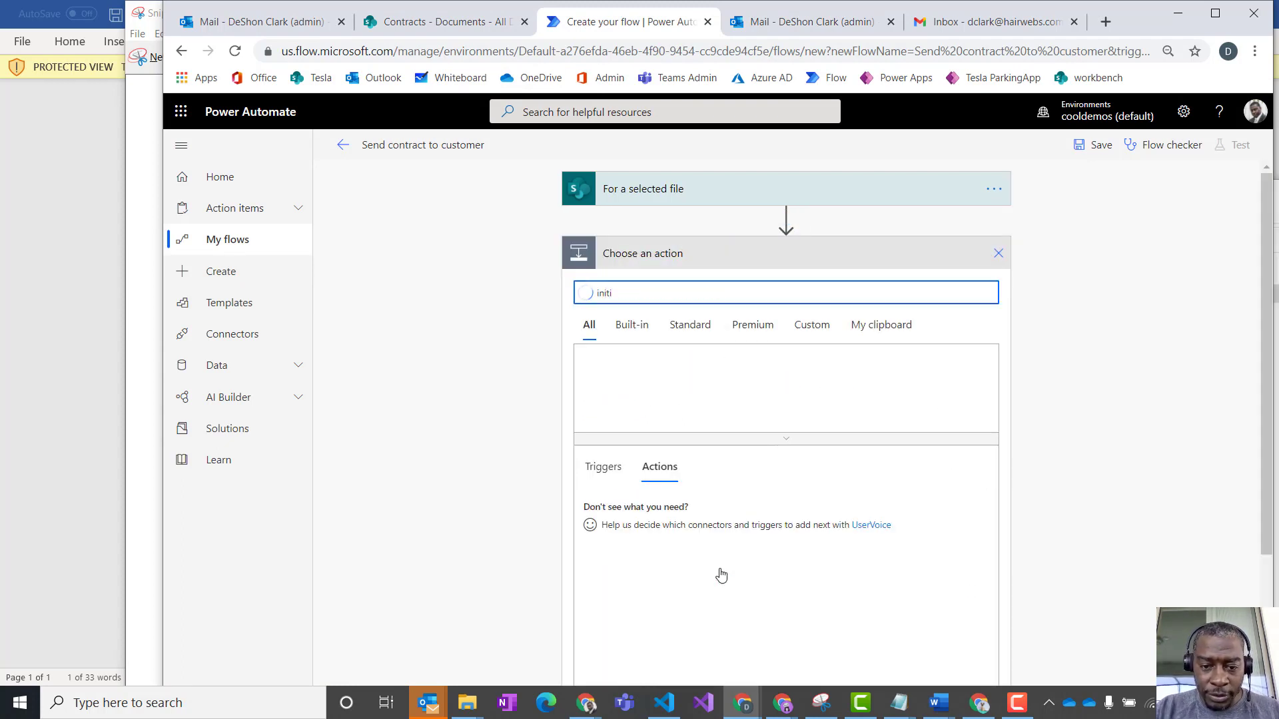
click(661, 552)
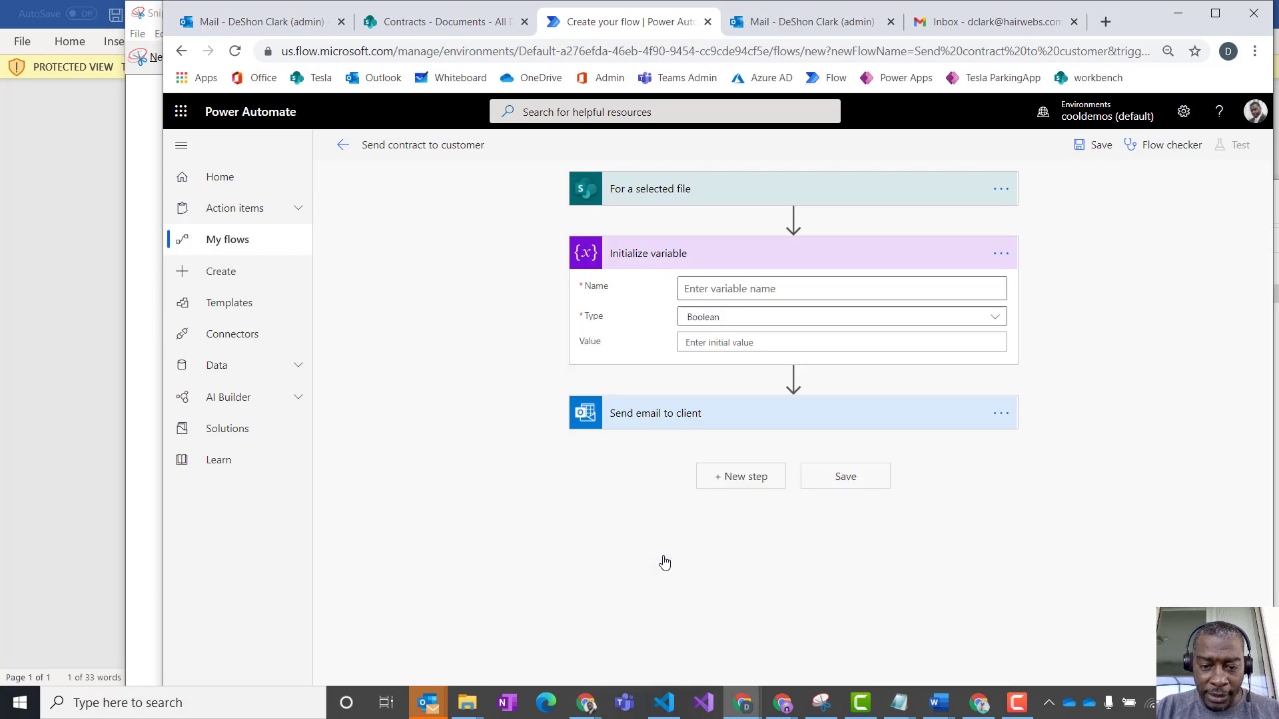
- Name the variable "varEmailBody" and set its type to String
click(734, 291)
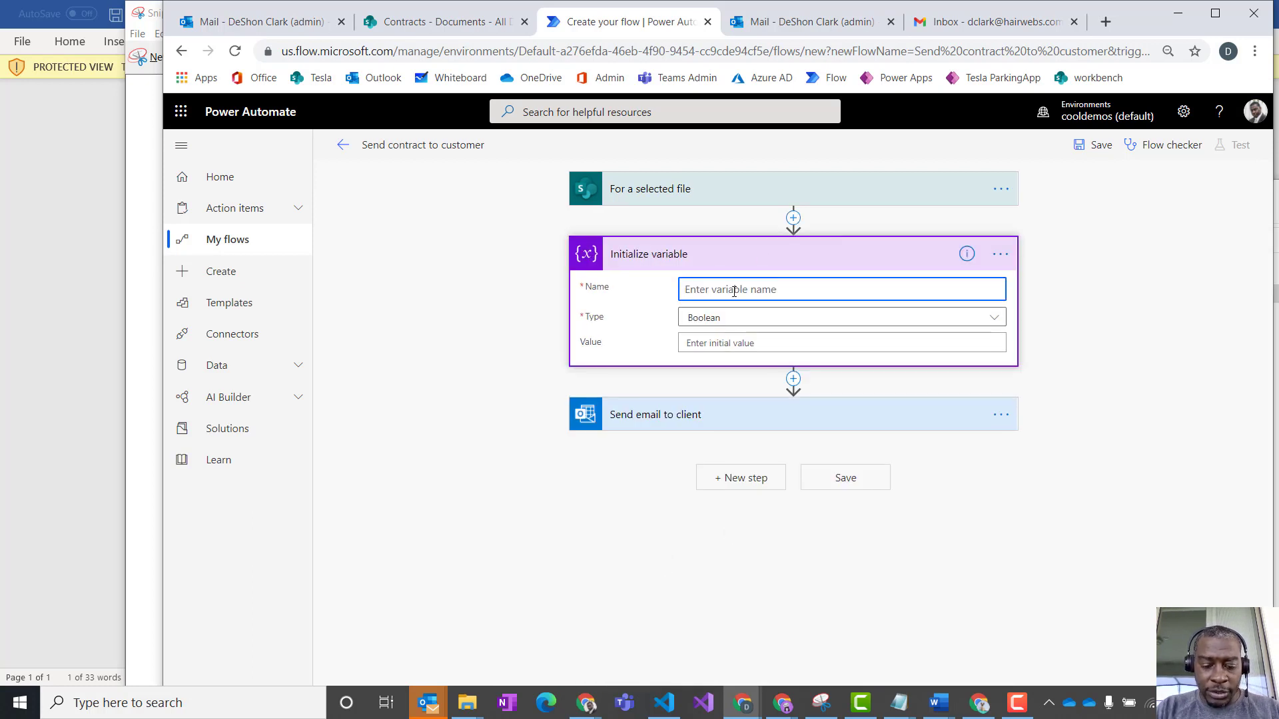
text(varEmail)
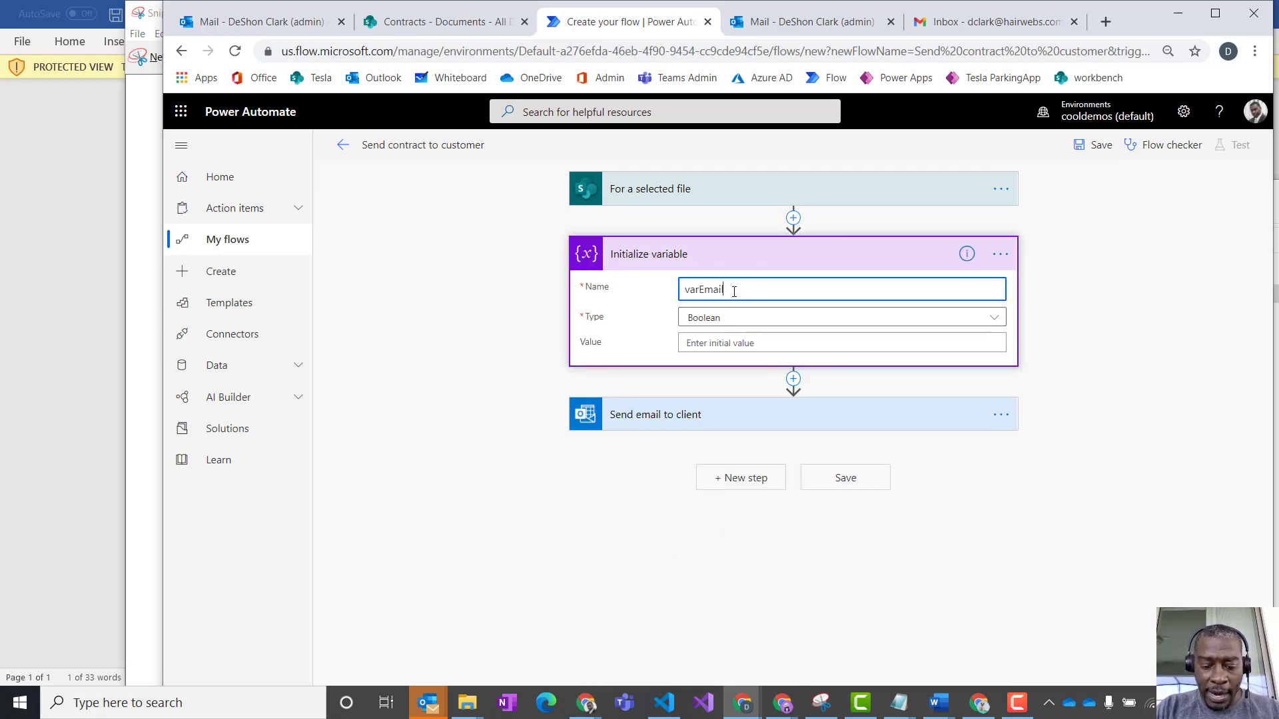
text(Body)
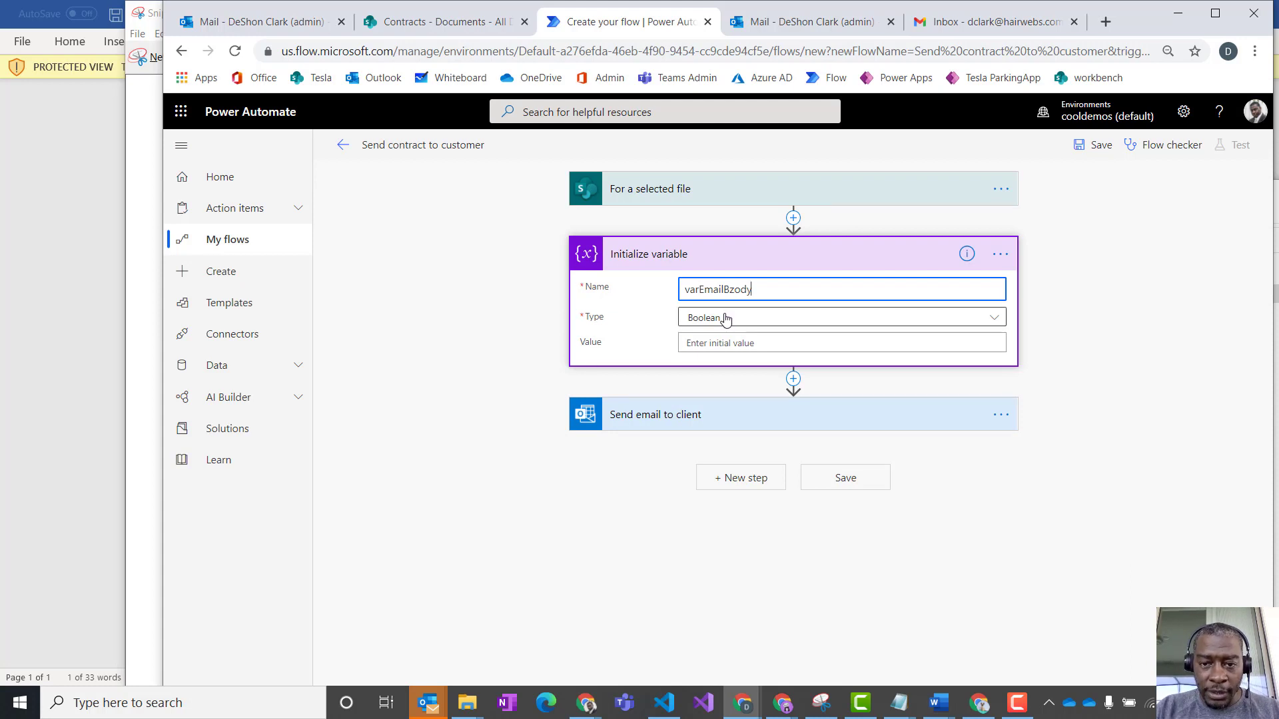
click(733, 289)
key(BackSpace)
click(741, 313)
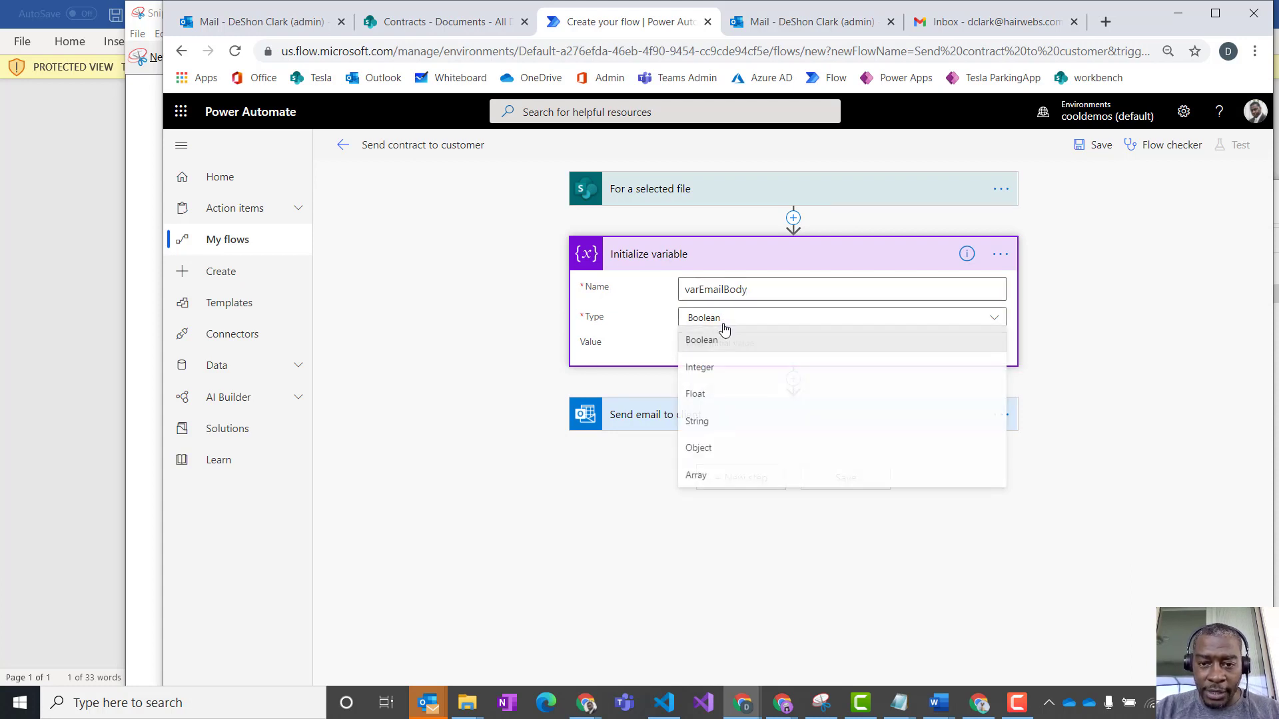
click(711, 420)
click(721, 344)
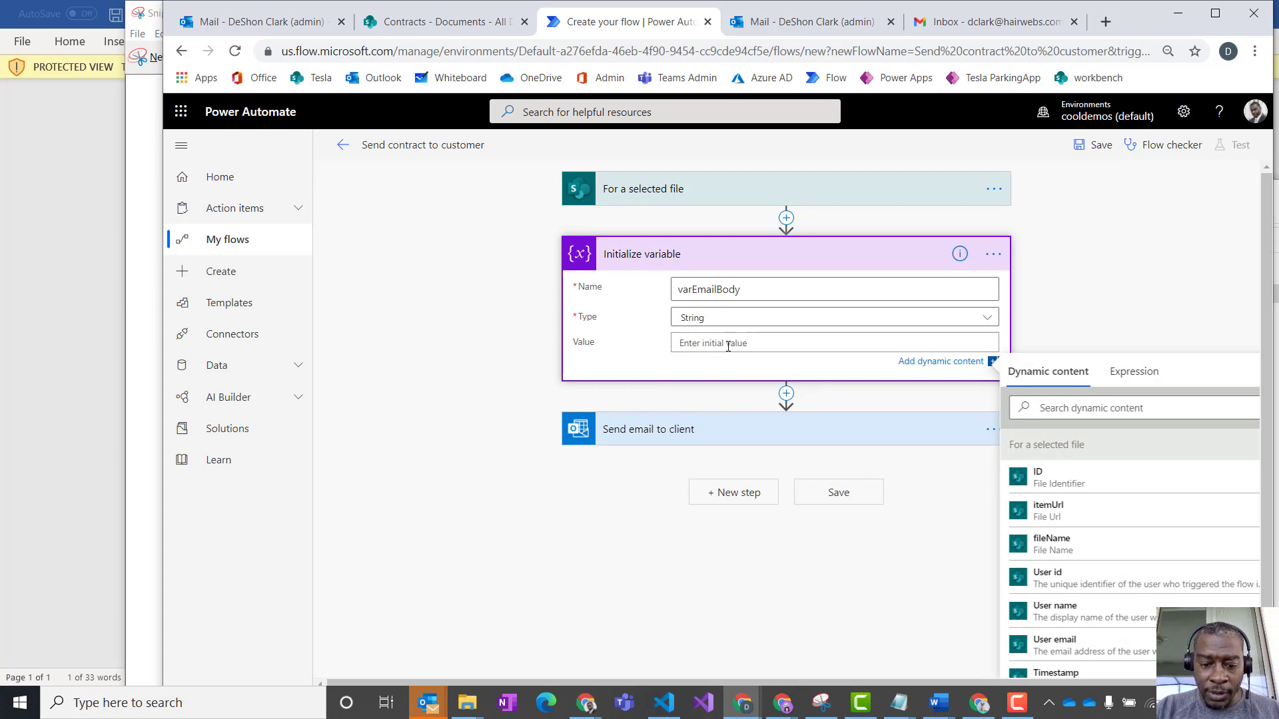
key(ctrl+v)
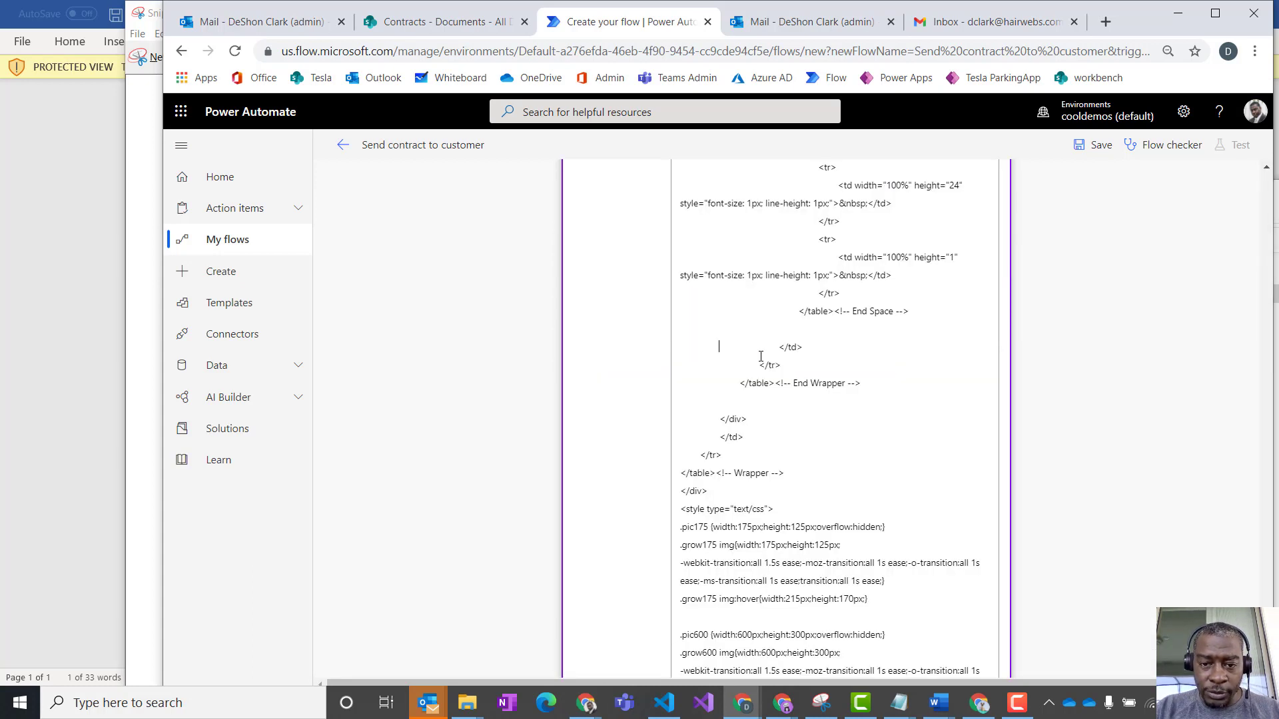
scroll(789, 378, down, 5)
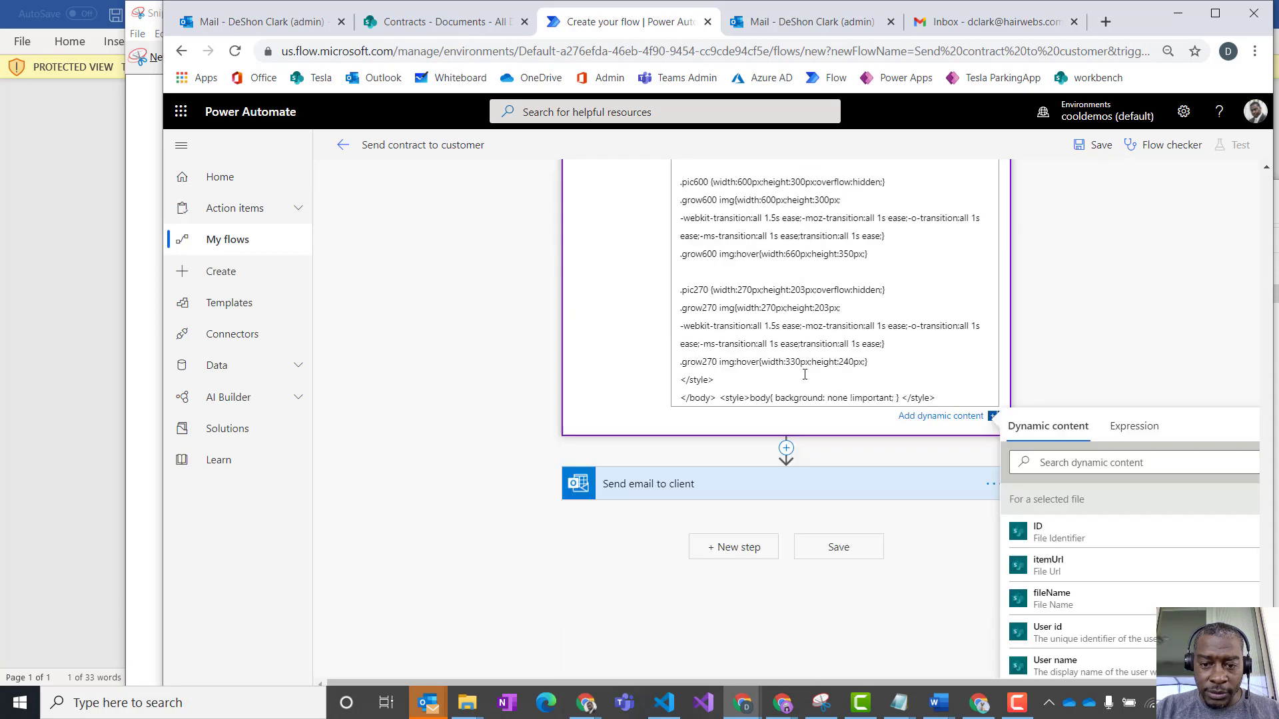
scroll(805, 371, up, 20)
key(ctrl+a)
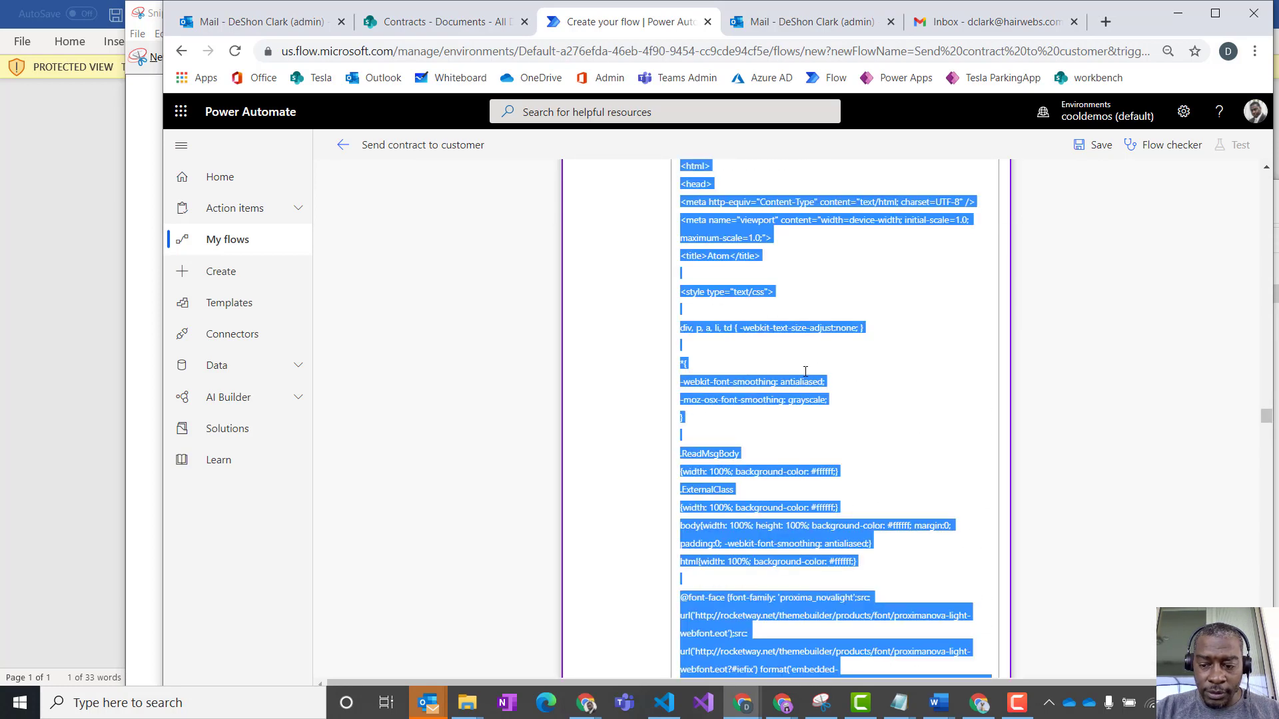
key(Delete)
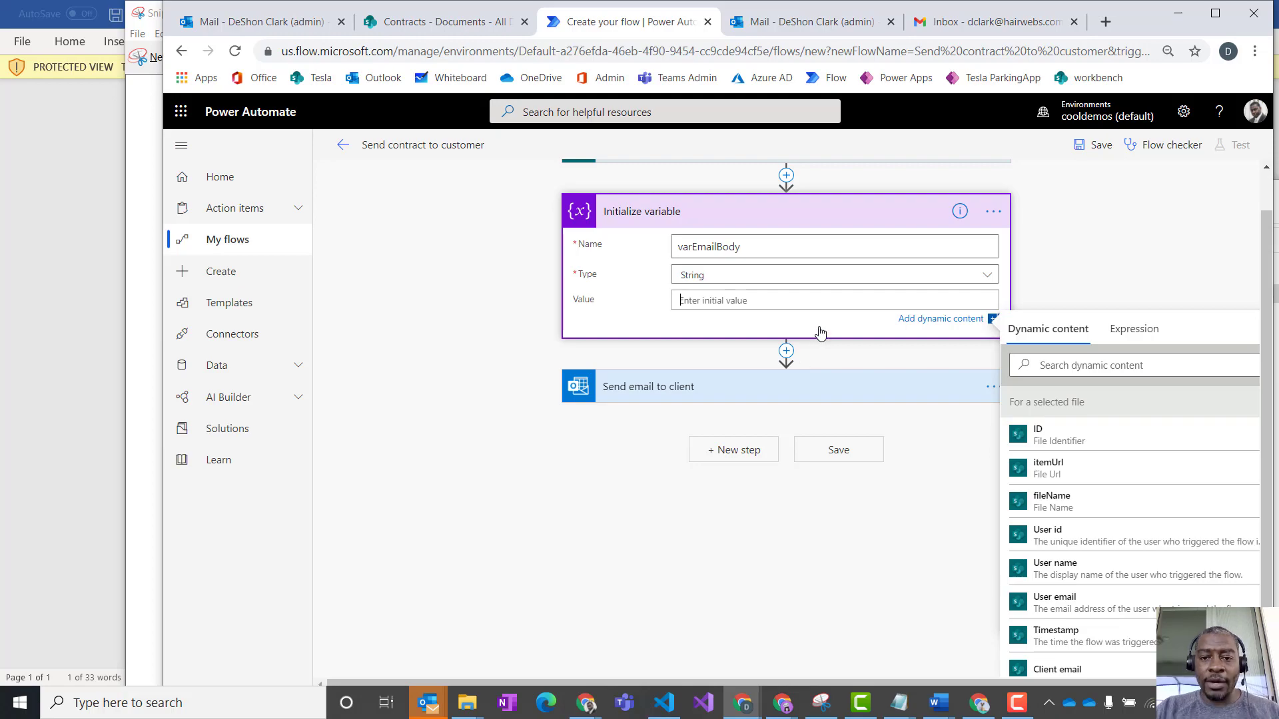
- Paste the copied template HTML as the initial value of varEmailBody and check it through to its start
key(ctrl+v)
scroll(845, 382, down, 3)
scroll(859, 363, up, 10)
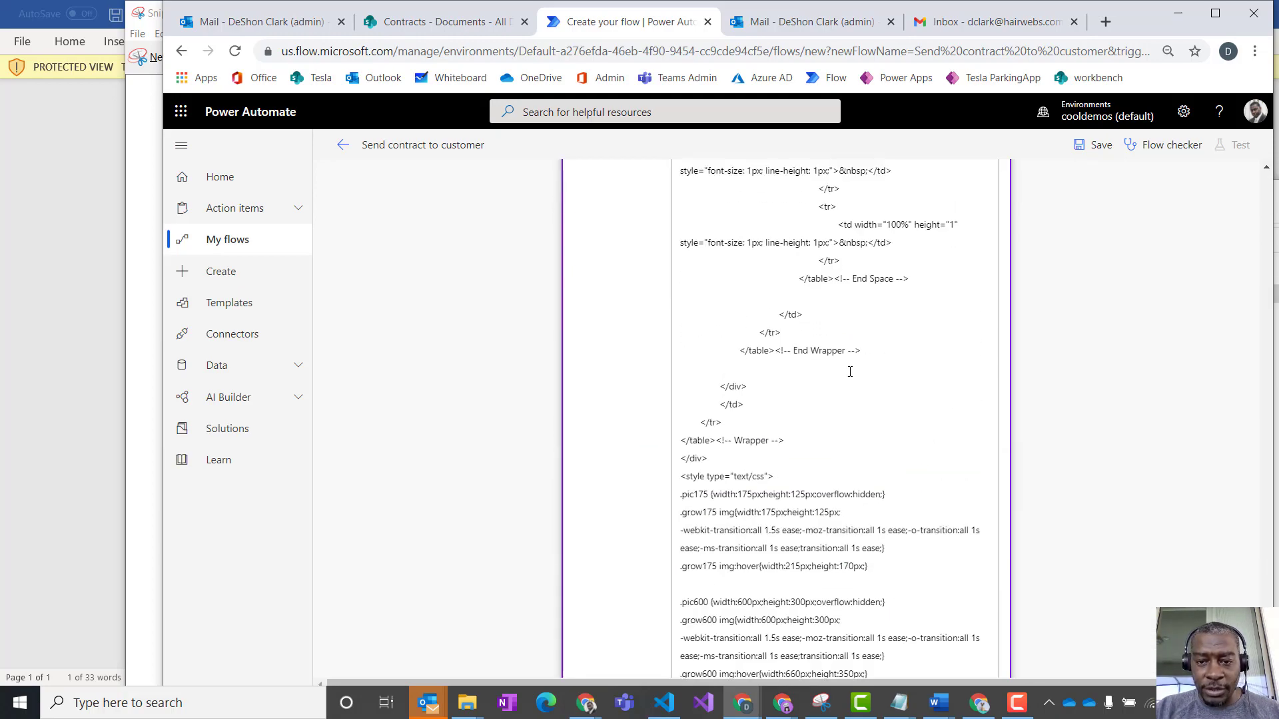
scroll(864, 356, down, 15)
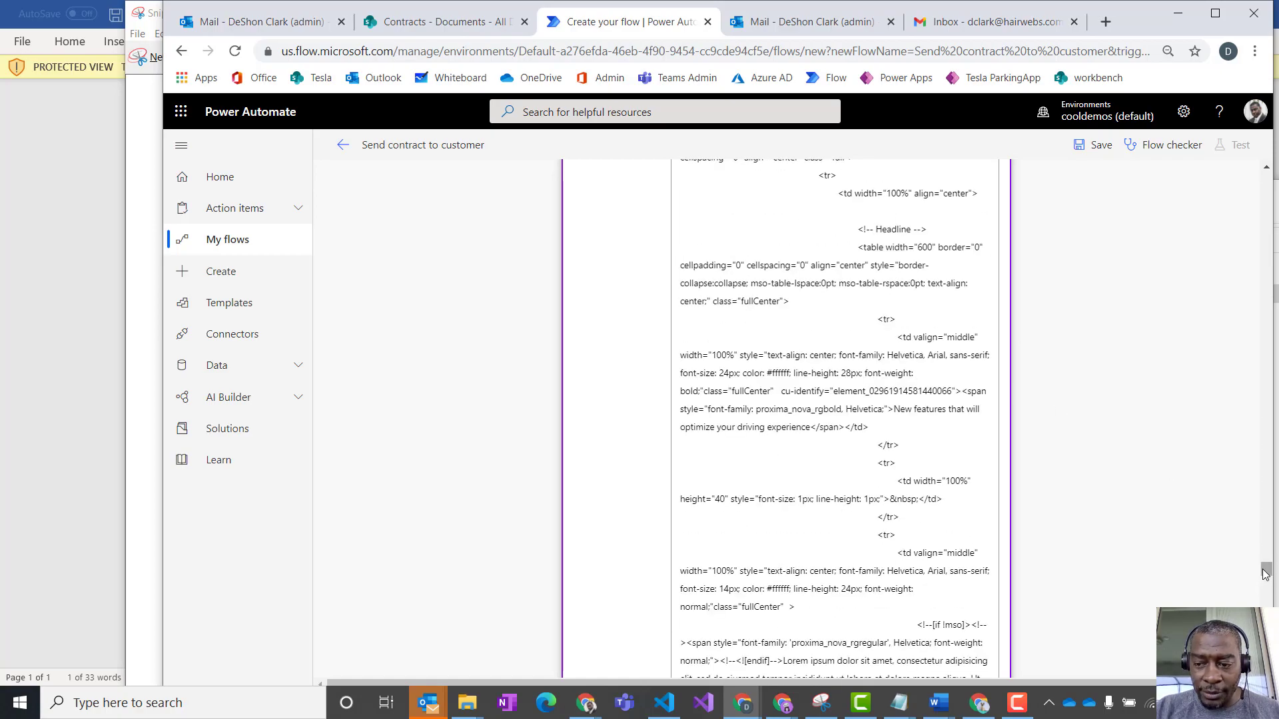
drag(1260, 571, 1271, 174)
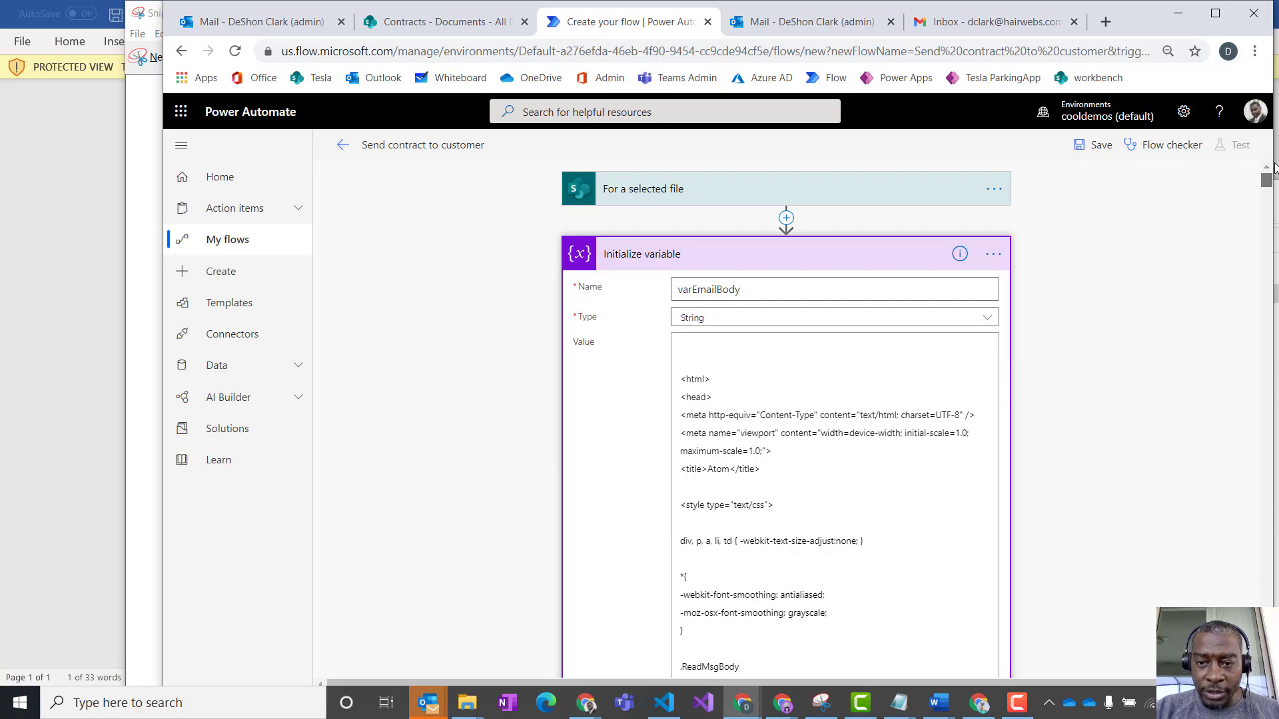
- Rename the Initialize variable action as "emailHtml"
click(994, 255)
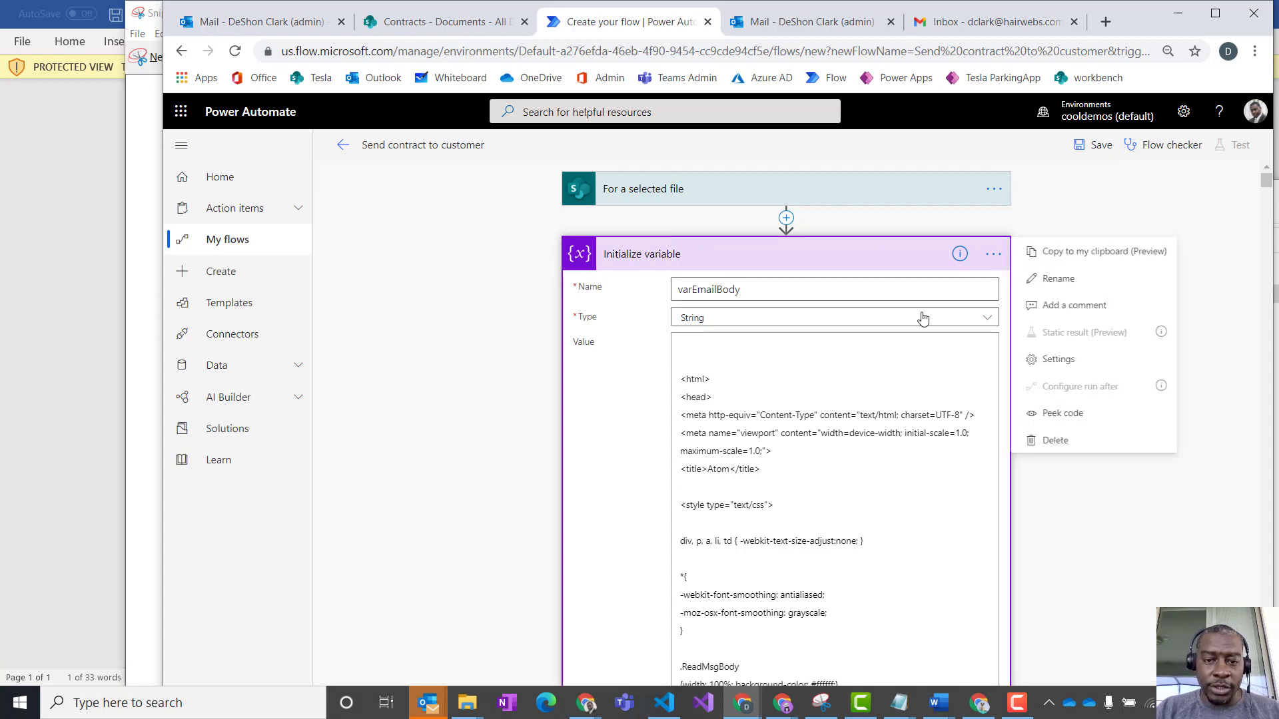
text(email)
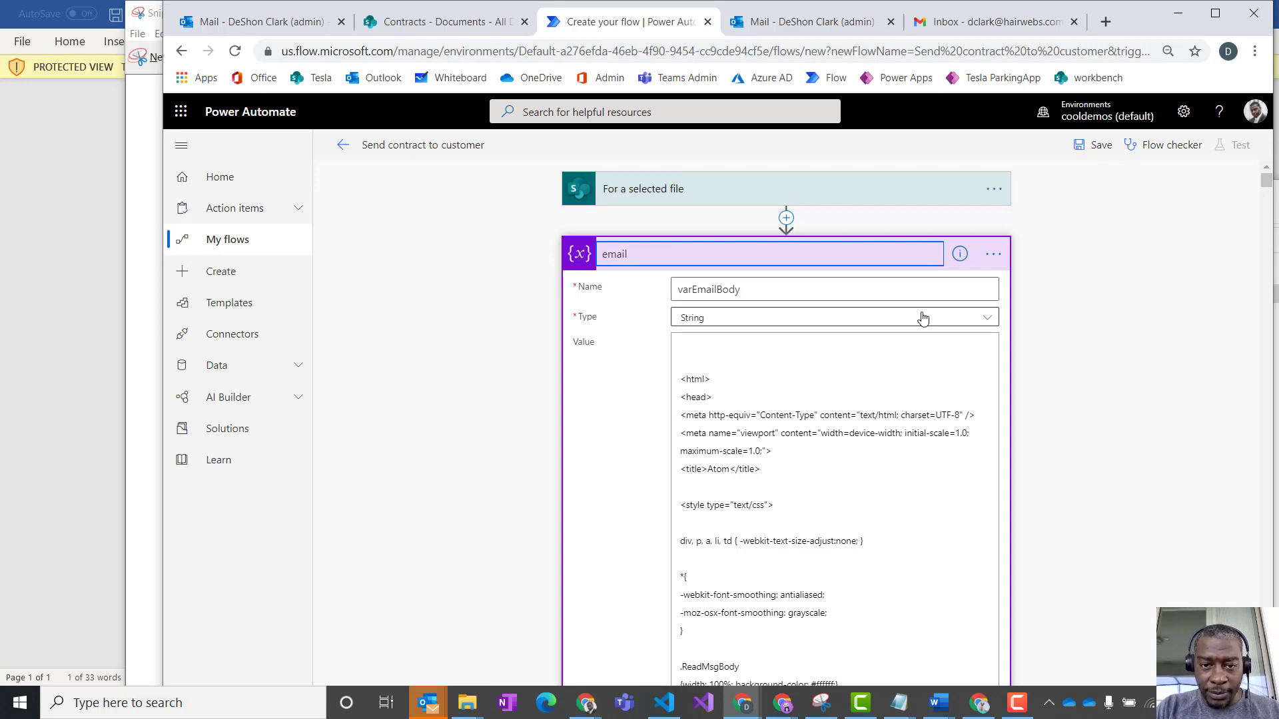
text(Html)
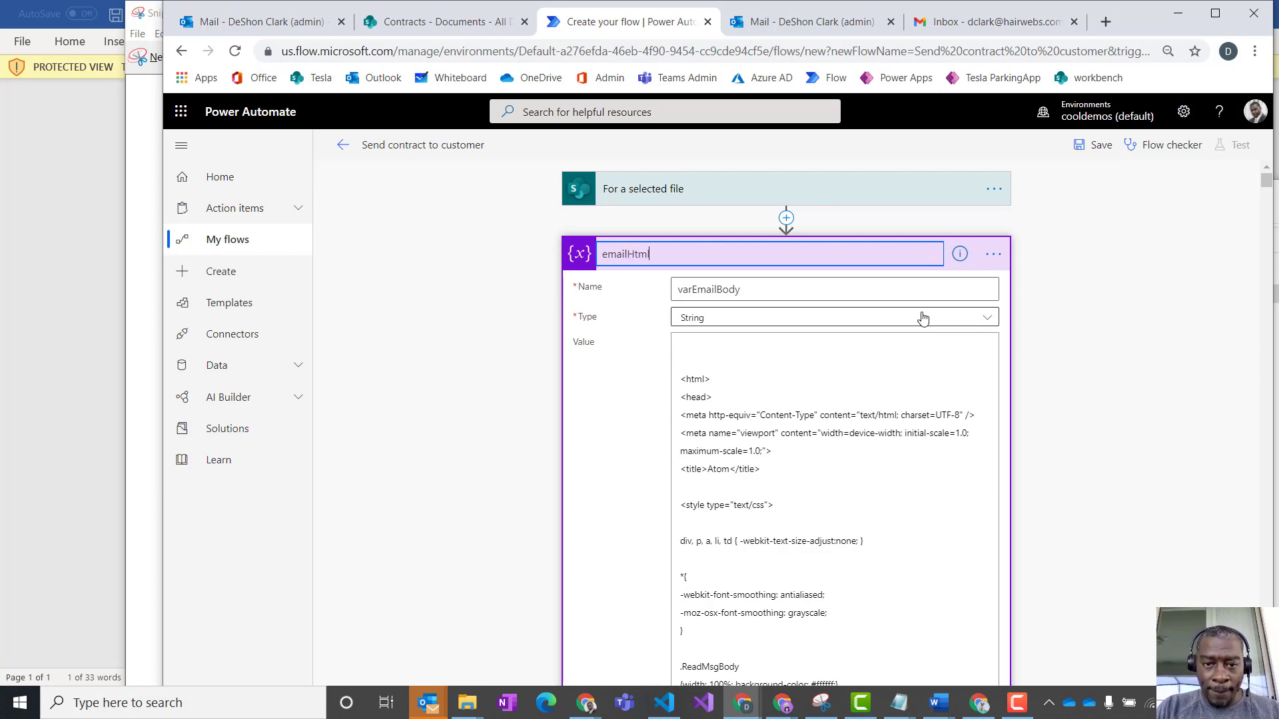
- Add the varEmailBody variable on a new line below Message in the Send email to client body and save the flow
key(Return)
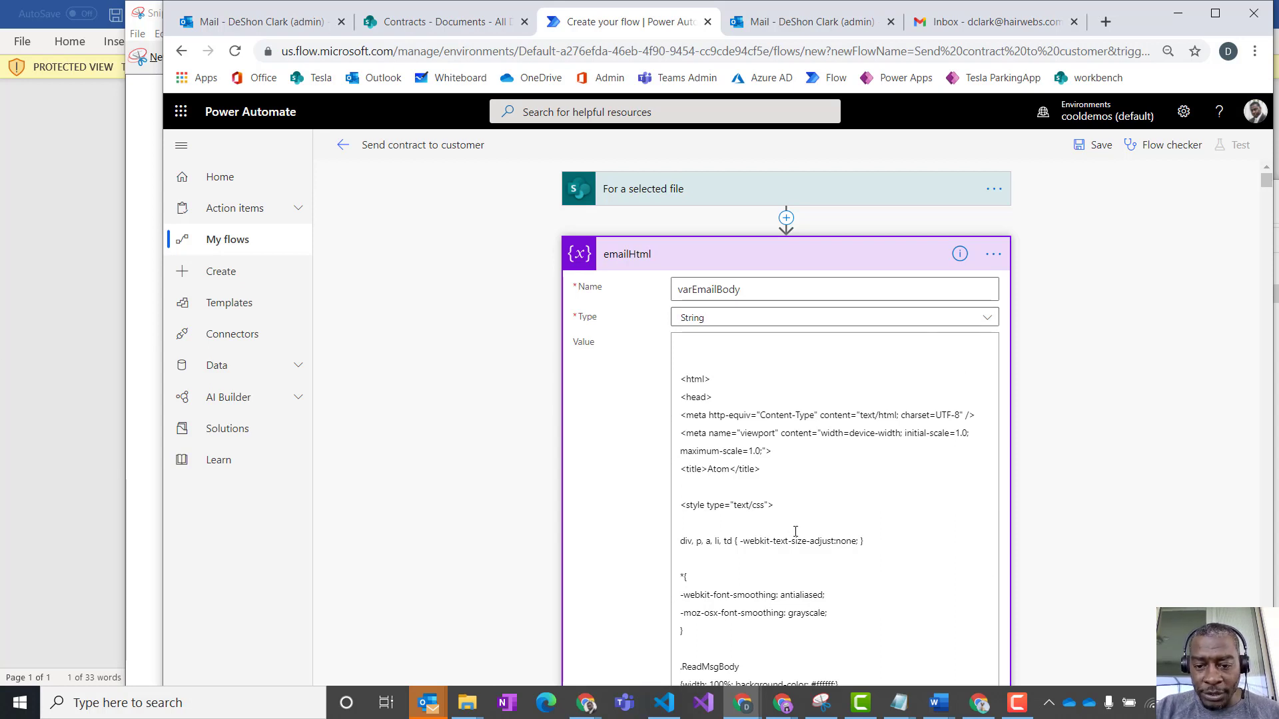
scroll(788, 526, down, 3)
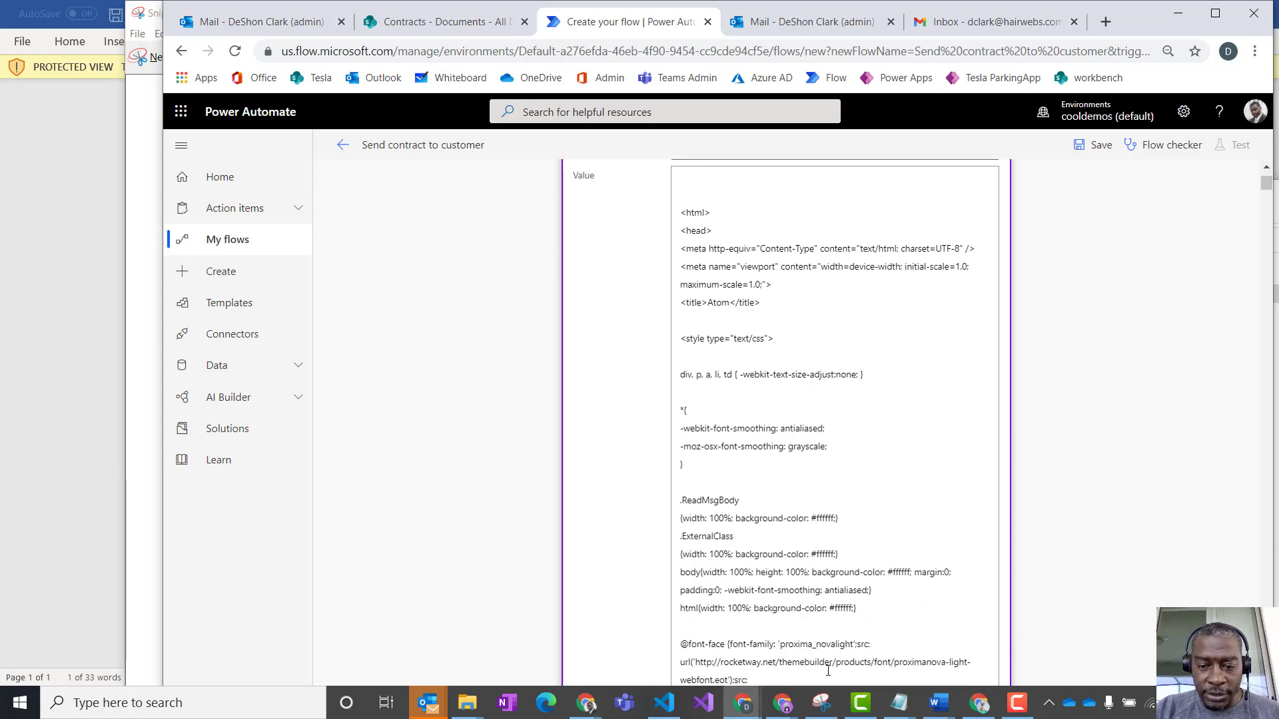
scroll(906, 539, up, 3)
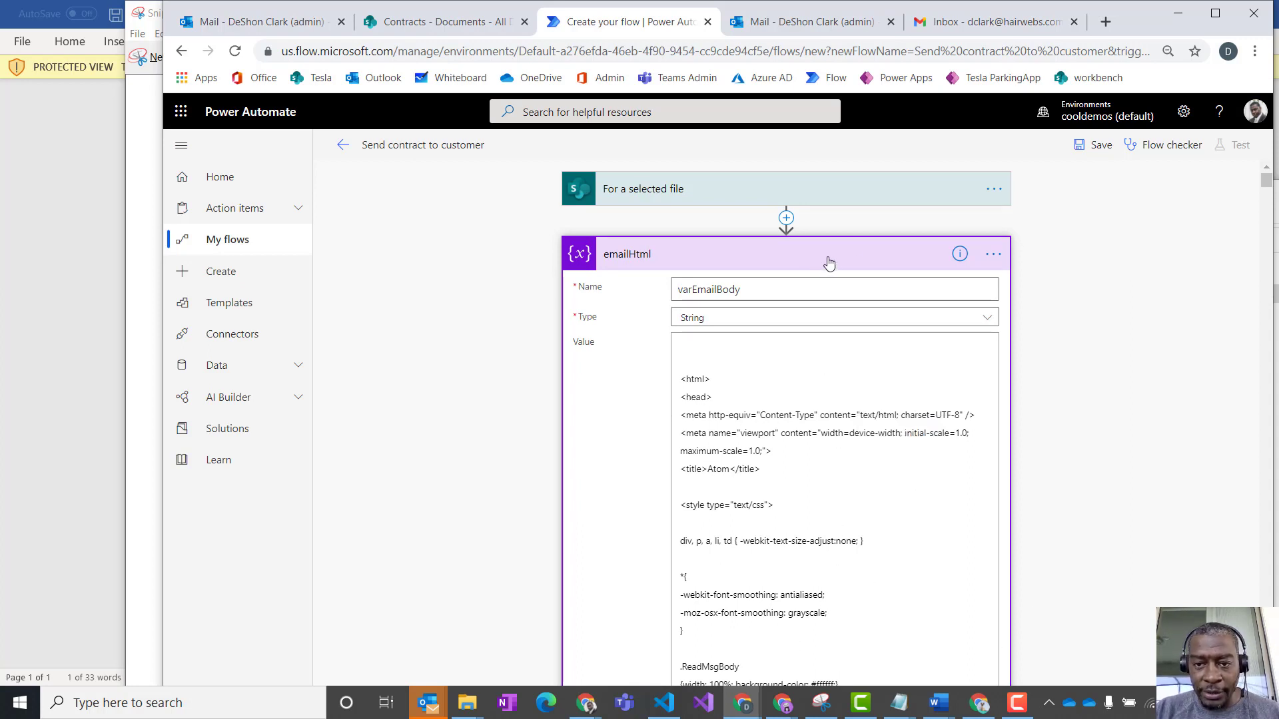
click(809, 265)
click(795, 322)
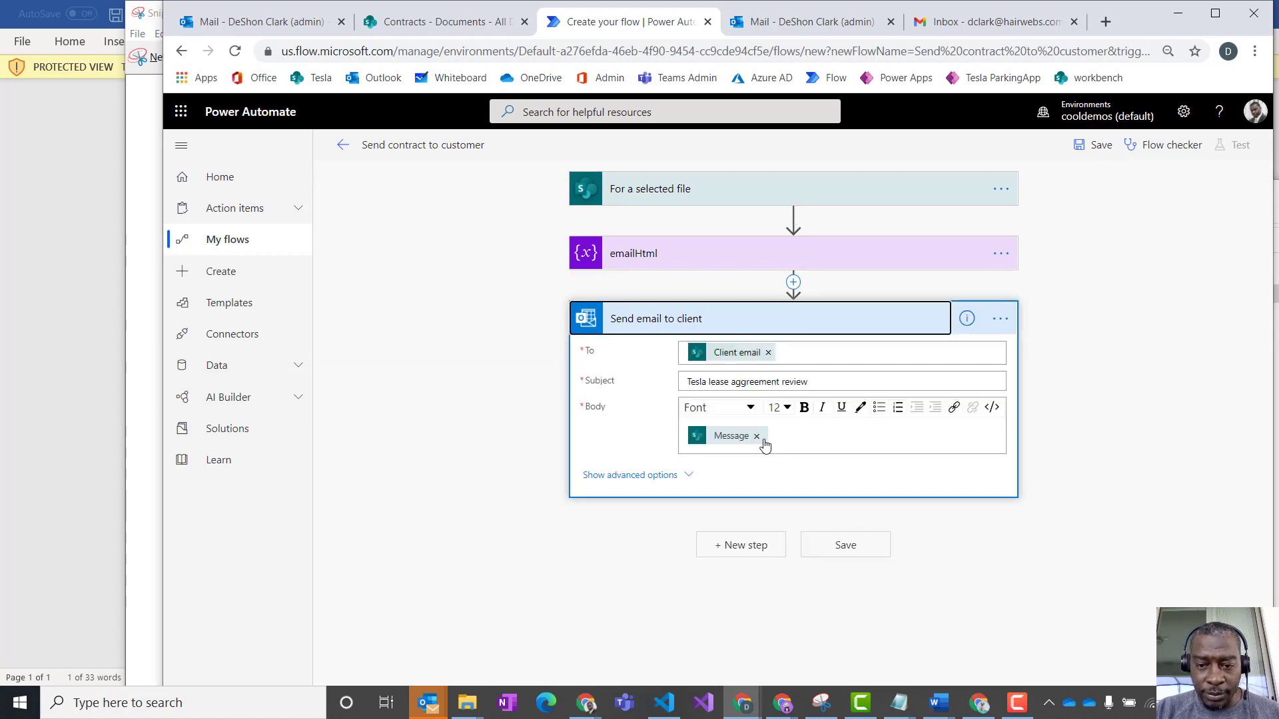
click(791, 438)
key(Return)
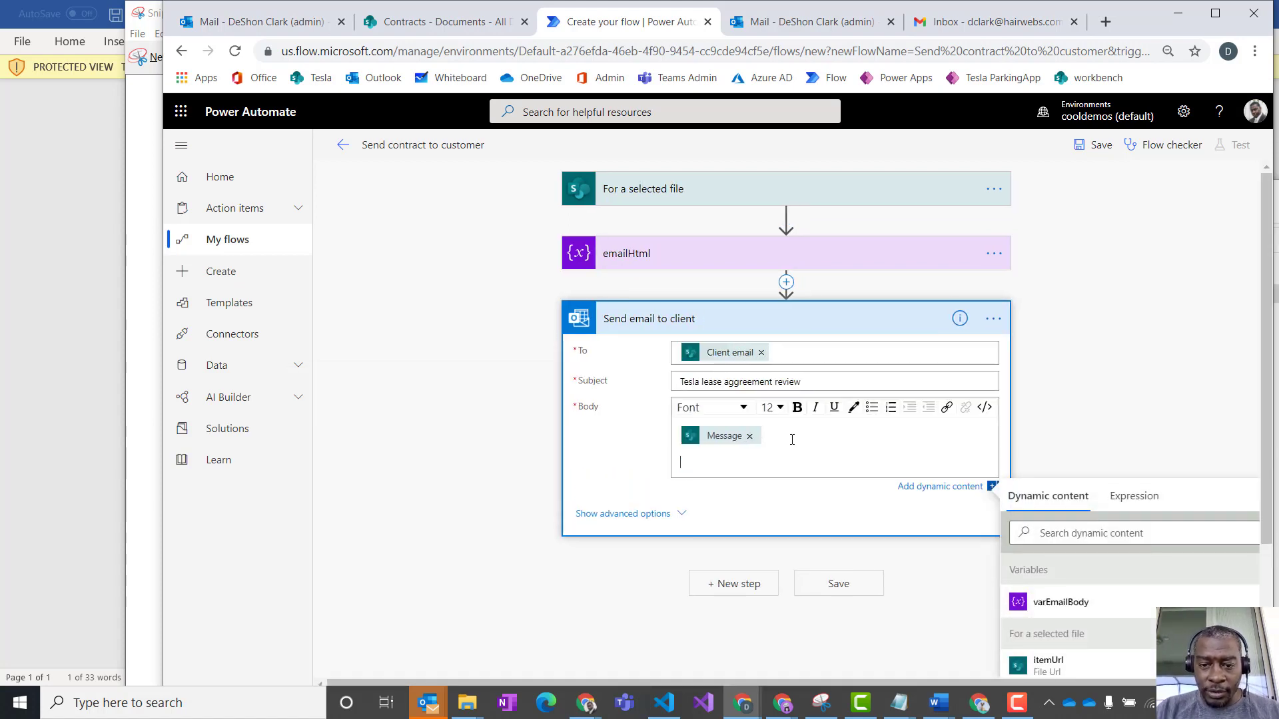
click(1074, 607)
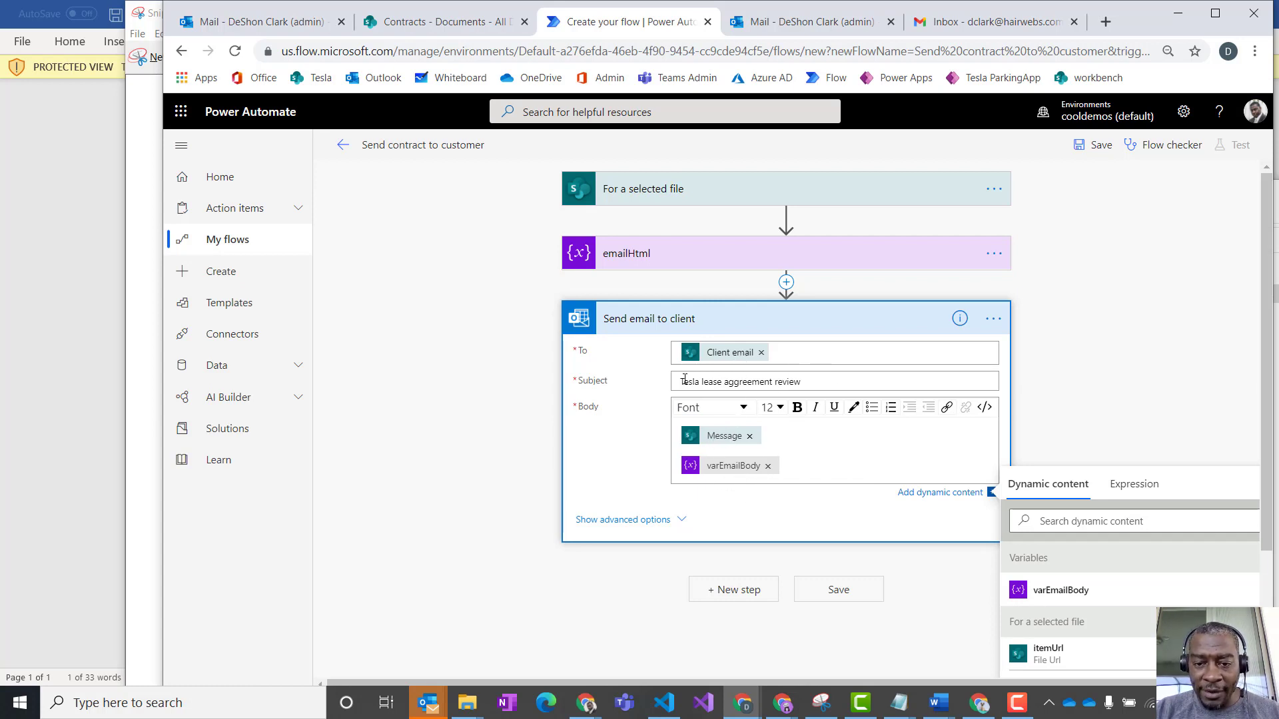
click(1100, 145)
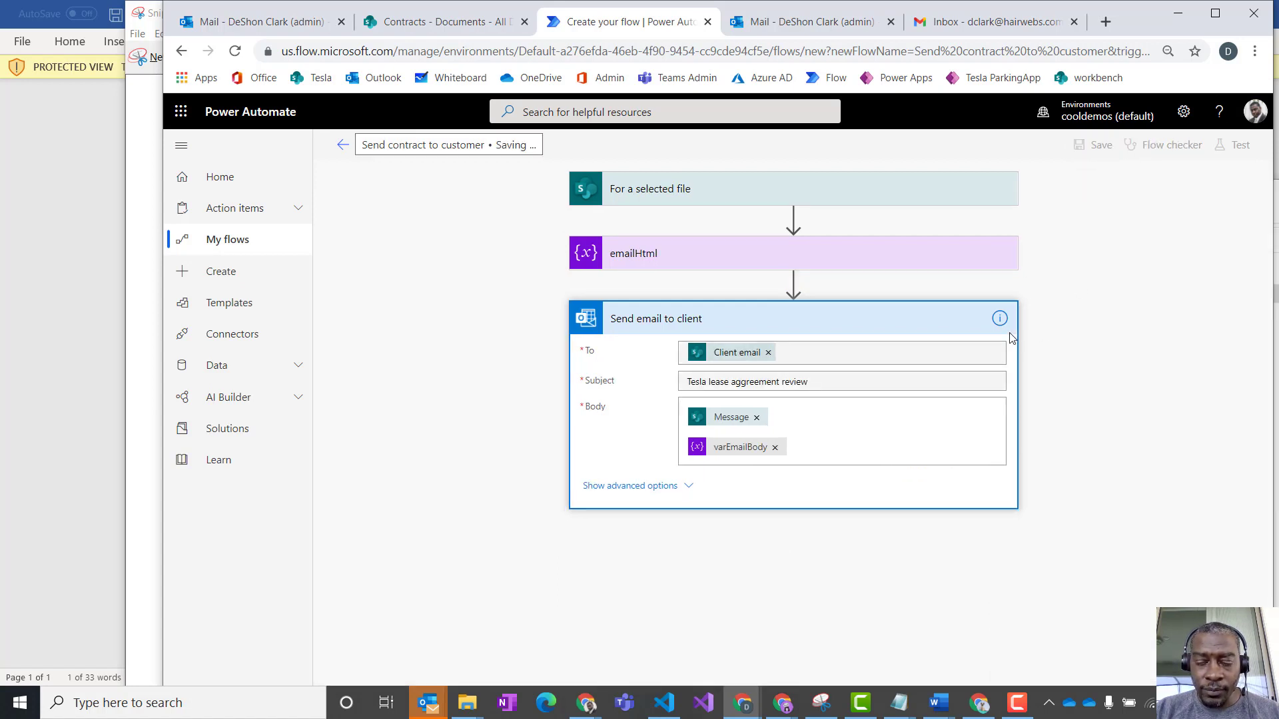
- Refresh the SharePoint Contracts library and start the Send contract to customer flow on the Plymouth Horizon contract, continuing to its input form
click(442, 24)
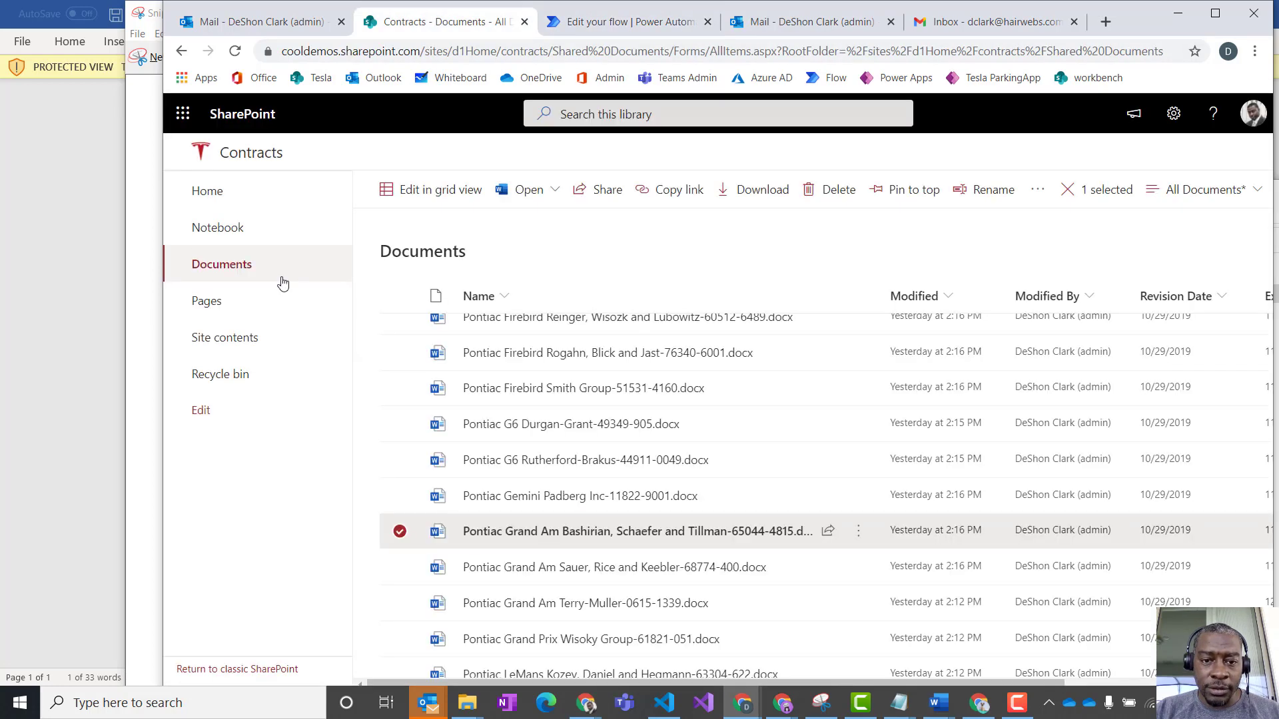
click(235, 50)
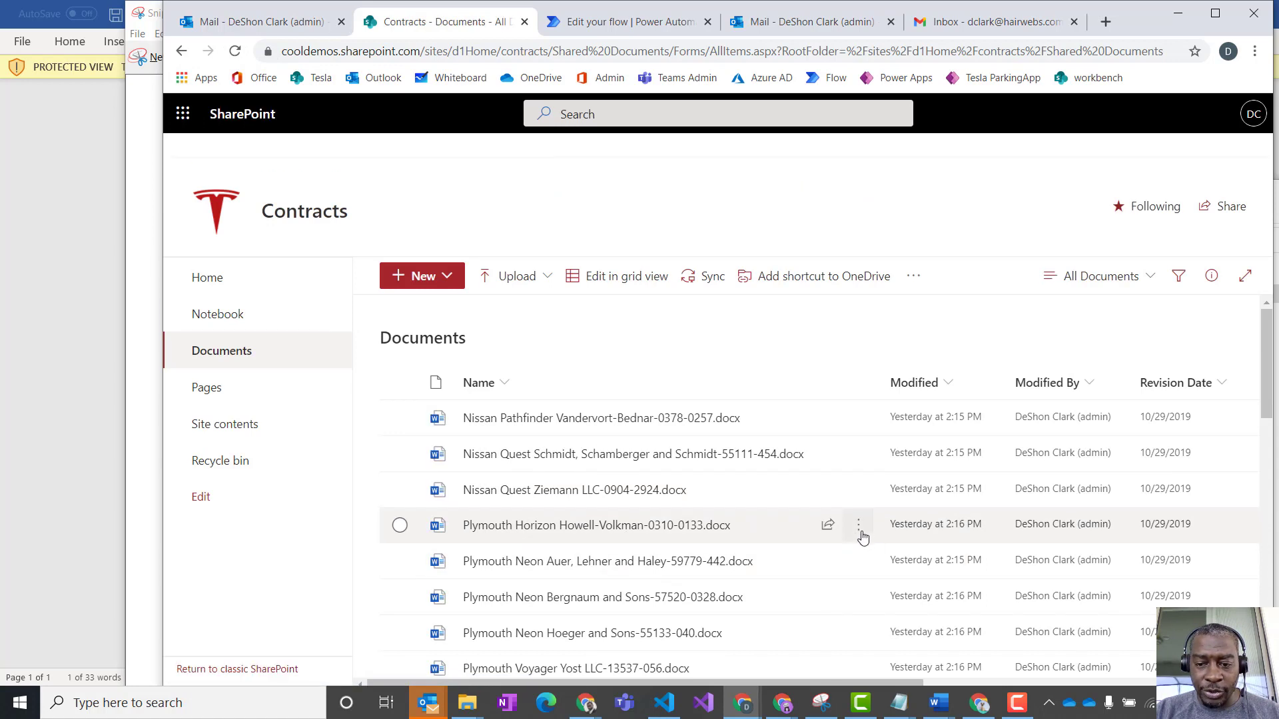
click(859, 526)
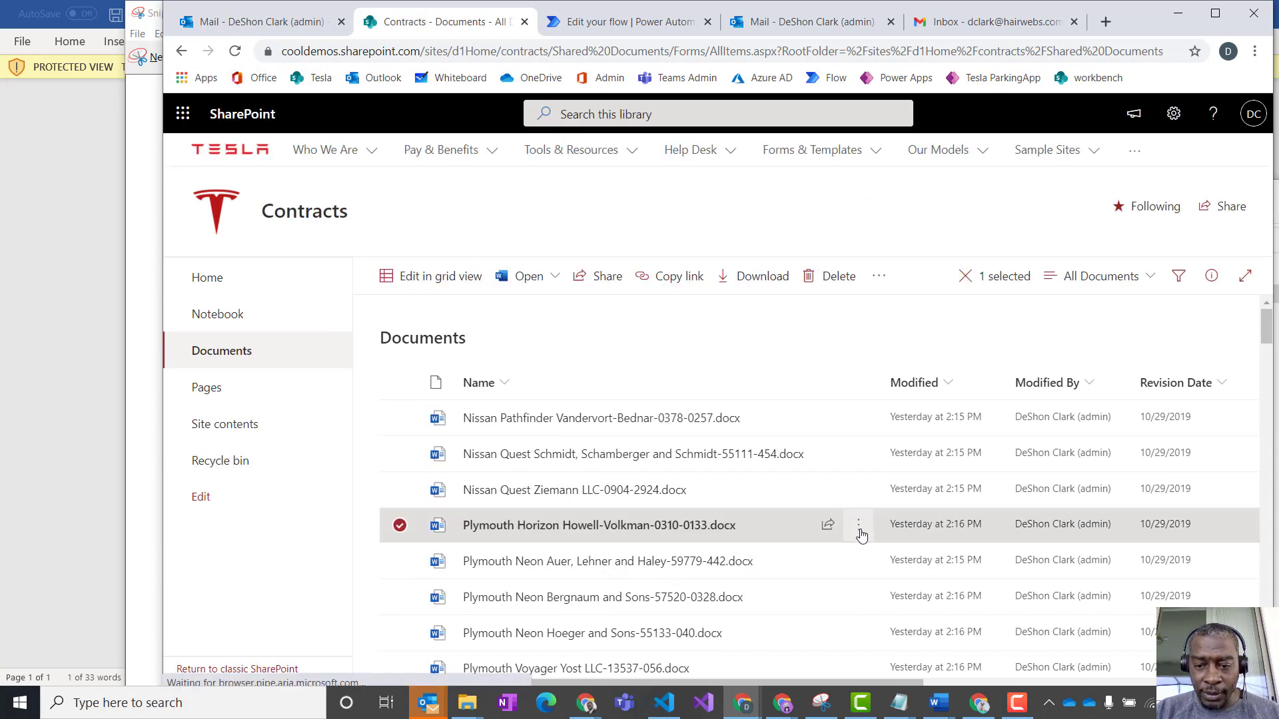
mouse_move(942, 429)
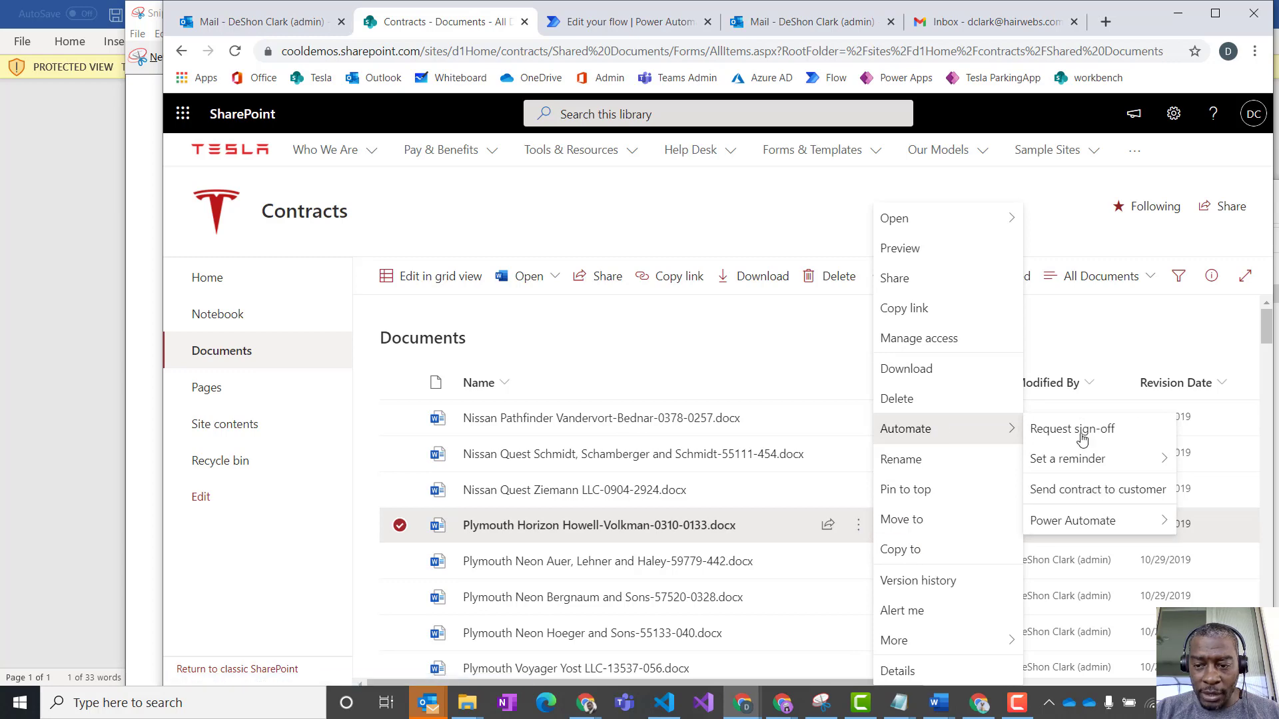
click(1055, 491)
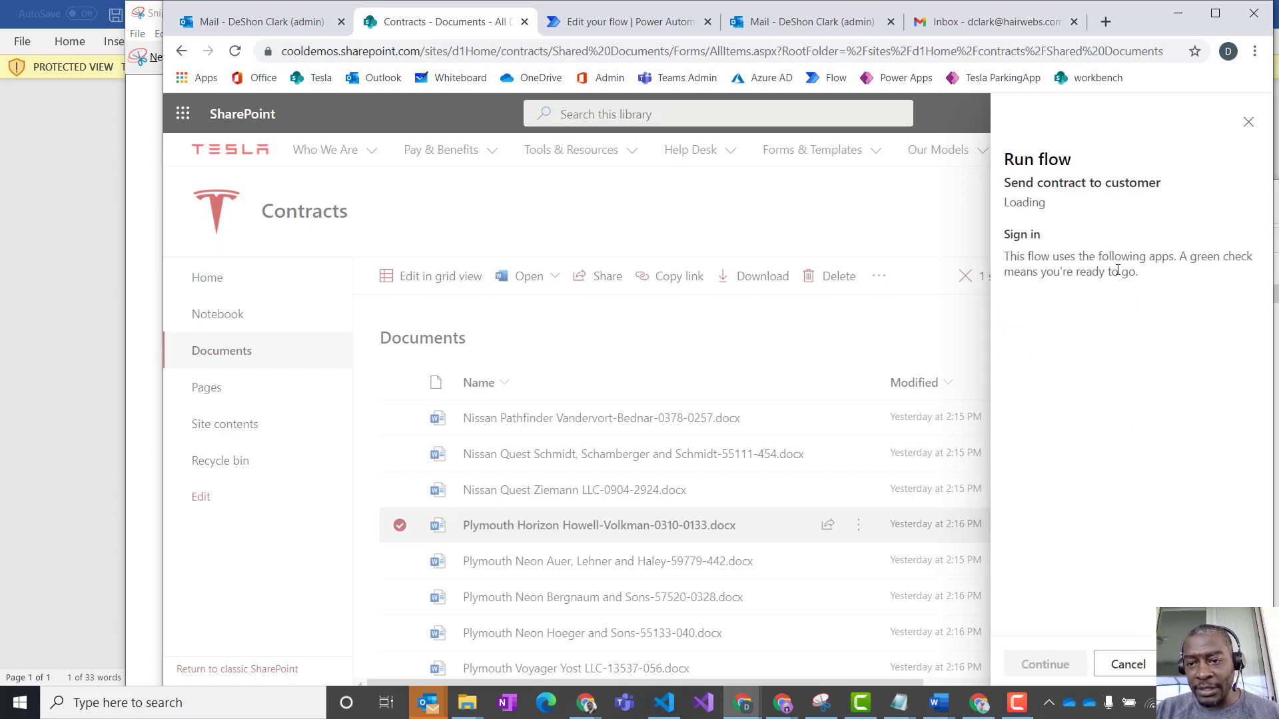
click(1063, 666)
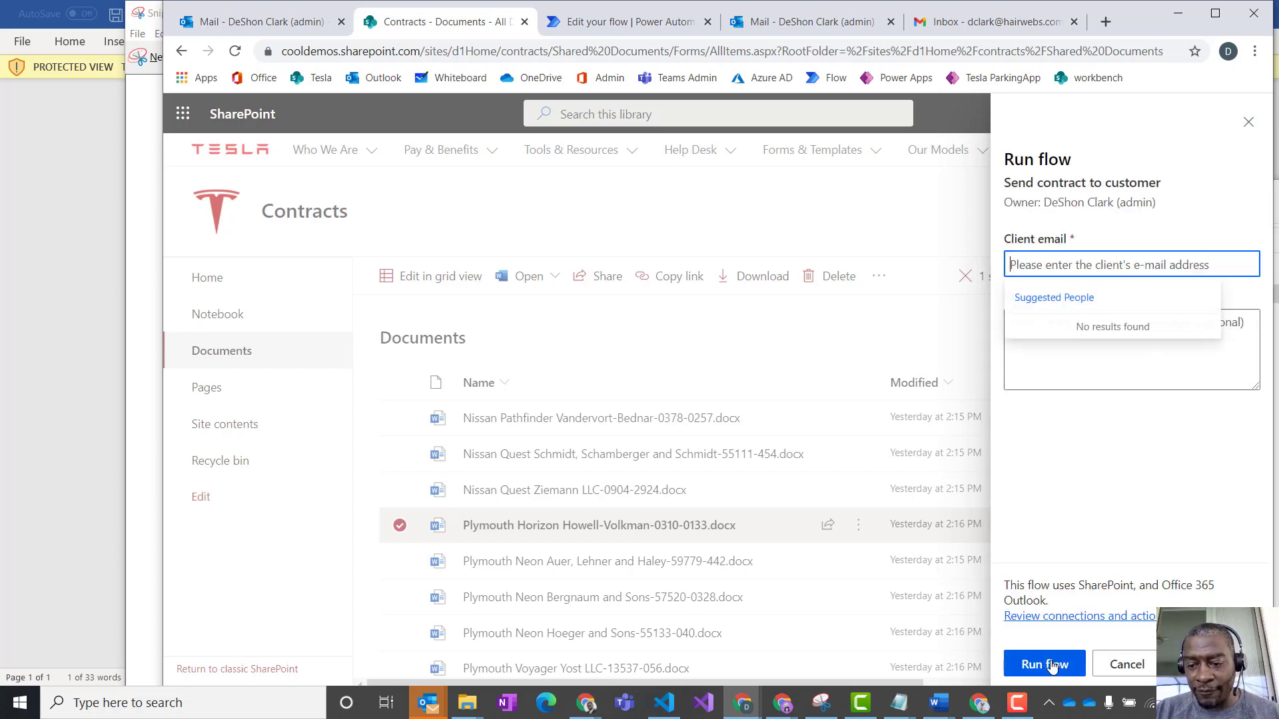
click(1112, 446)
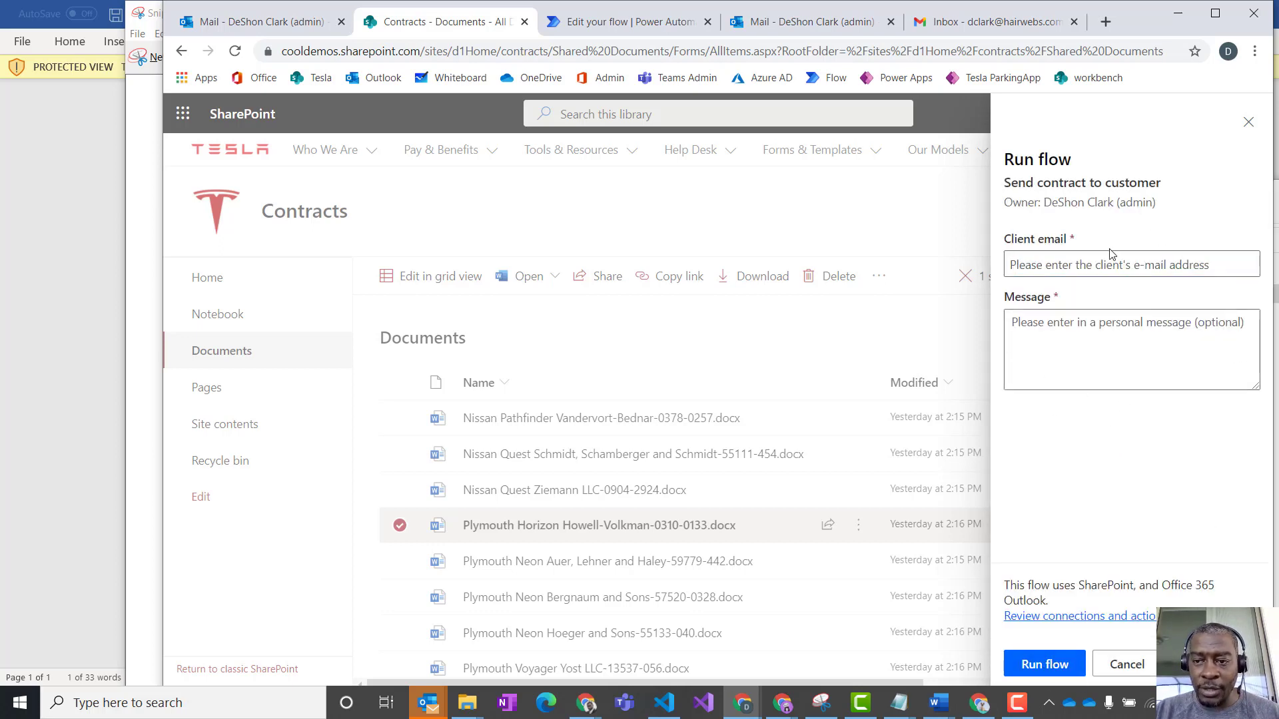
click(1108, 261)
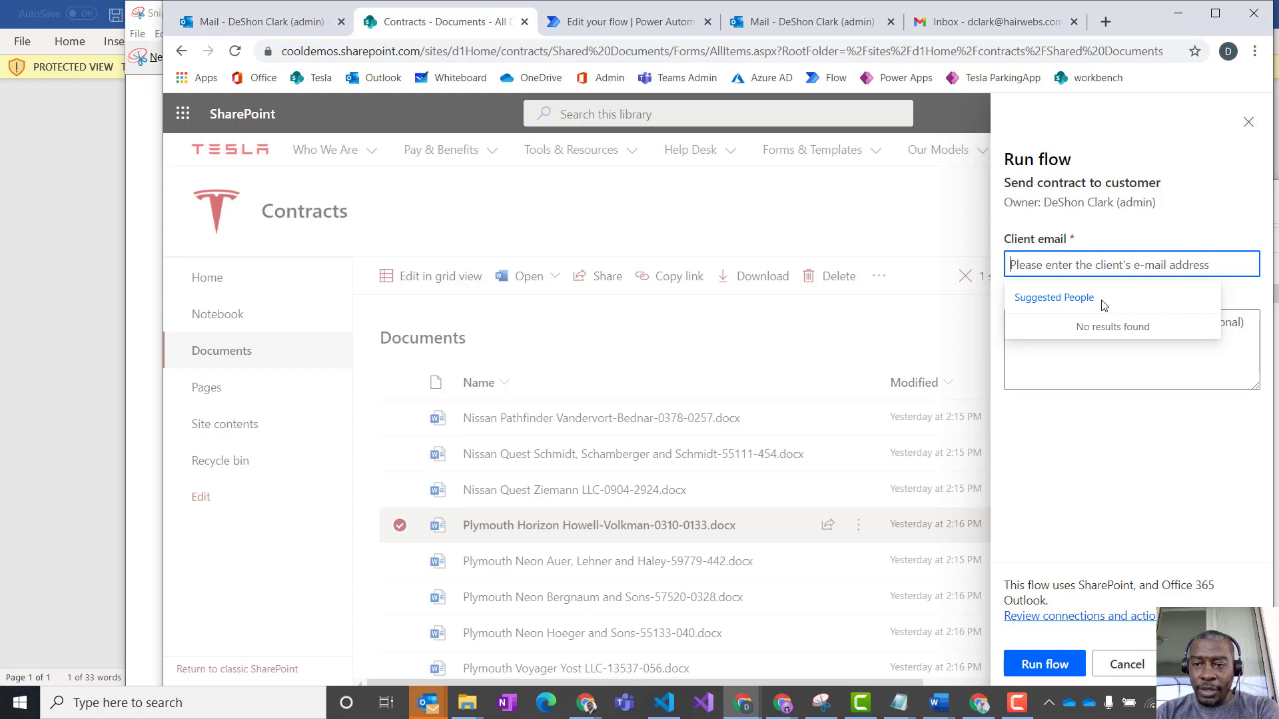
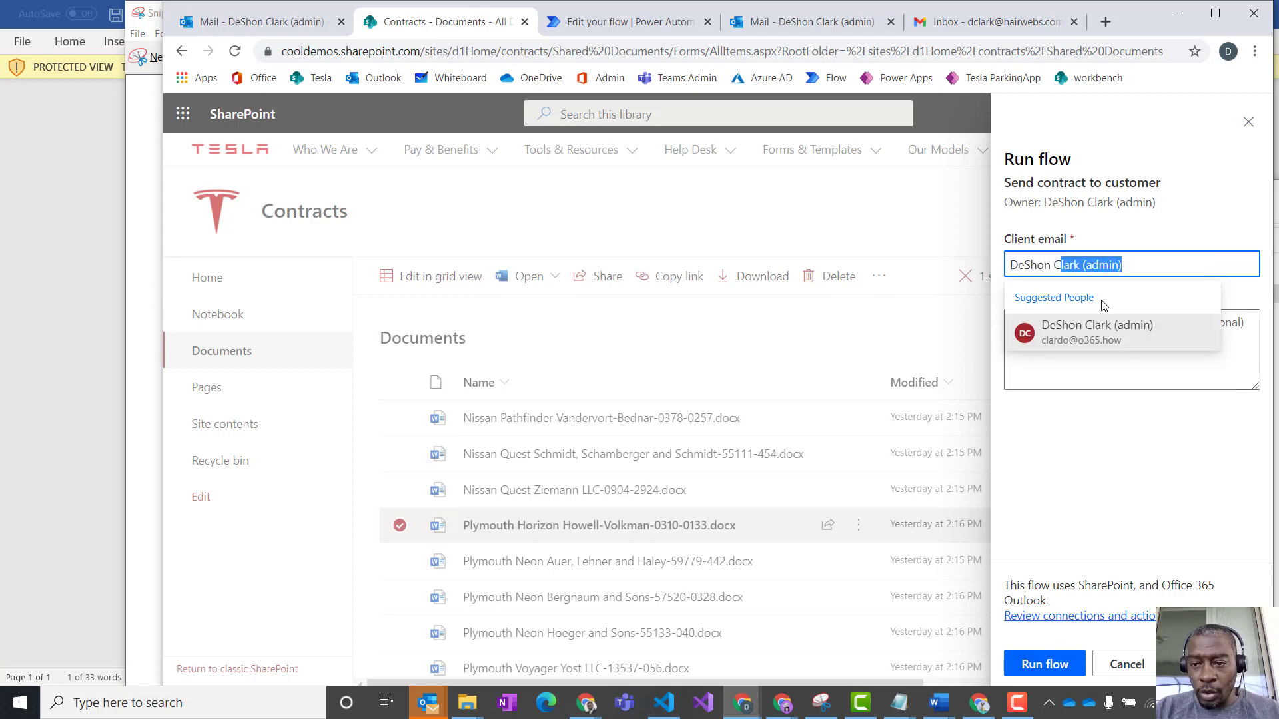
key(Return)
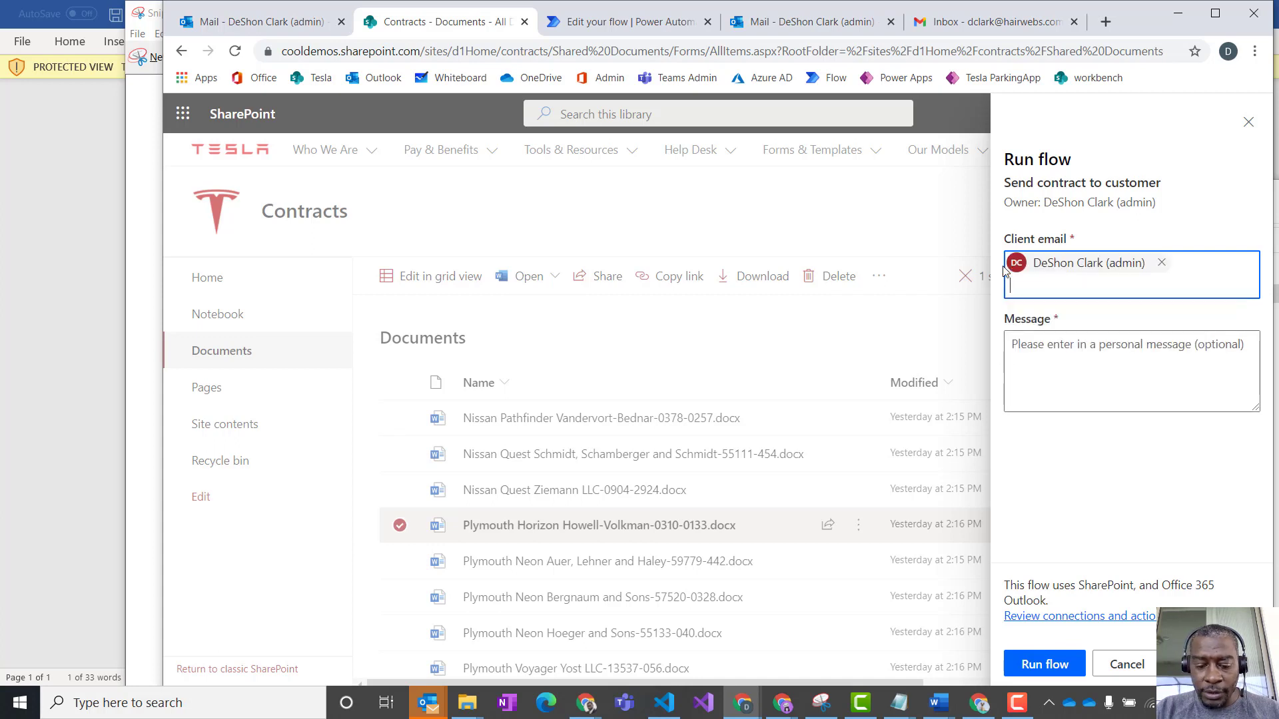
text(ma)
key(BackSpace)
key(BackSpace)
key(BackSpace)
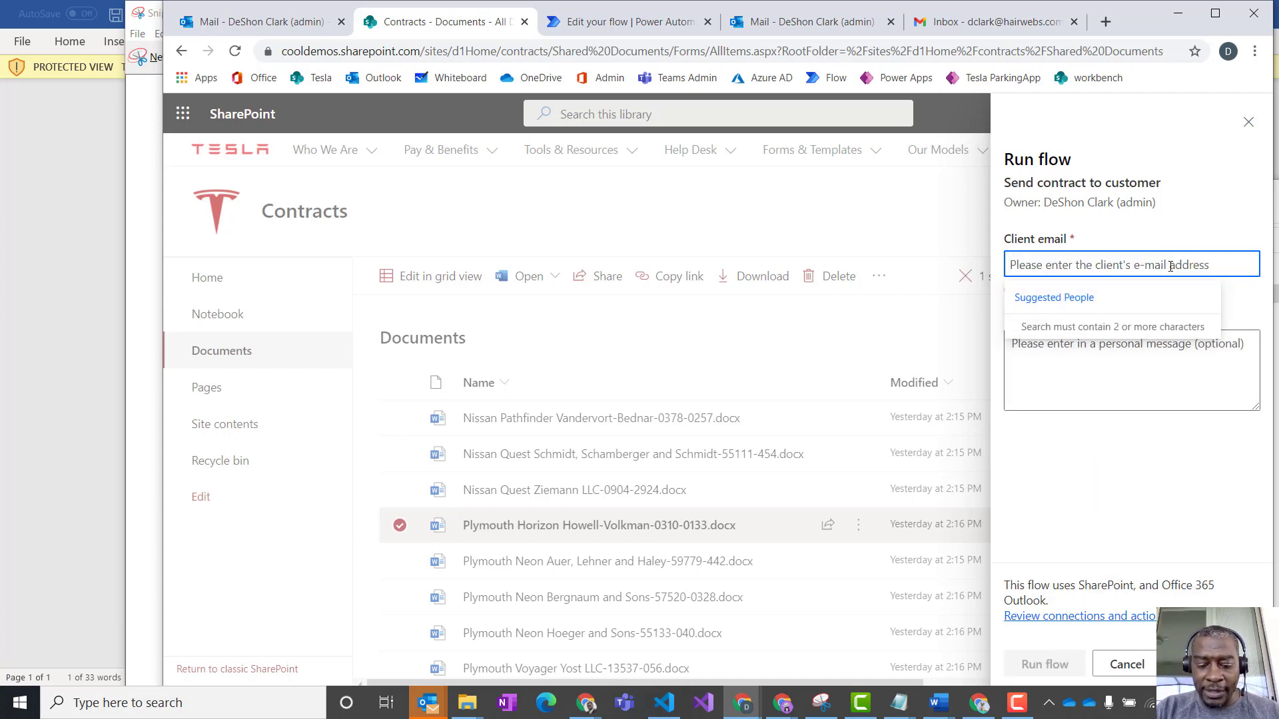
- Add the client contact and the admin account as the two Client email recipients of the flow run
text(madis)
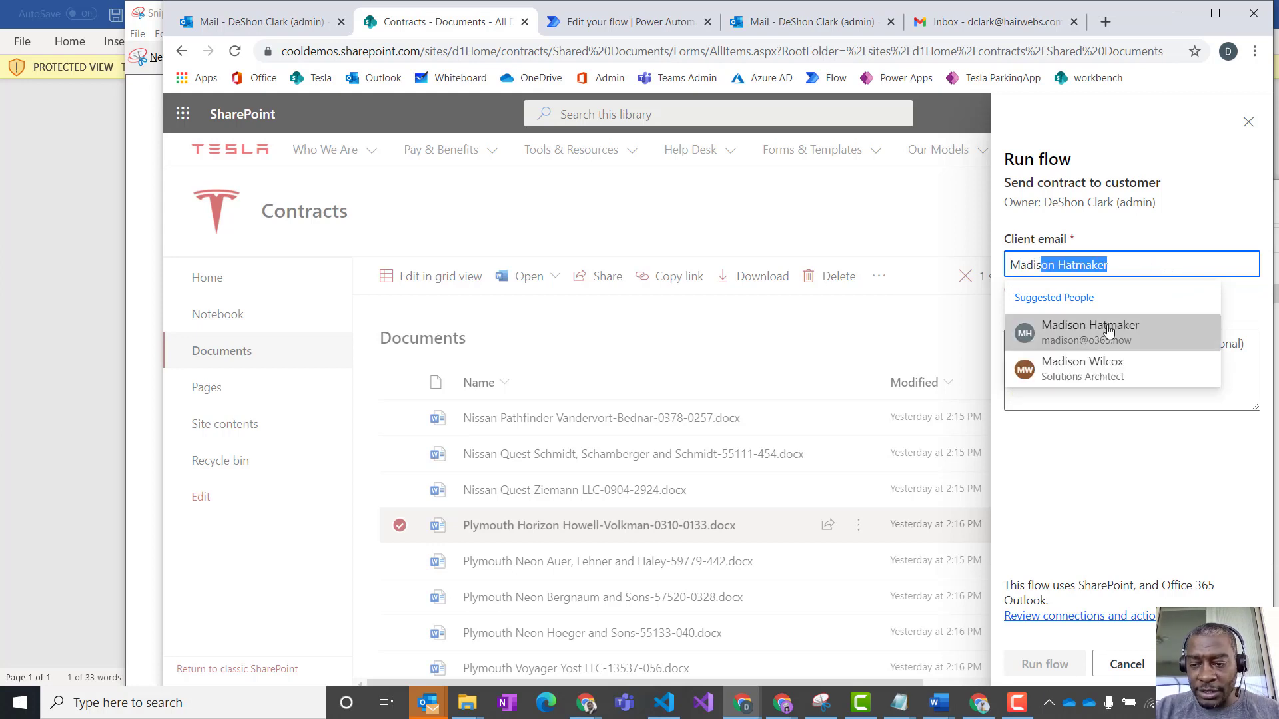
click(1108, 331)
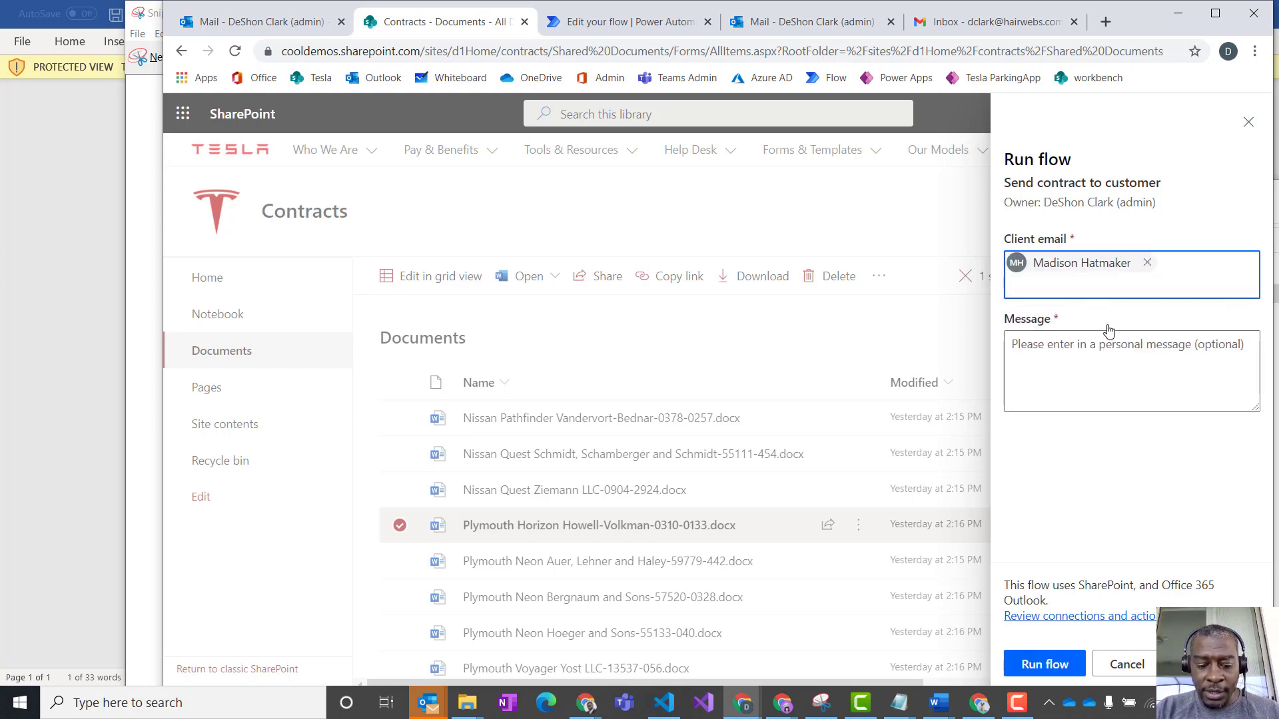
text(desho)
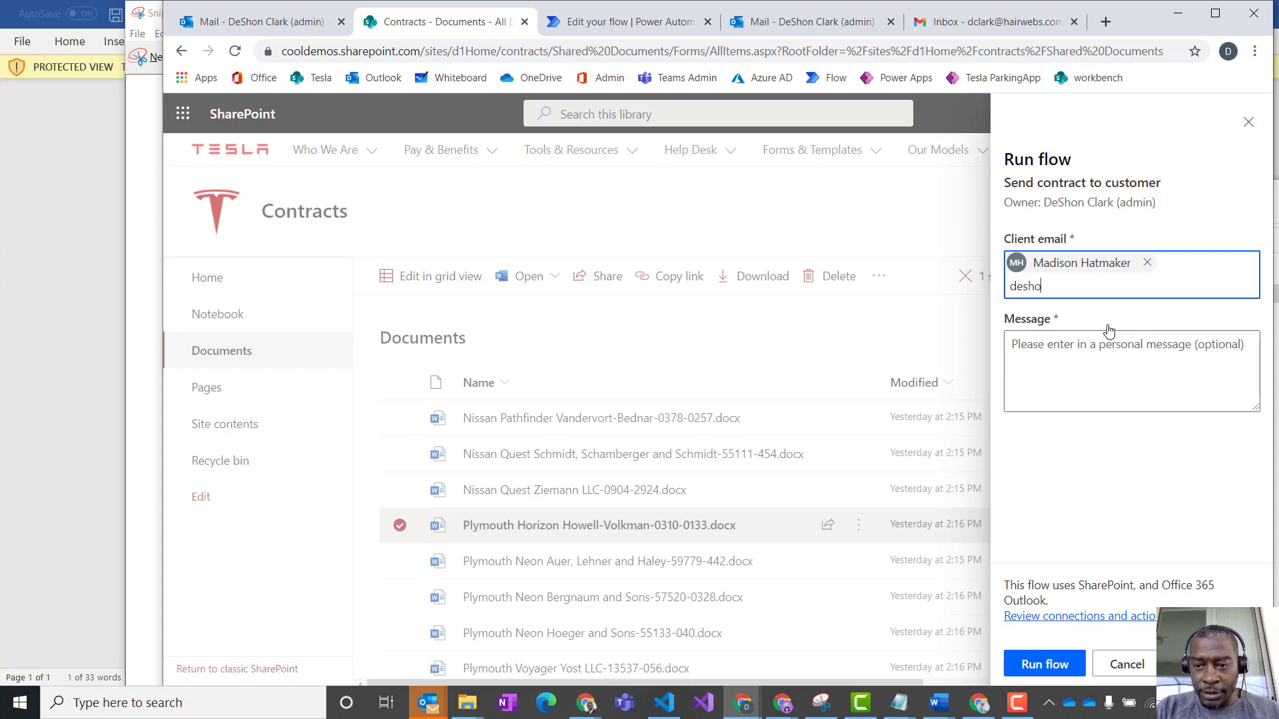
text(n)
click(1121, 352)
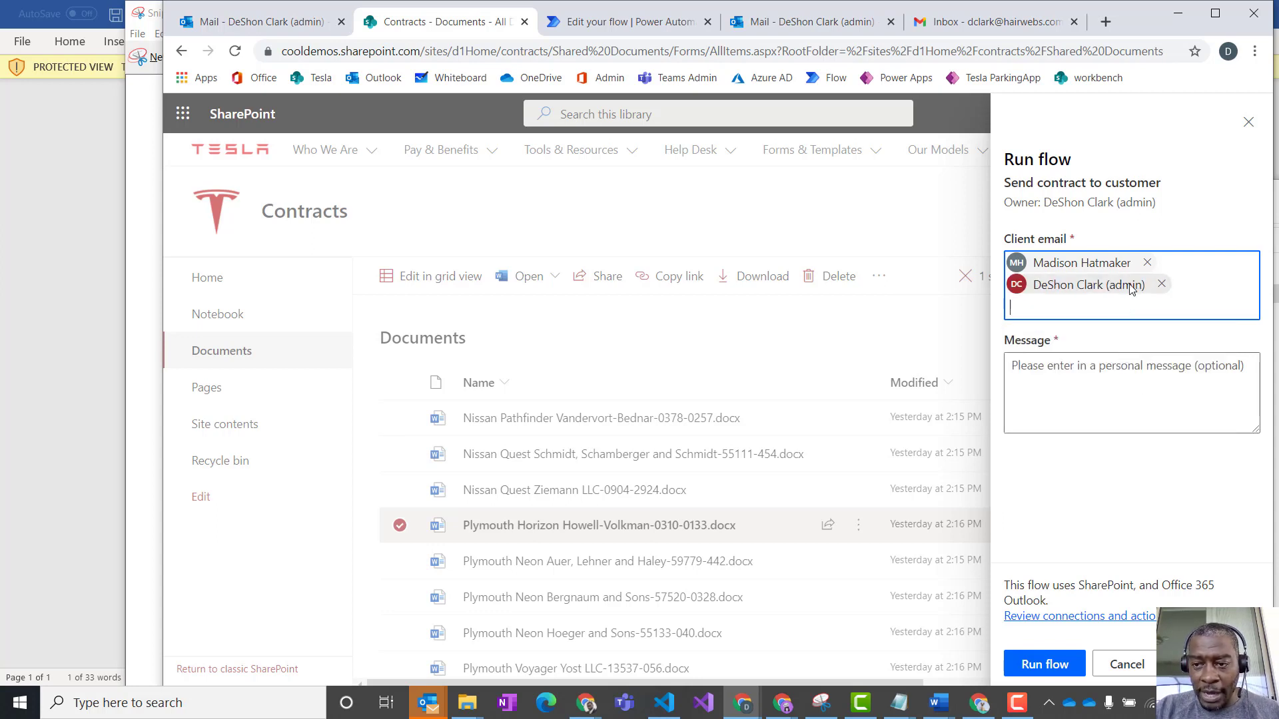
- Enter the message "Here is the sample email for clients" and run the flow
click(1096, 392)
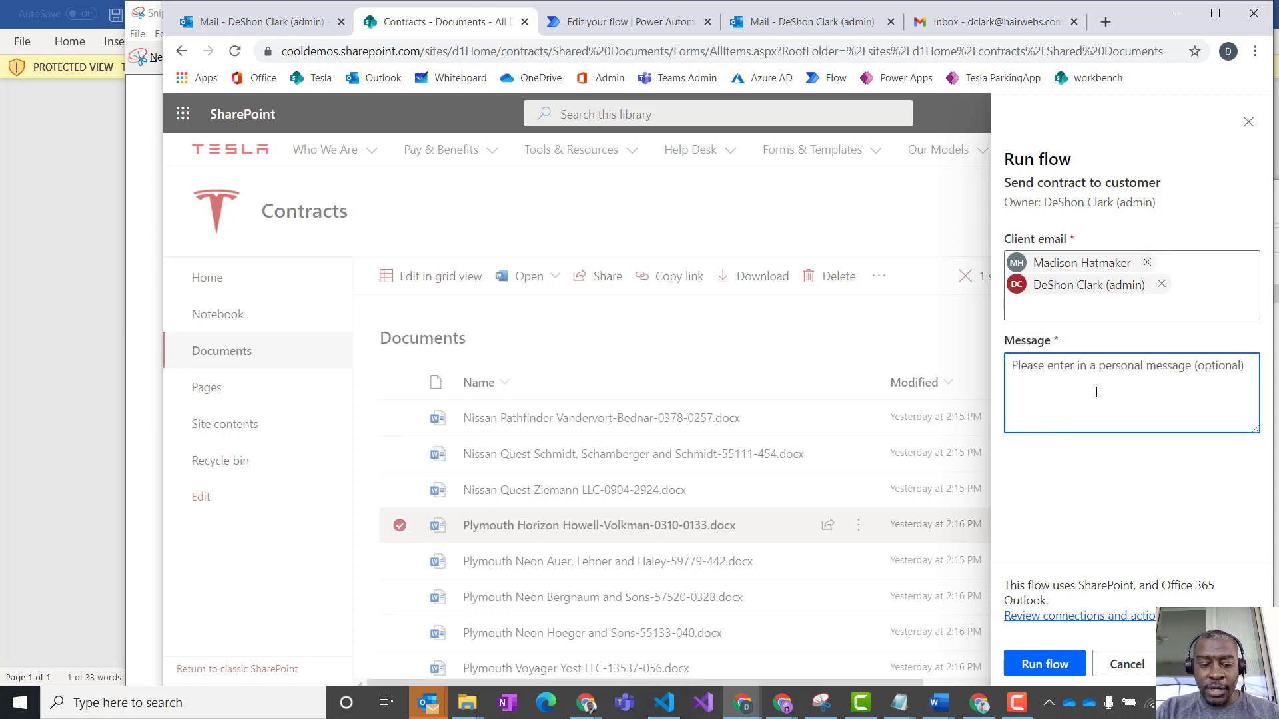
text(Here is the)
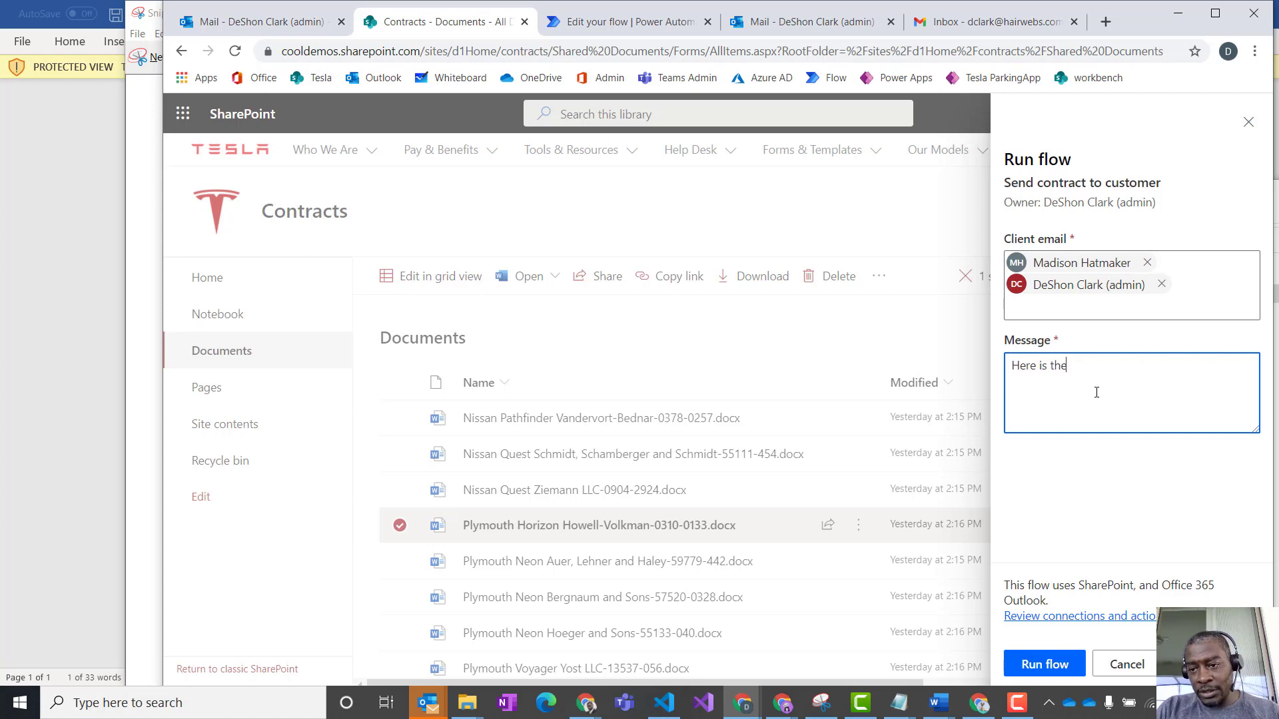
text( sample email for clients)
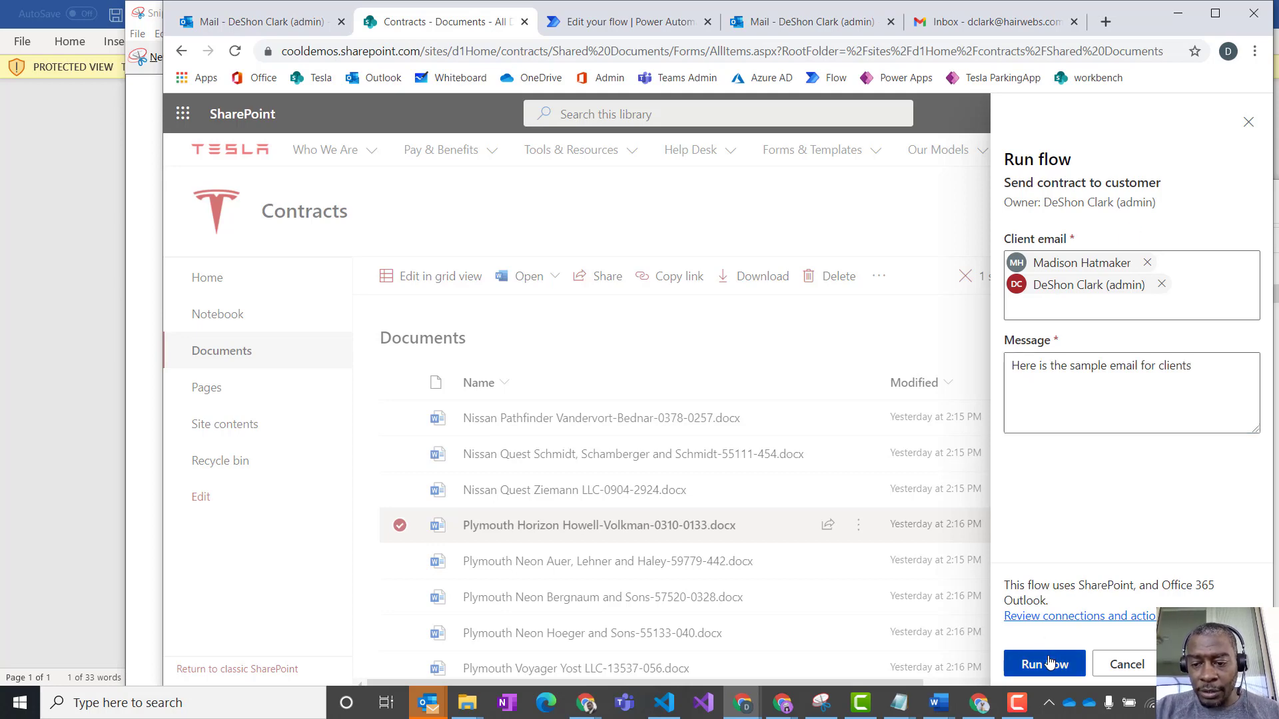
click(1047, 662)
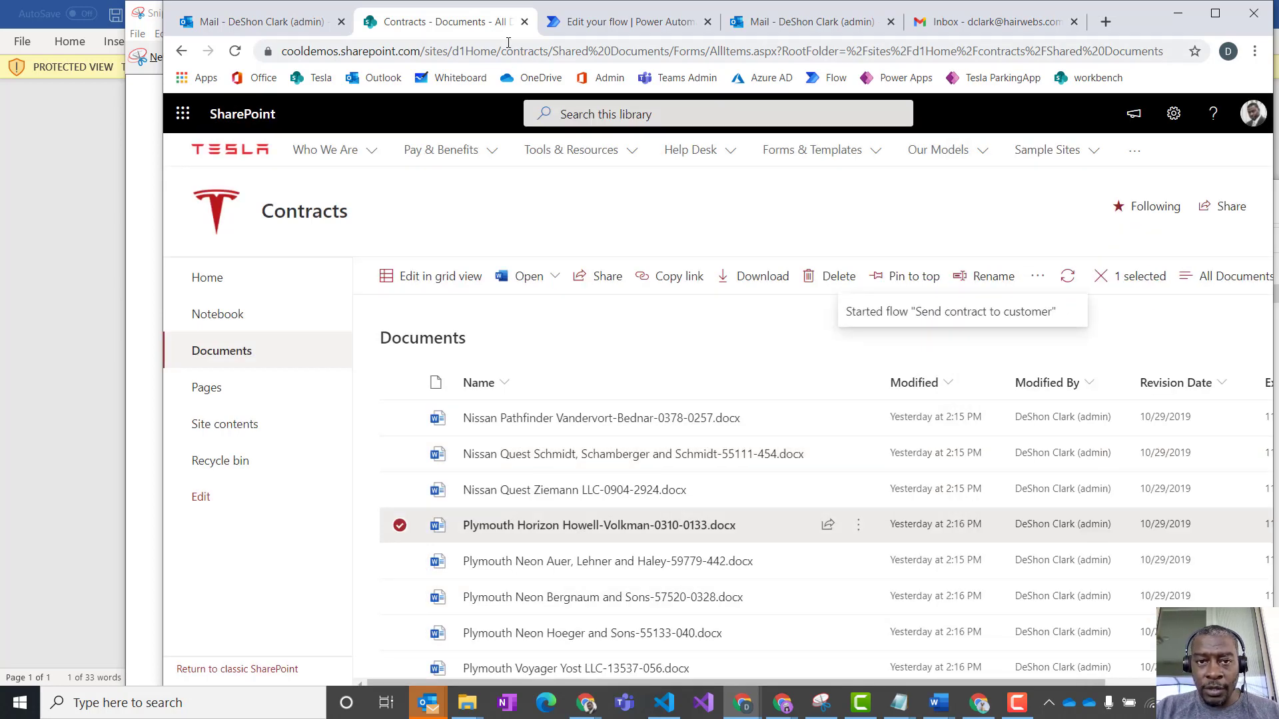
- Switch to the Outlook inbox and check the message text and HTML template in the received Tesla lease aggreement review e-mail
click(805, 22)
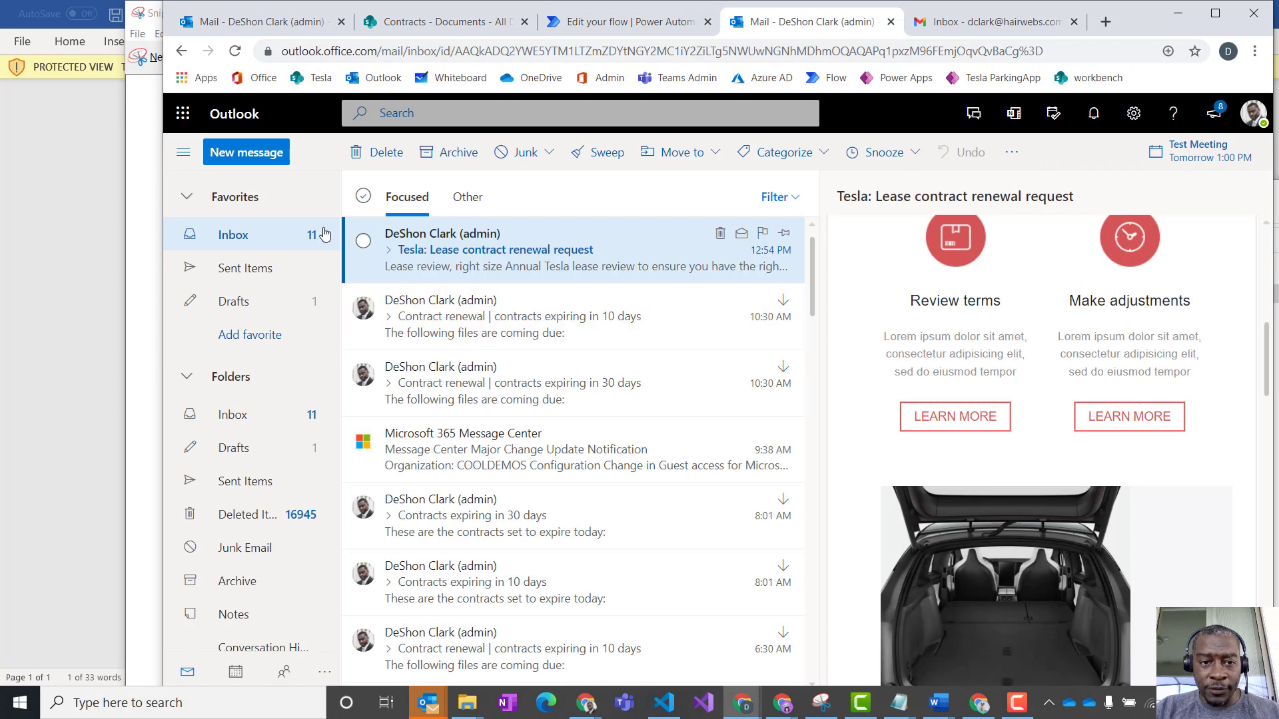
click(237, 244)
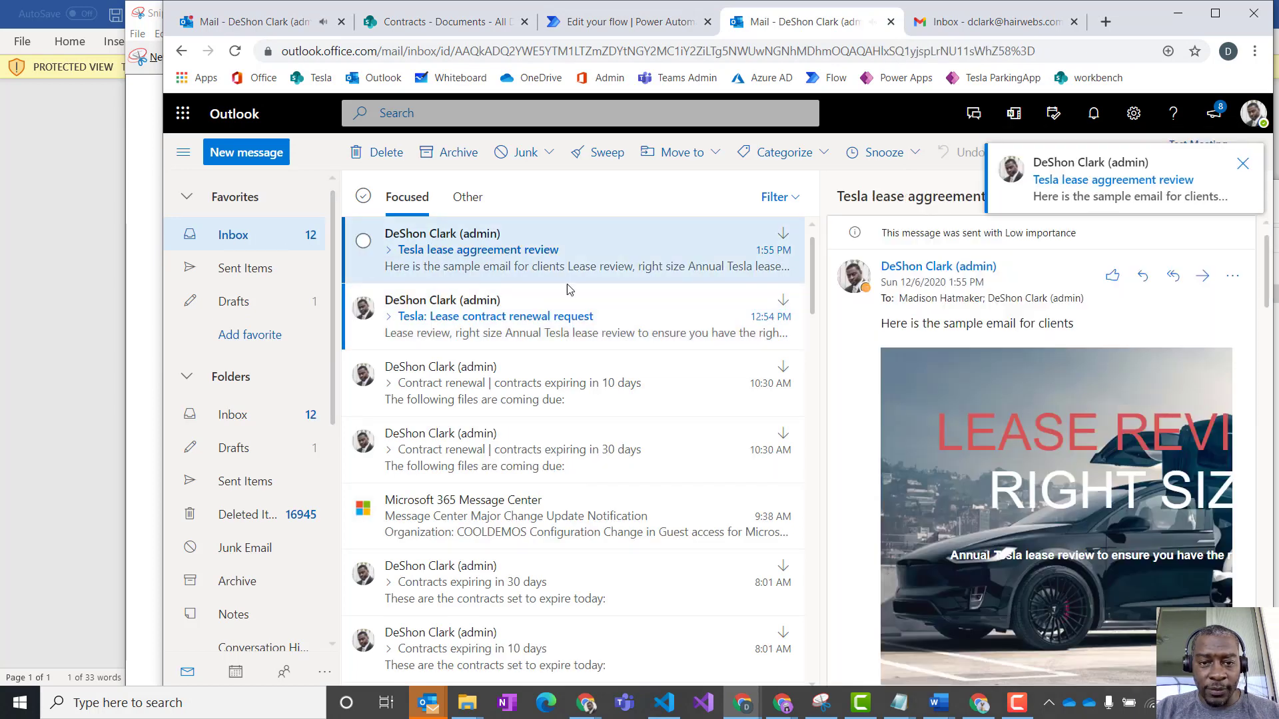
drag(1079, 326, 891, 365)
scroll(1026, 406, down, 5)
scroll(1046, 419, down, 15)
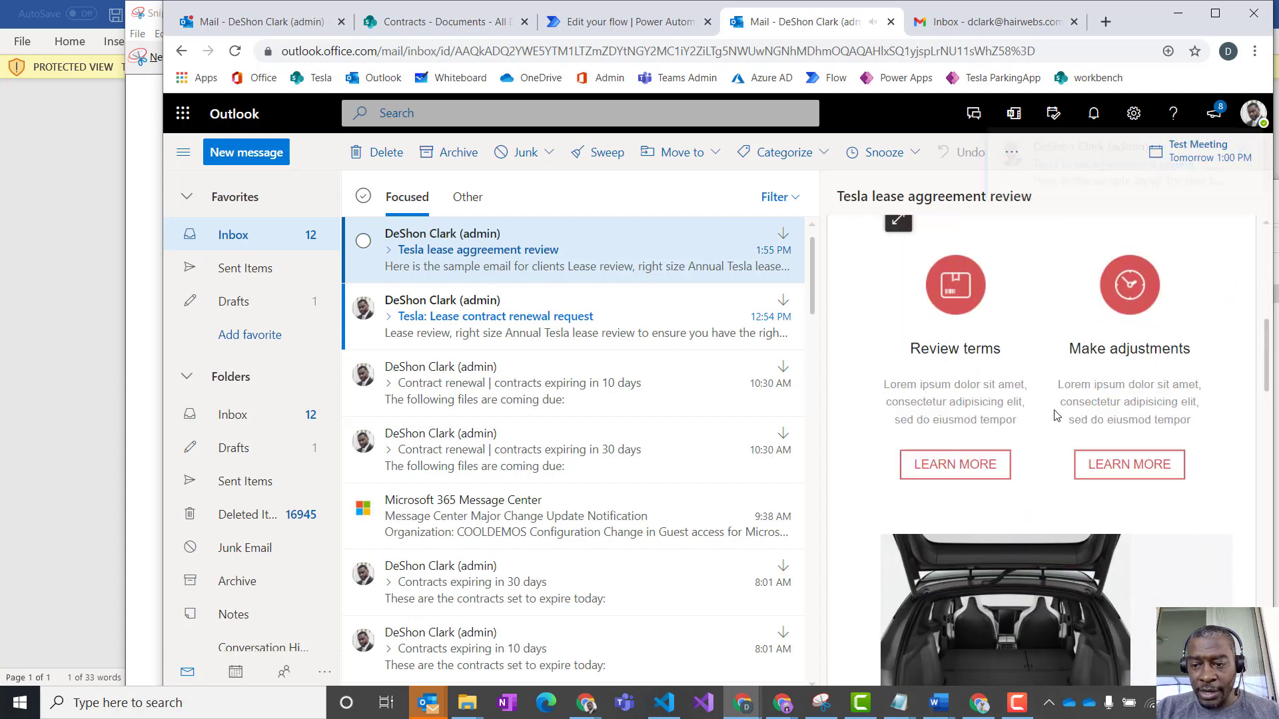
scroll(1063, 415, down, 3)
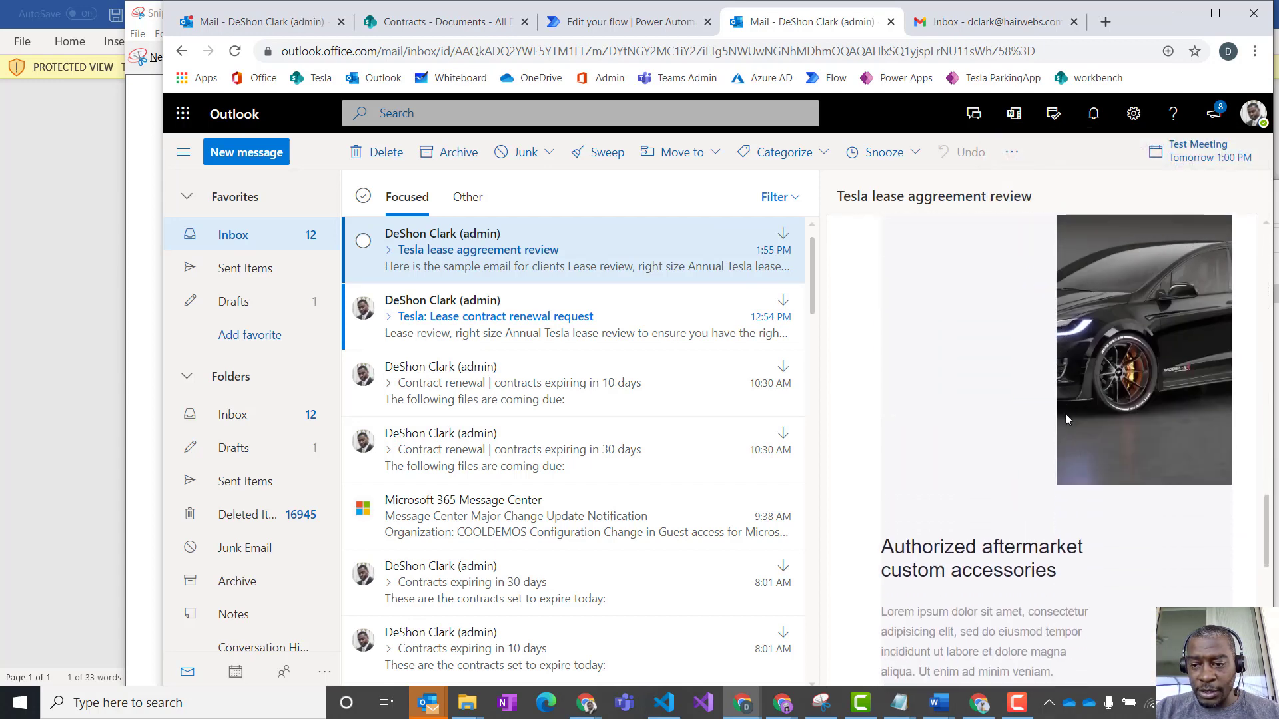
scroll(1044, 508, down, 4)
scroll(1052, 496, up, 4)
scroll(1055, 488, down, 4)
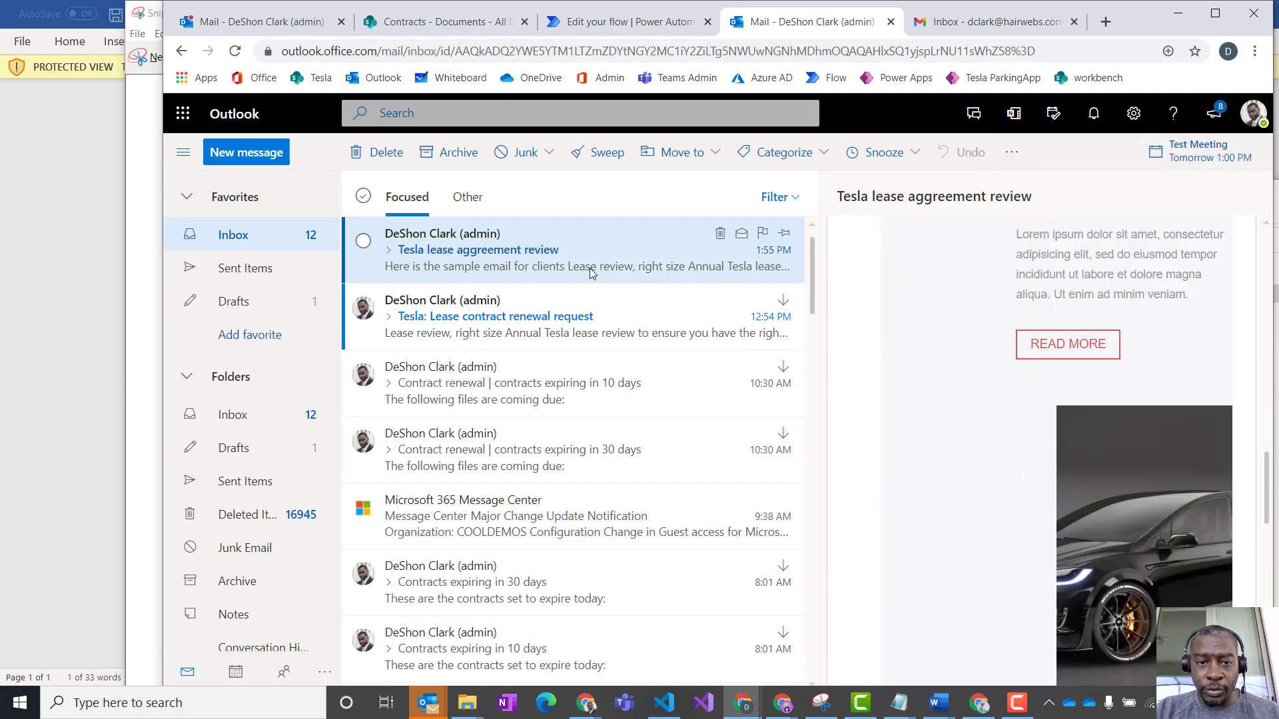
- Open the Tesla lease aggreement review e-mail in its own window and examine the full template layout and the personal message line
double_click(515, 250)
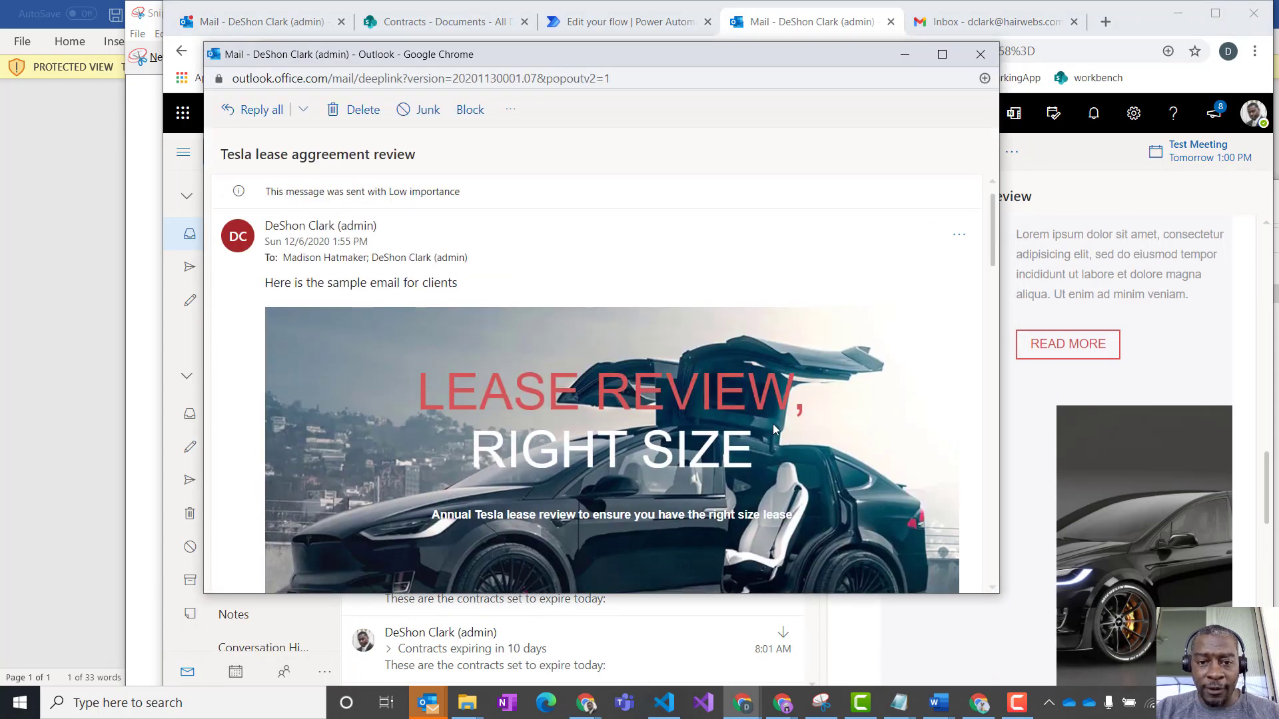
scroll(768, 414, down, 6)
scroll(766, 414, down, 10)
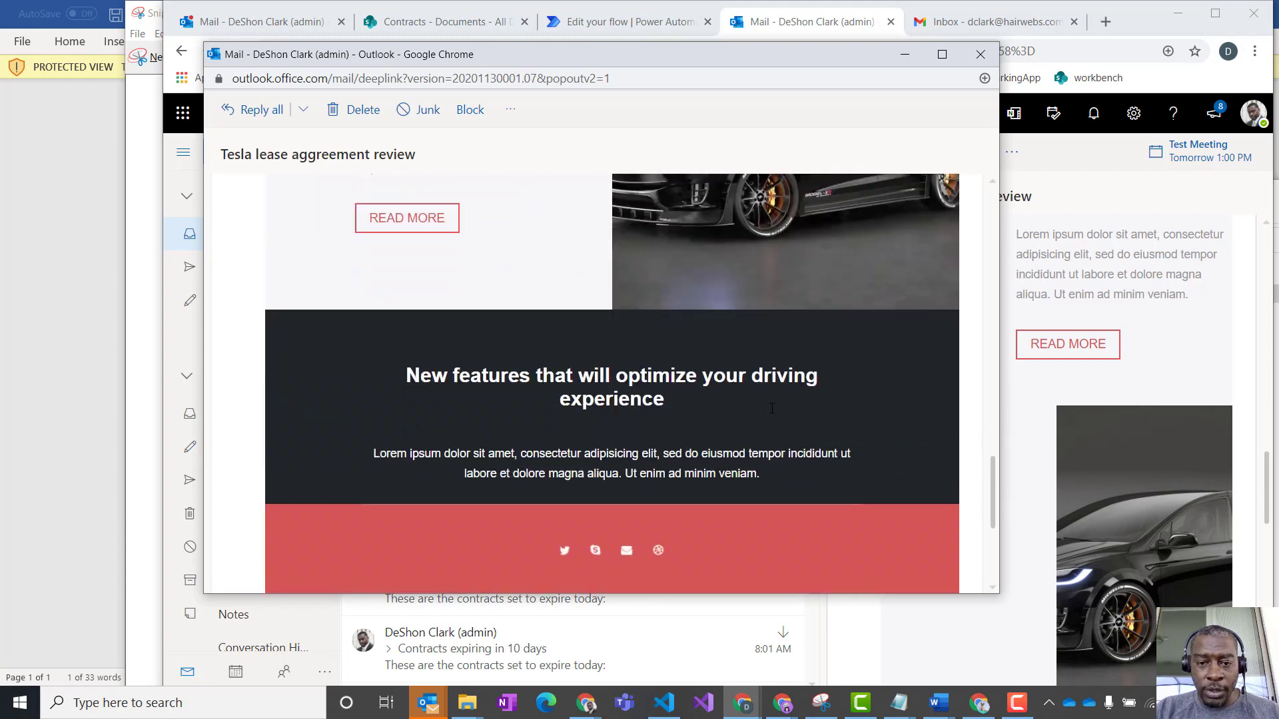
scroll(769, 409, up, 8)
scroll(770, 405, up, 10)
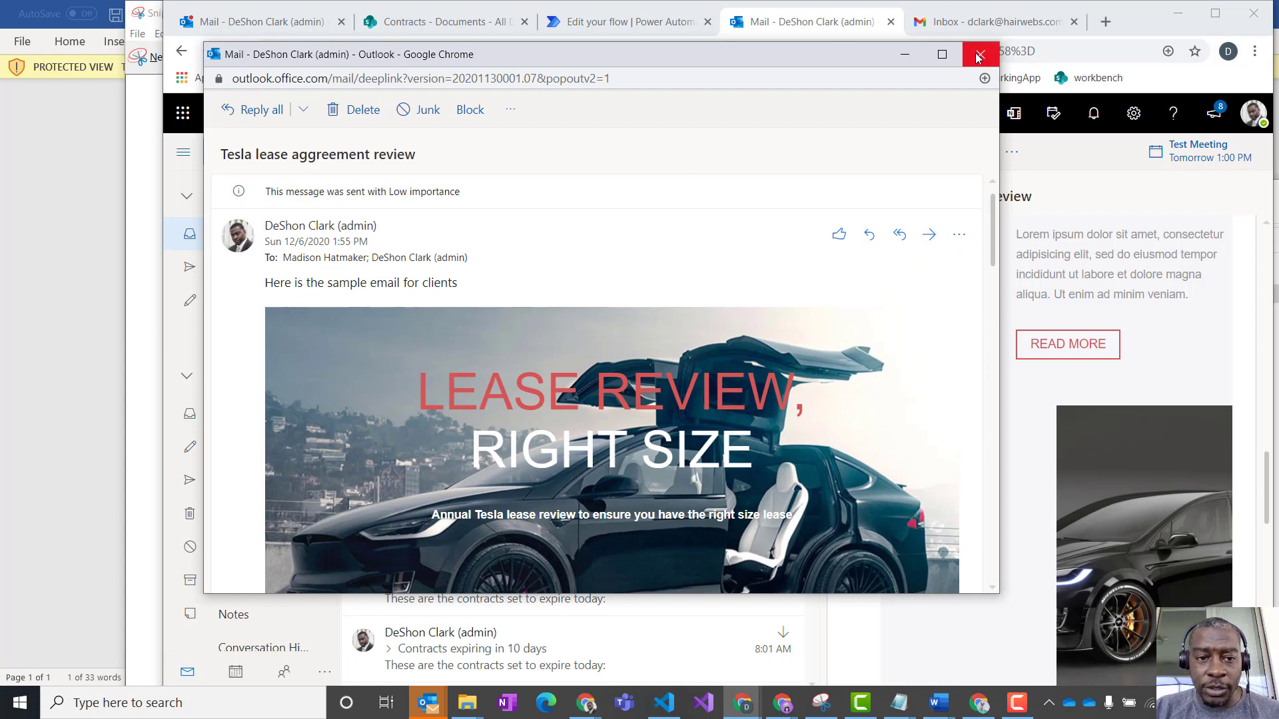
drag(470, 284, 263, 274)
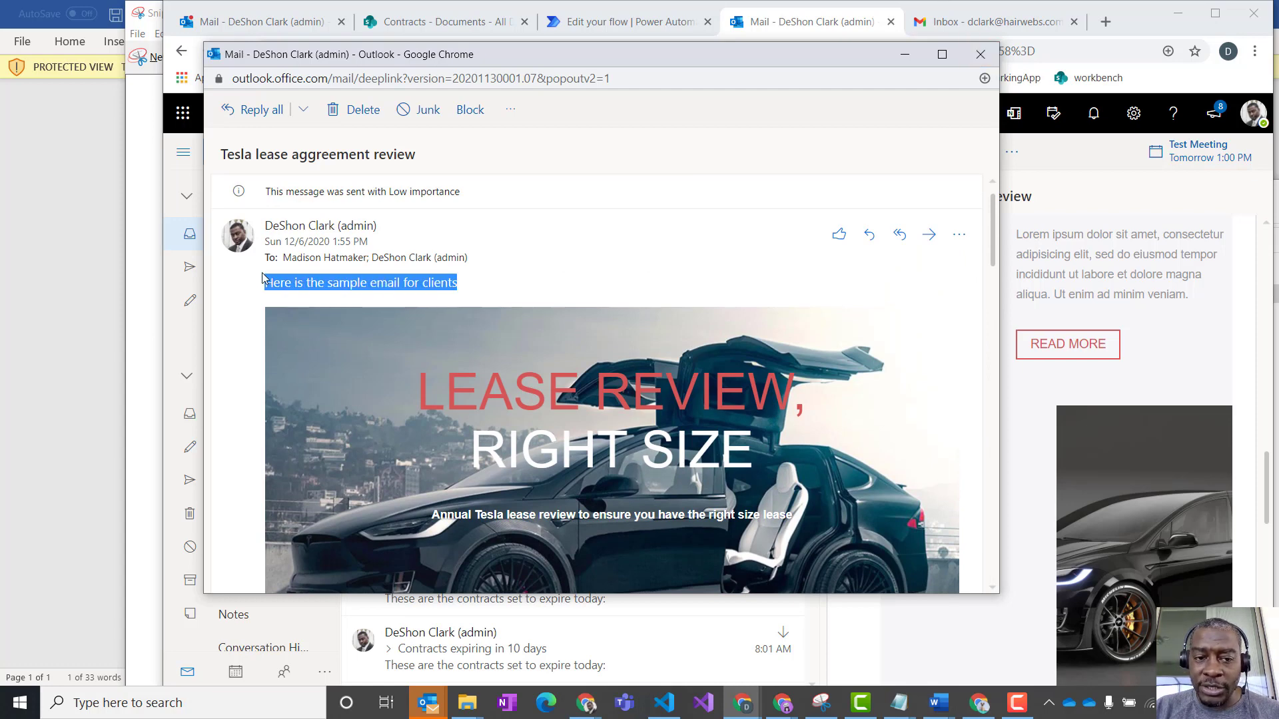
- Close the separate Tesla lease aggreement review e-mail window and switch back to the Send contract to customer flow in Power Automate
click(979, 54)
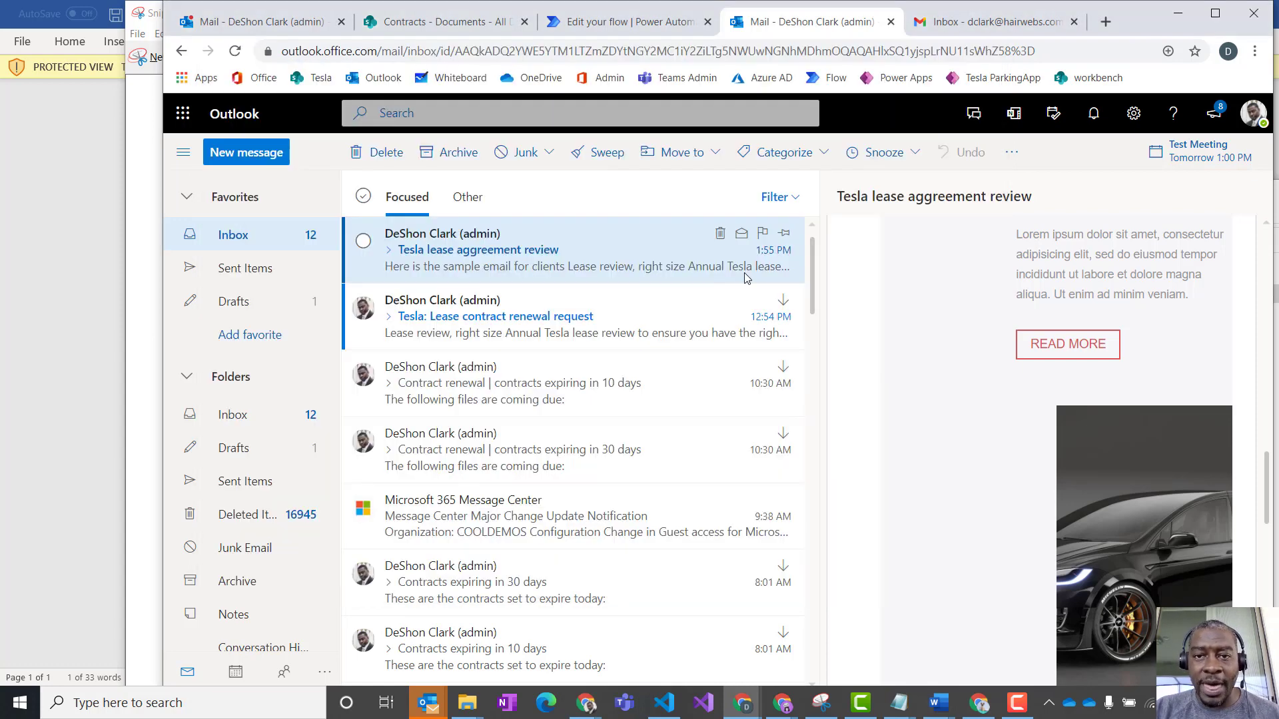
click(597, 27)
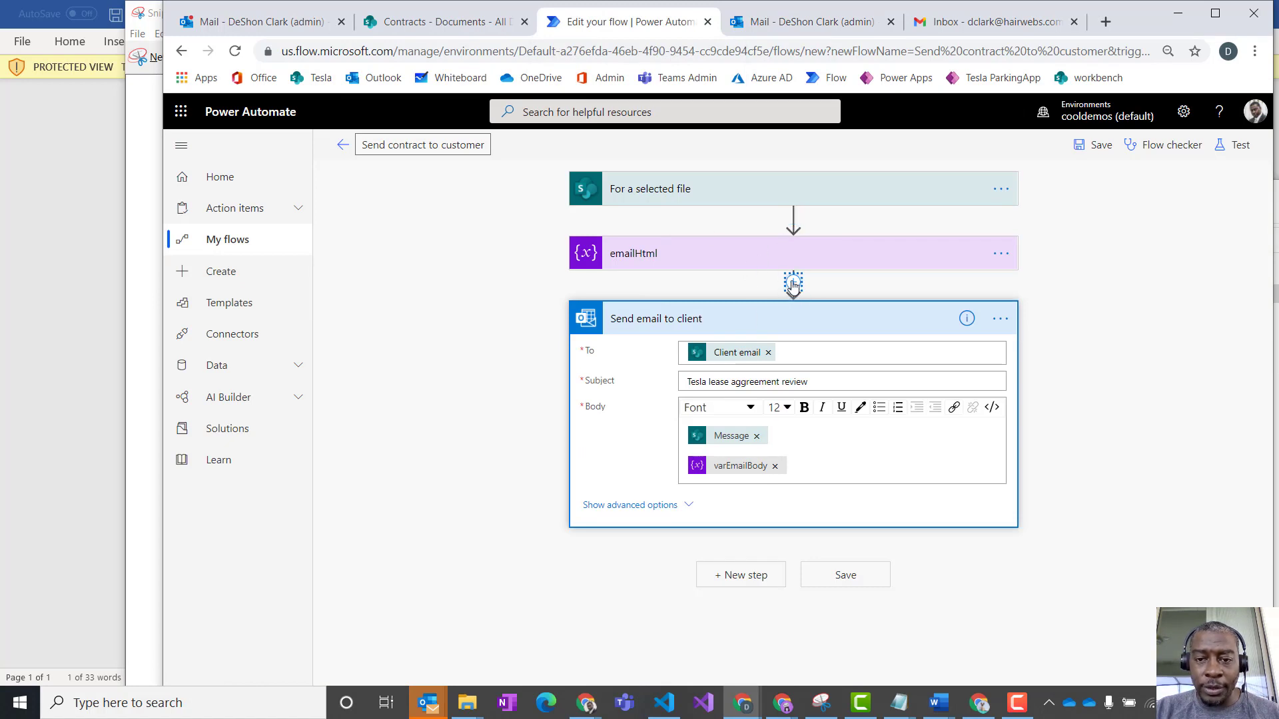
click(792, 282)
click(791, 305)
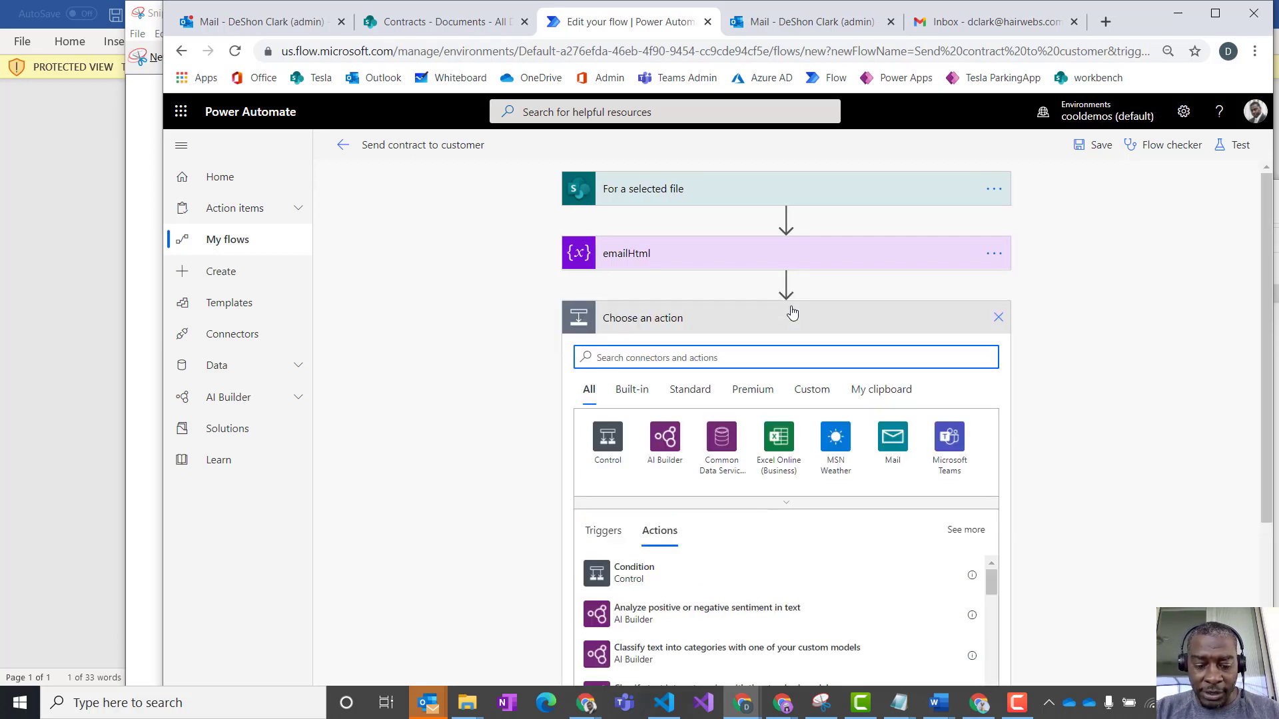
text(get file)
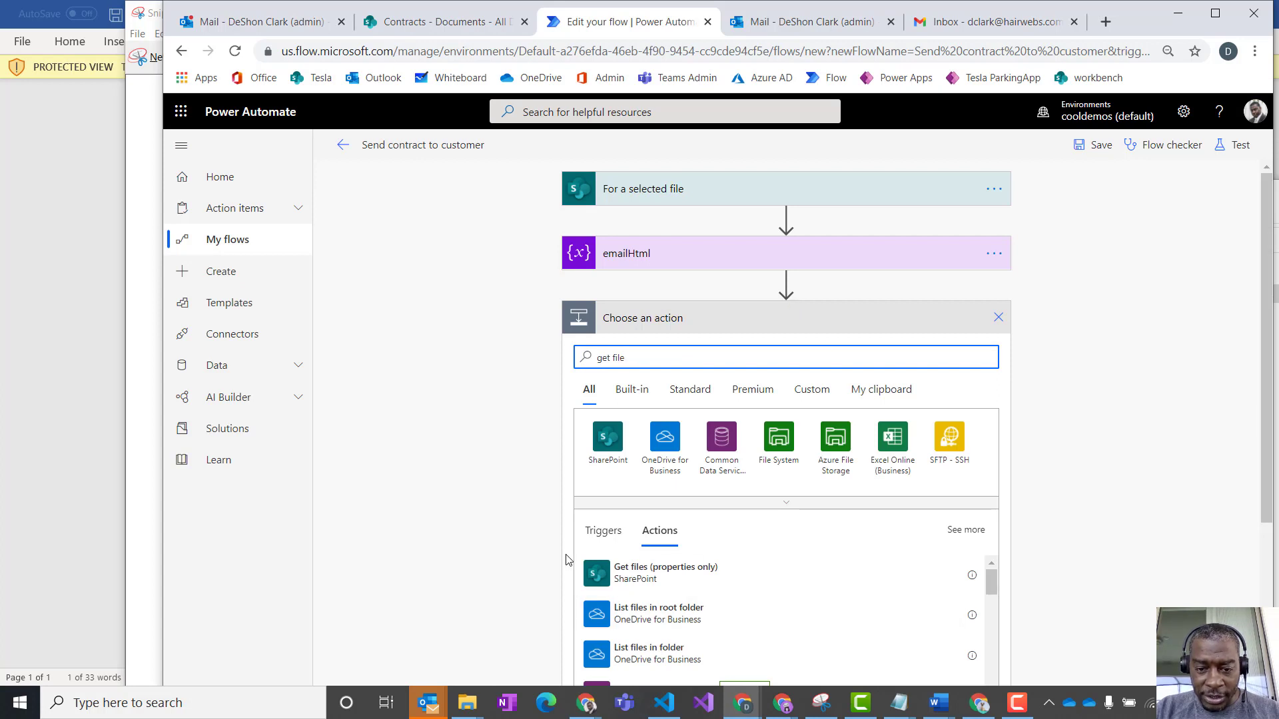
click(660, 574)
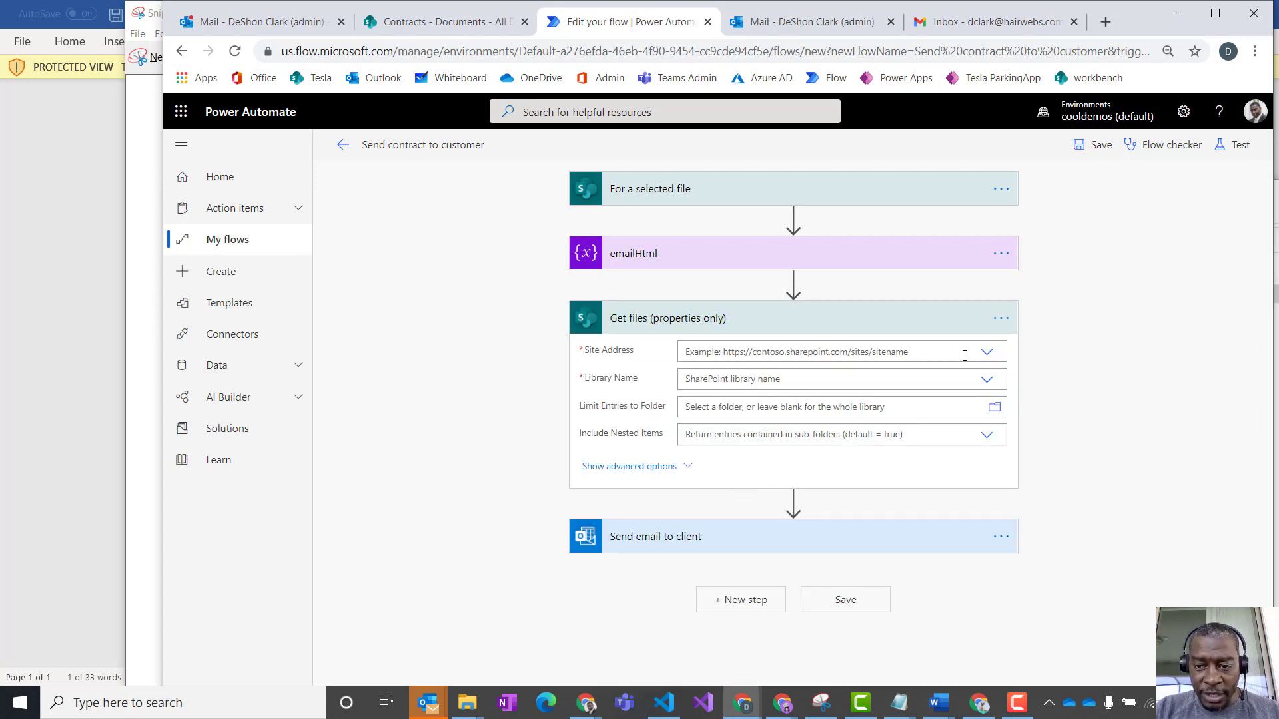
click(986, 352)
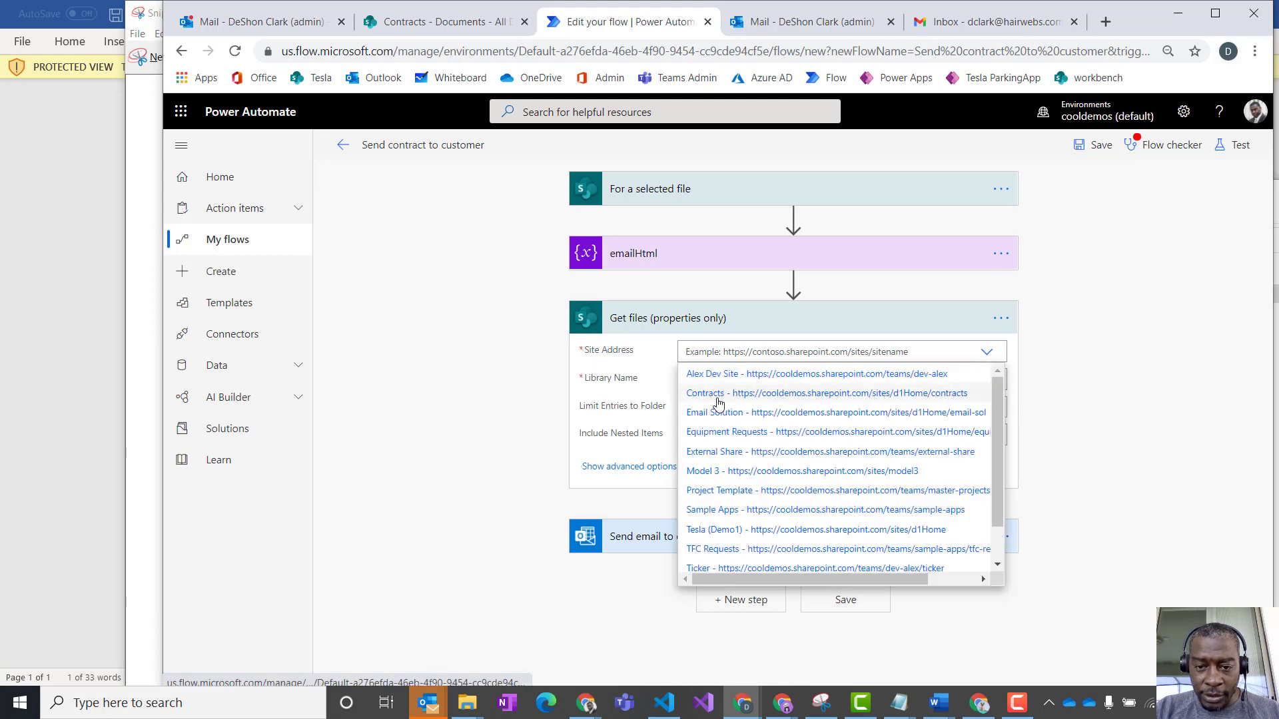
click(722, 393)
click(985, 379)
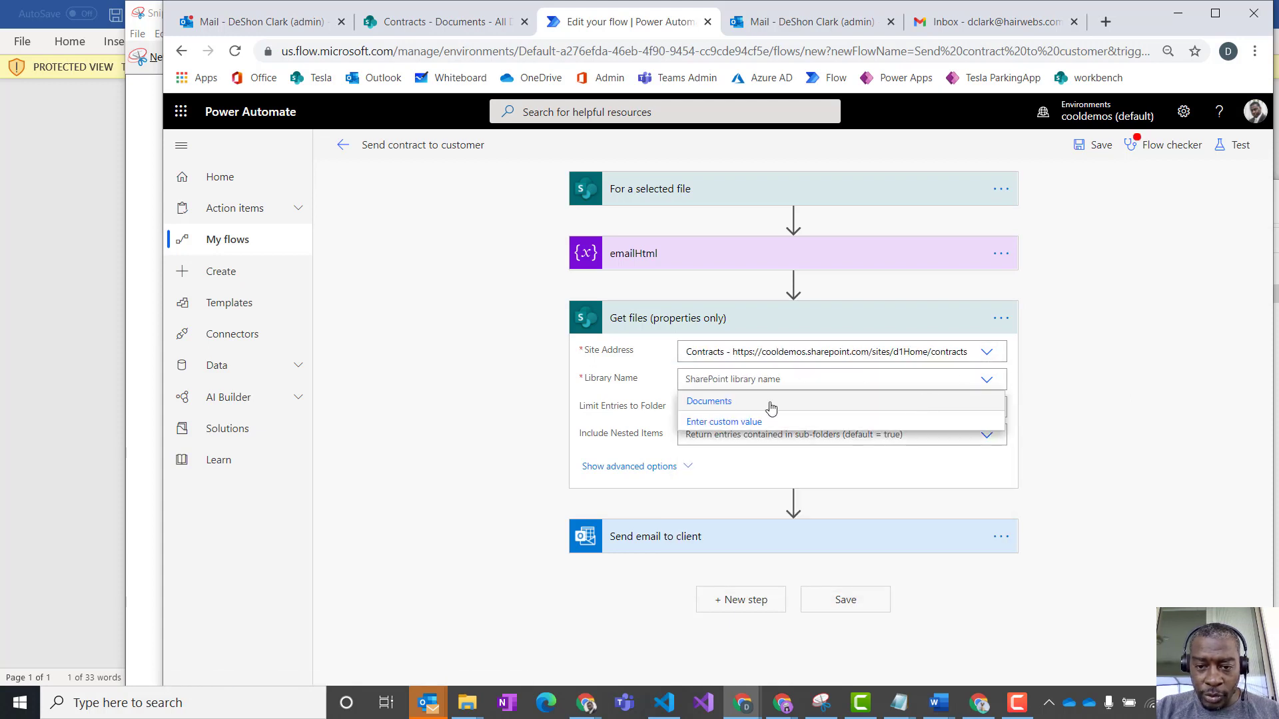
click(709, 402)
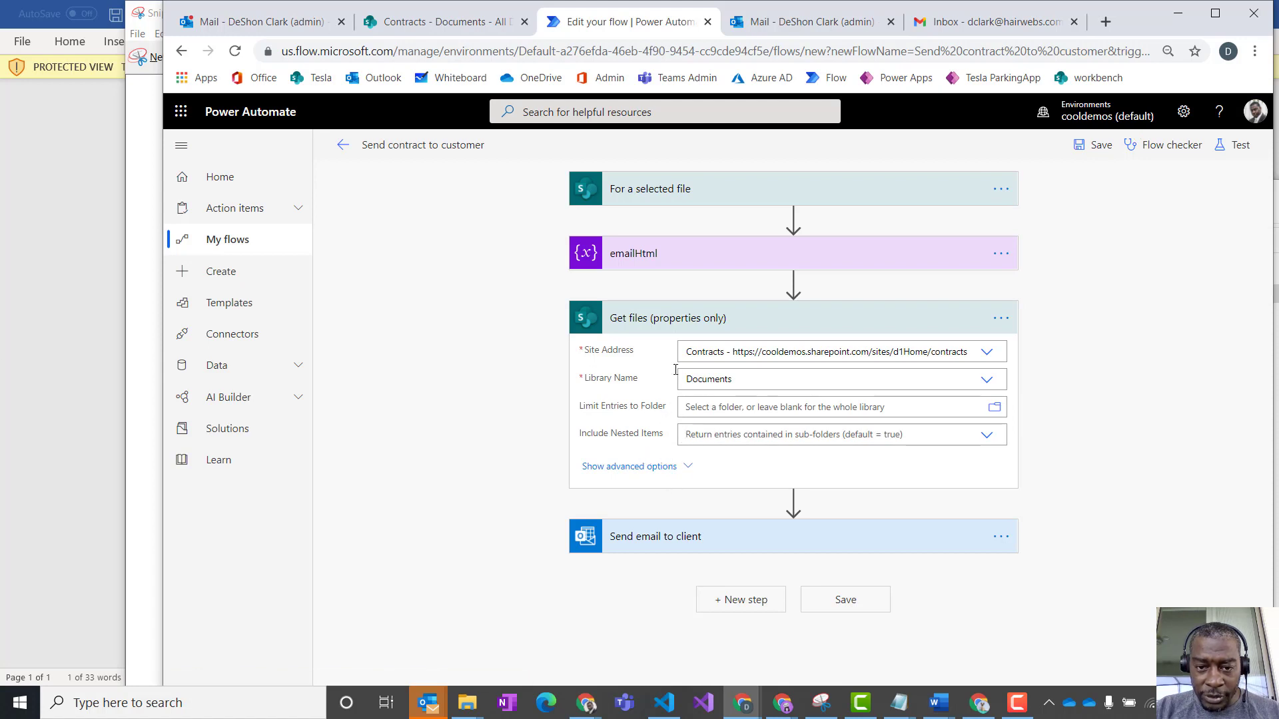
click(1001, 319)
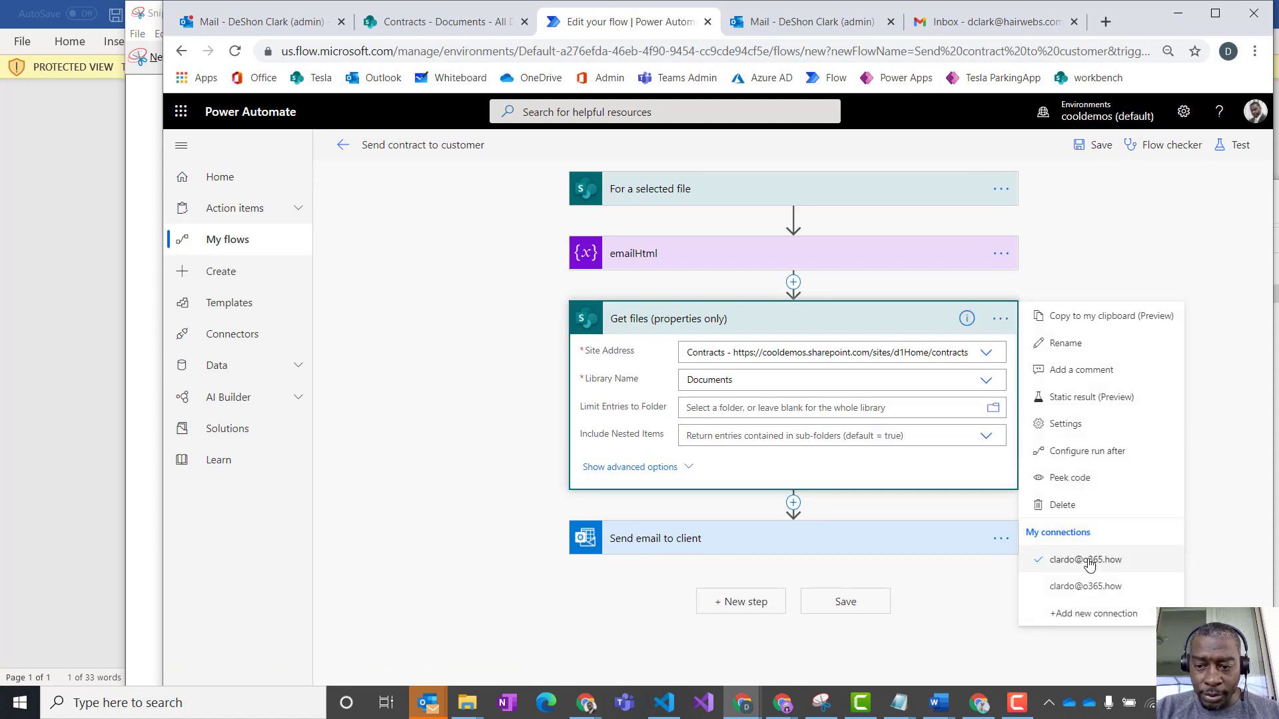
click(1062, 505)
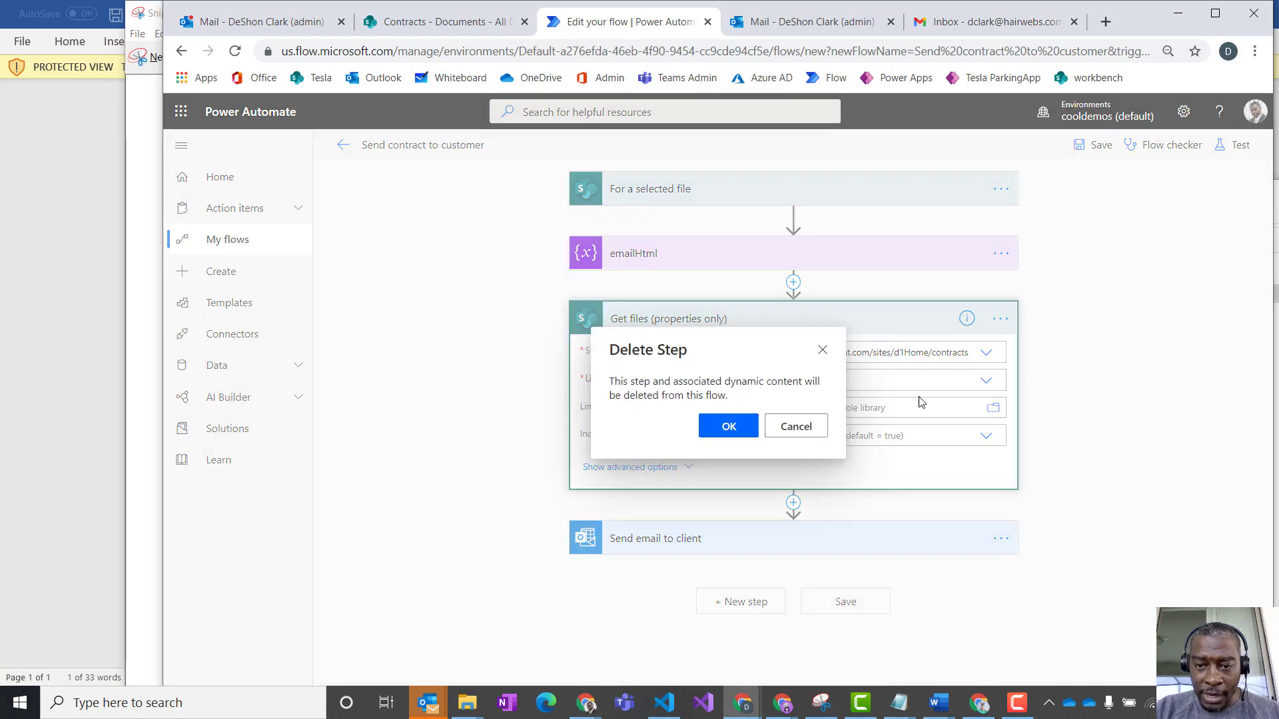
click(728, 427)
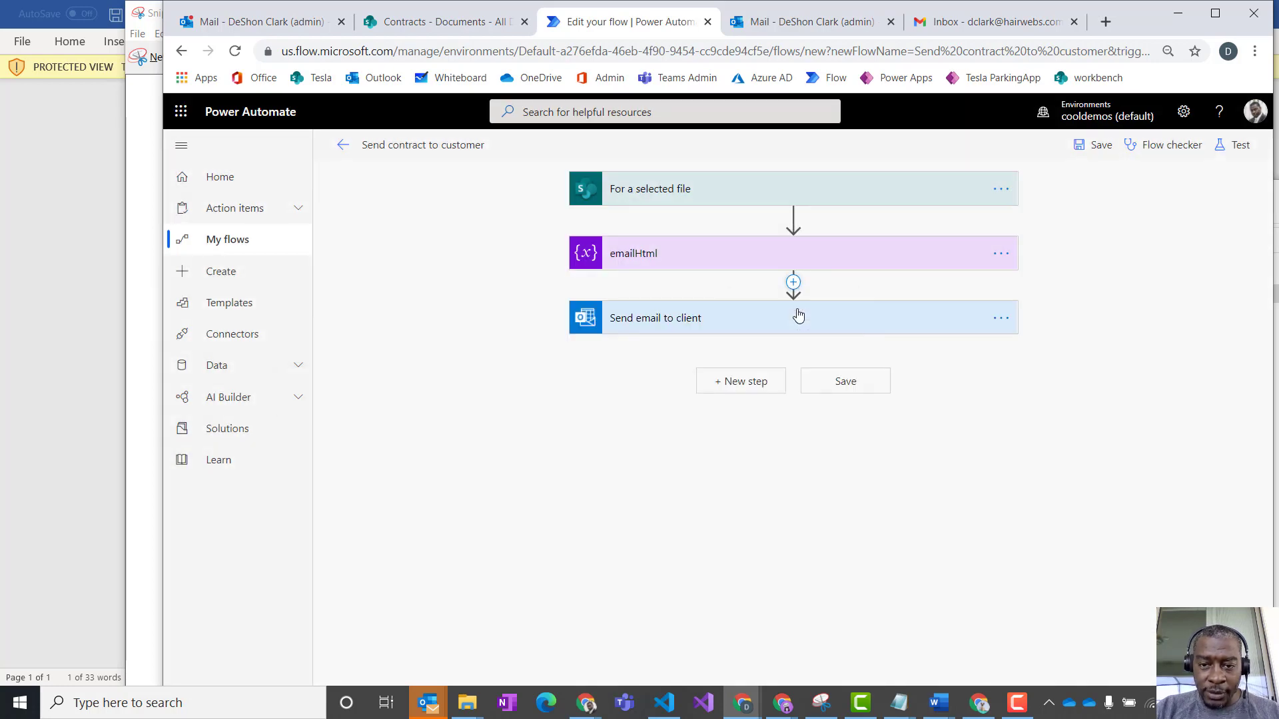
- Insert a SharePoint Get file properties action between emailHtml and Send email to client
click(799, 315)
text(get f)
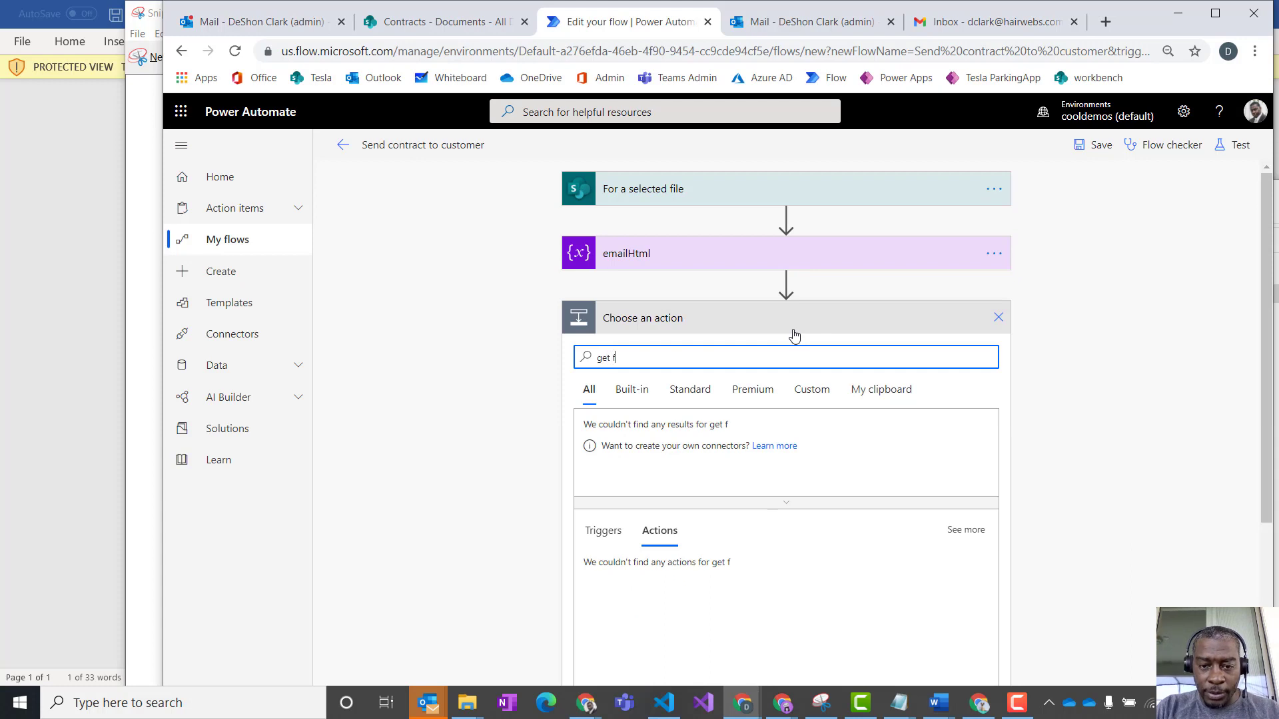
text(ile)
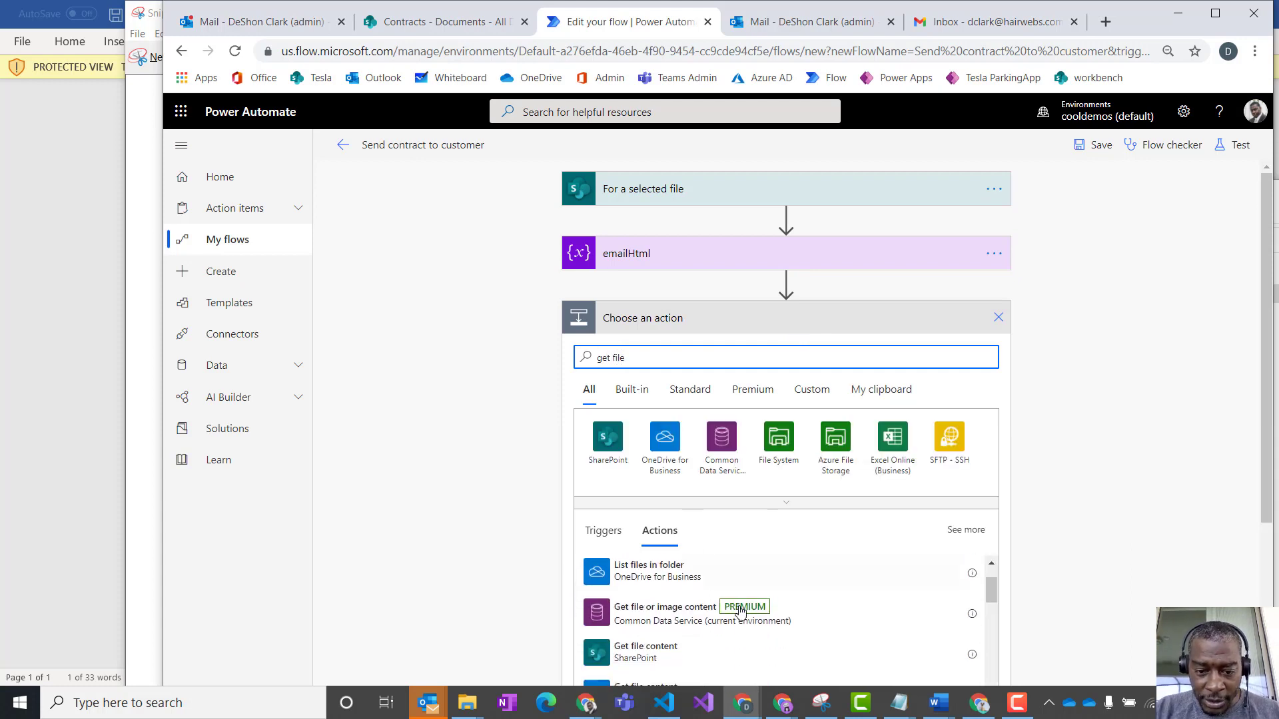
scroll(739, 611, down, 2)
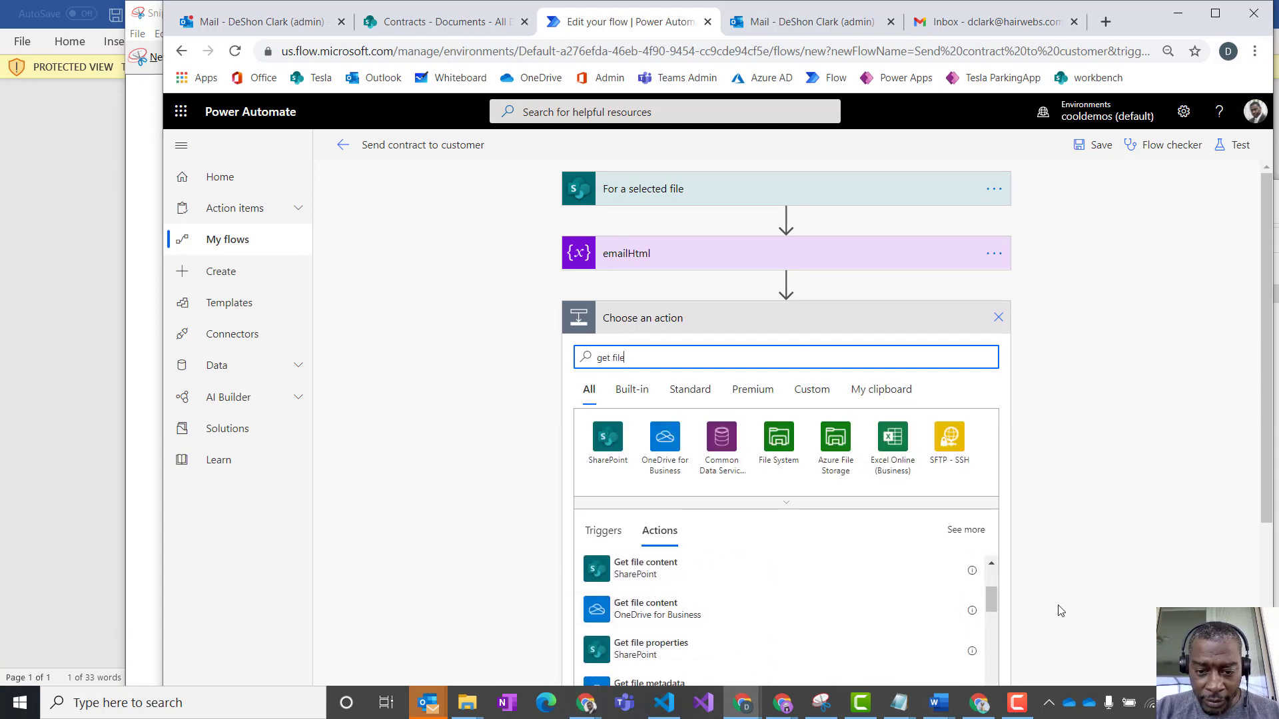
scroll(1061, 611, down, 1)
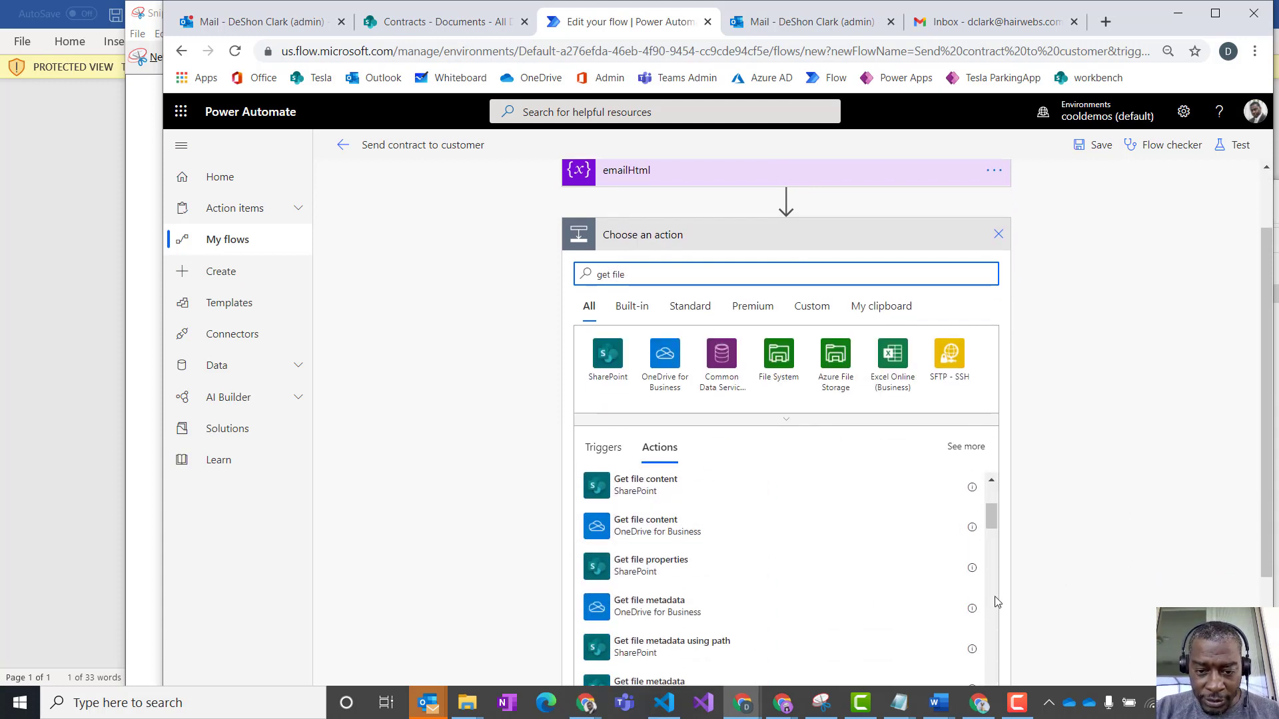
click(645, 565)
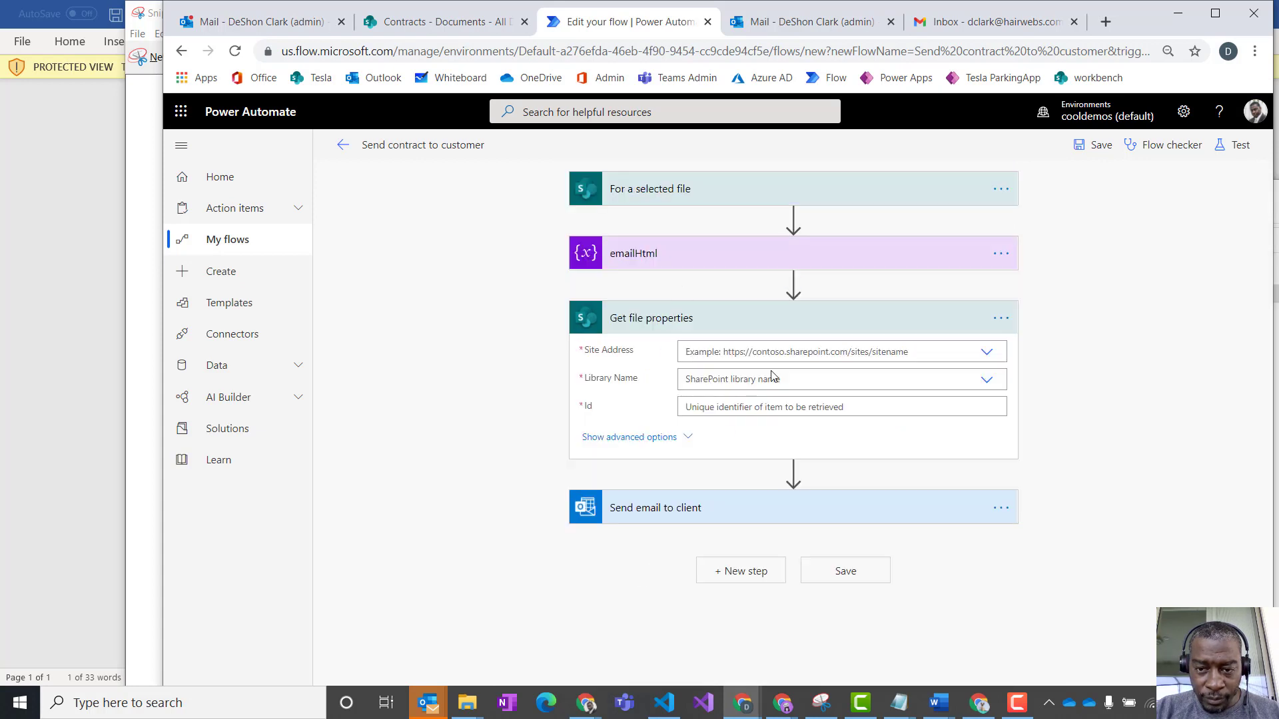
- Point Get file properties to the Contracts site and Documents library, with the selected file's ID as Id
click(983, 354)
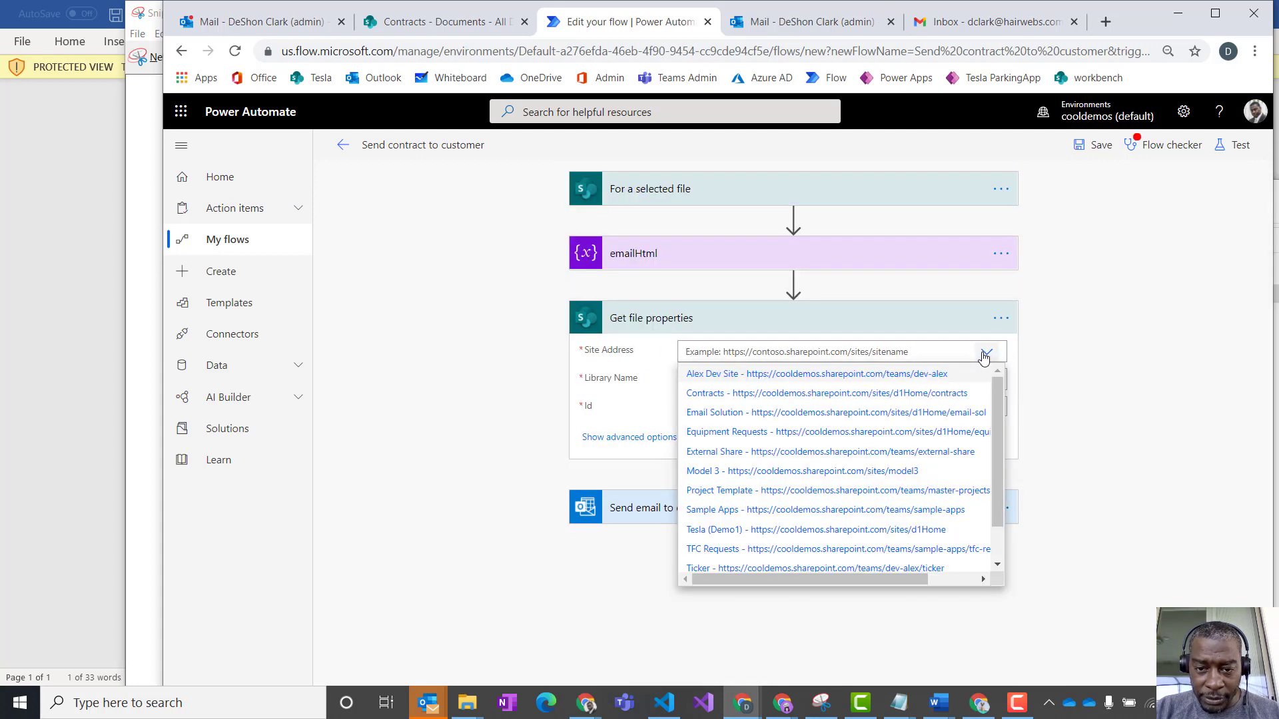
click(706, 393)
click(987, 380)
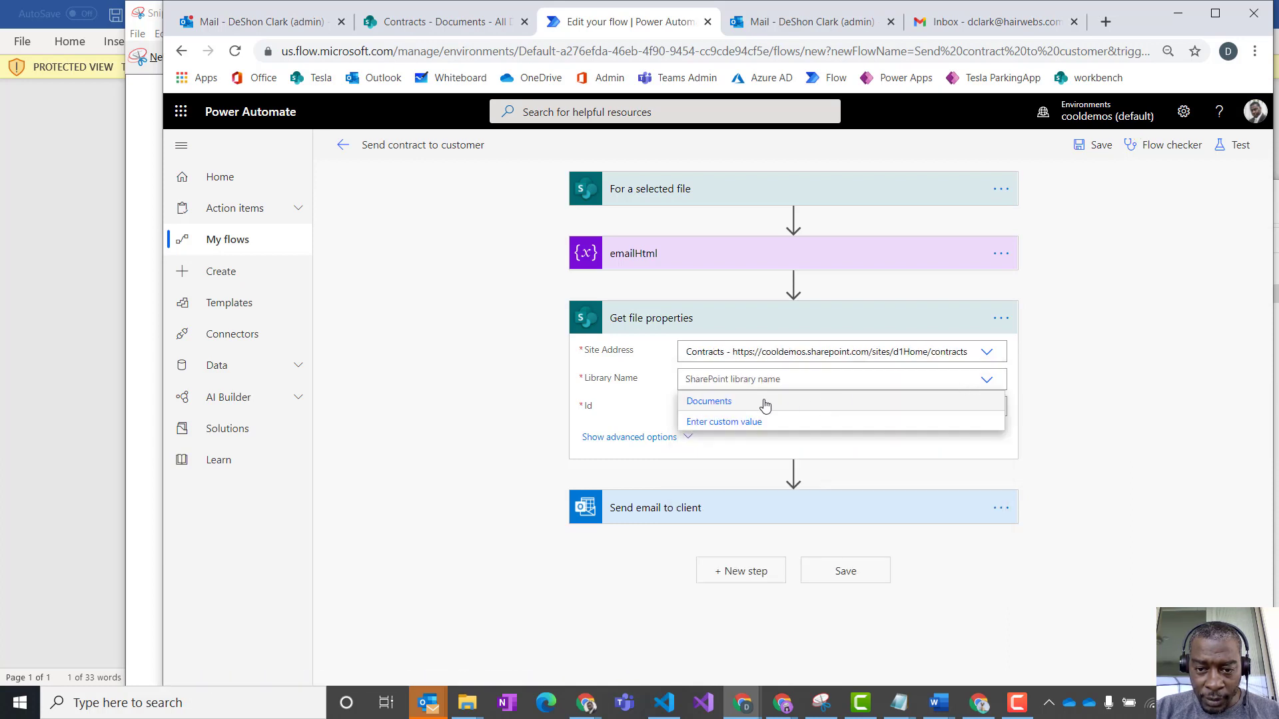
click(711, 402)
click(717, 408)
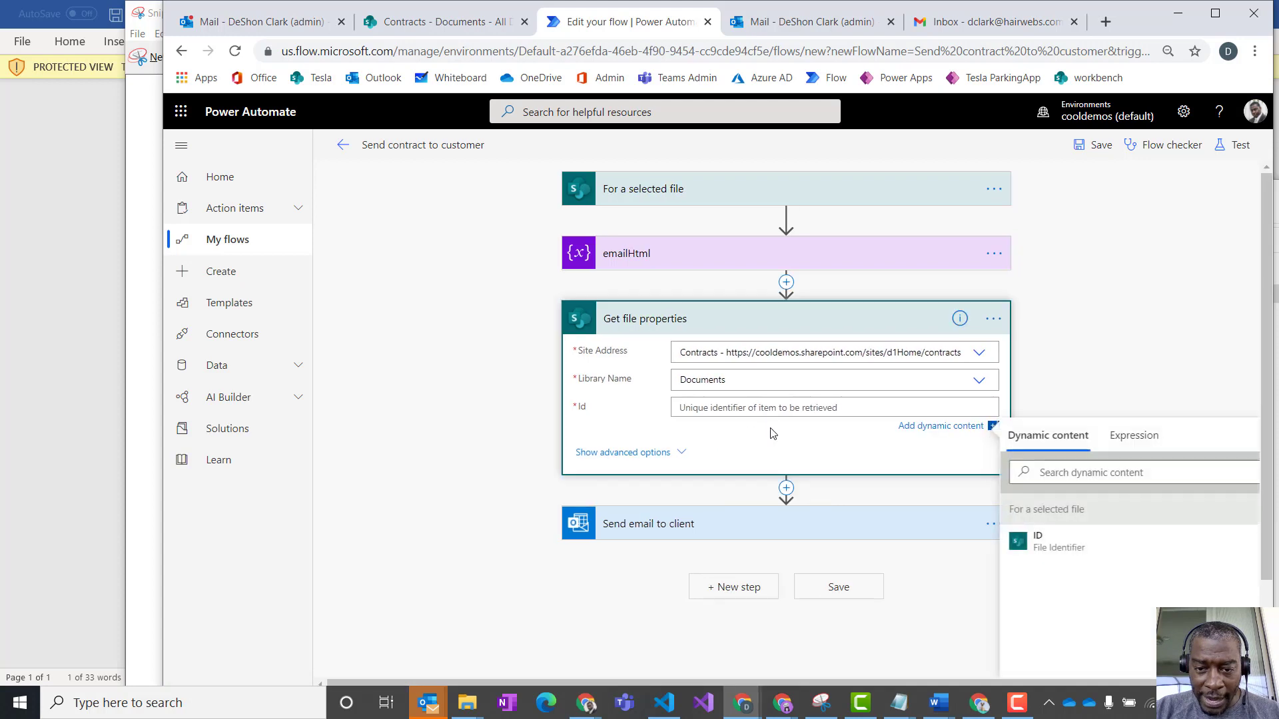
click(1042, 543)
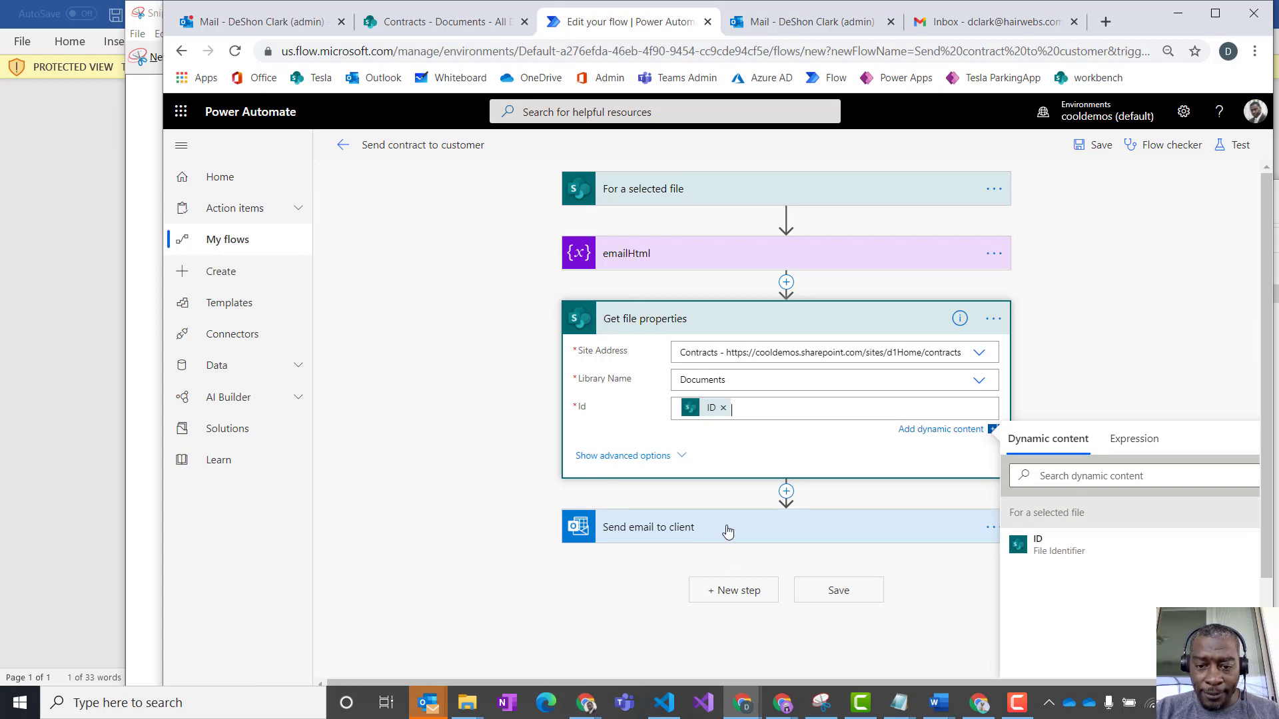
- Insert a OneDrive for Business Create file action between Get file properties and Send email to client
click(786, 491)
click(776, 513)
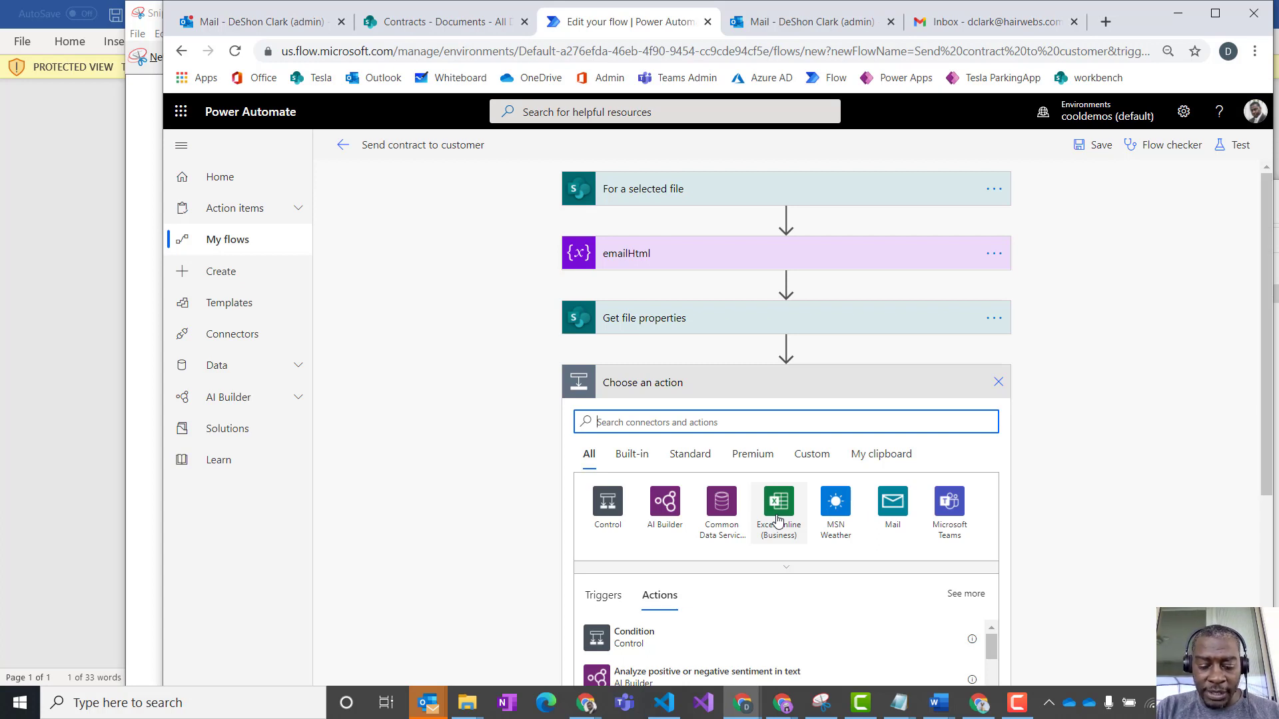
text(crear)
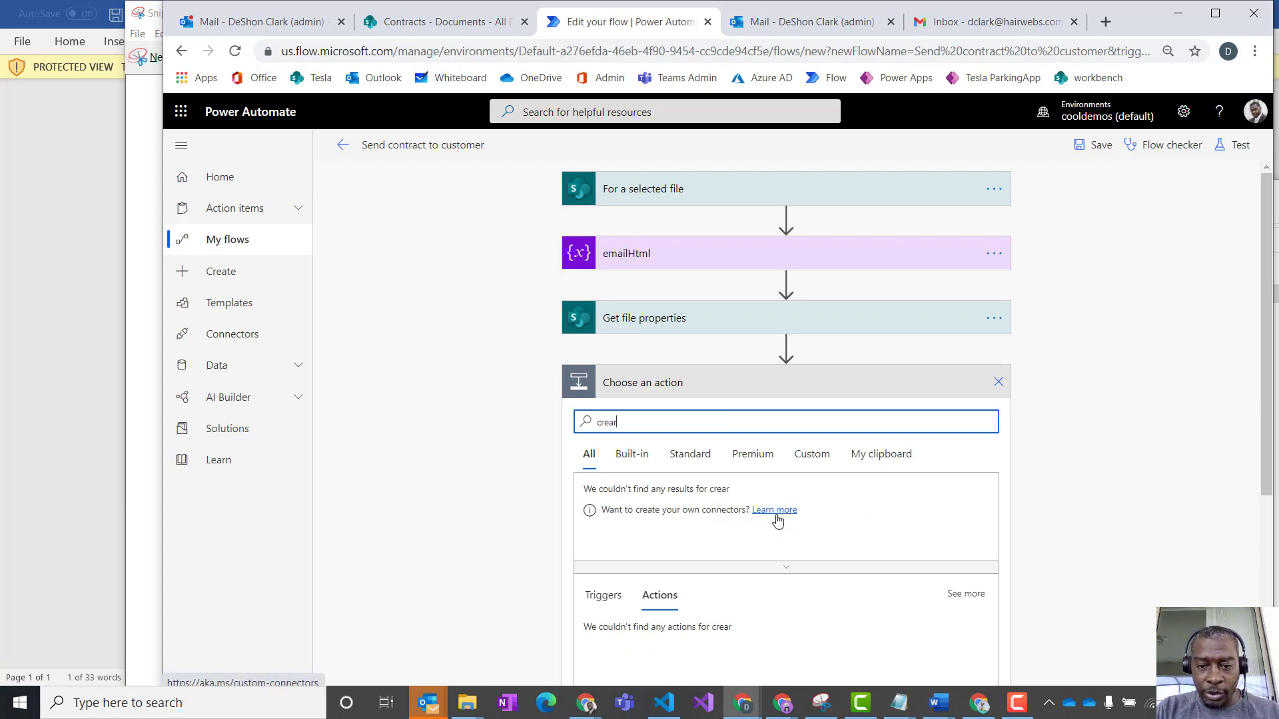
text(te file)
key(BackSpace)
key(BackSpace)
key(BackSpace)
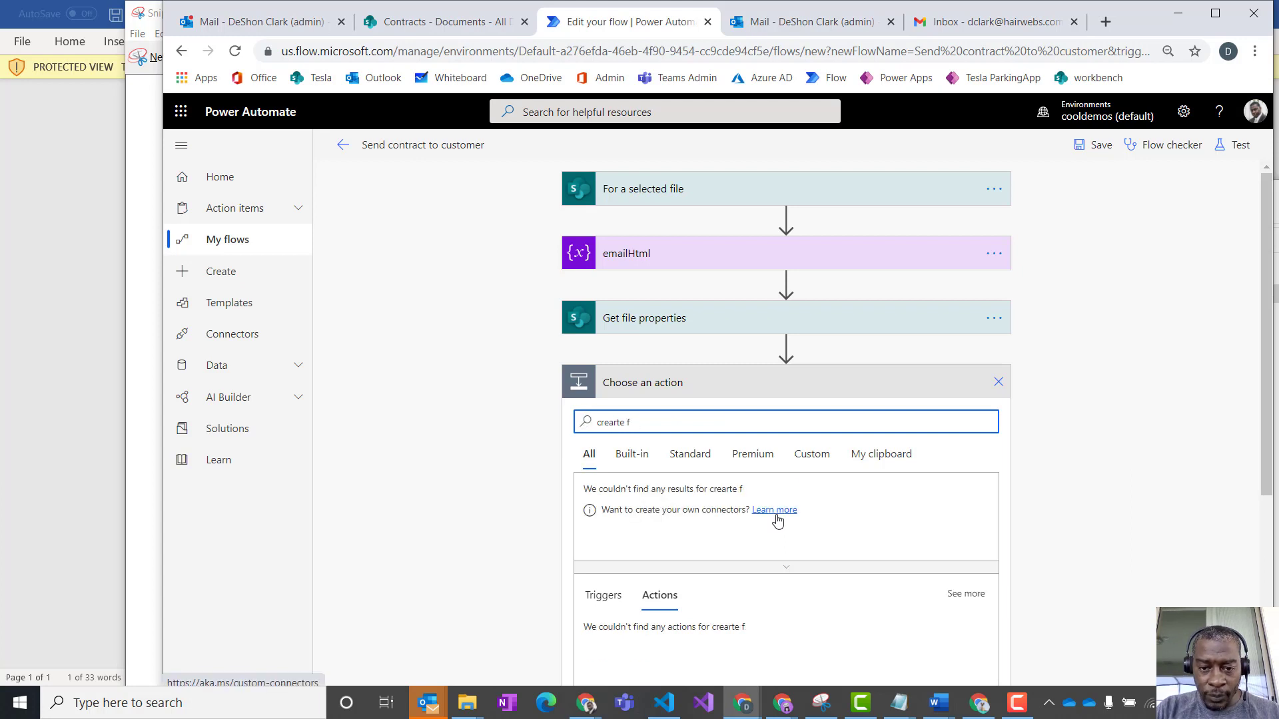
text(e)
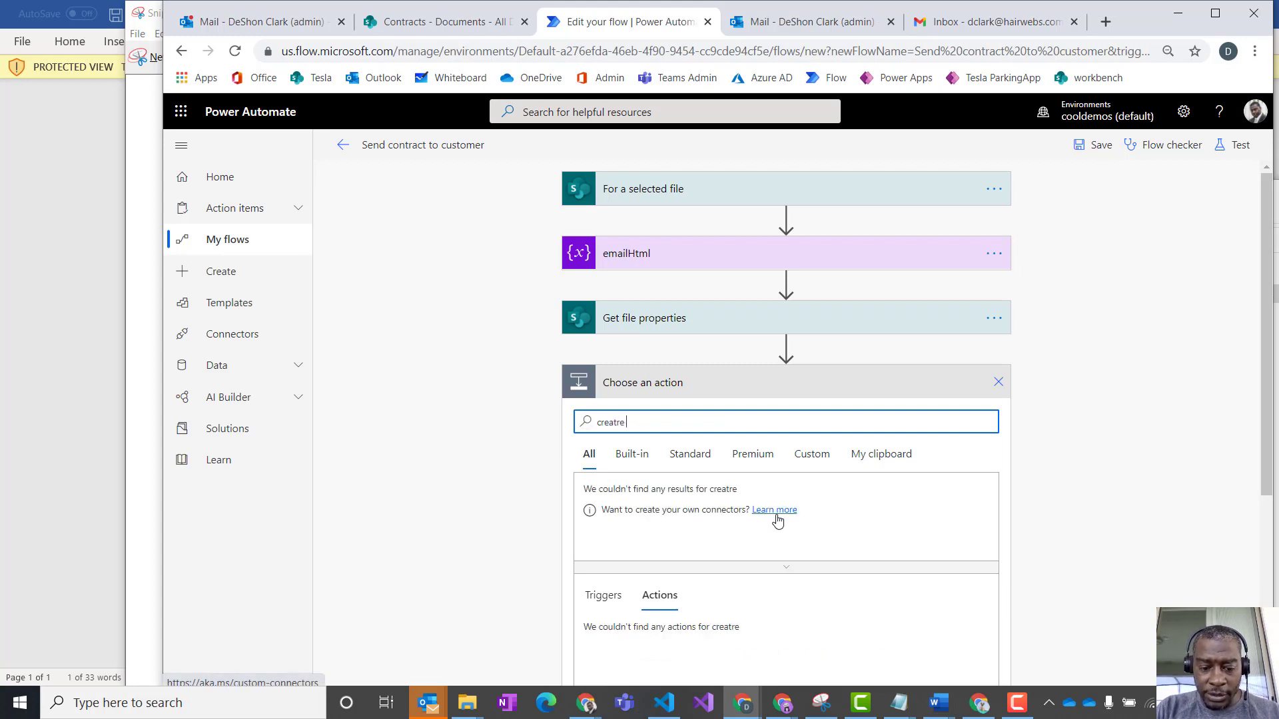
key(BackSpace)
key(BackSpace)
key(BackSpace)
text(tr)
key(BackSpace)
key(BackSpace)
text(e file)
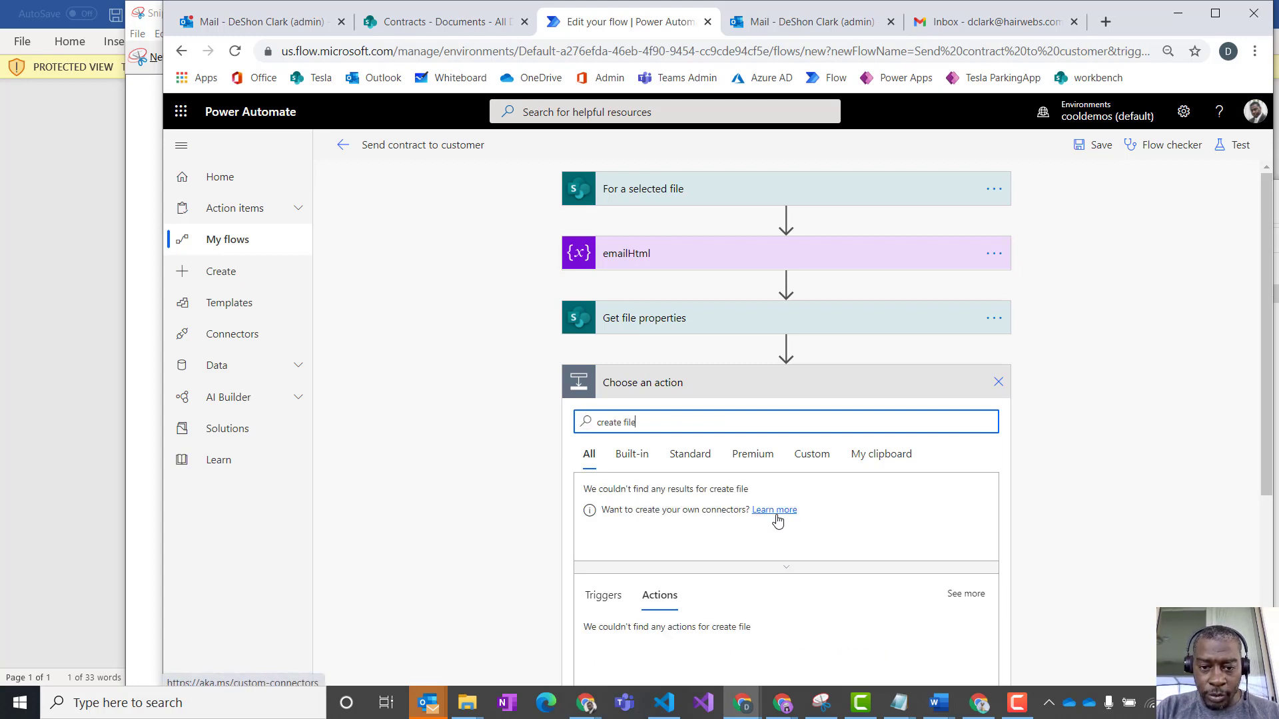
scroll(813, 619, down, 3)
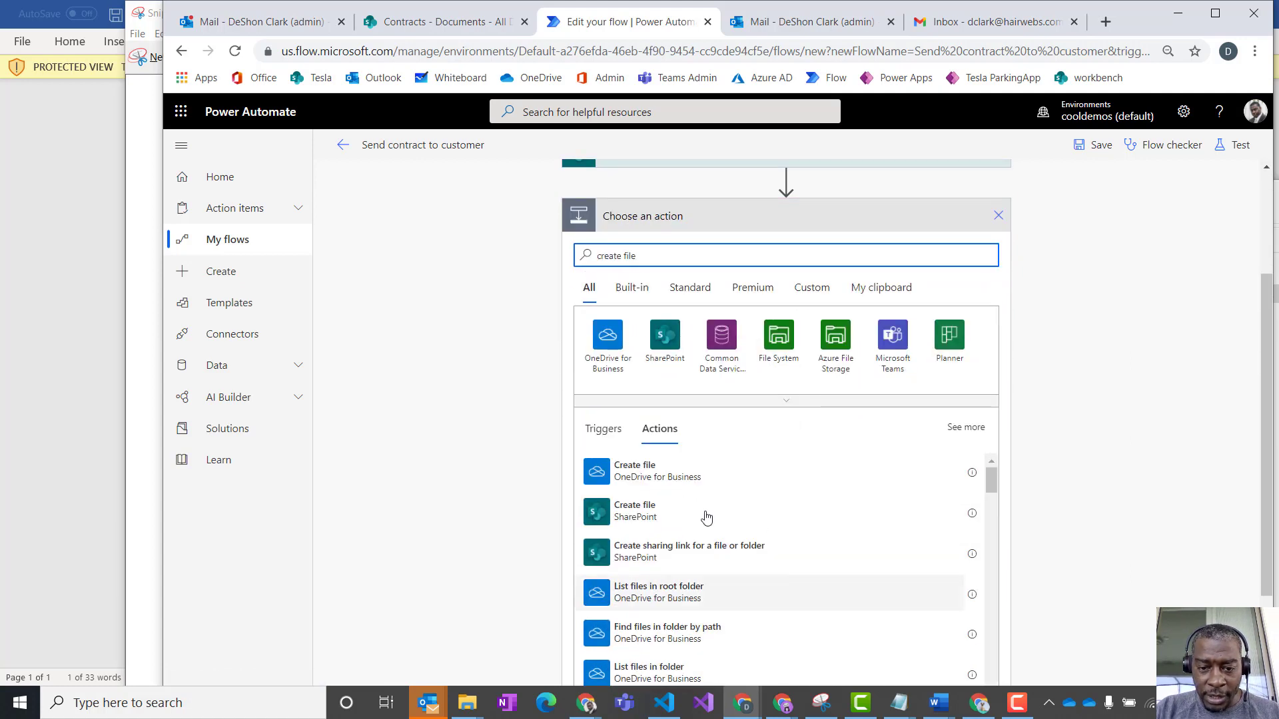
click(644, 481)
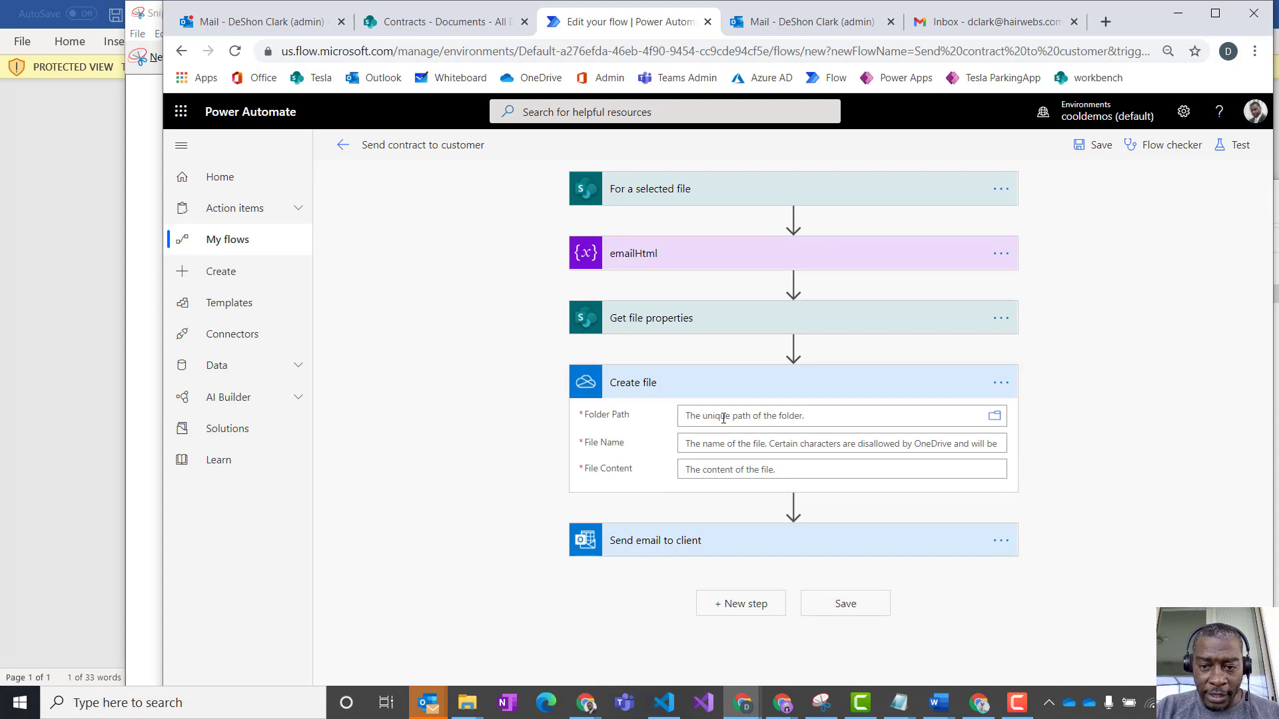
- Check the connection used by the Create file action and set its folder path to /lease-contracts
click(1001, 384)
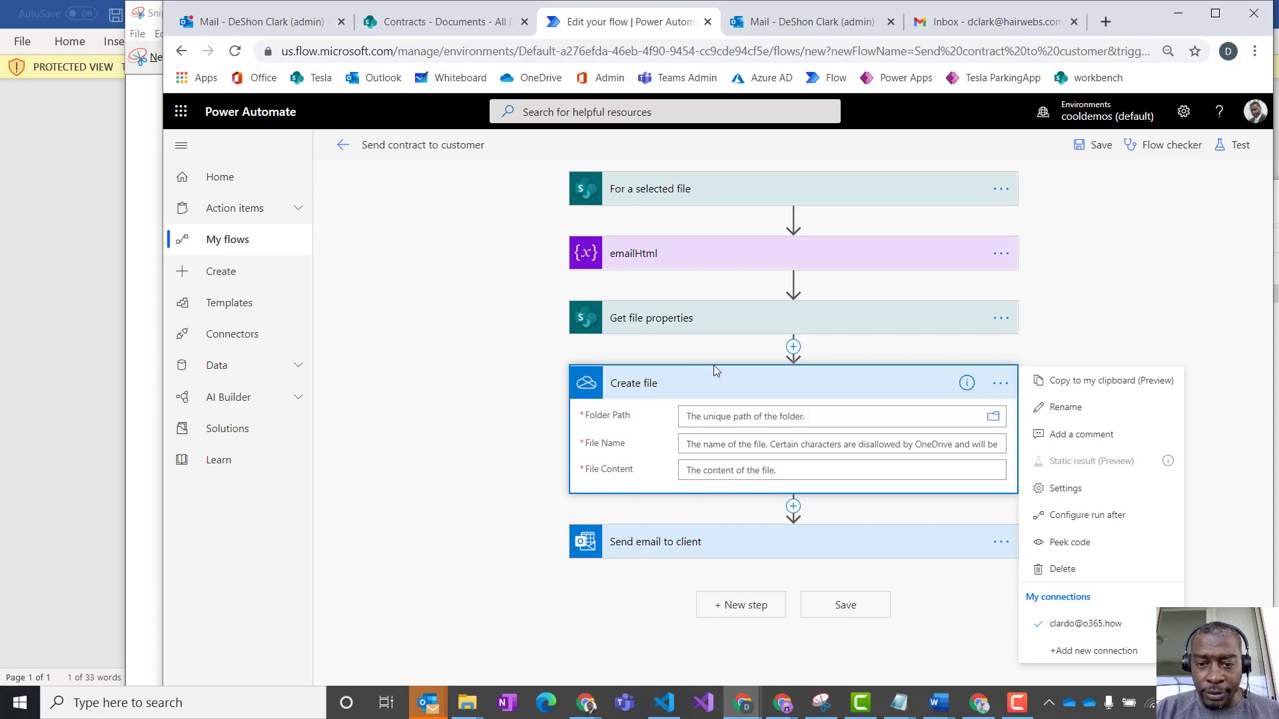
click(732, 420)
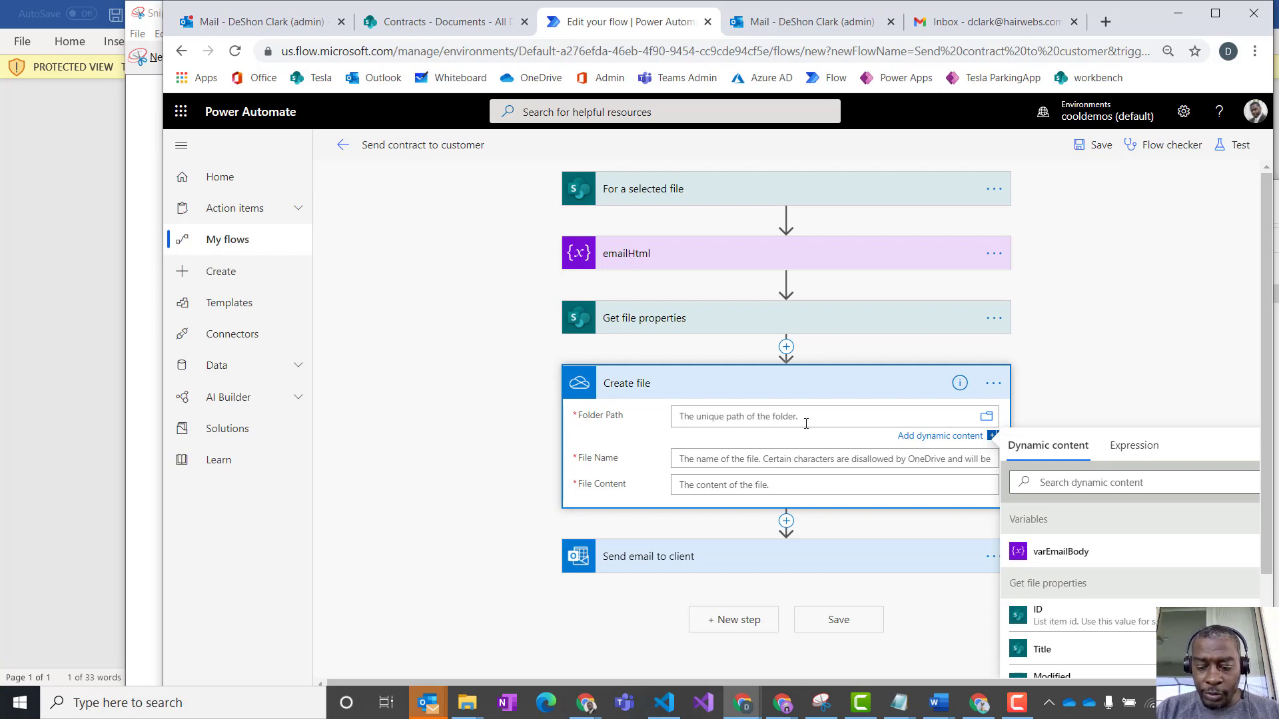
text(/lease-contracts)
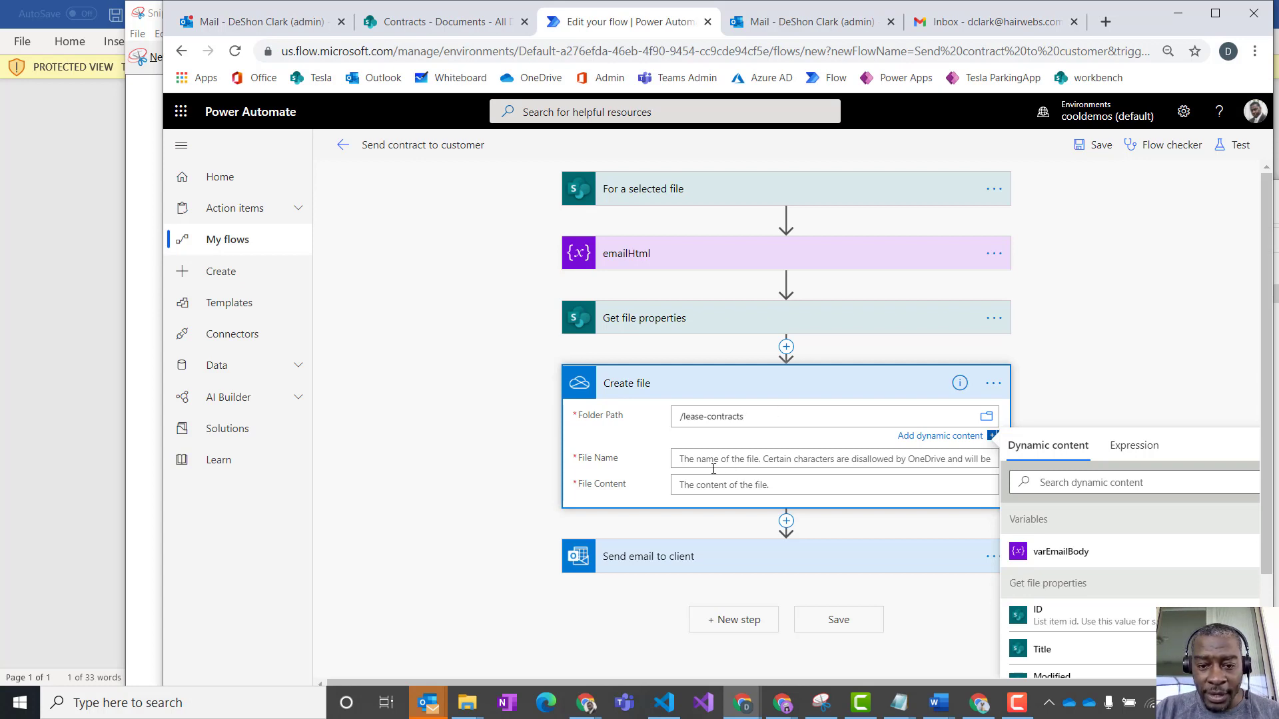
- Set the Create file action's file name to the fileName value from For a selected file
scroll(1146, 640, down, 1)
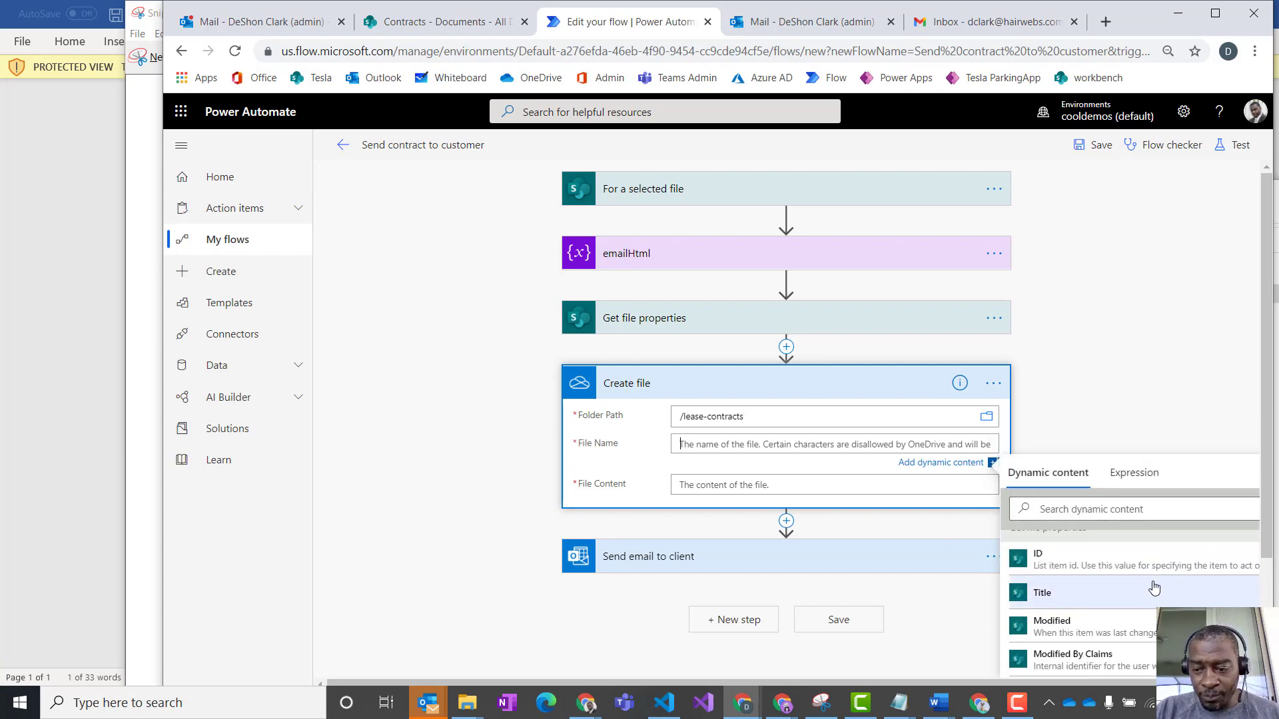
scroll(1266, 541, down, 2)
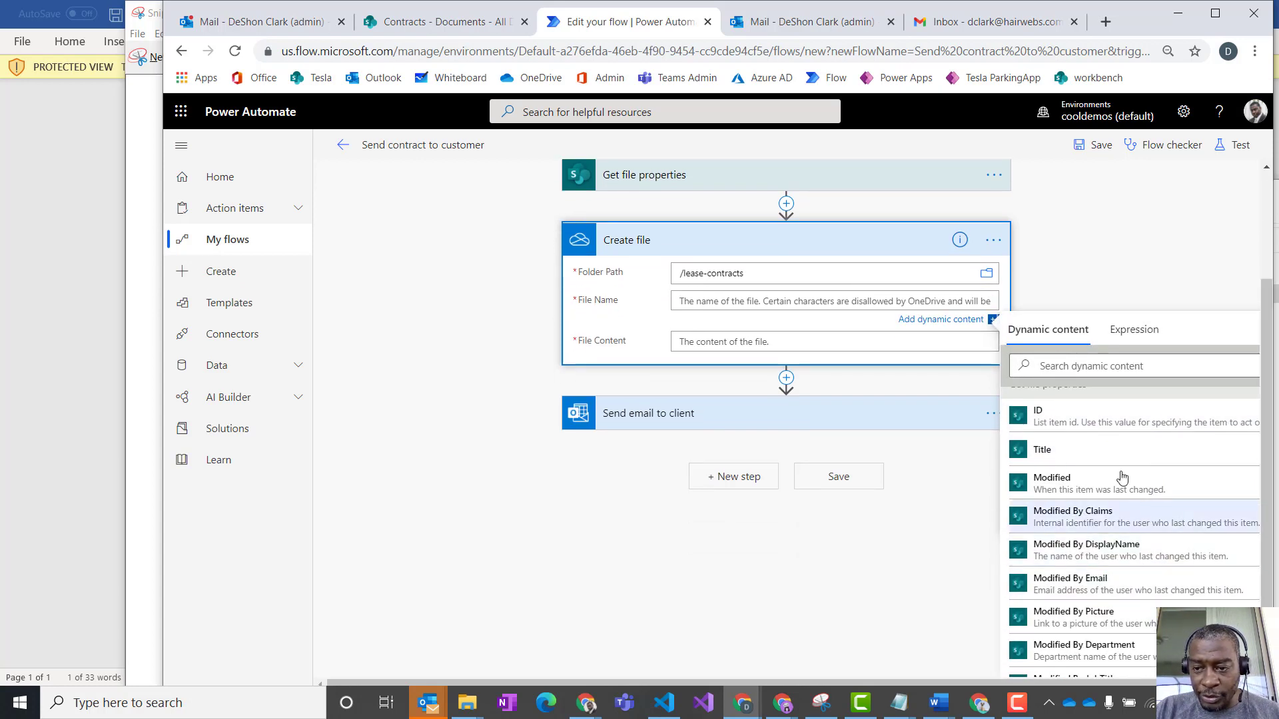
scroll(1113, 509, down, 10)
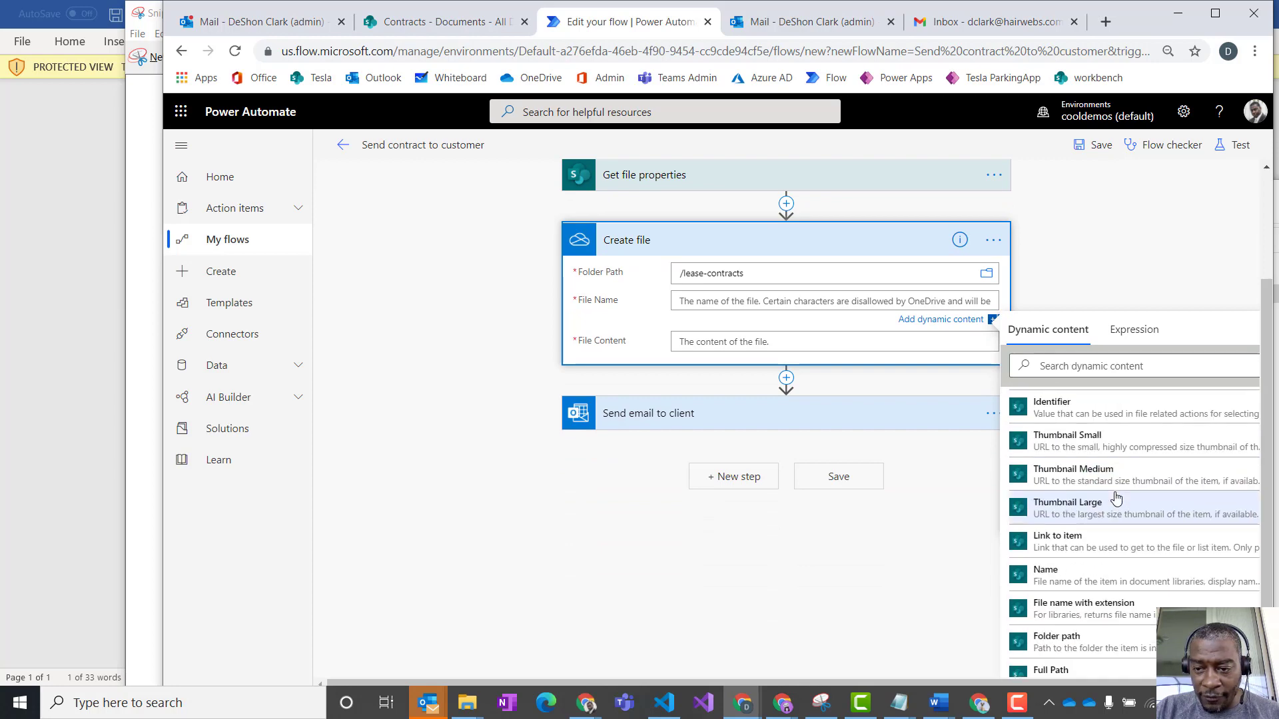
click(1086, 367)
text(file n)
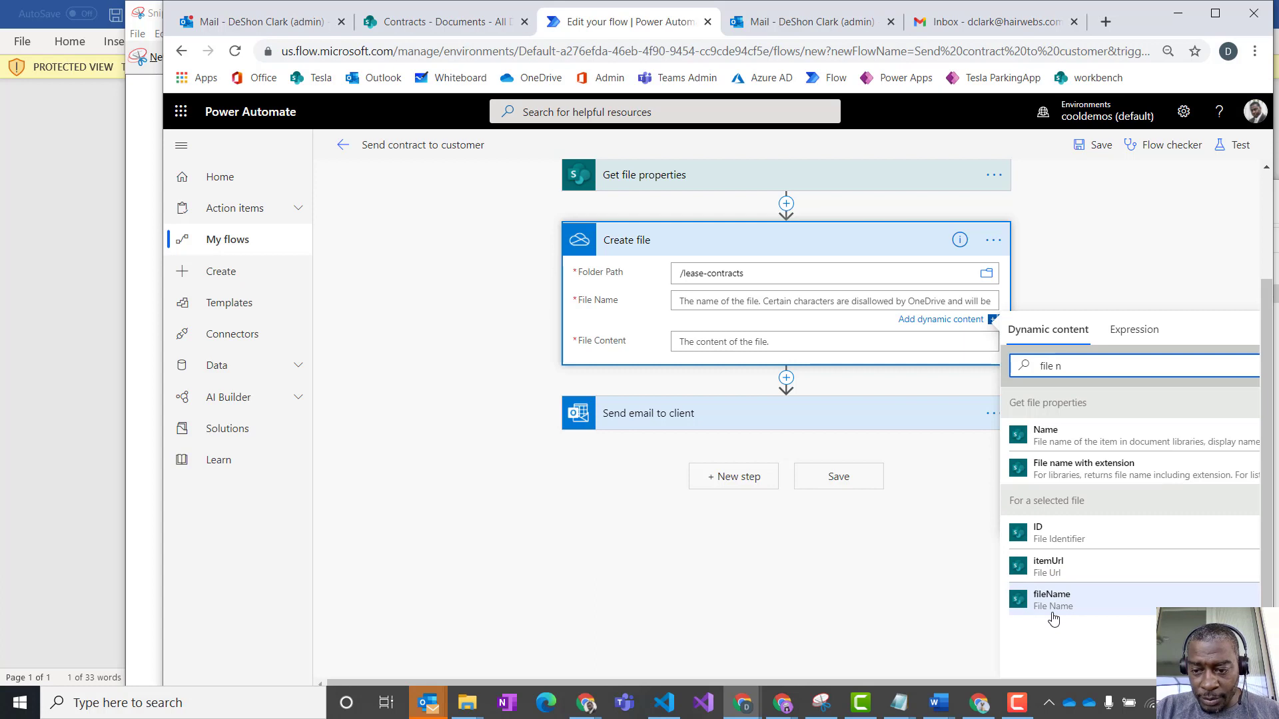
click(1052, 607)
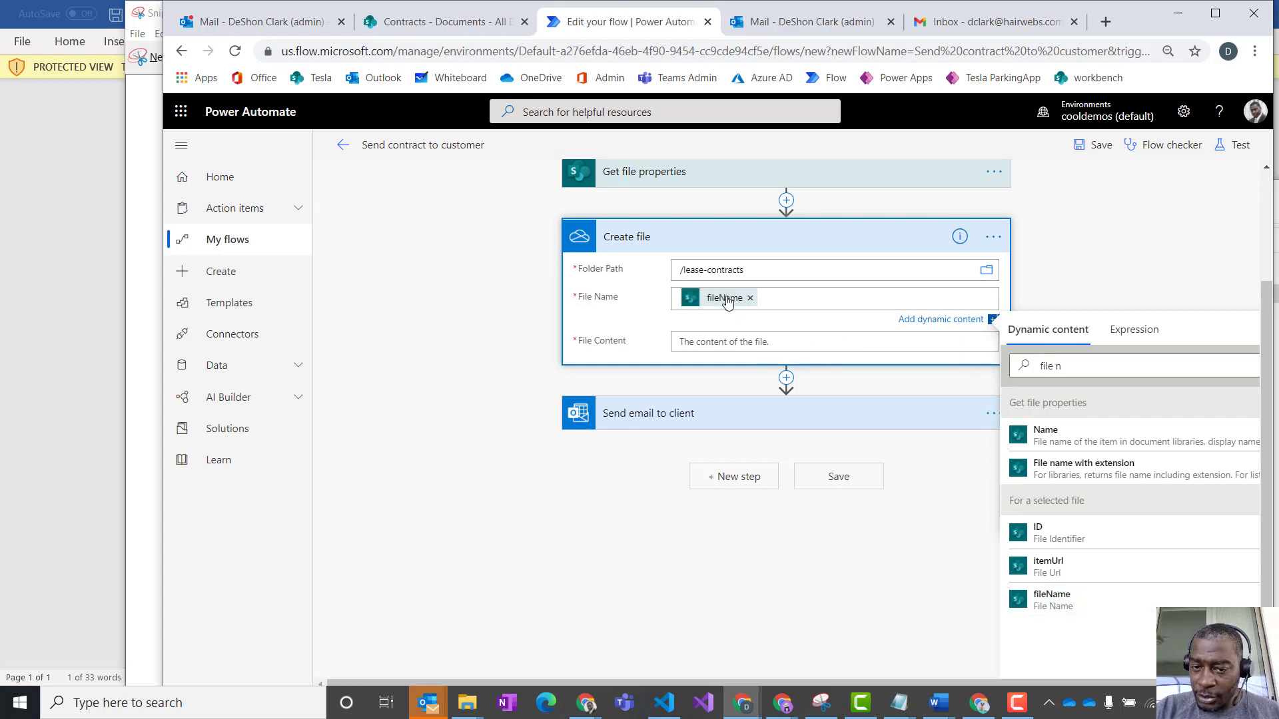
- Search the dynamic content for a file content value to use as the Create file action's File Content
click(709, 343)
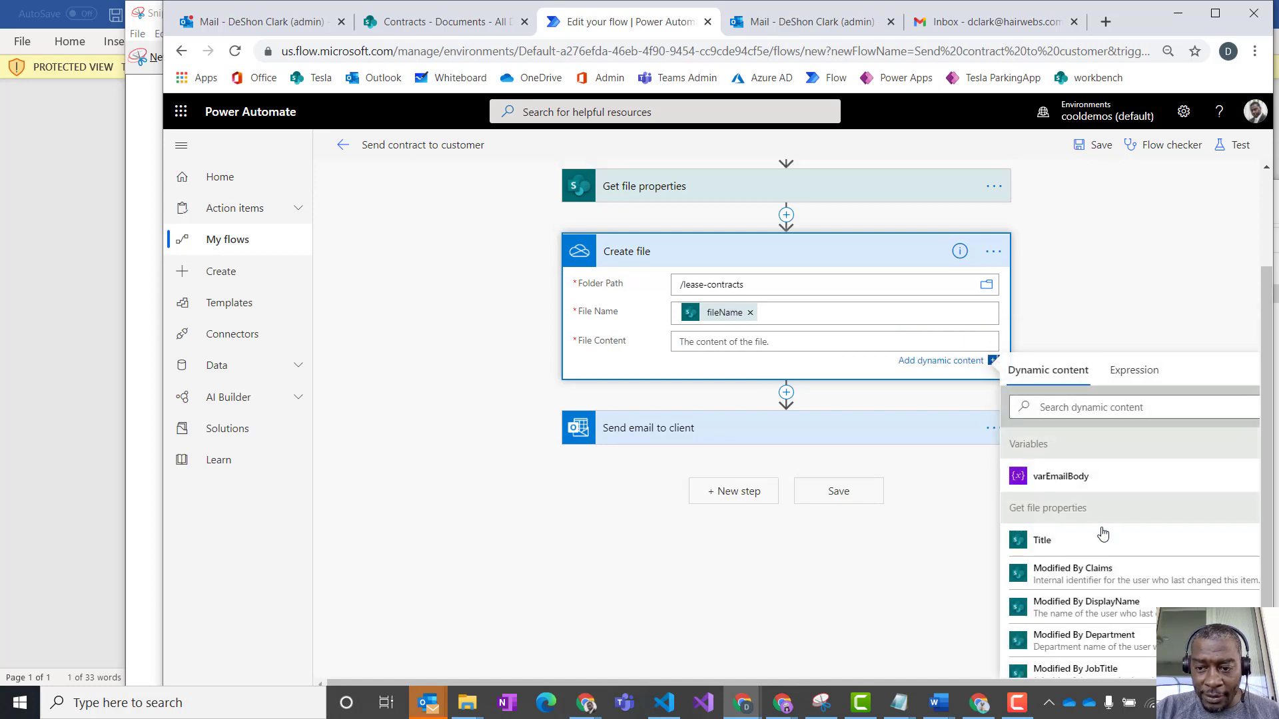
click(1098, 408)
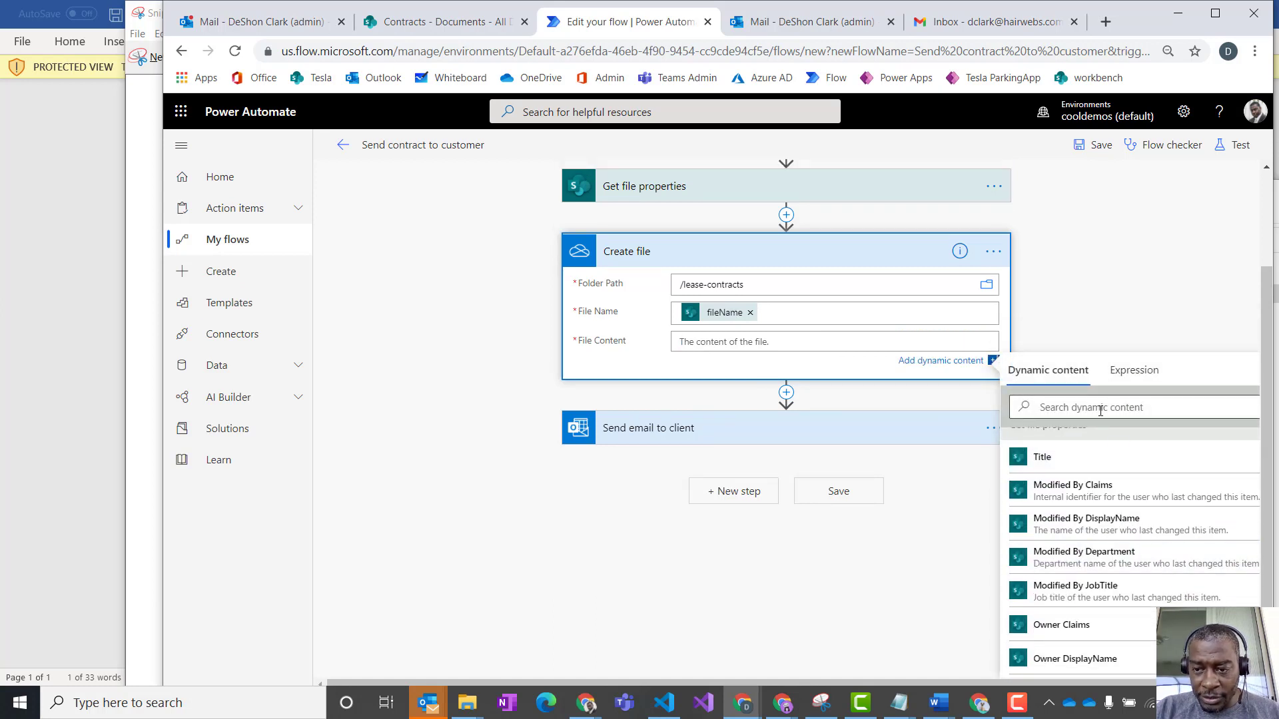
text(file c)
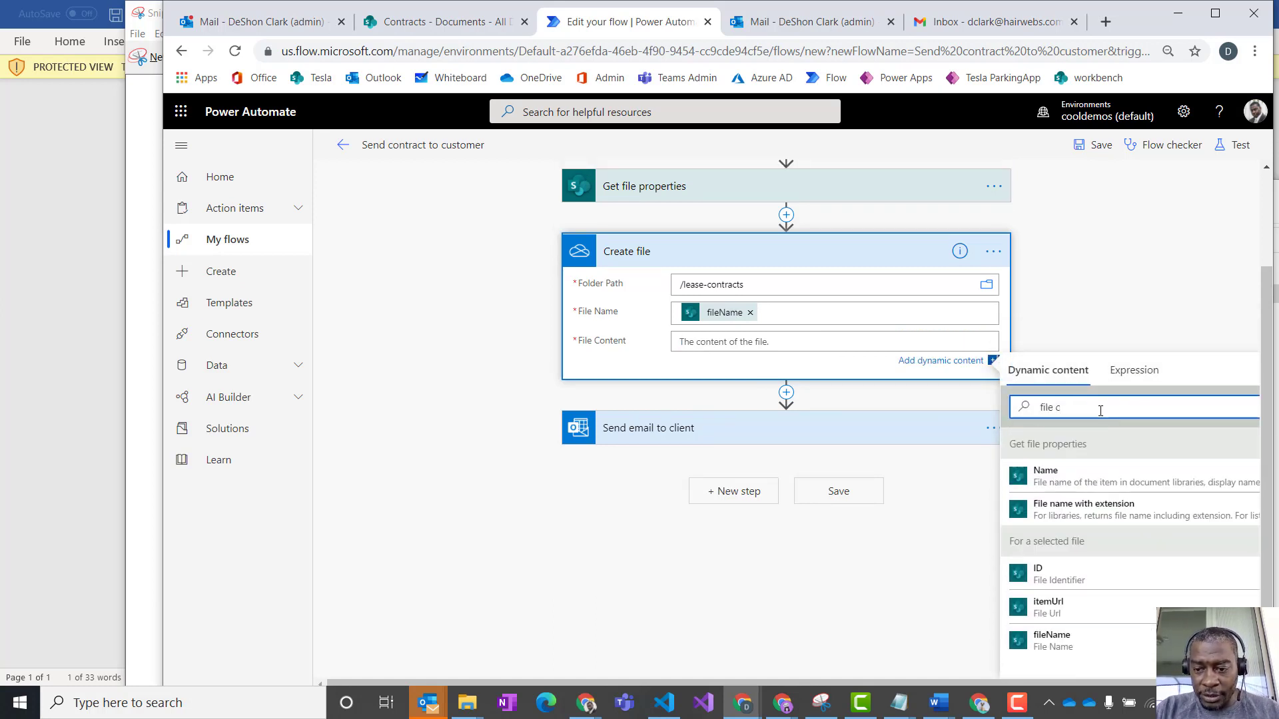
scroll(1088, 545, up, 1)
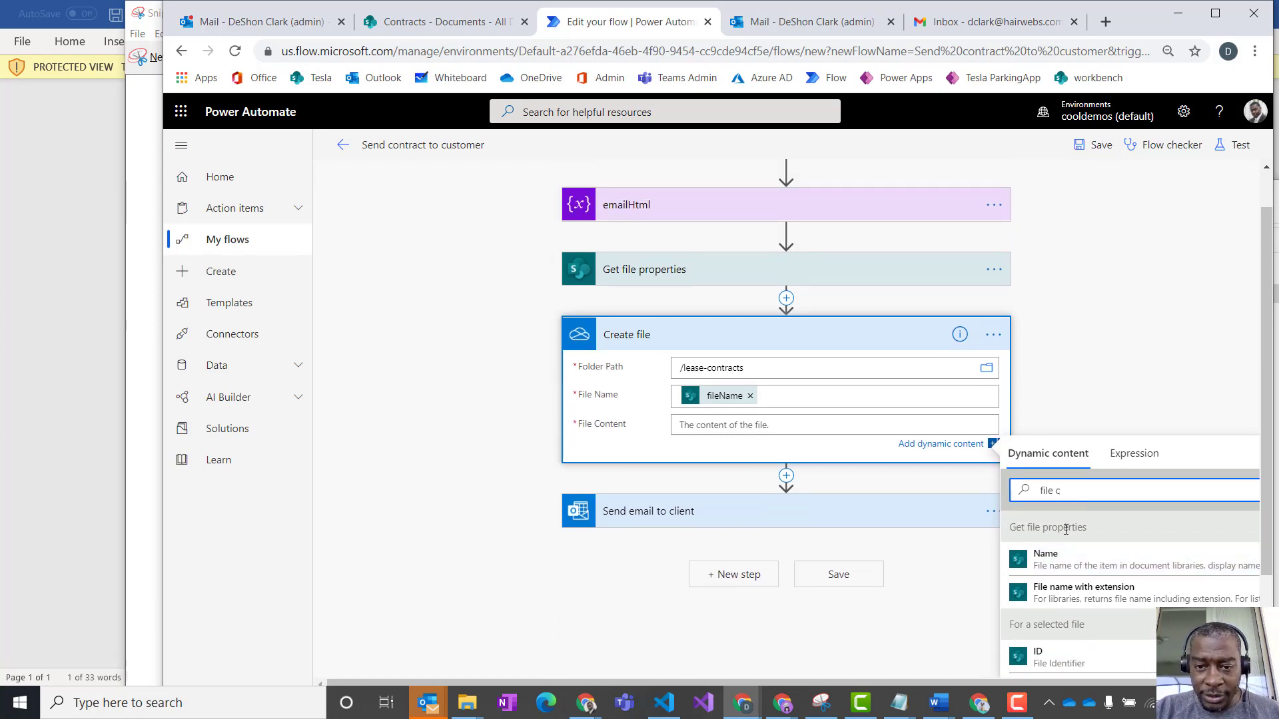
scroll(1065, 530, up, 1)
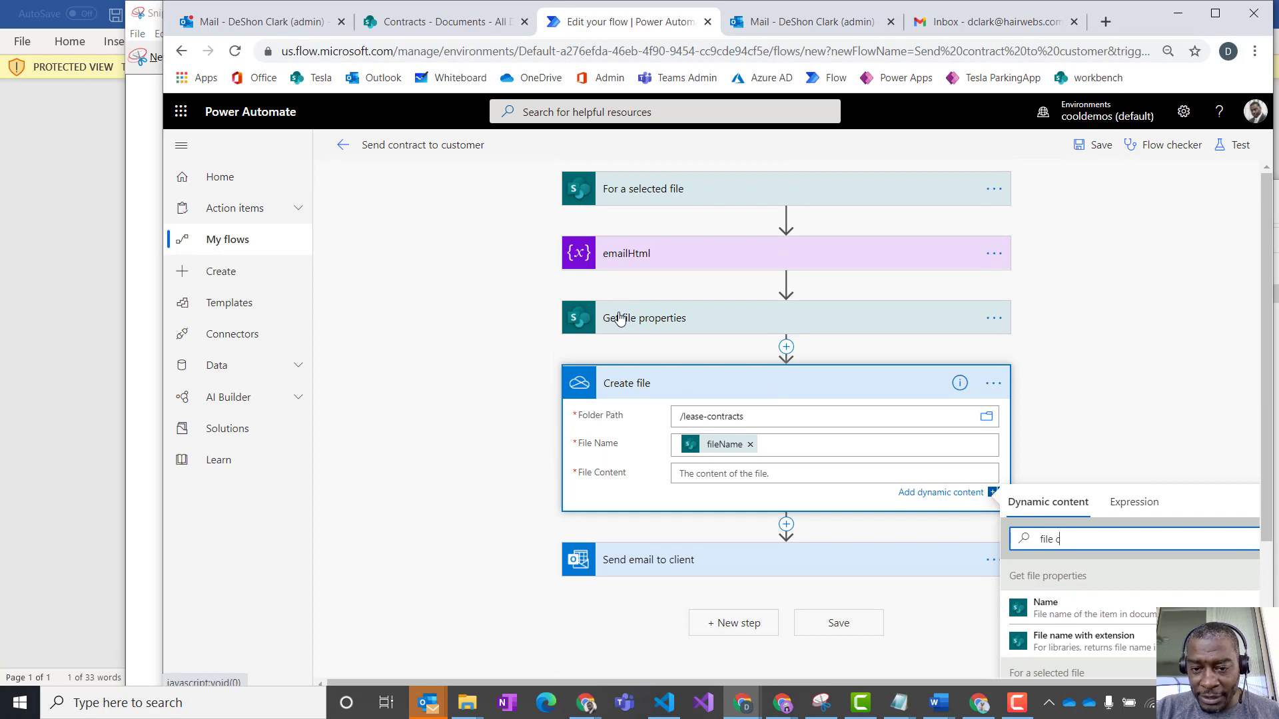
- Insert a SharePoint Get file content action between Get file properties and Create file
click(786, 347)
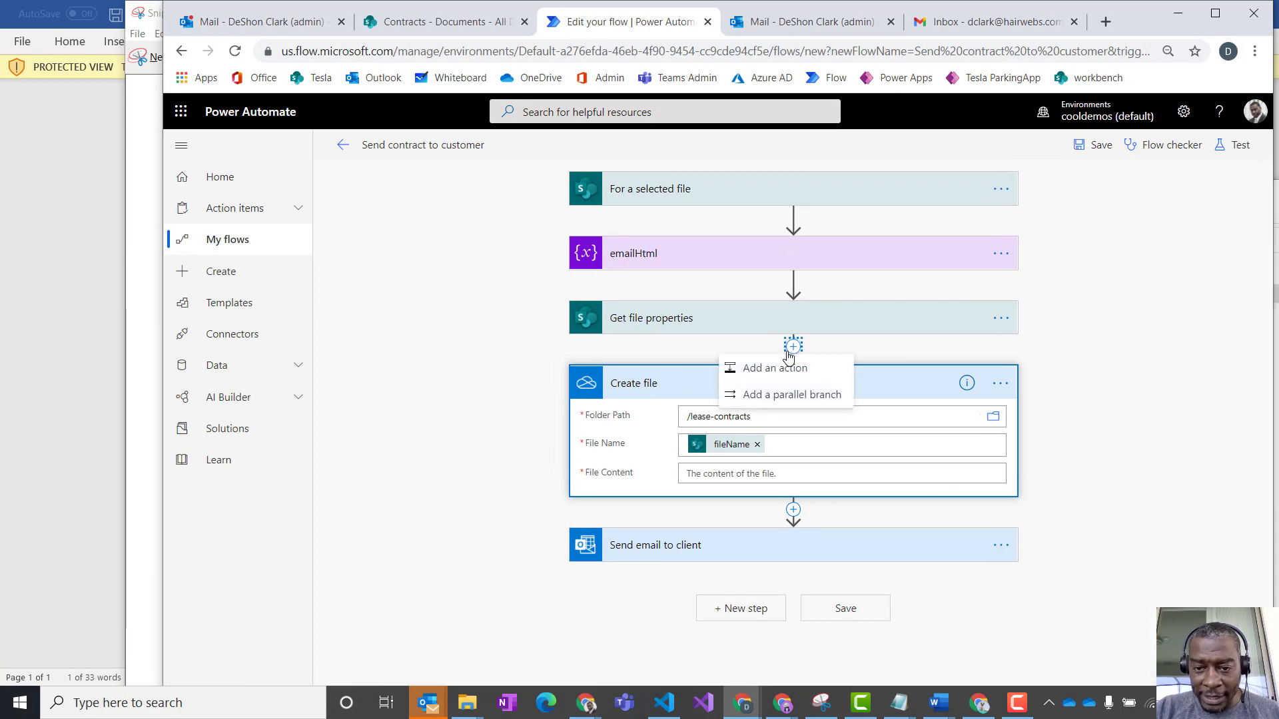
click(774, 369)
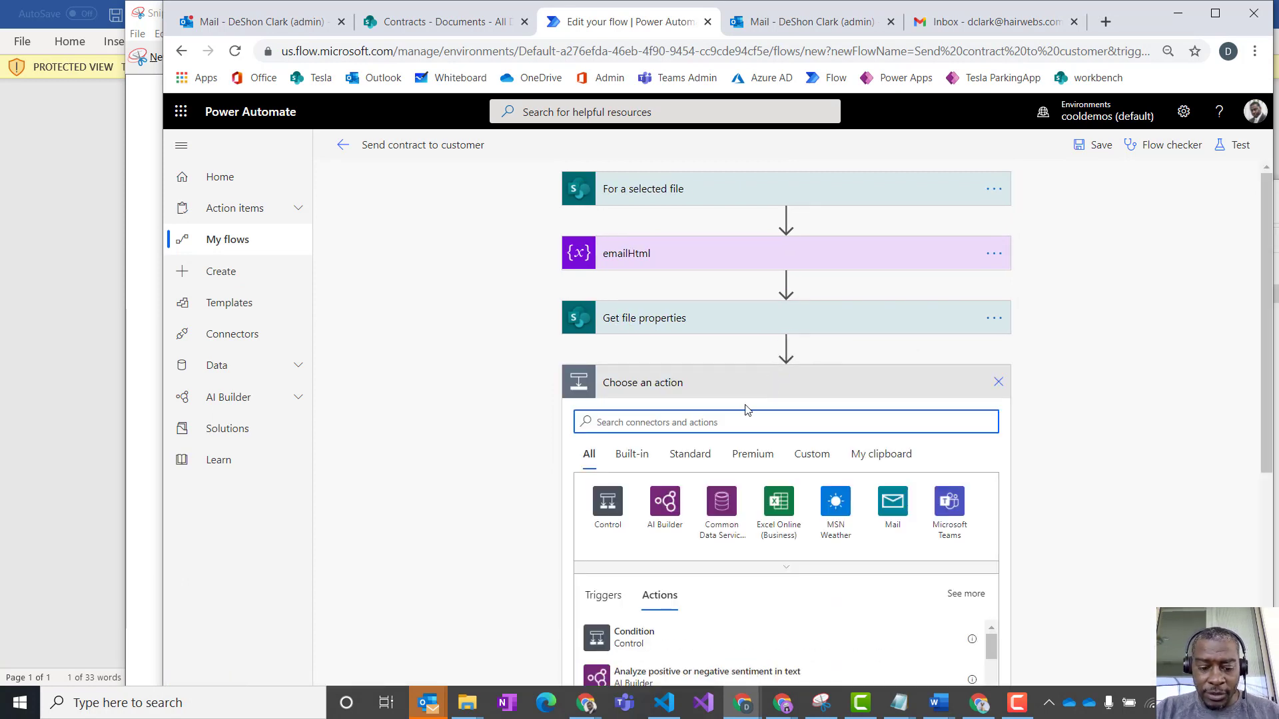
text(get file)
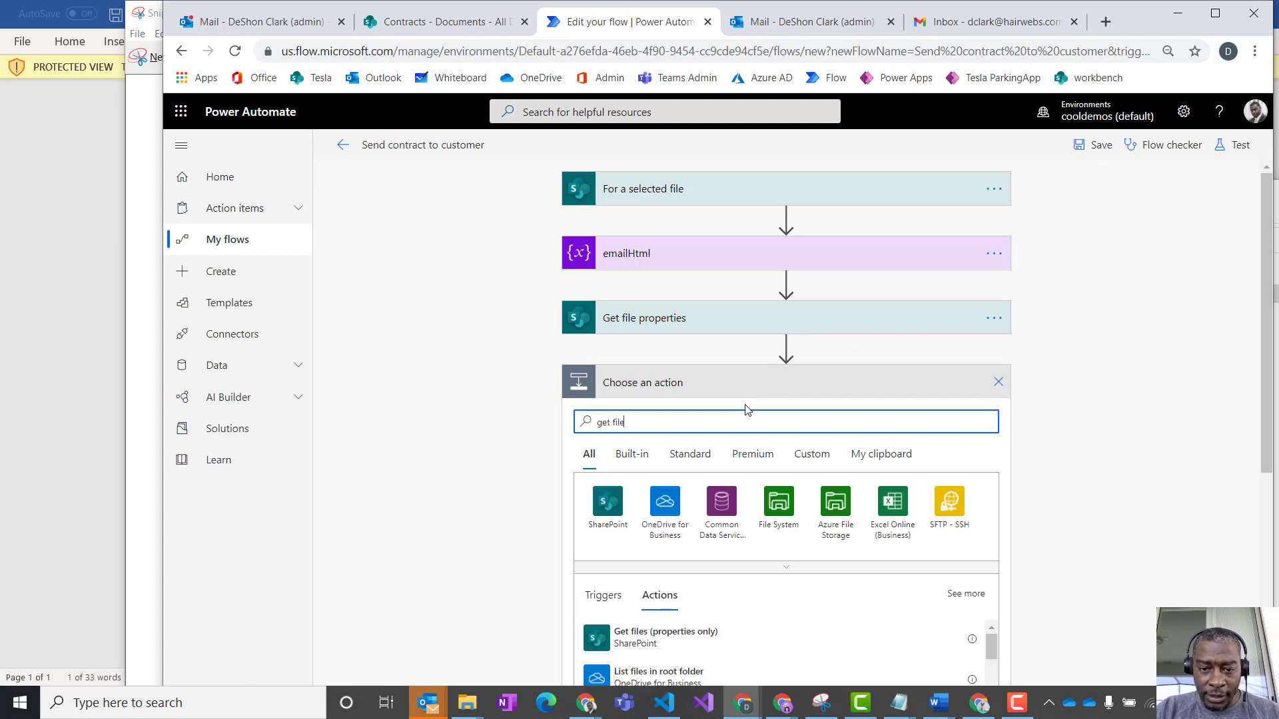
scroll(784, 584, down, 3)
scroll(786, 584, down, 2)
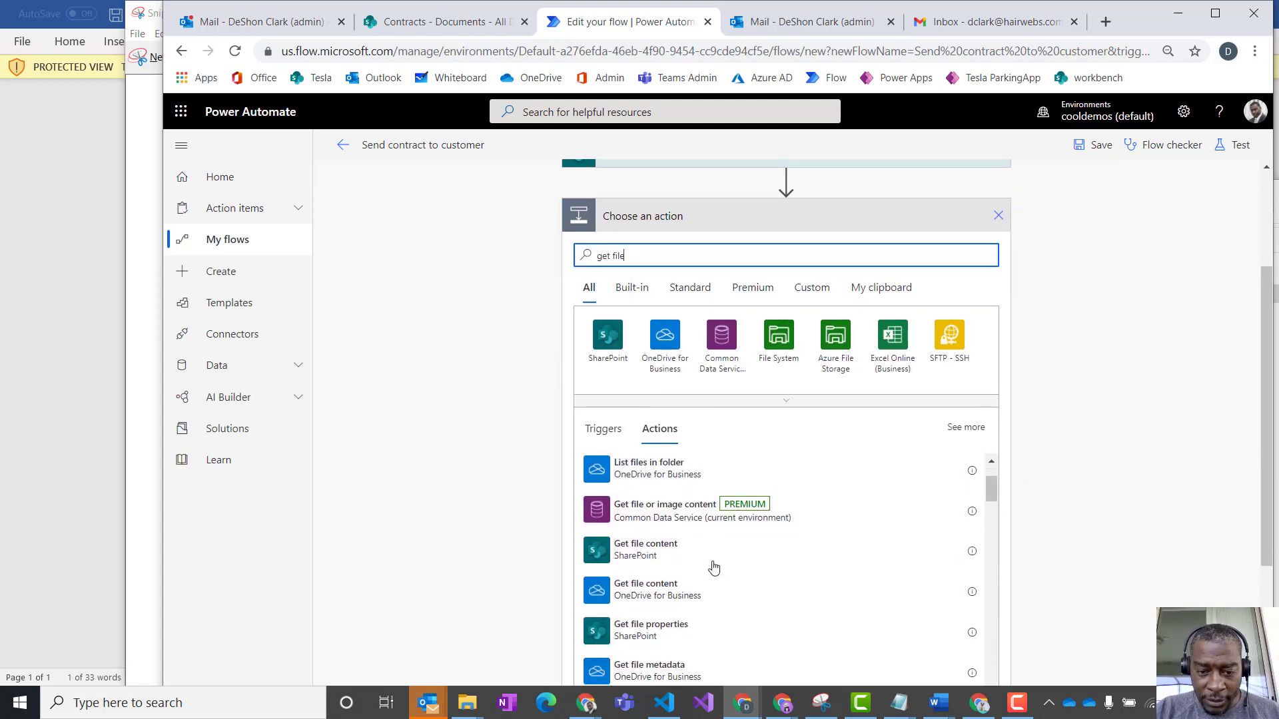
click(652, 556)
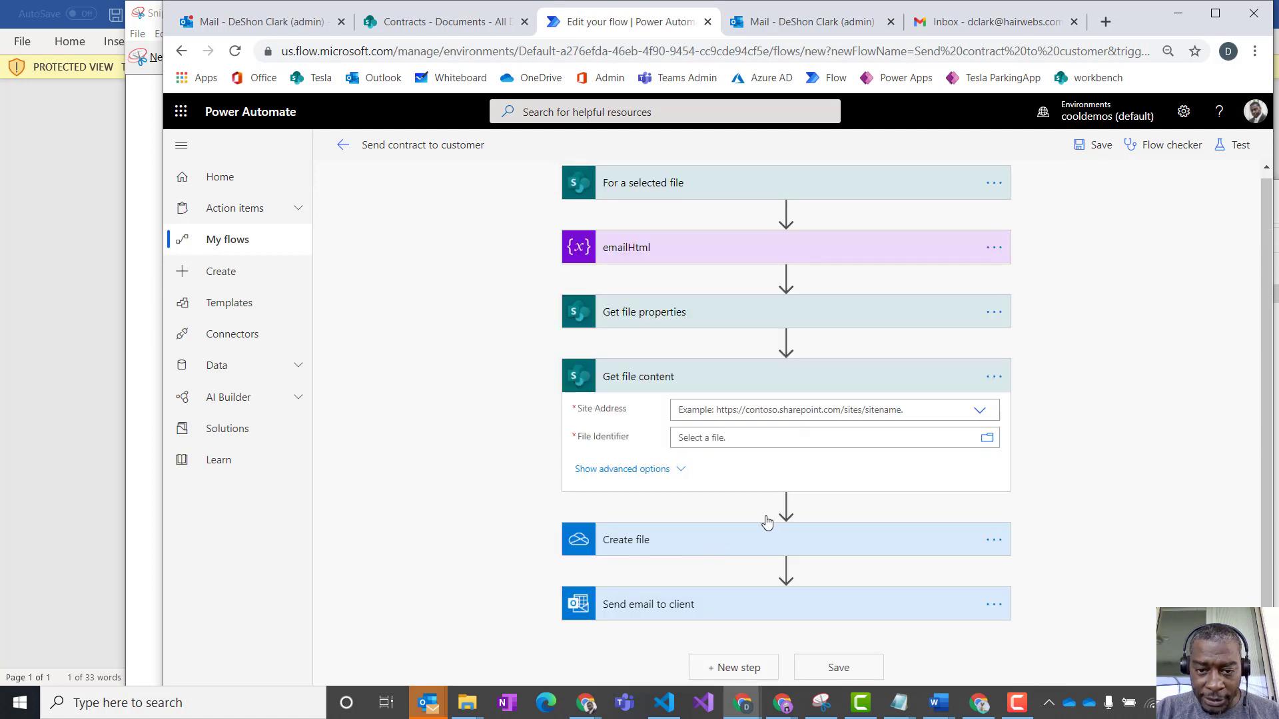
- Point Get file content to the Contracts site, with the Identifier from Get file properties as File Identifier
click(979, 411)
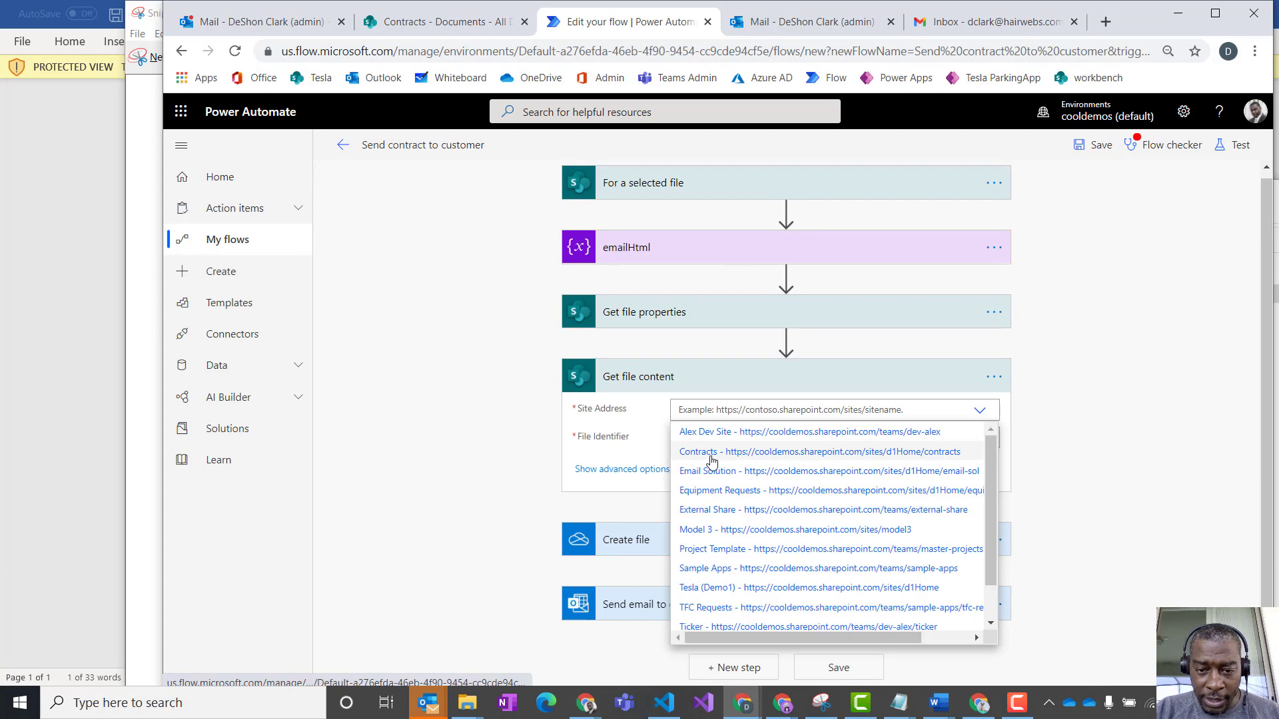
click(717, 457)
click(720, 440)
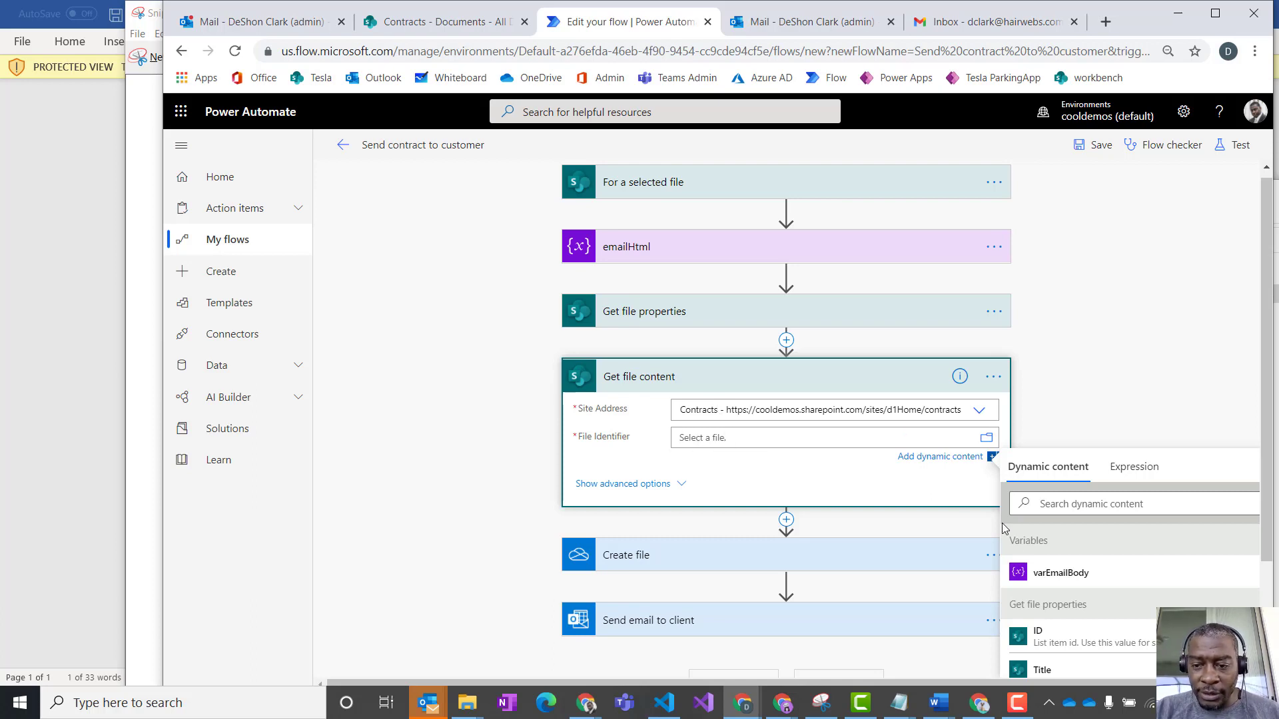
click(1082, 507)
text(id)
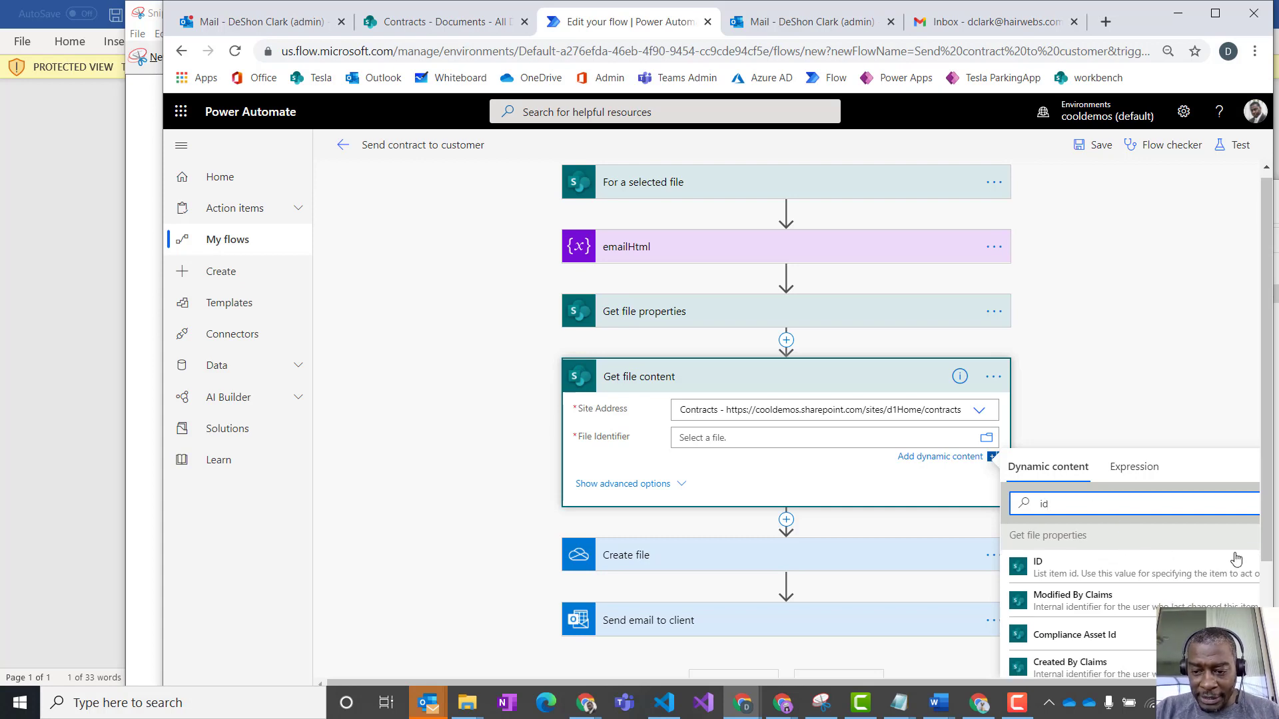
scroll(1239, 546, down, 1)
scroll(1132, 579, down, 1)
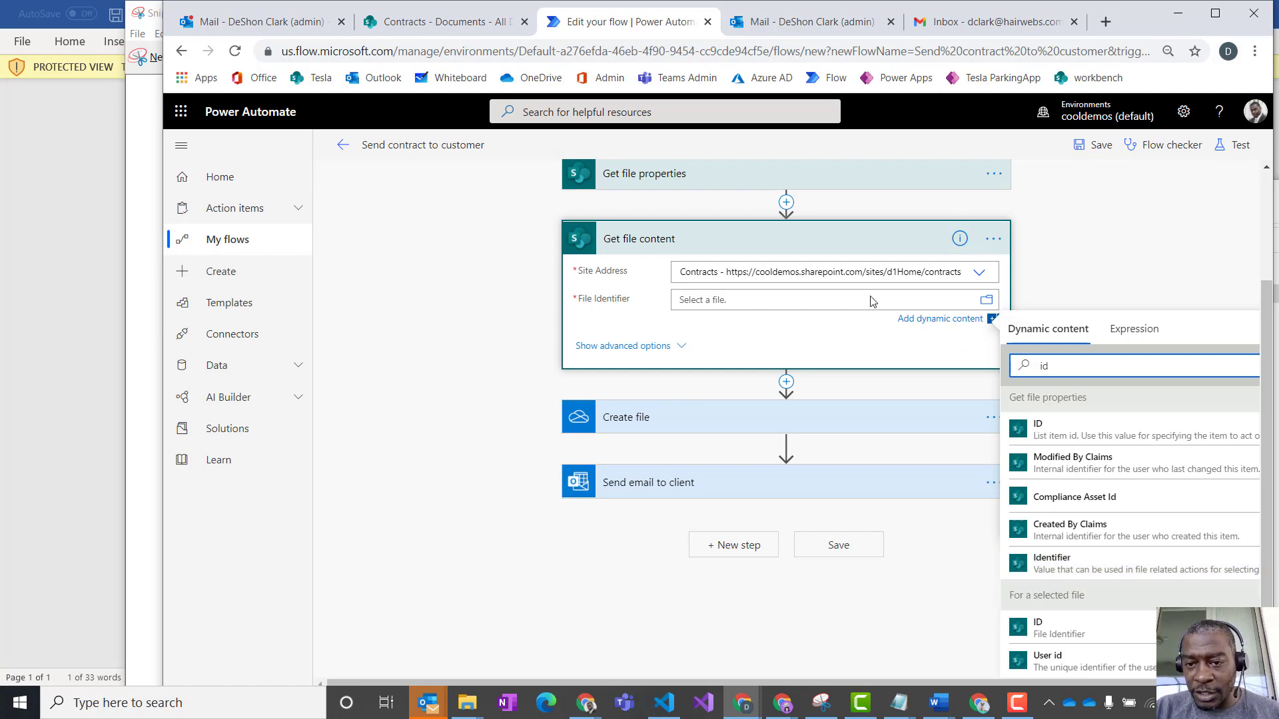
click(1062, 562)
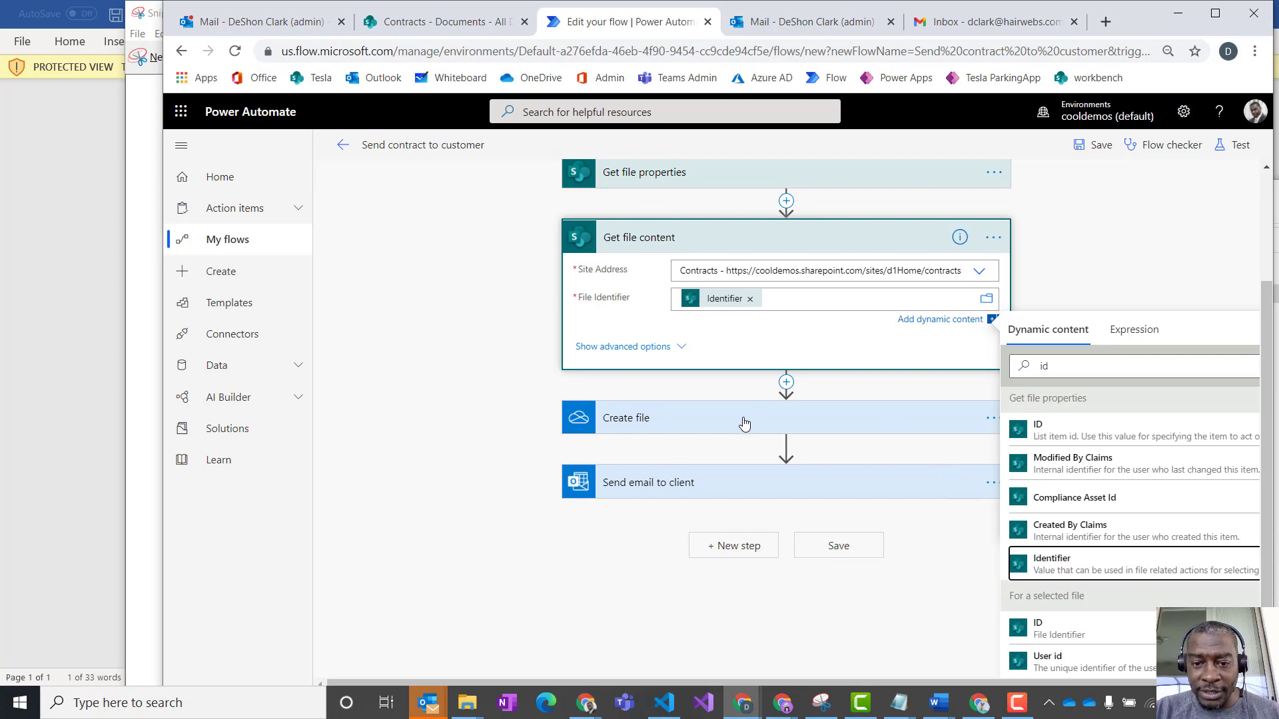
- Set the Create file action's File Content to the File Content value from Get file content
click(744, 425)
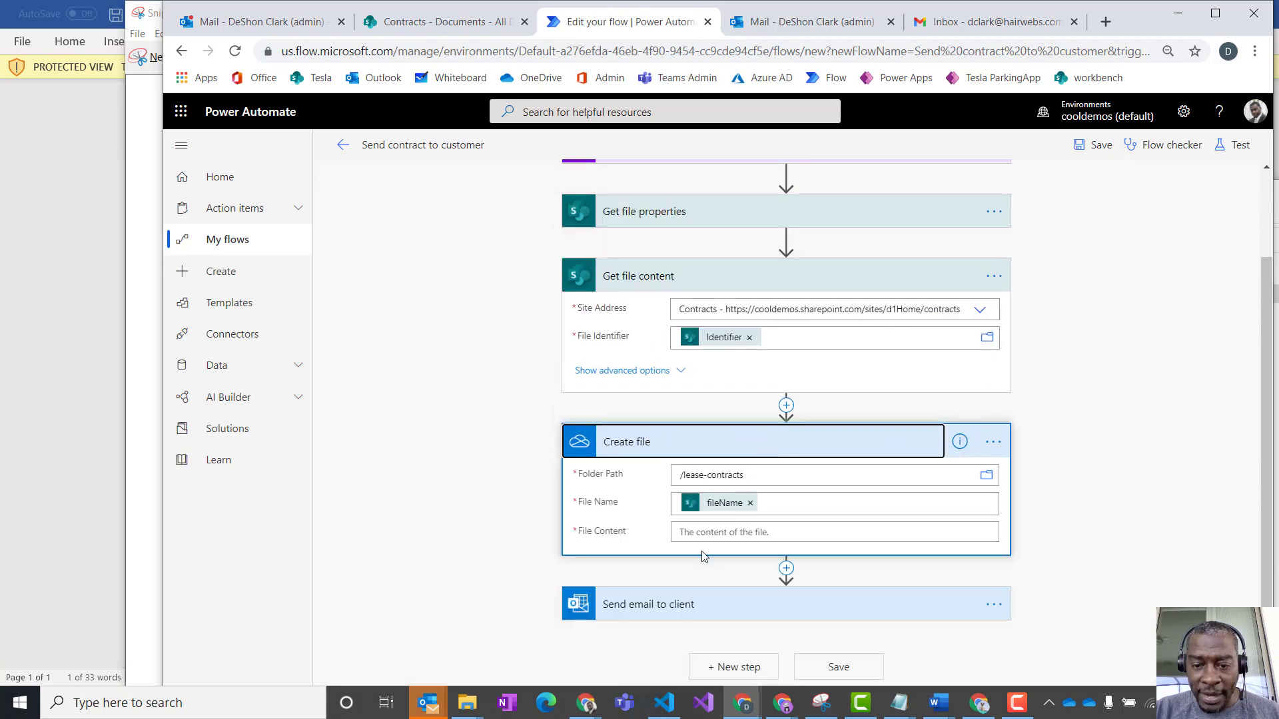
click(723, 532)
scroll(1144, 542, down, 3)
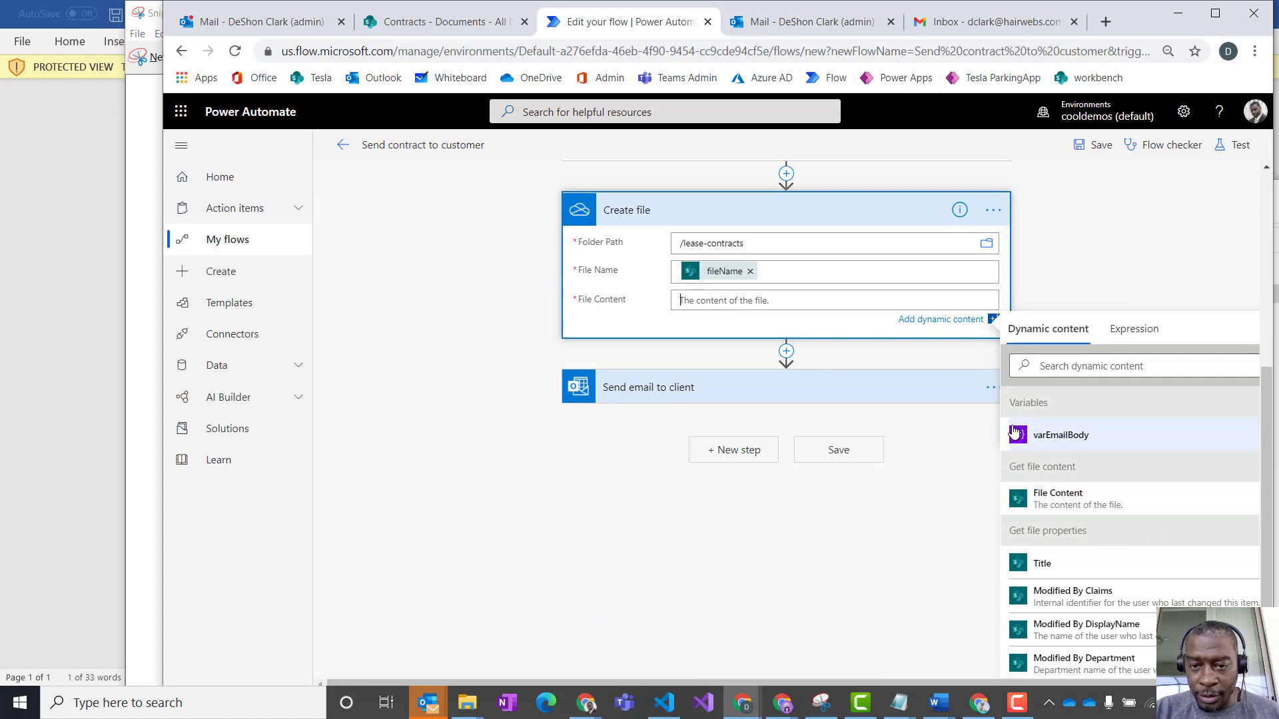
scroll(1013, 432, up, 2)
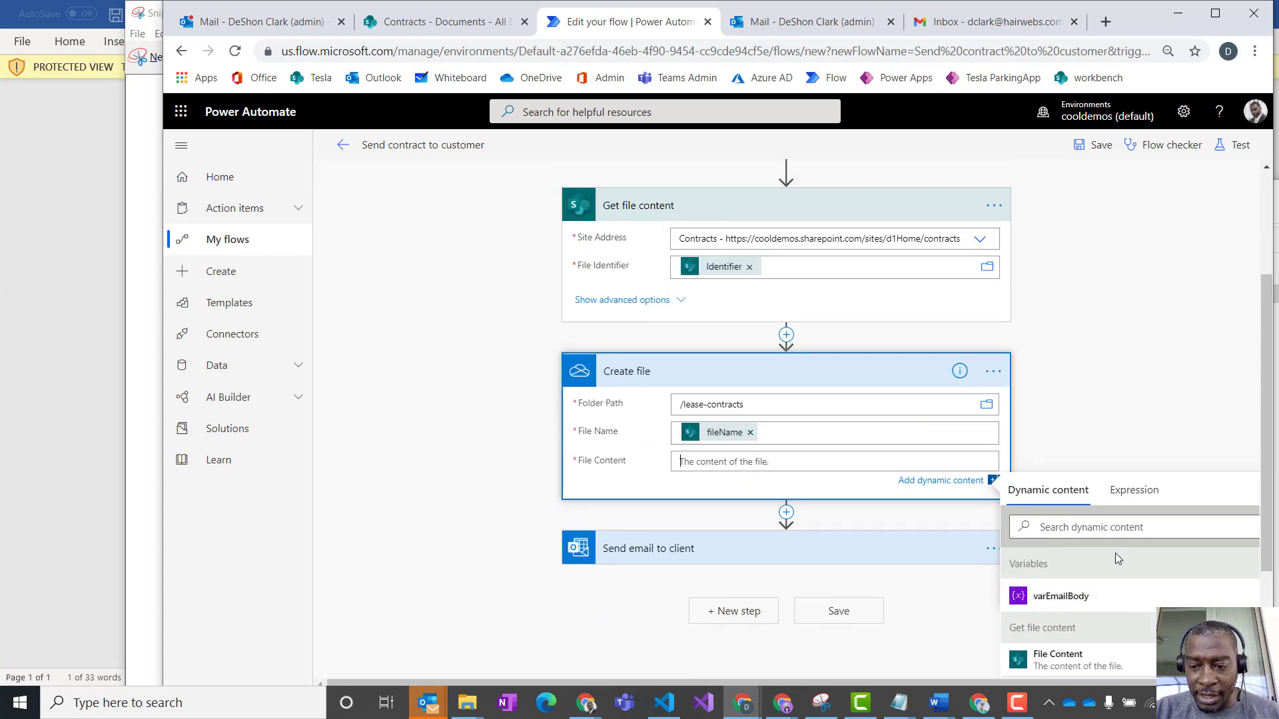
scroll(1118, 558, down, 1)
click(1060, 581)
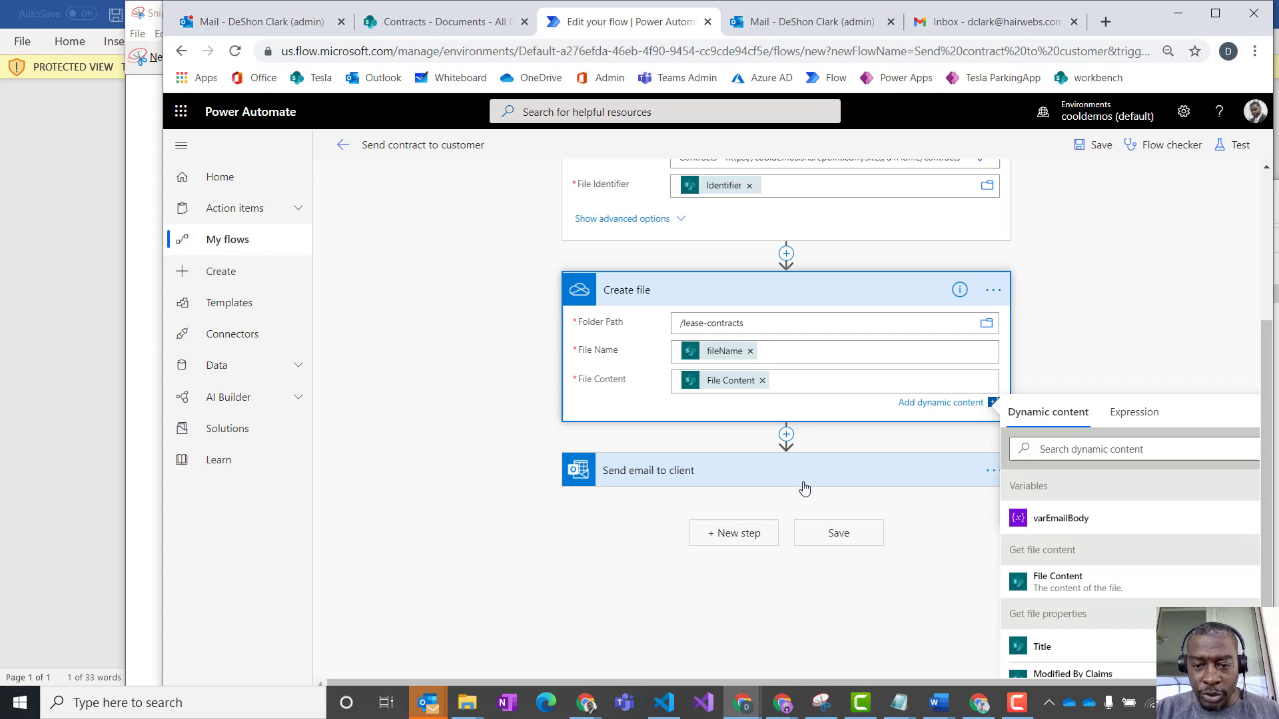
- Reveal the advanced options of the Send email to client action and collapse the action again
click(711, 486)
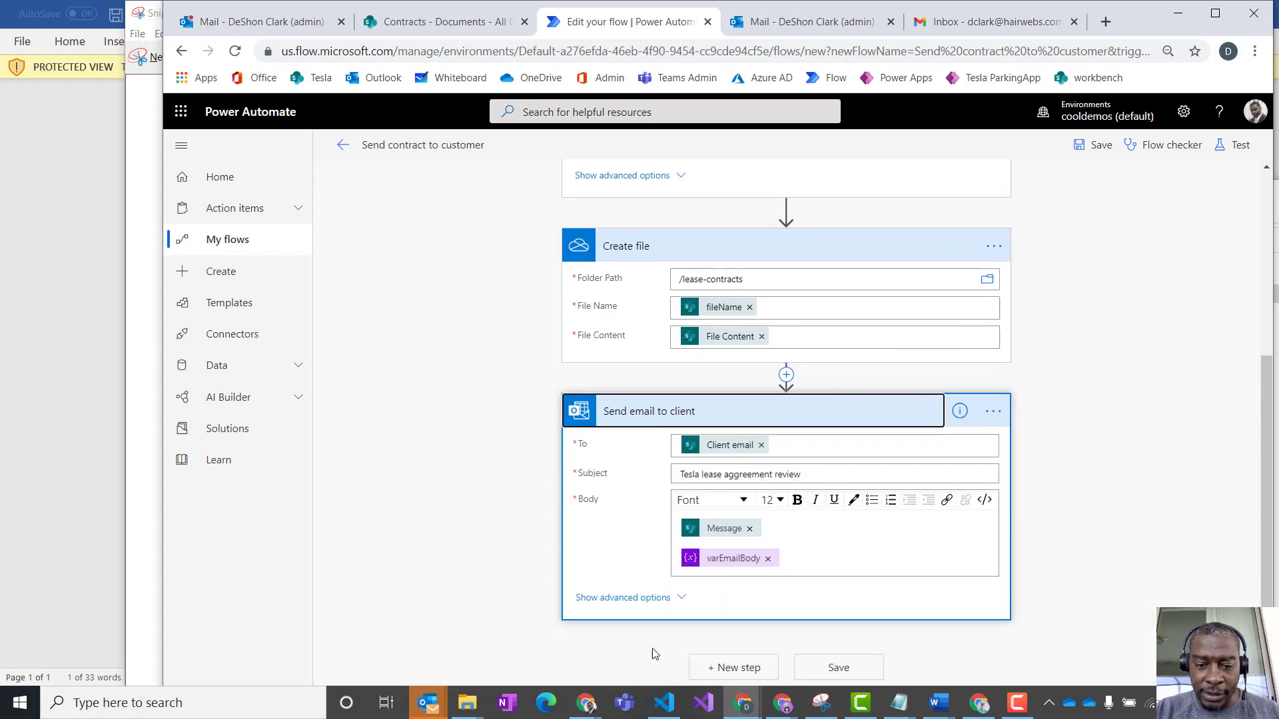
click(648, 599)
scroll(779, 427, up, 5)
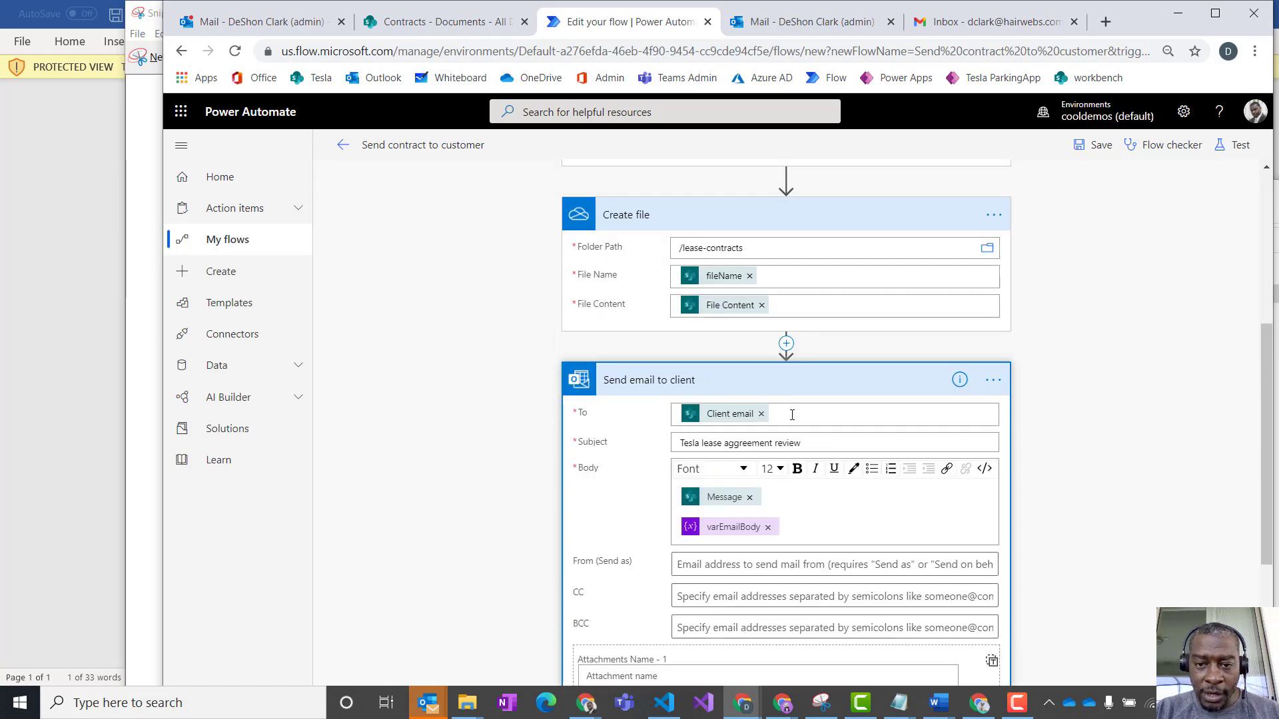
click(796, 380)
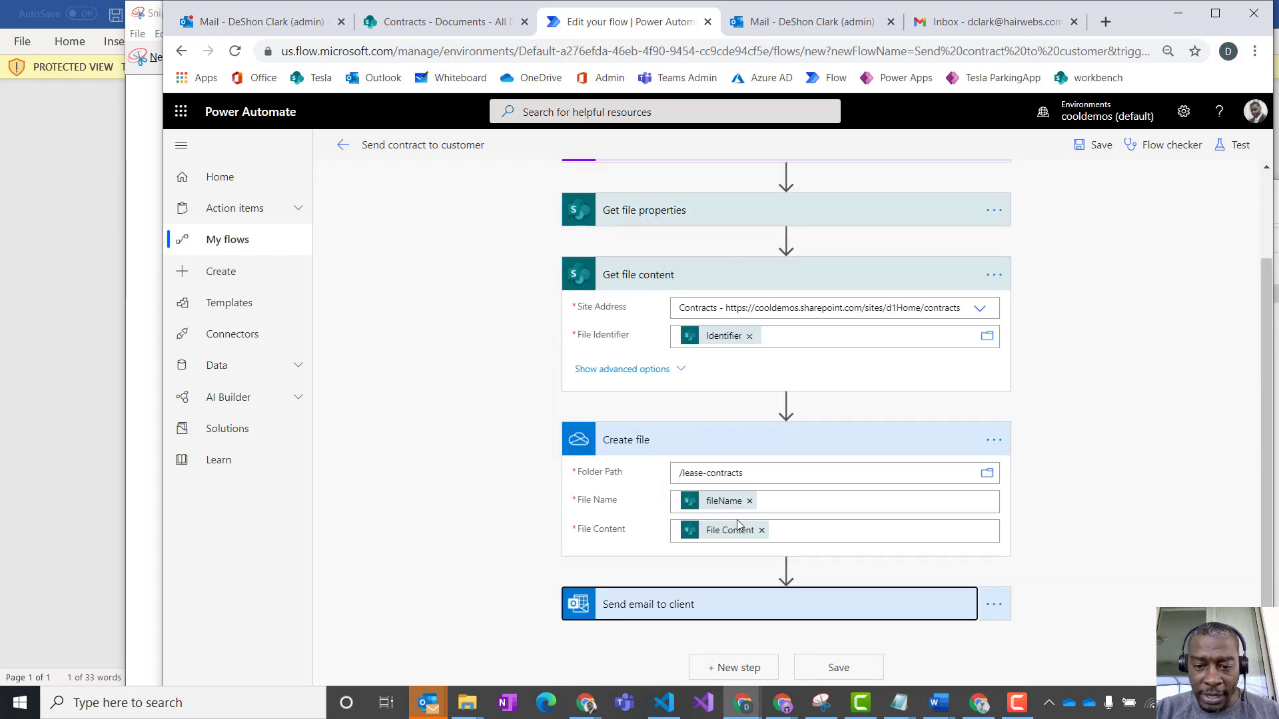
- Insert a OneDrive for Business Convert file (preview) action between Create file and Send email to client
click(785, 568)
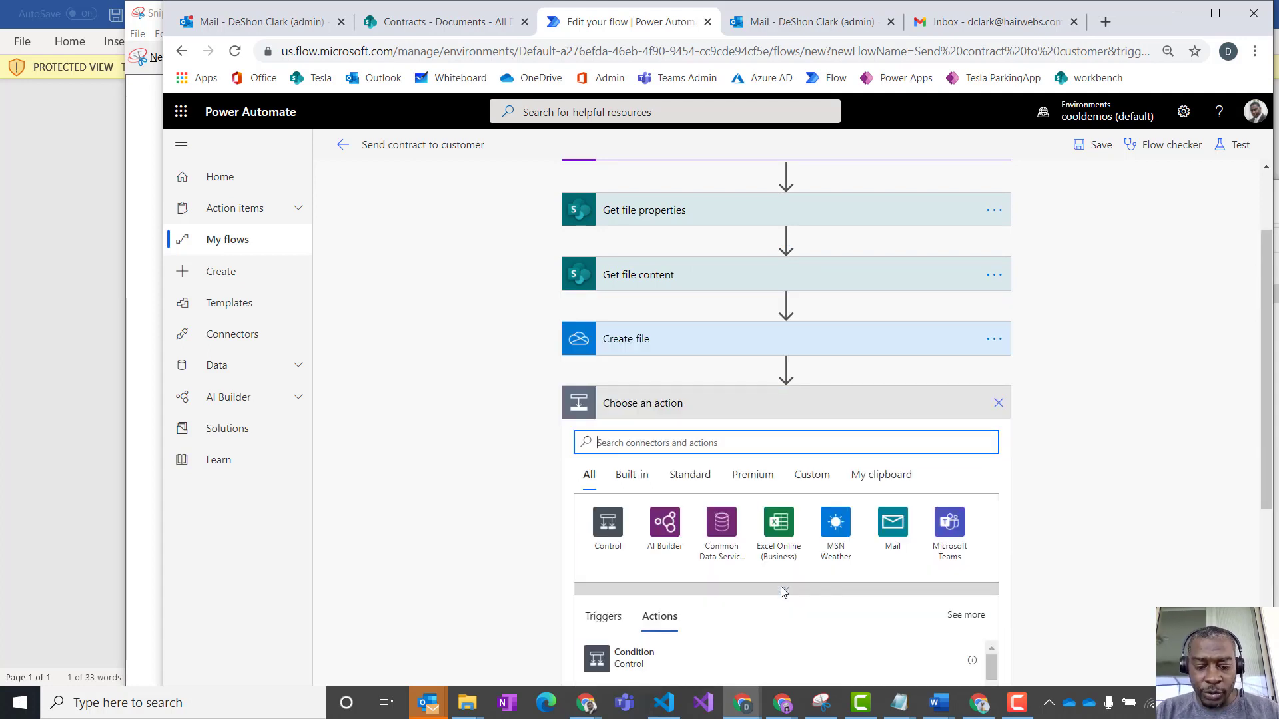
text(convert)
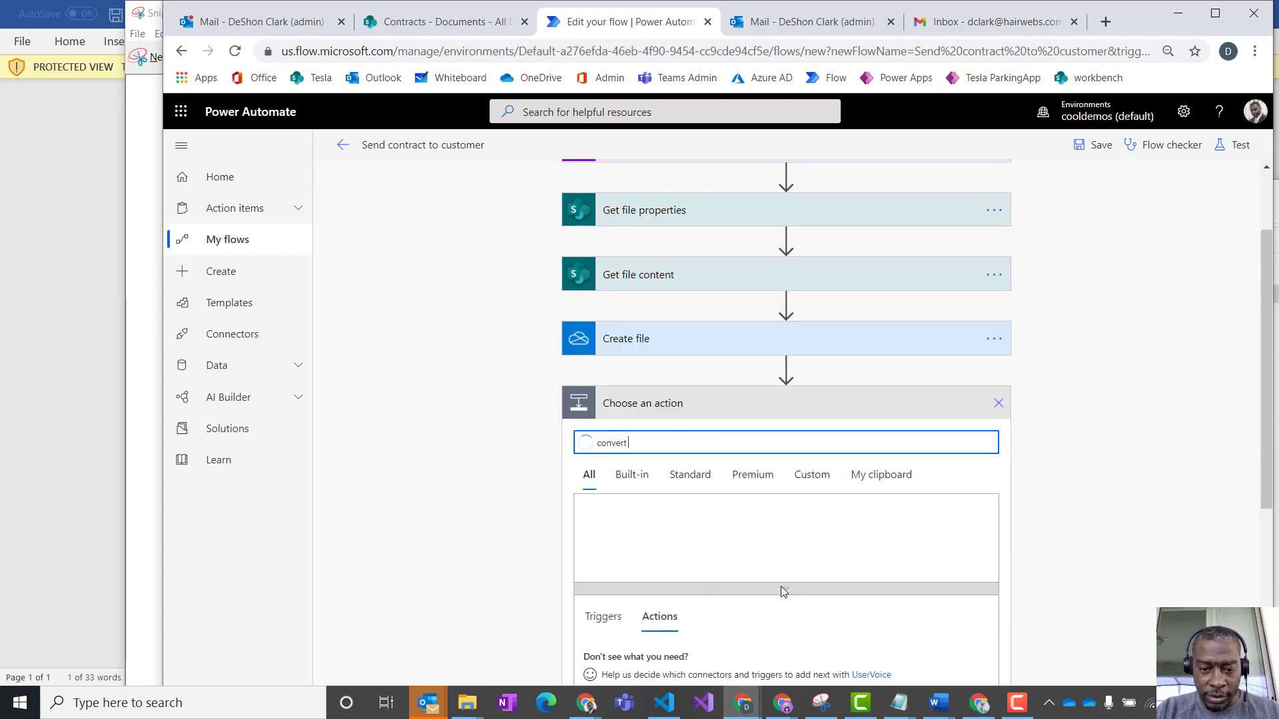
scroll(798, 591, down, 3)
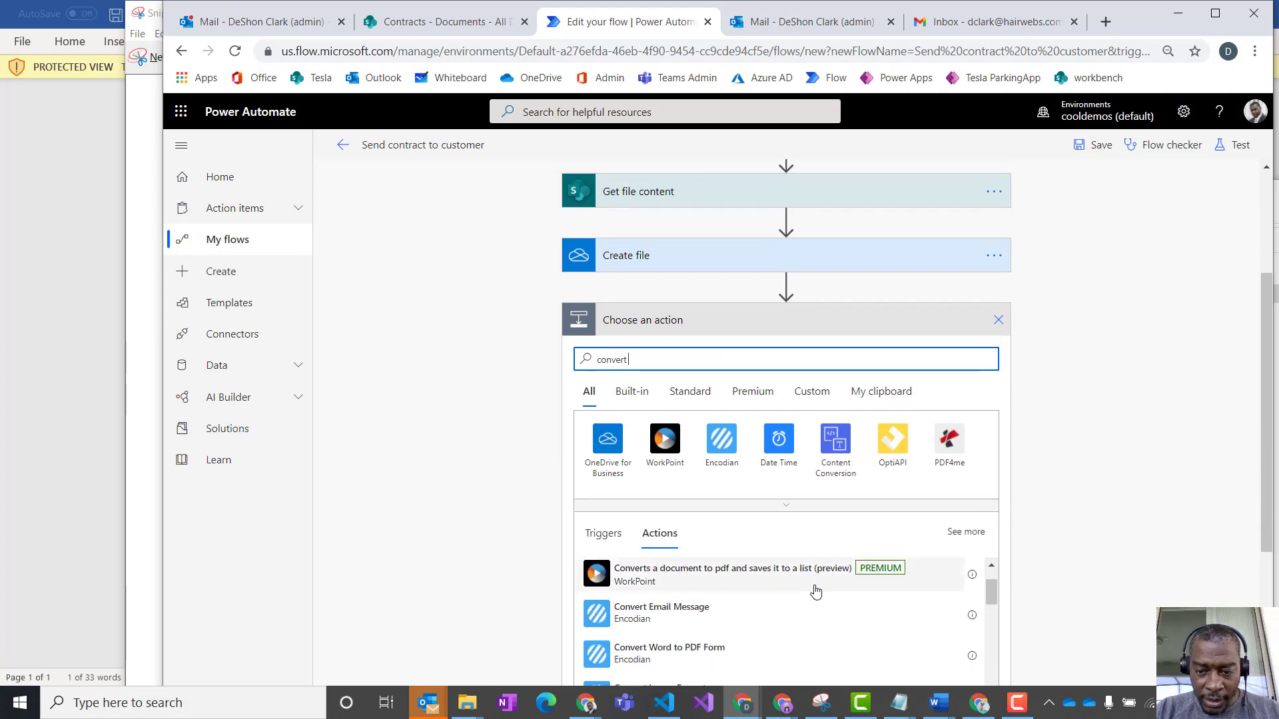
scroll(1175, 590, down, 1)
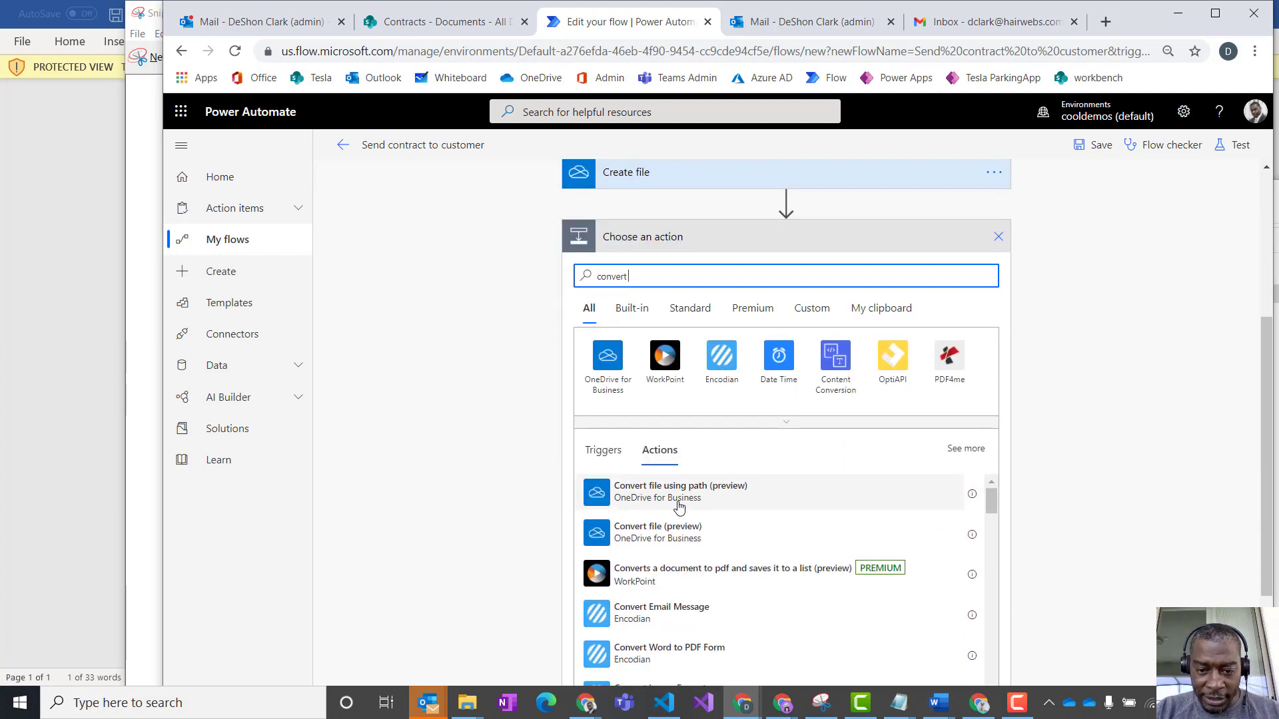
click(656, 541)
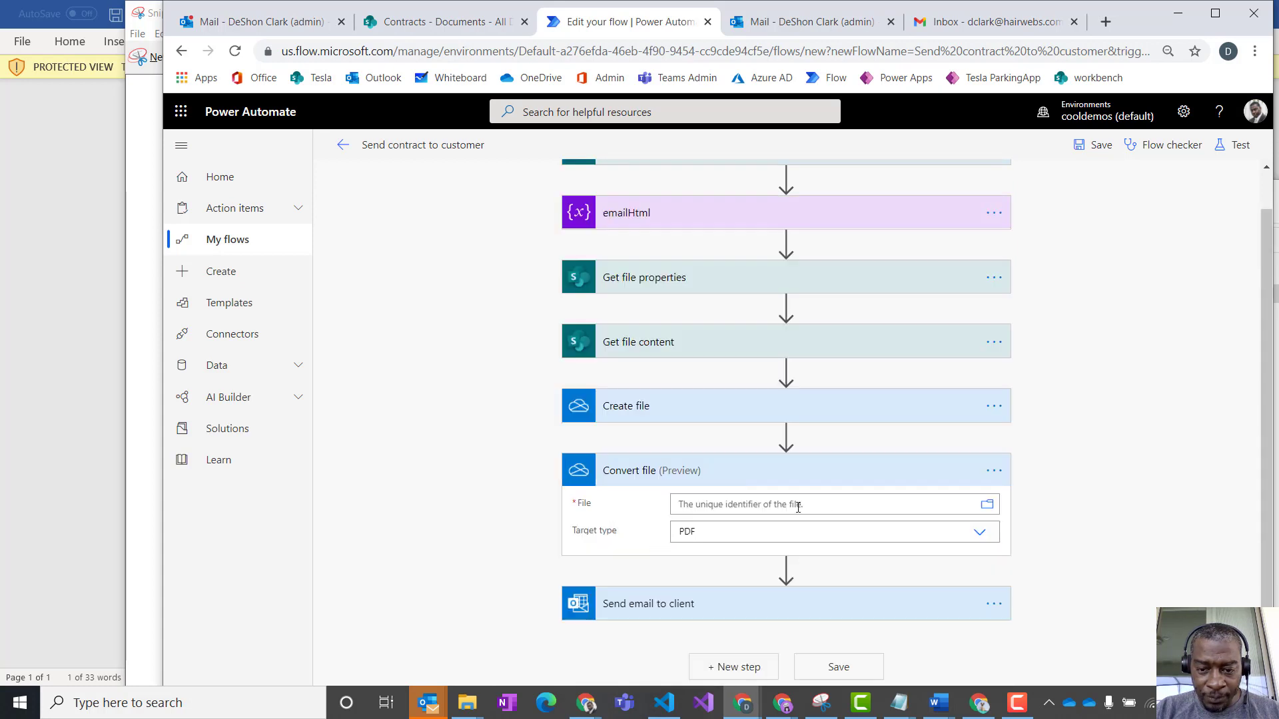
- Set the Convert file action's File to the Id from Create file, with PDF as target type
click(798, 507)
scroll(959, 553, down, 1)
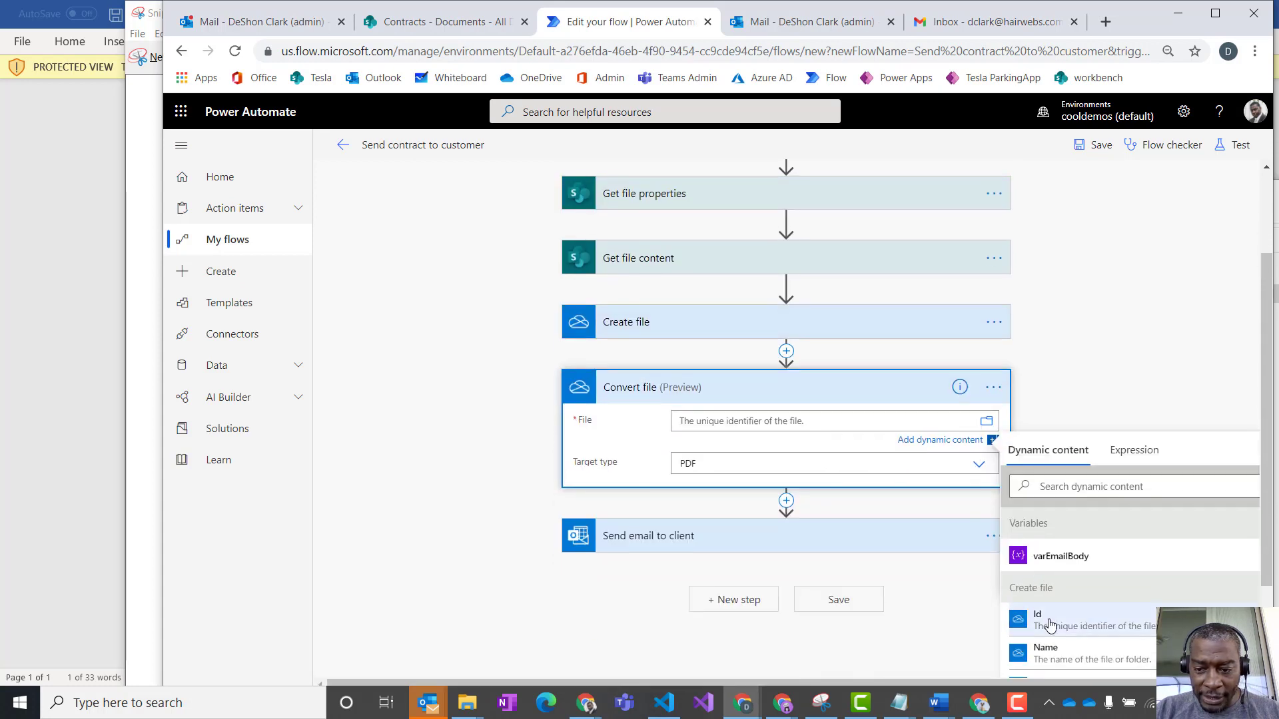
scroll(1047, 619, down, 2)
scroll(1055, 553, up, 2)
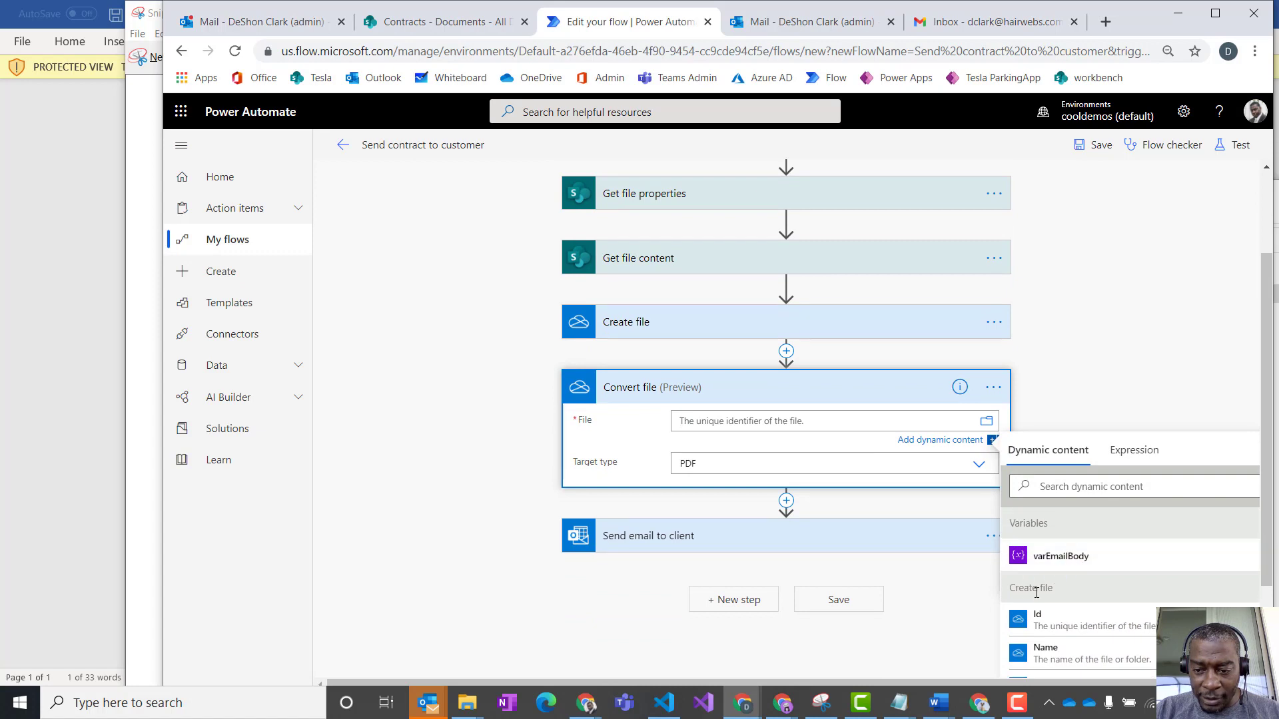
click(1043, 618)
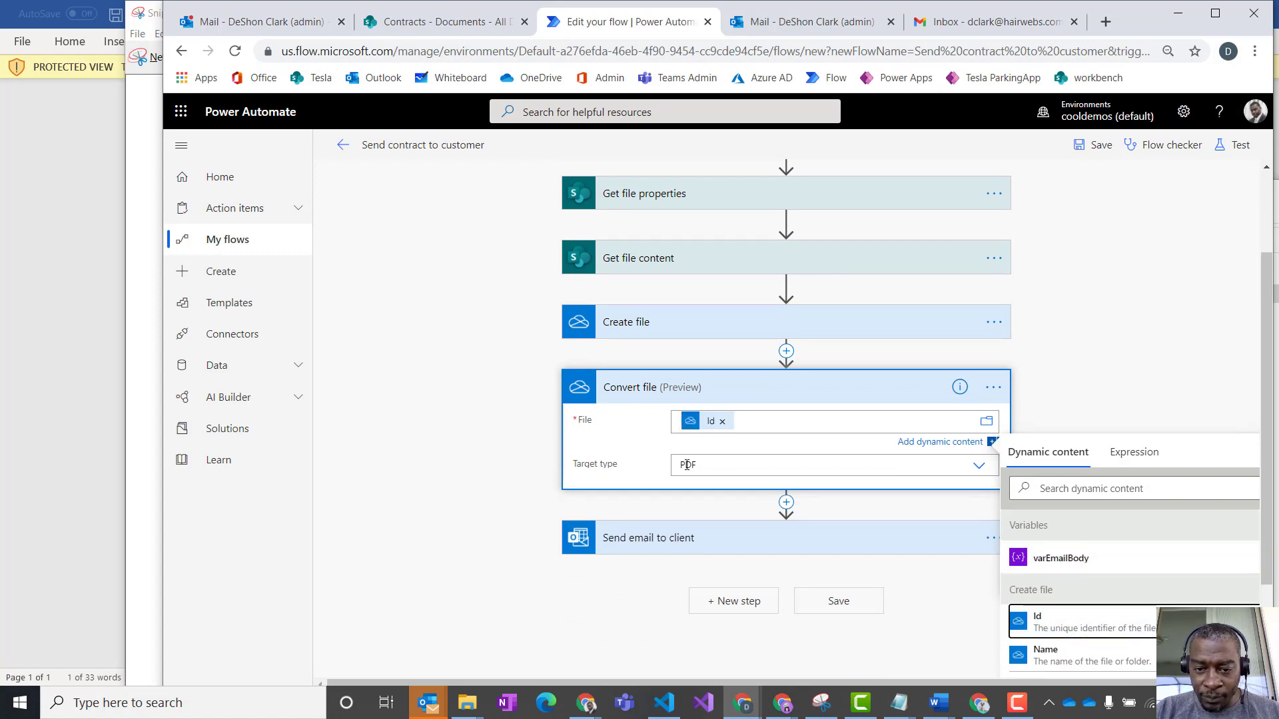
click(716, 465)
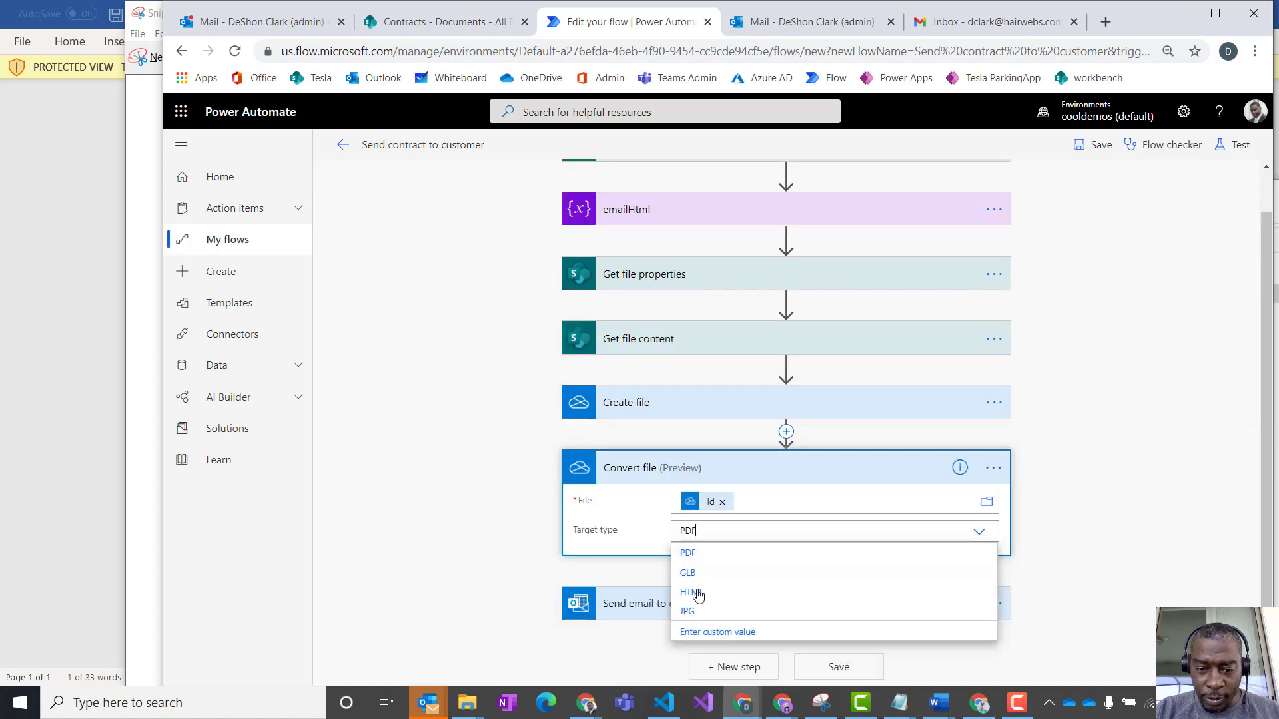
click(687, 553)
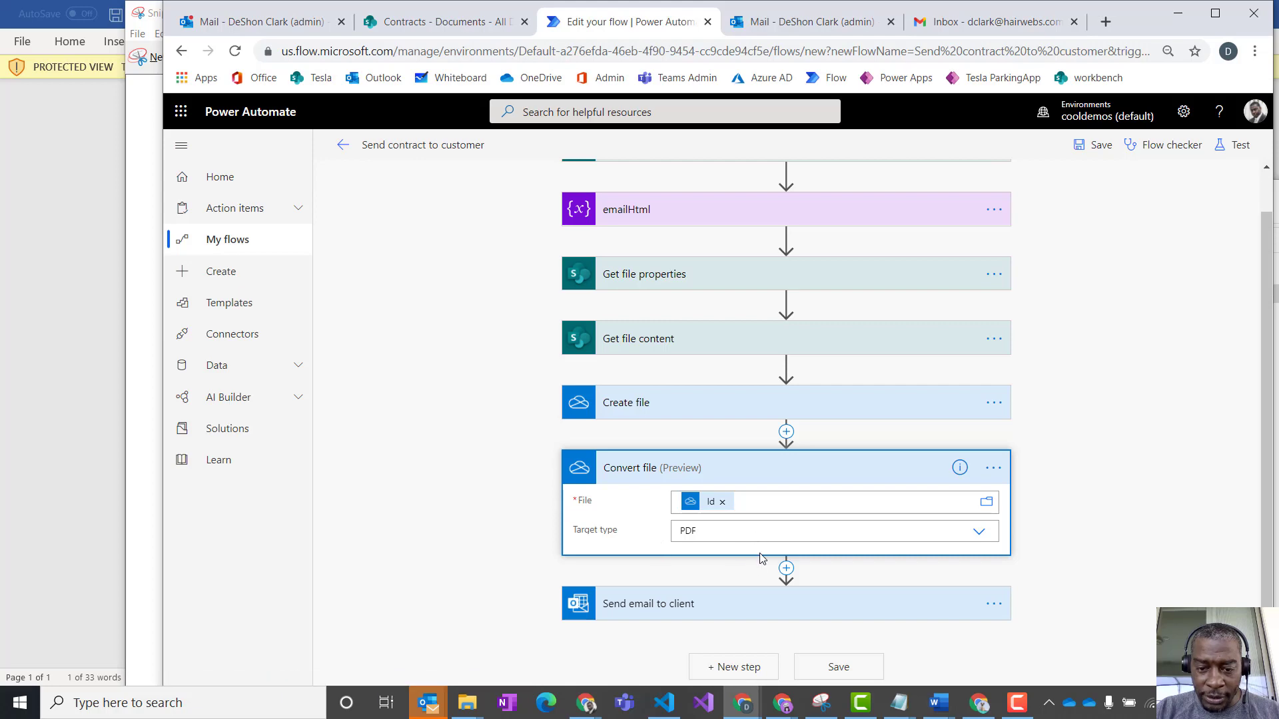
- Name the first attachment of the Send email to client action Tesla-Lease.pdf
click(748, 606)
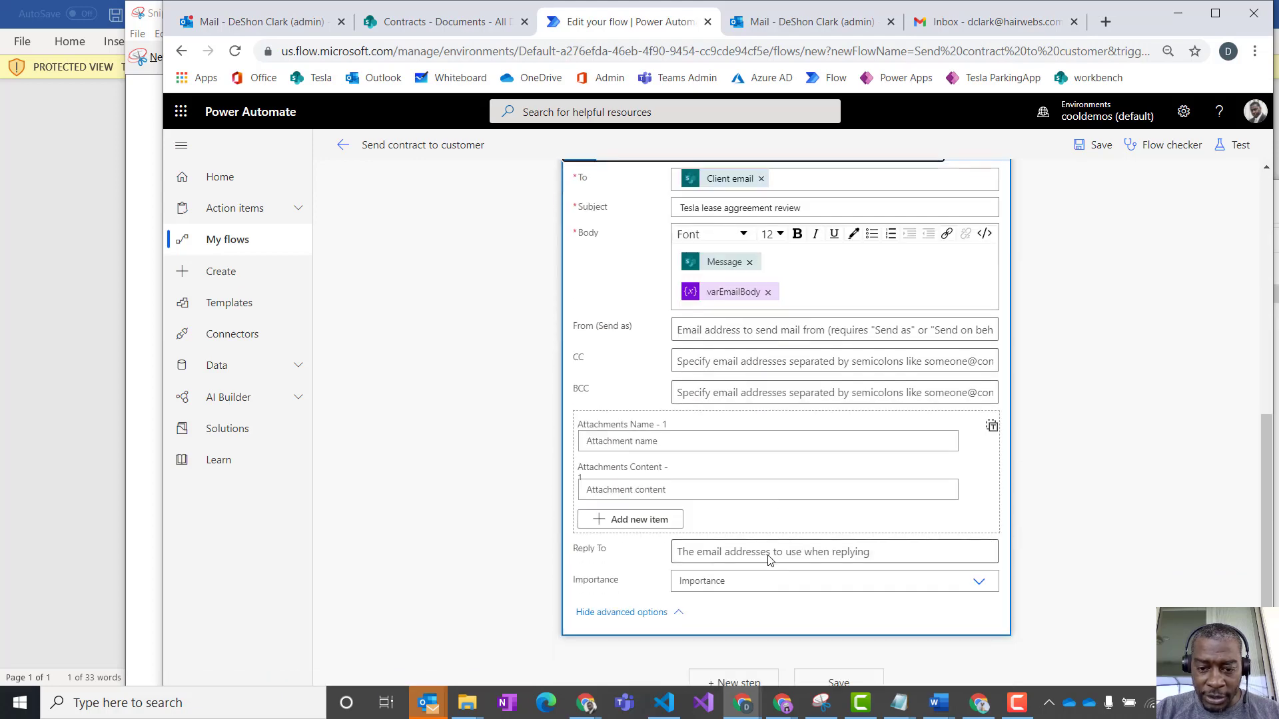
click(706, 430)
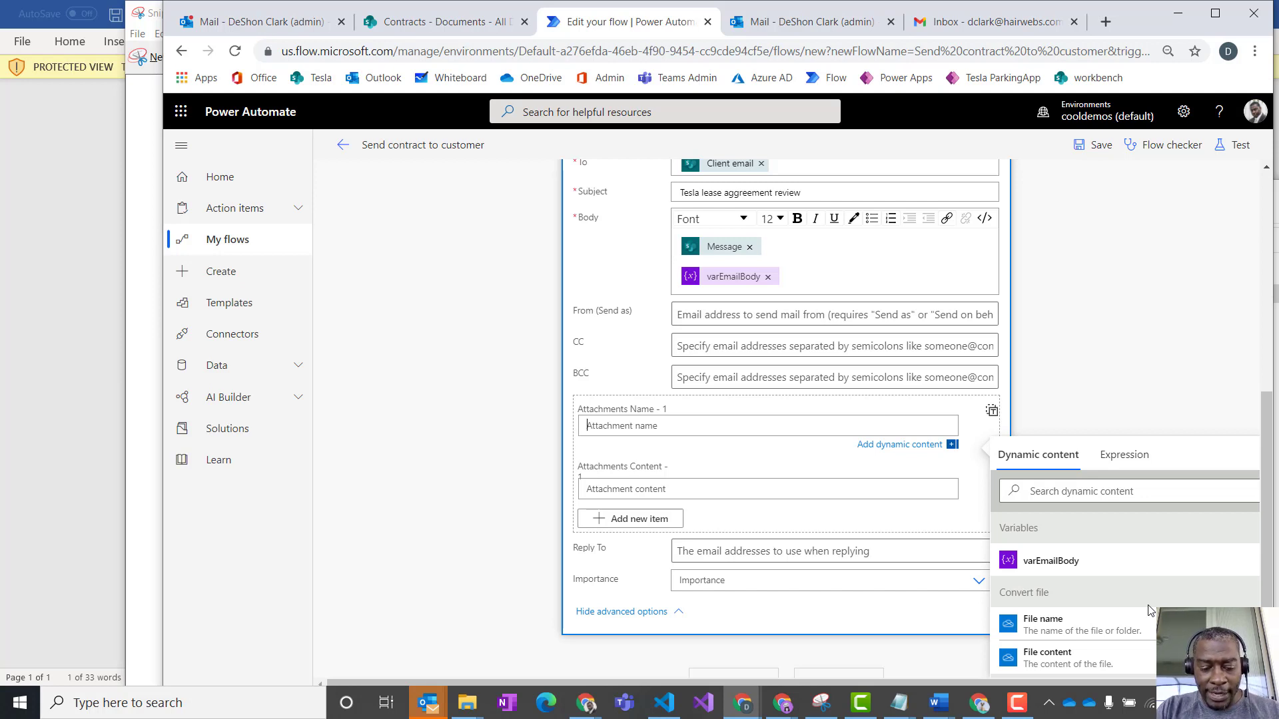
text(Tesla-Lease.pdf)
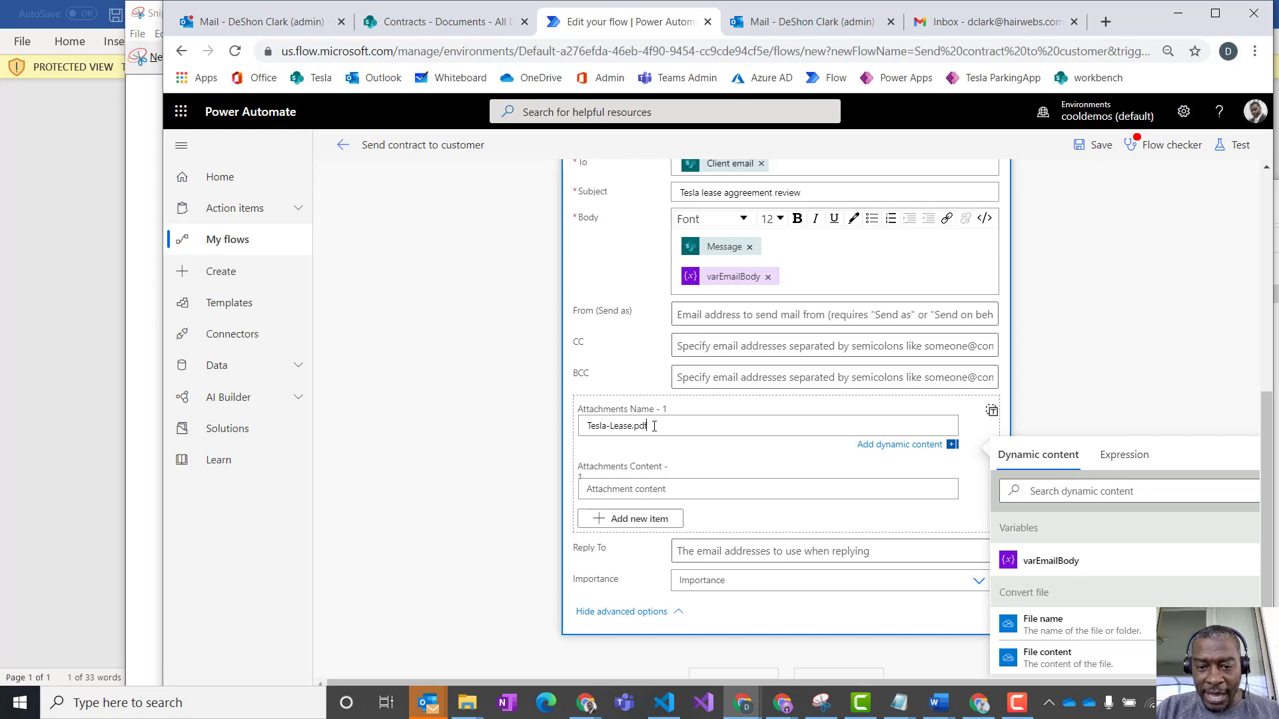
- Set the first attachment's content to the File content from Convert file and save the flow
click(660, 490)
scroll(958, 499, down, 3)
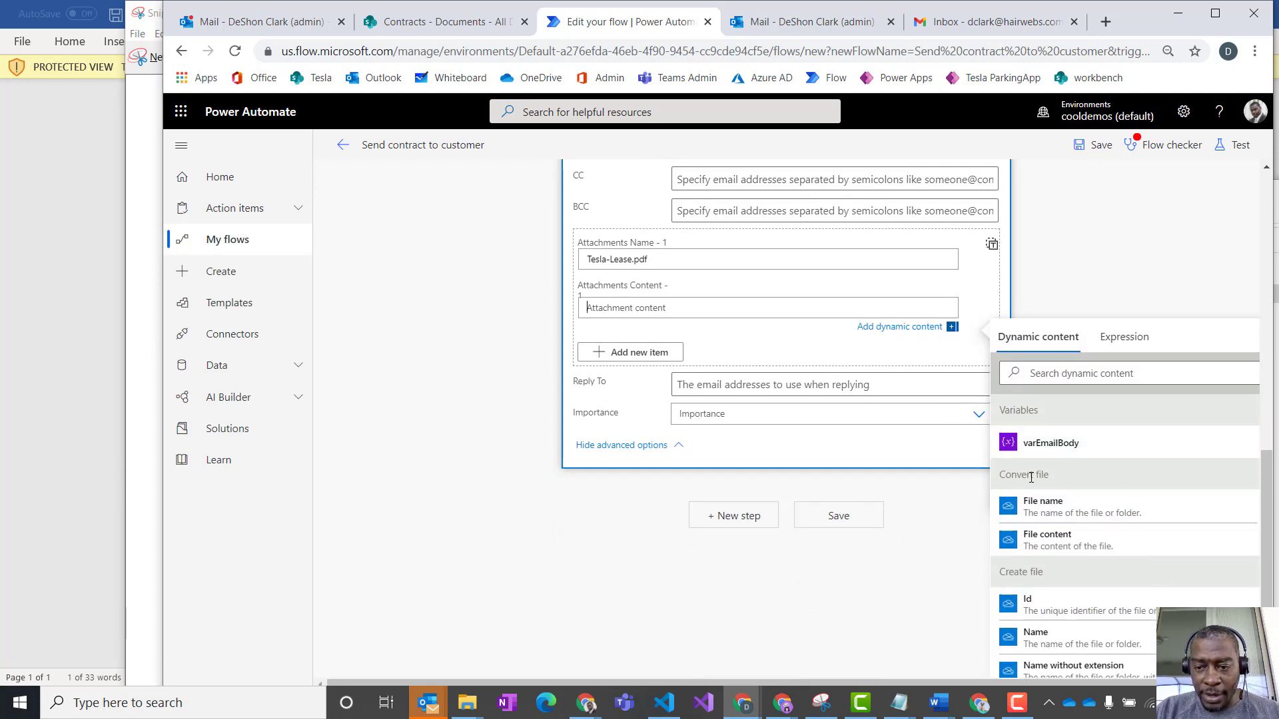
click(1056, 546)
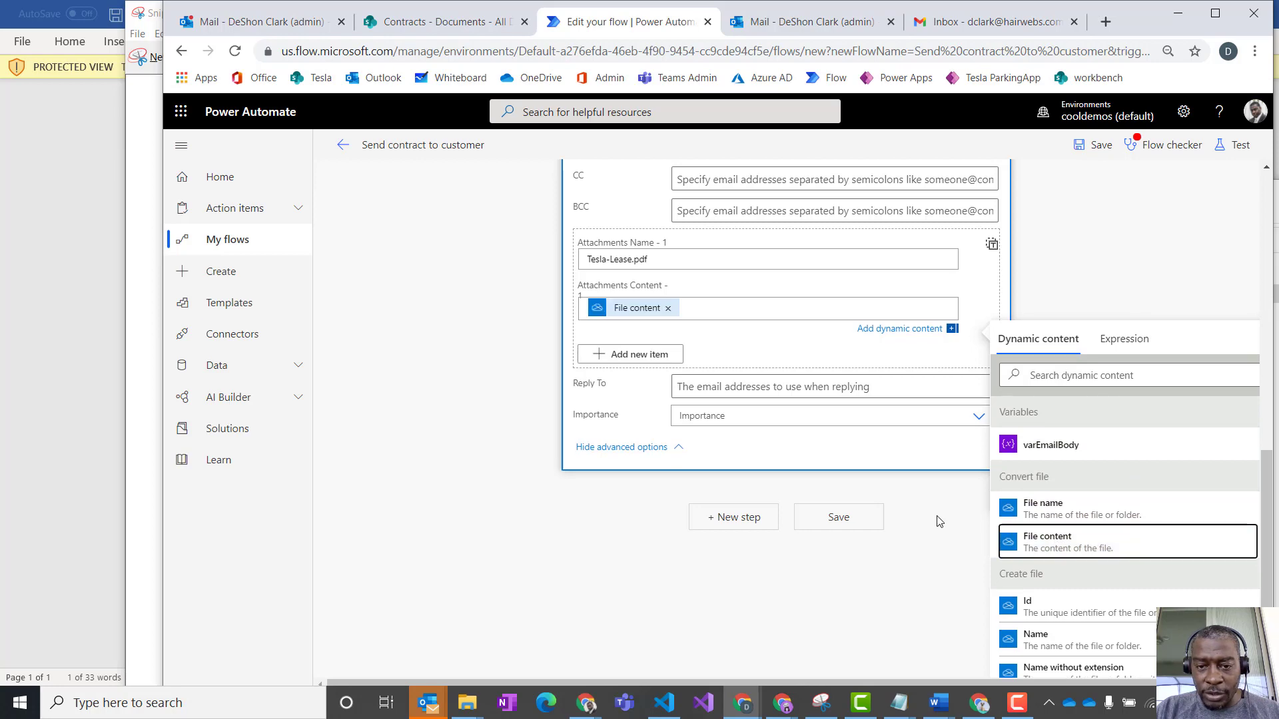
scroll(840, 381, up, 1)
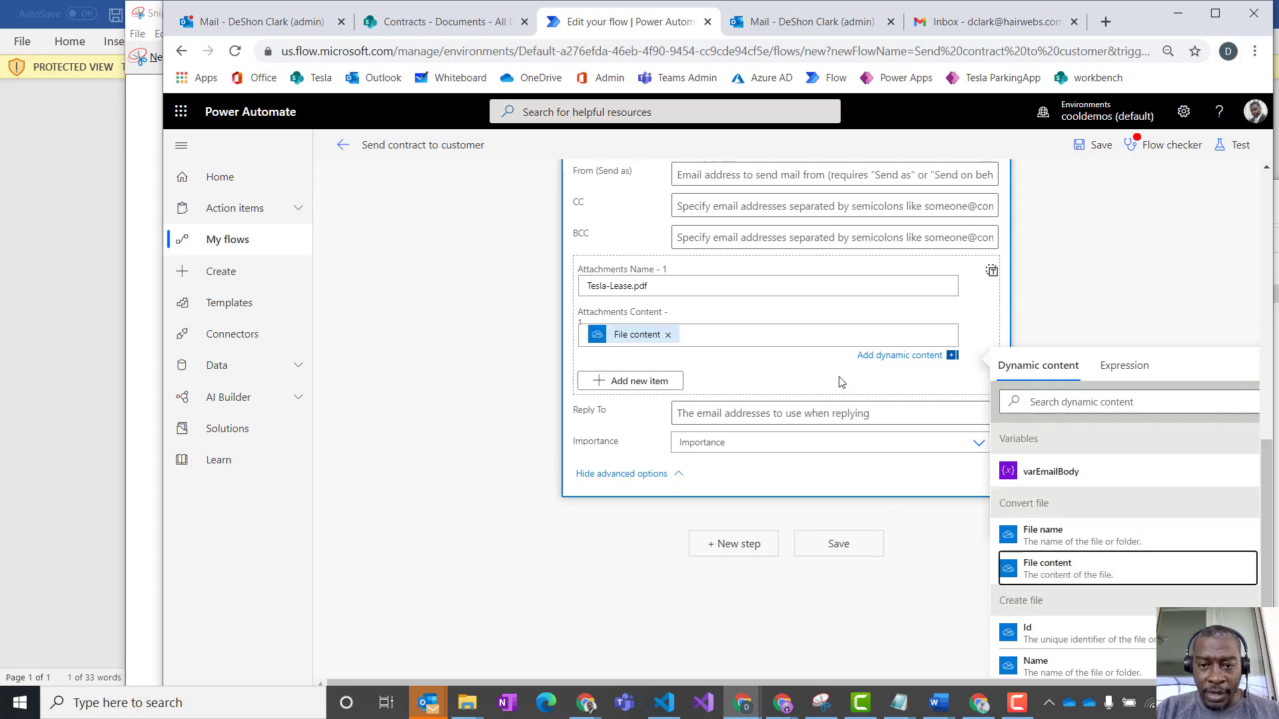
scroll(841, 382, up, 5)
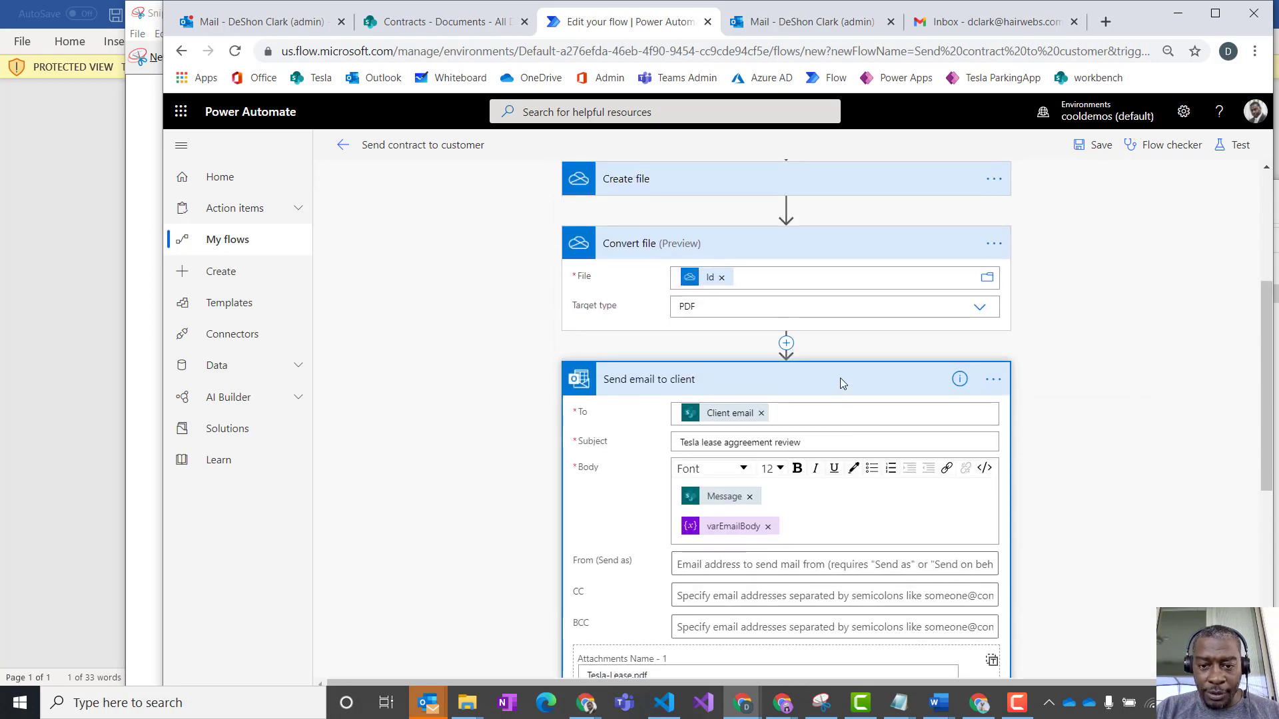
scroll(840, 381, up, 2)
click(1098, 145)
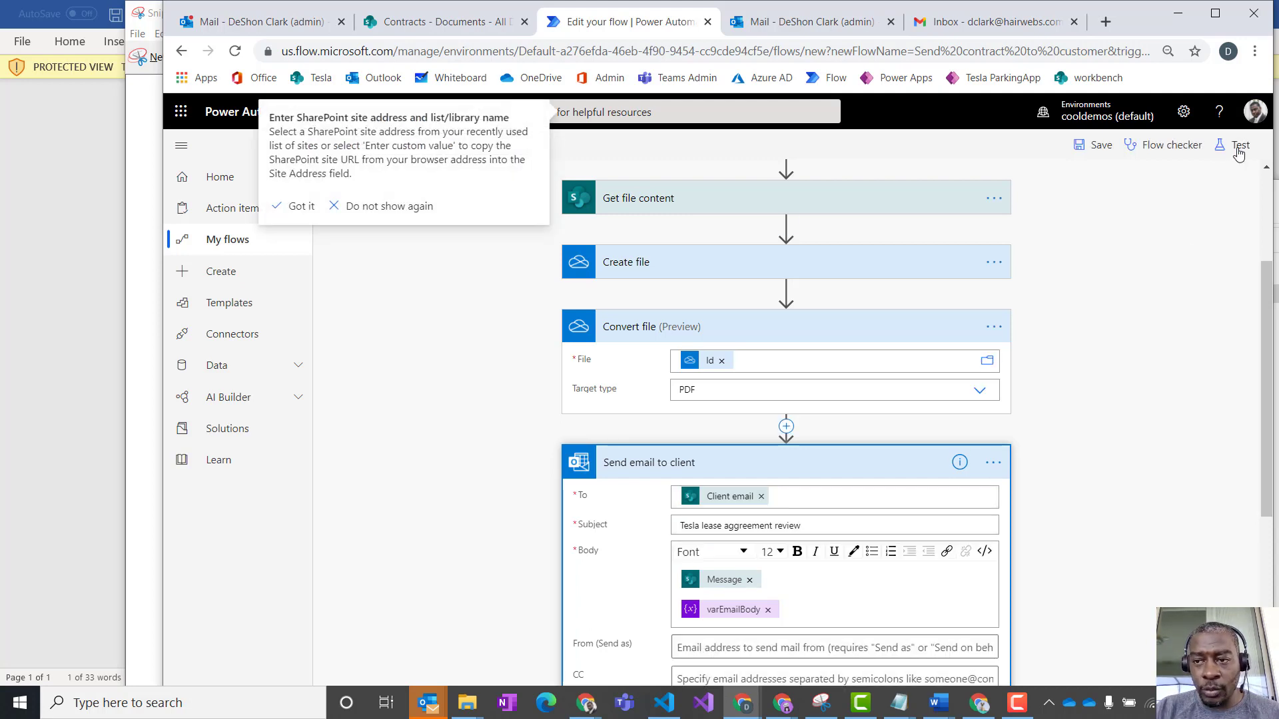
- Test the flow using data from the previous succeeded run and dismiss the SharePoint site address tip
click(1237, 145)
click(1038, 220)
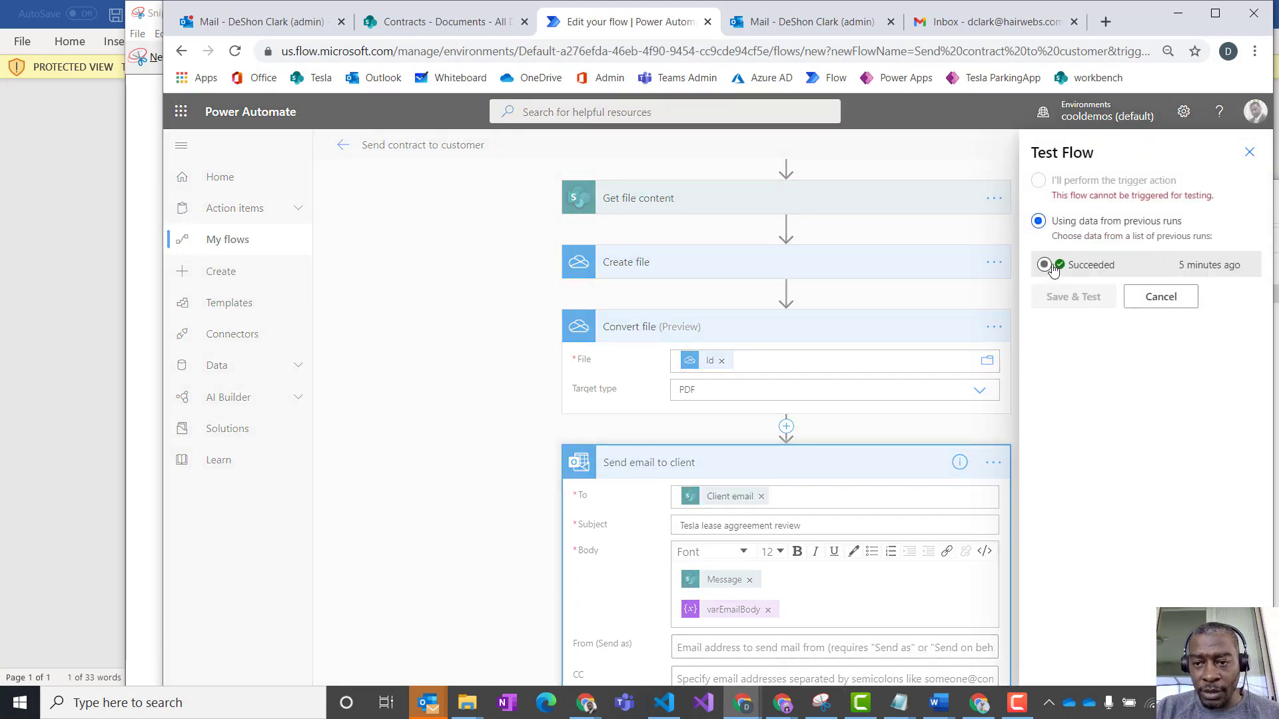
click(1044, 264)
click(1082, 297)
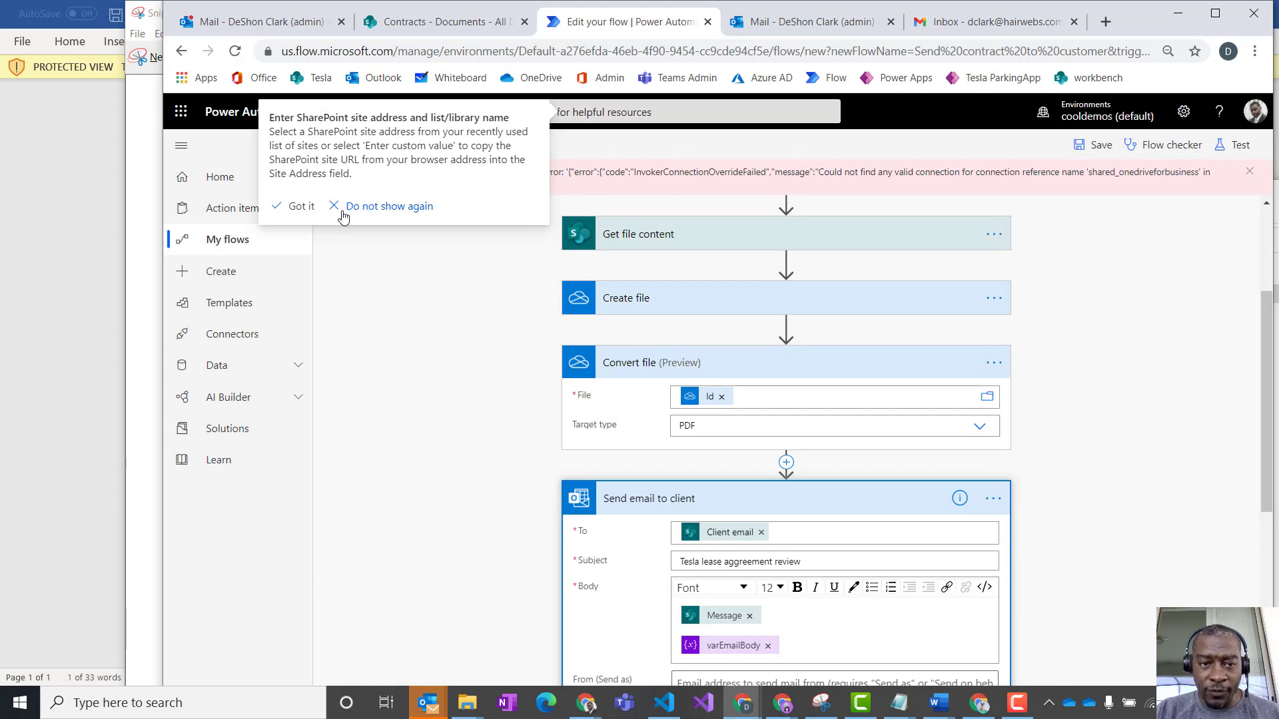
click(297, 208)
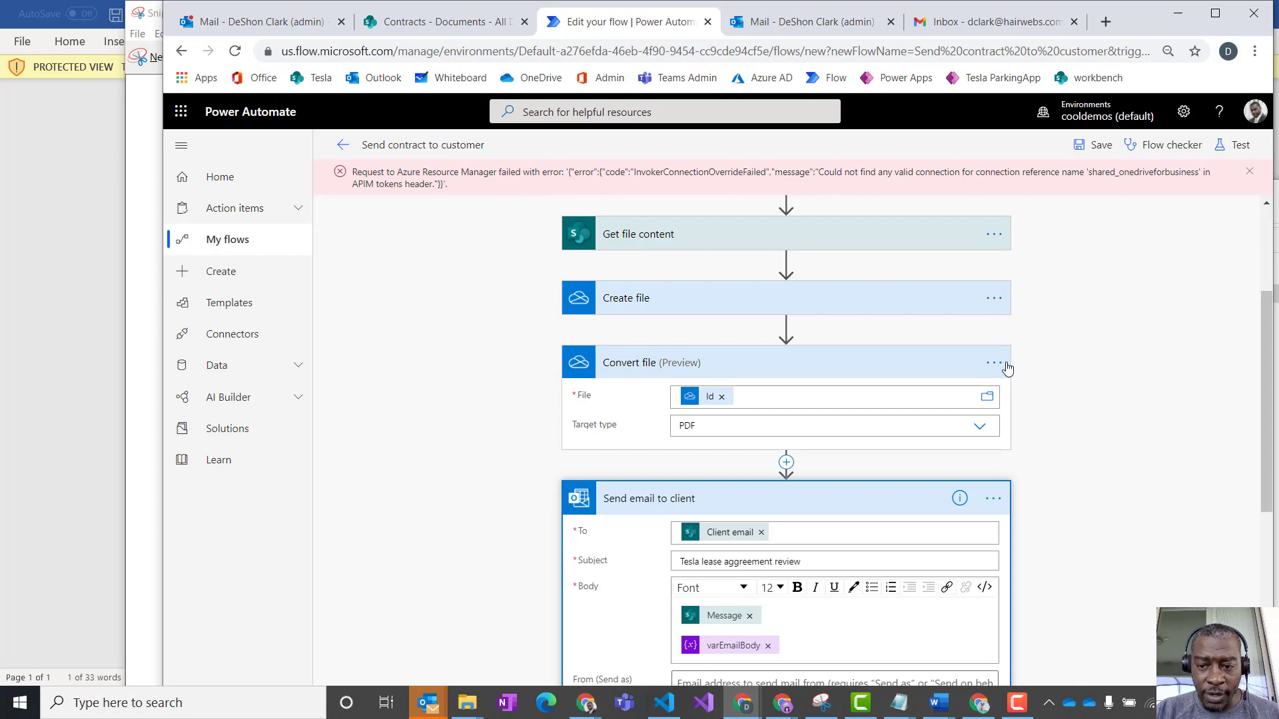
- Expand the Create file action and examine its folder path, file name and file content settings
scroll(1008, 363, down, 4)
scroll(1022, 360, up, 5)
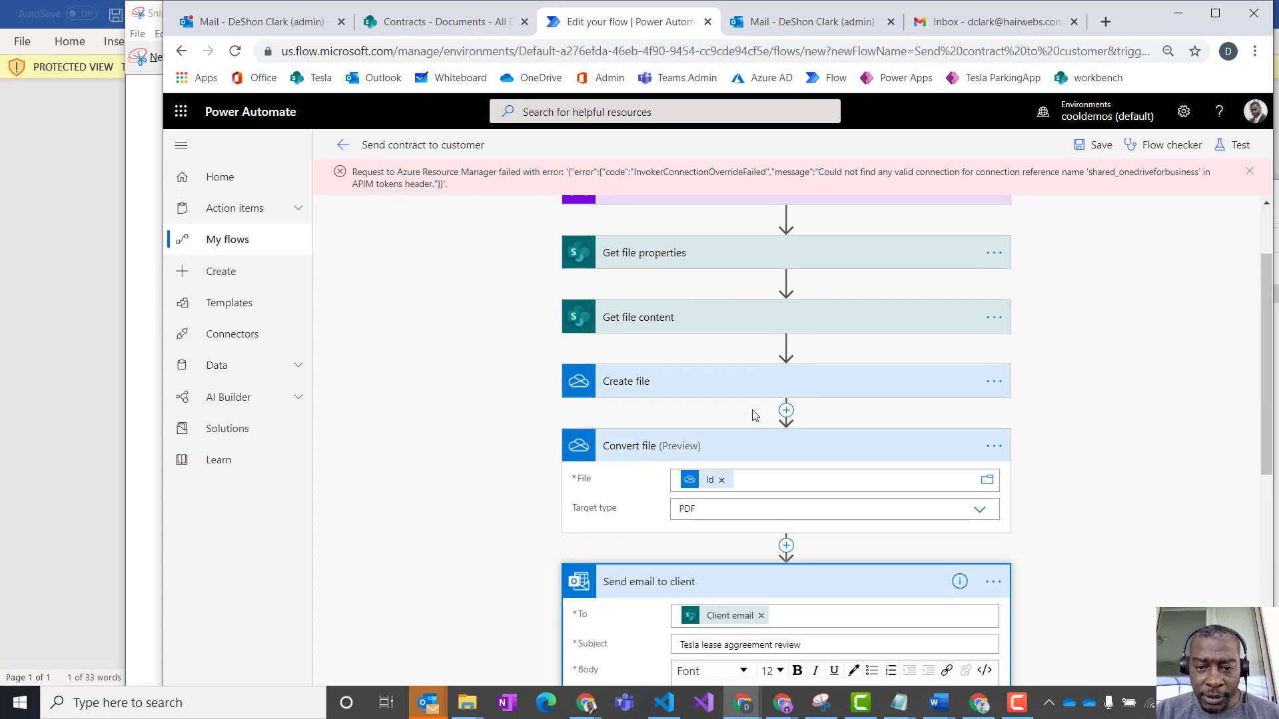
click(788, 393)
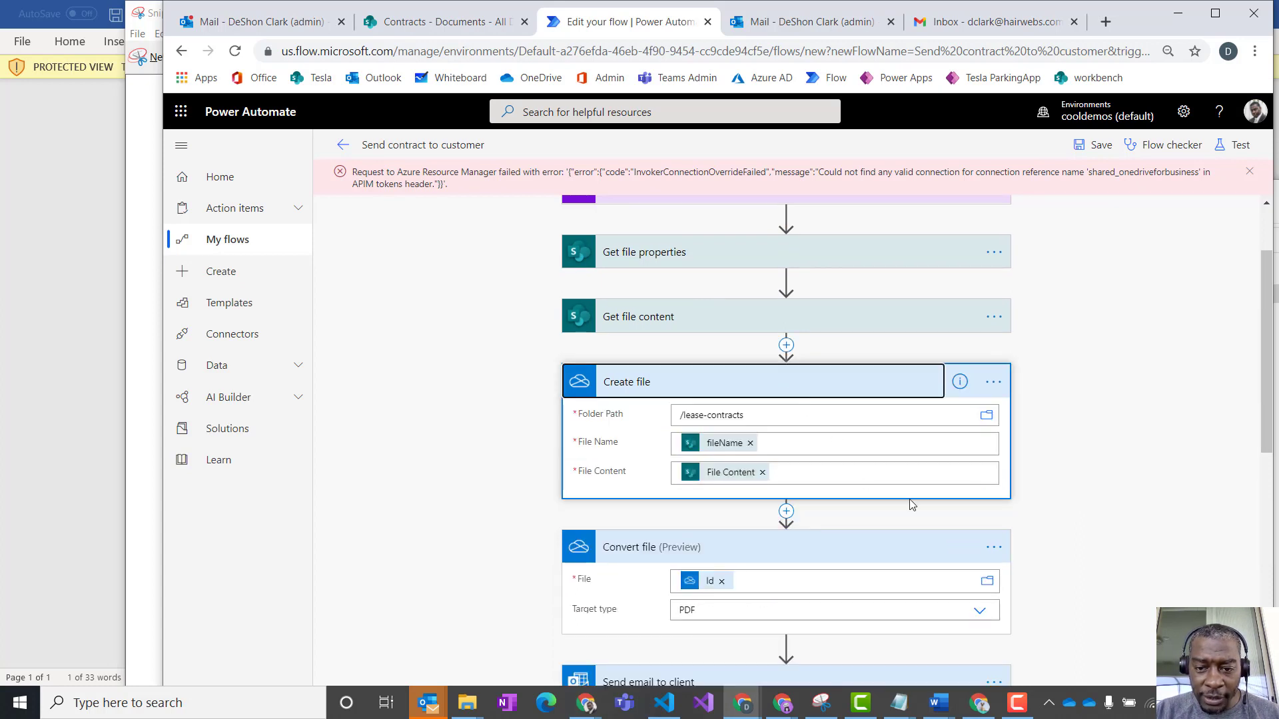
click(766, 422)
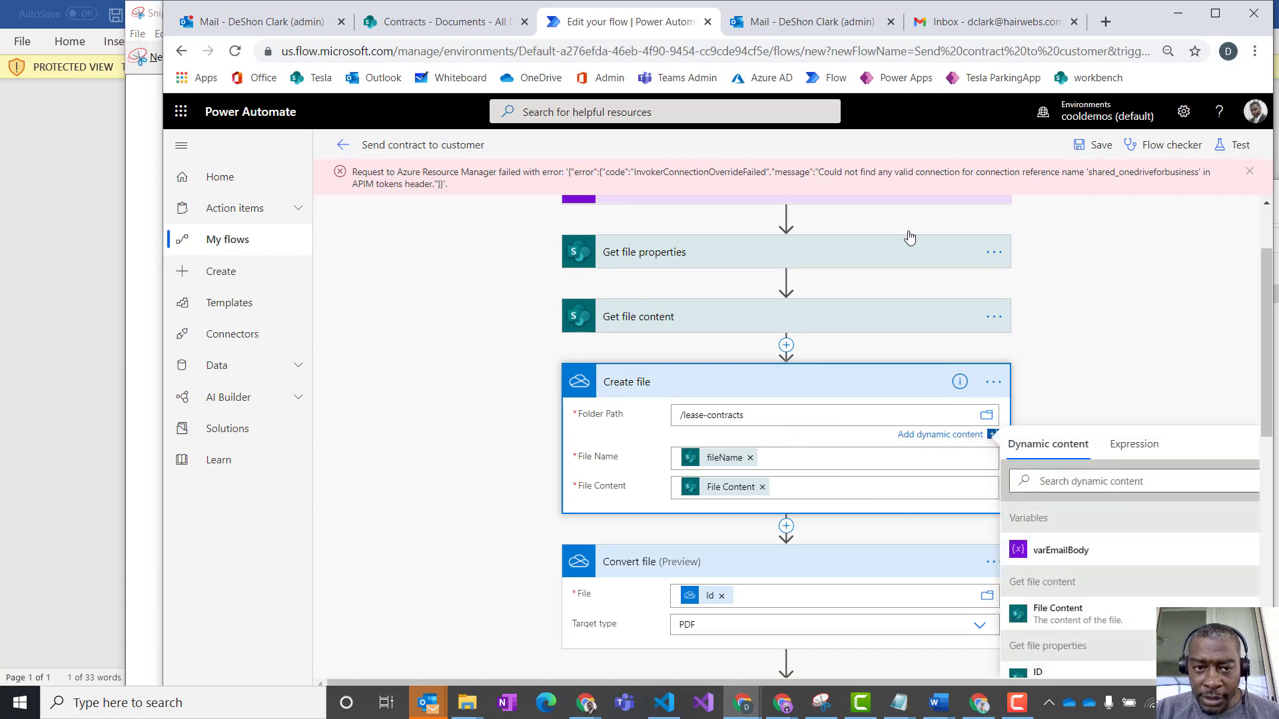
click(364, 211)
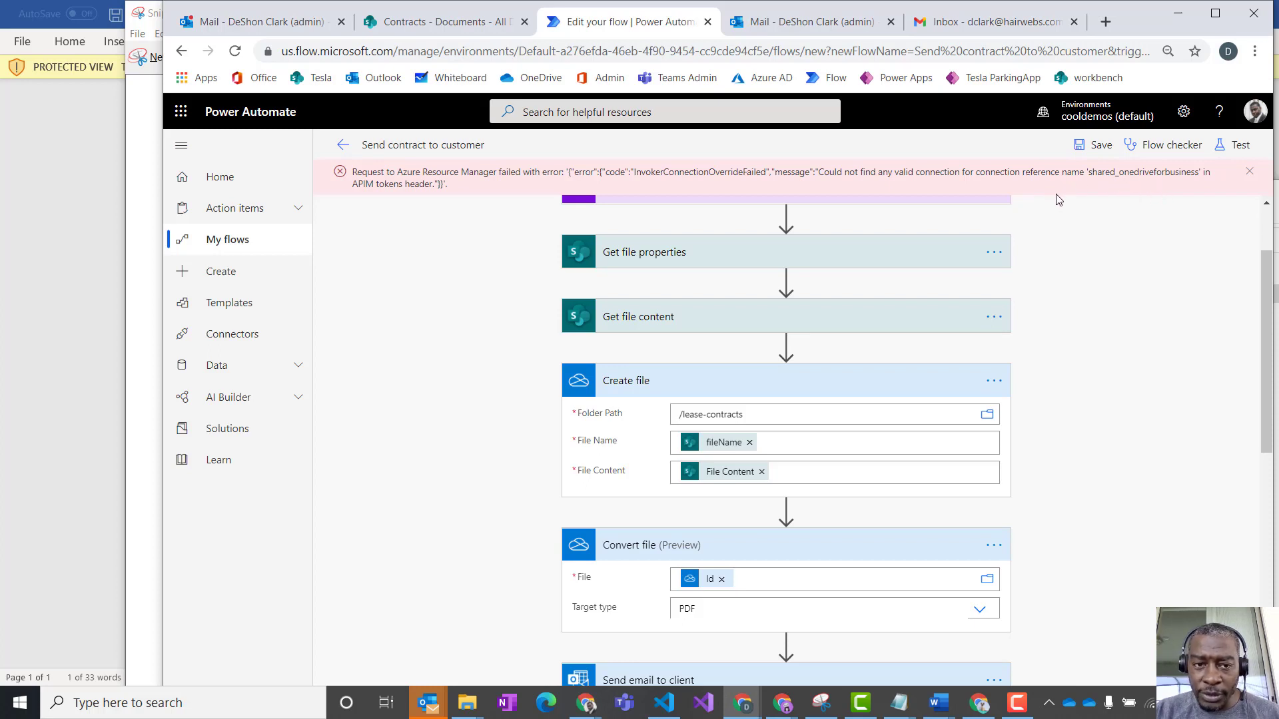
- Save the flow again and retest it with the data from the previous succeeded run
click(1097, 145)
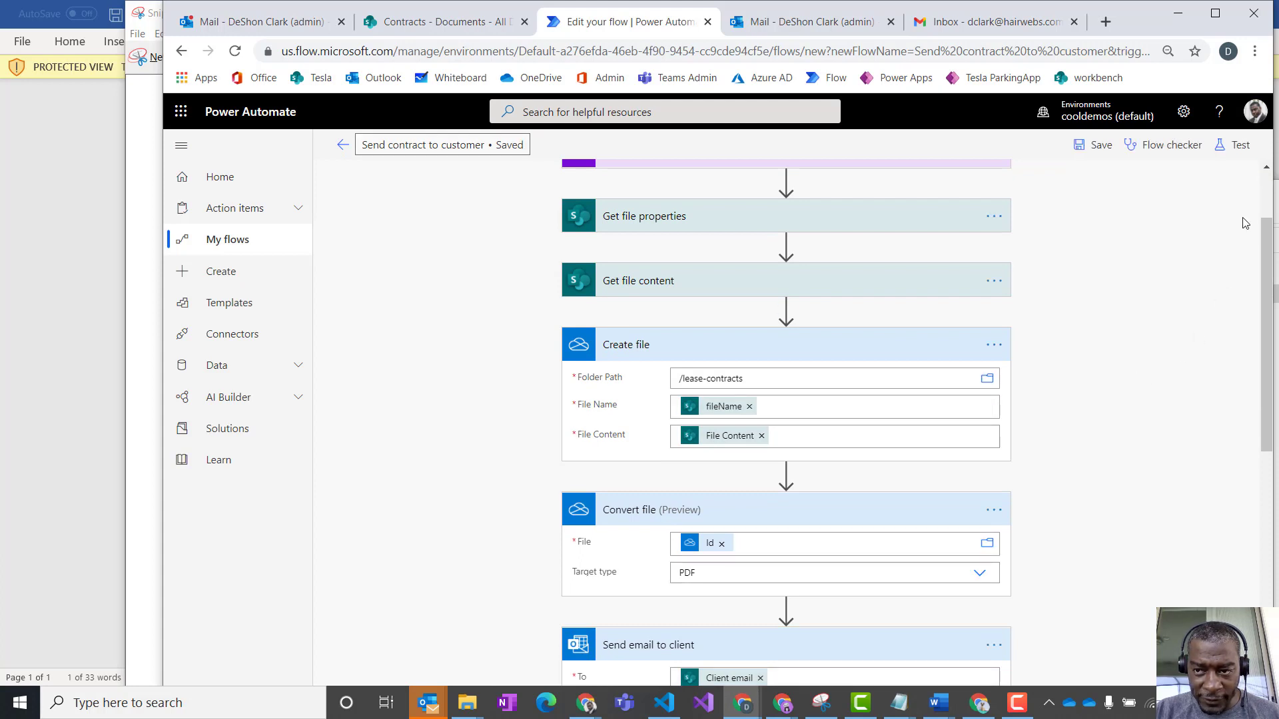
click(1237, 148)
click(1102, 266)
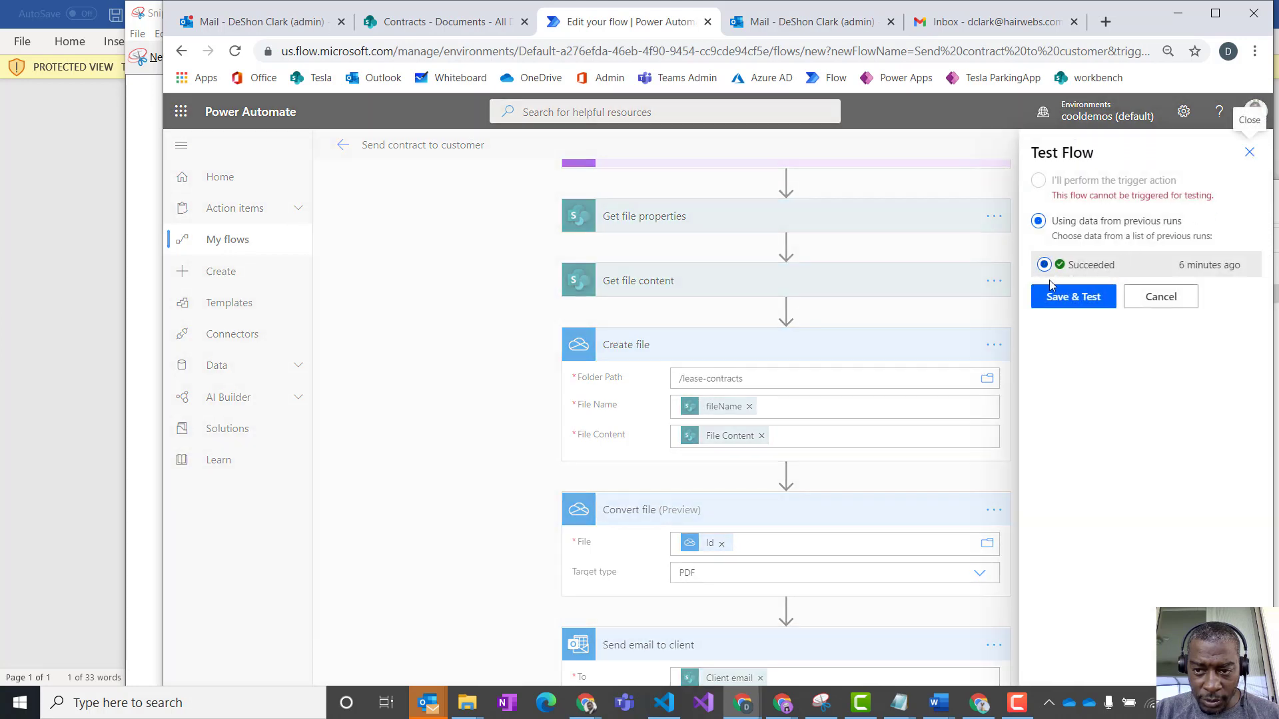
click(1068, 303)
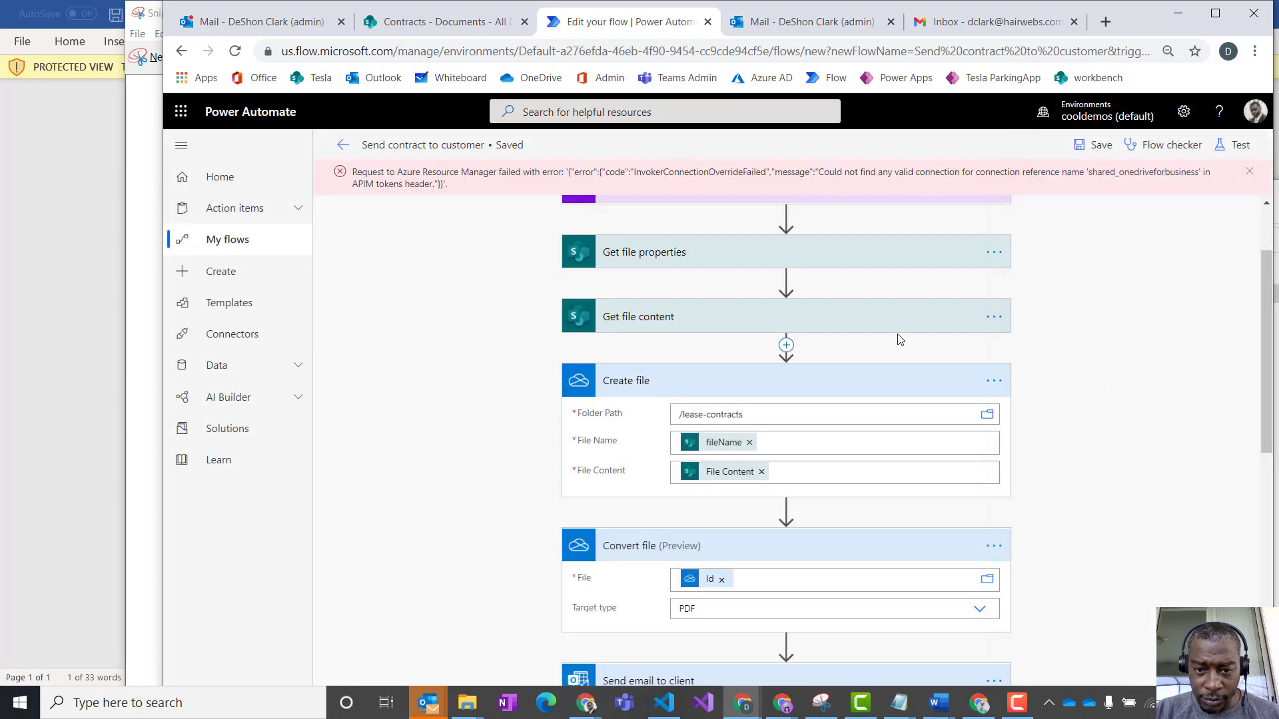
- Replace the Create file action's File Name value with File name with extension from Get file properties
scroll(899, 339, down, 8)
scroll(1073, 409, up, 8)
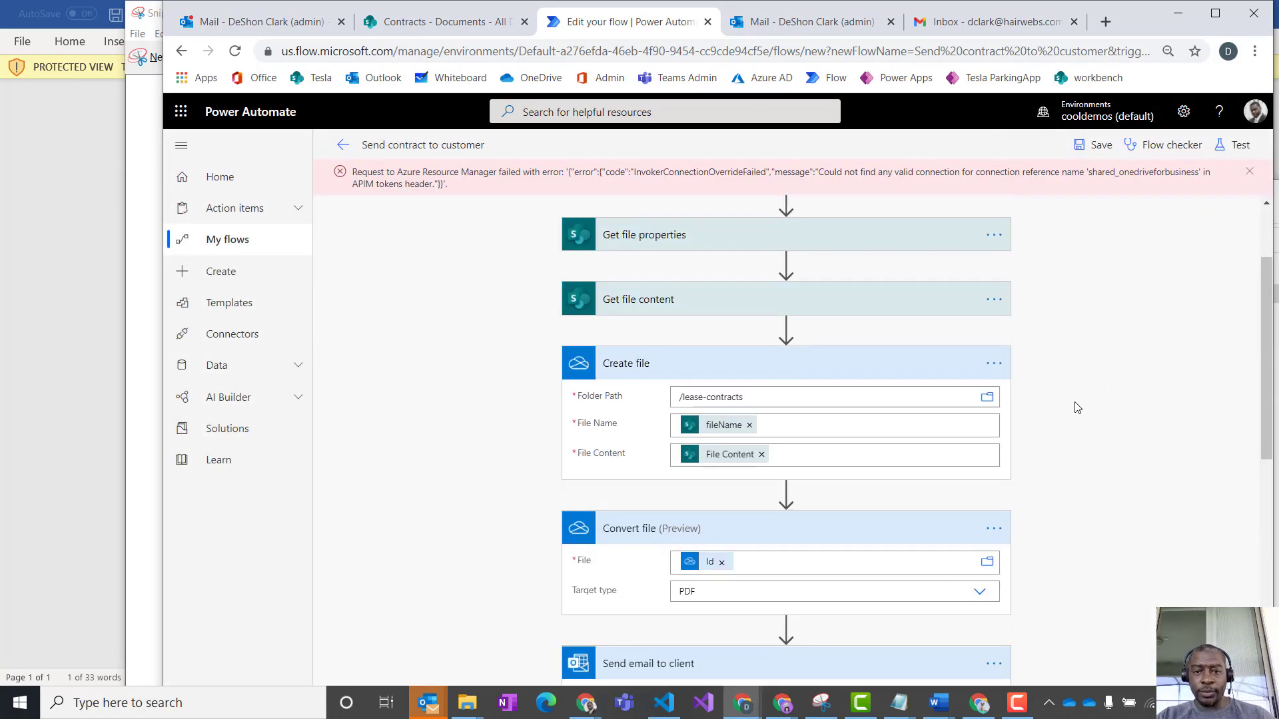
scroll(1077, 407, up, 2)
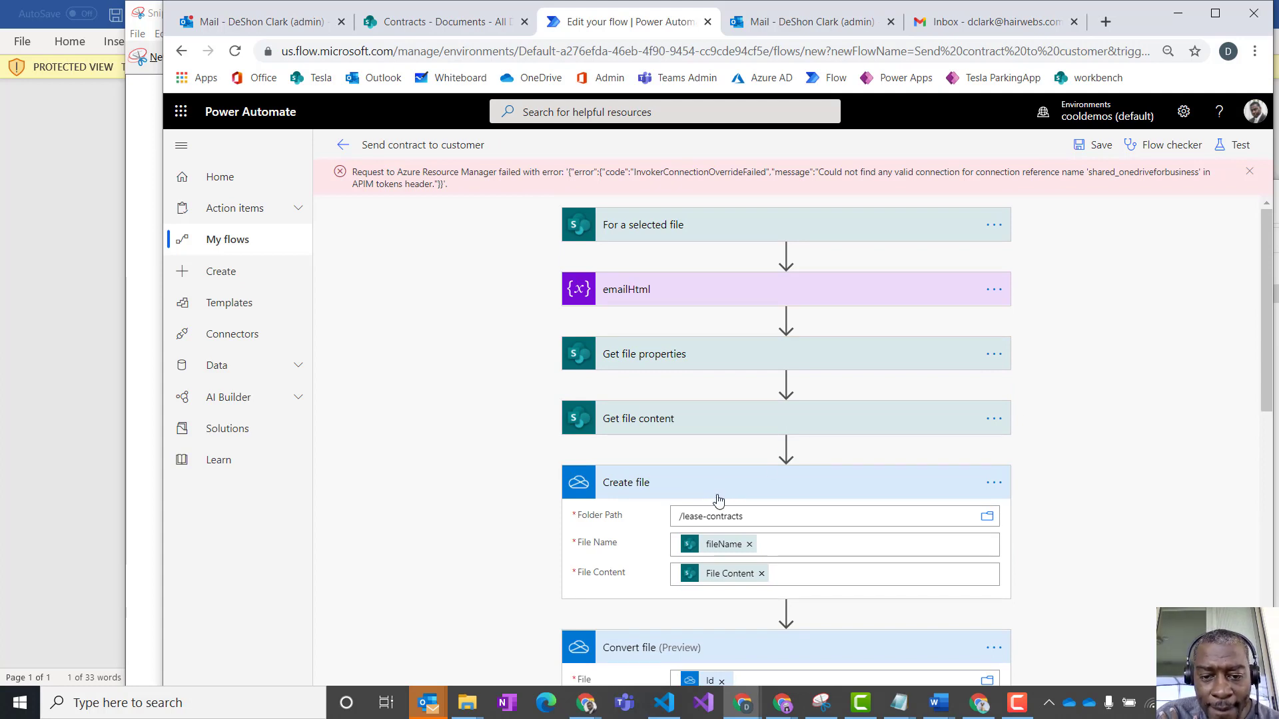
click(774, 549)
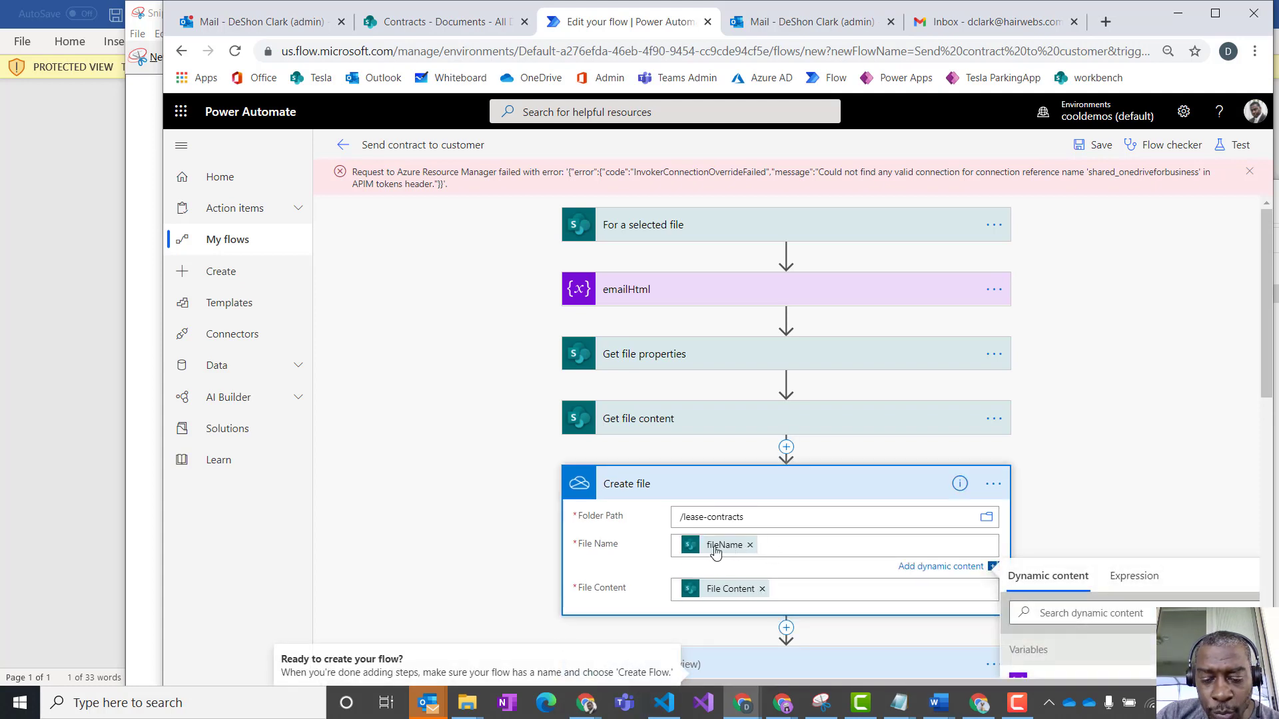
click(749, 546)
scroll(1210, 445, down, 2)
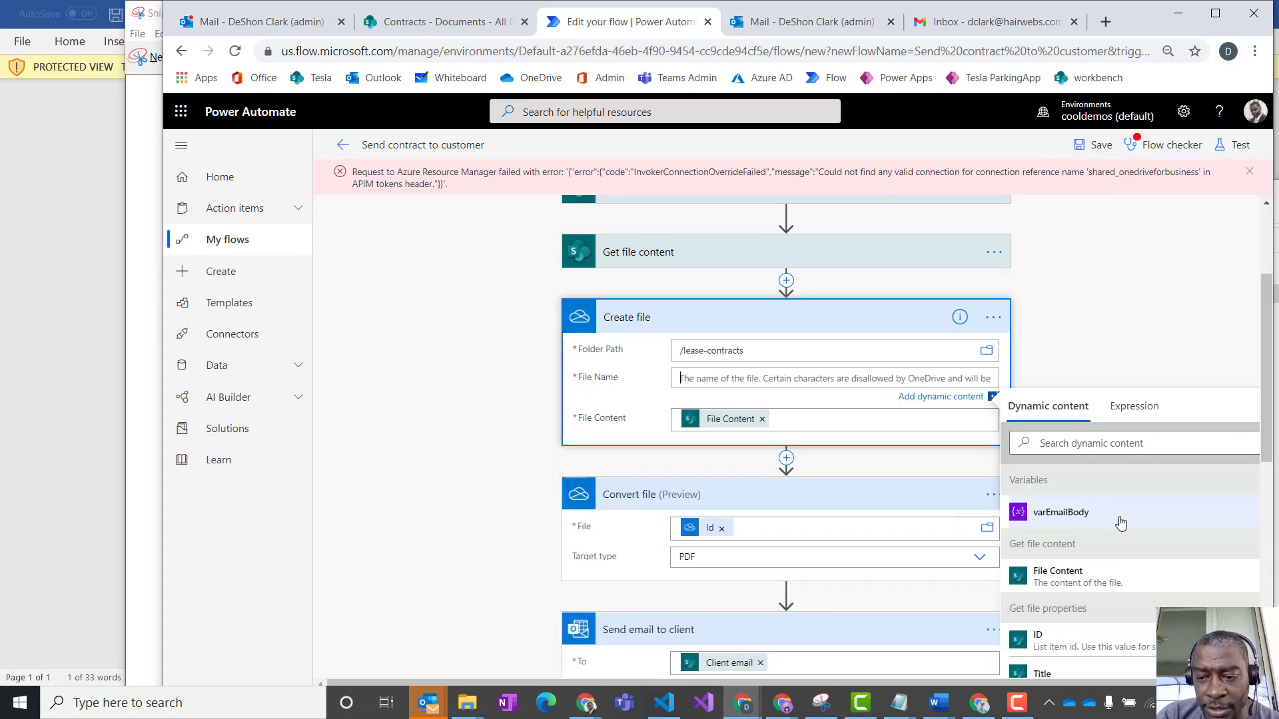
click(1082, 445)
text(file name)
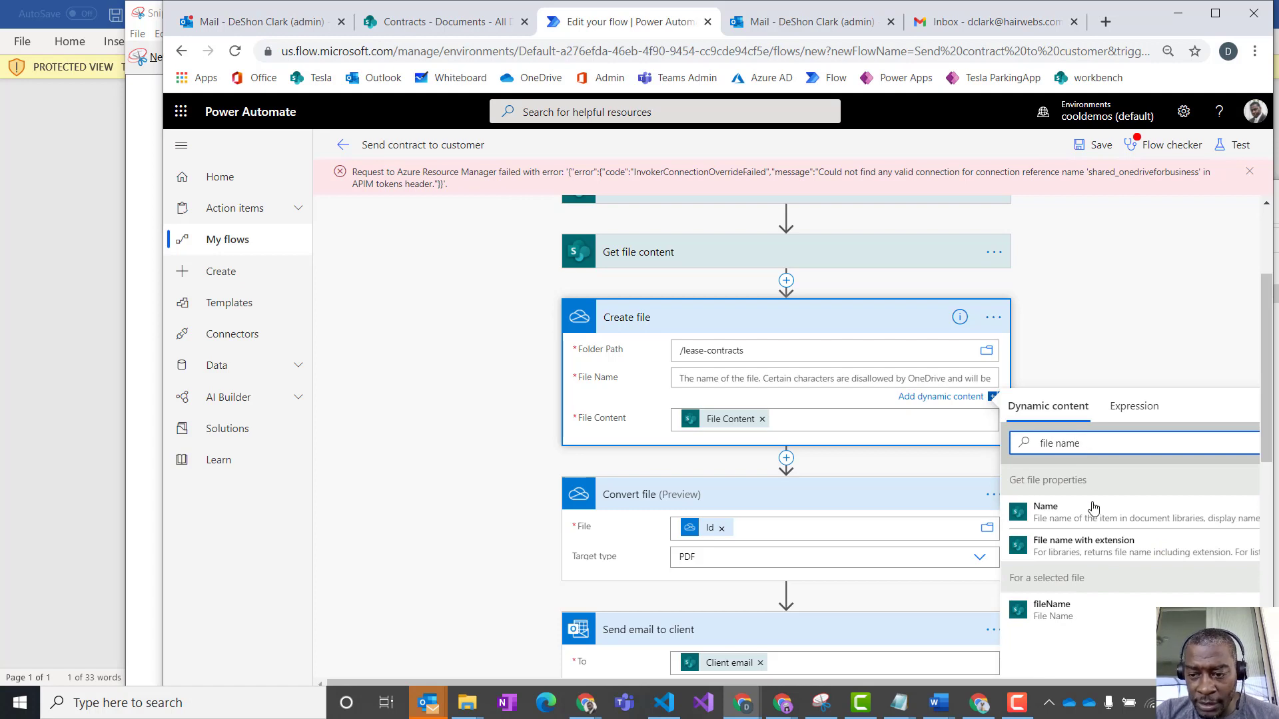
click(1080, 543)
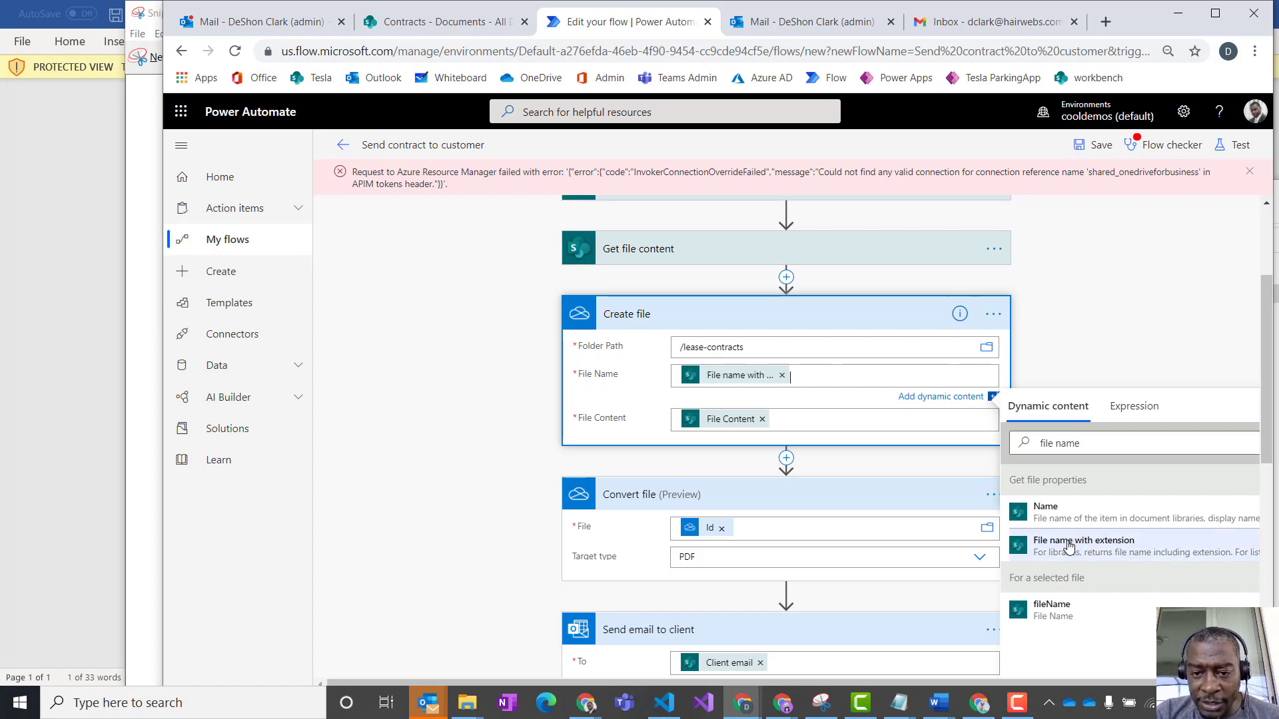
scroll(762, 386, up, 1)
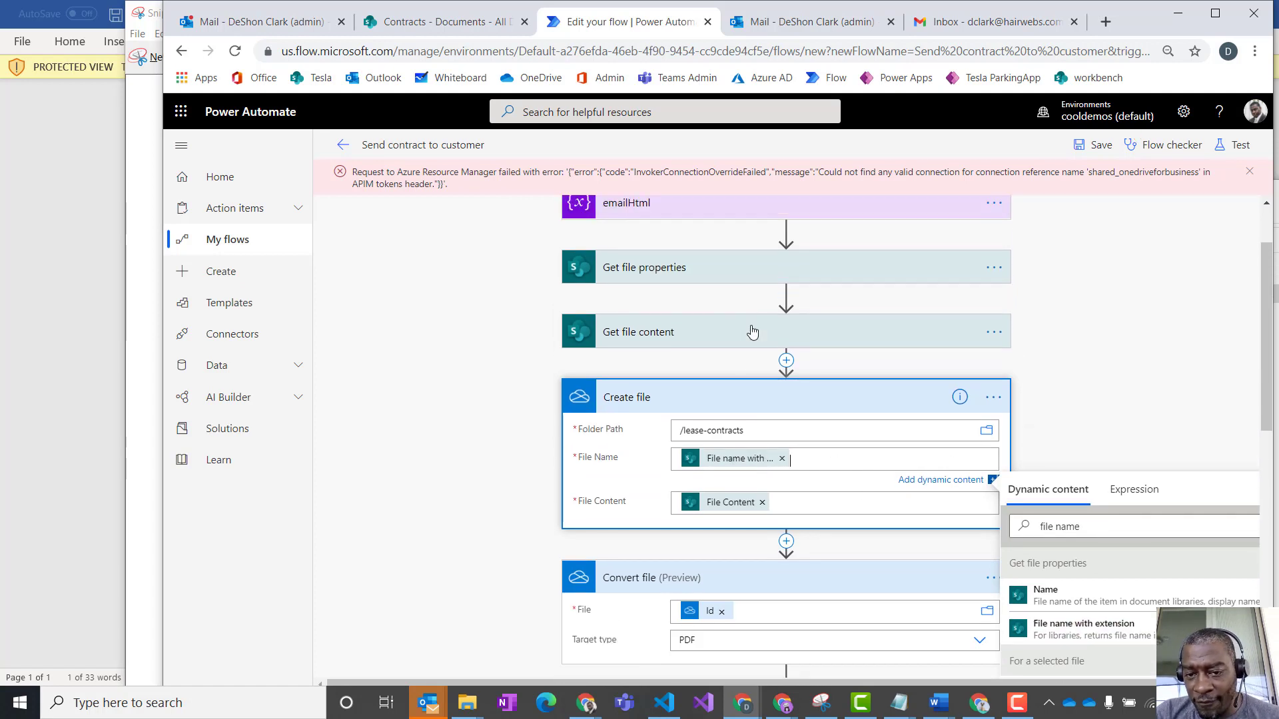
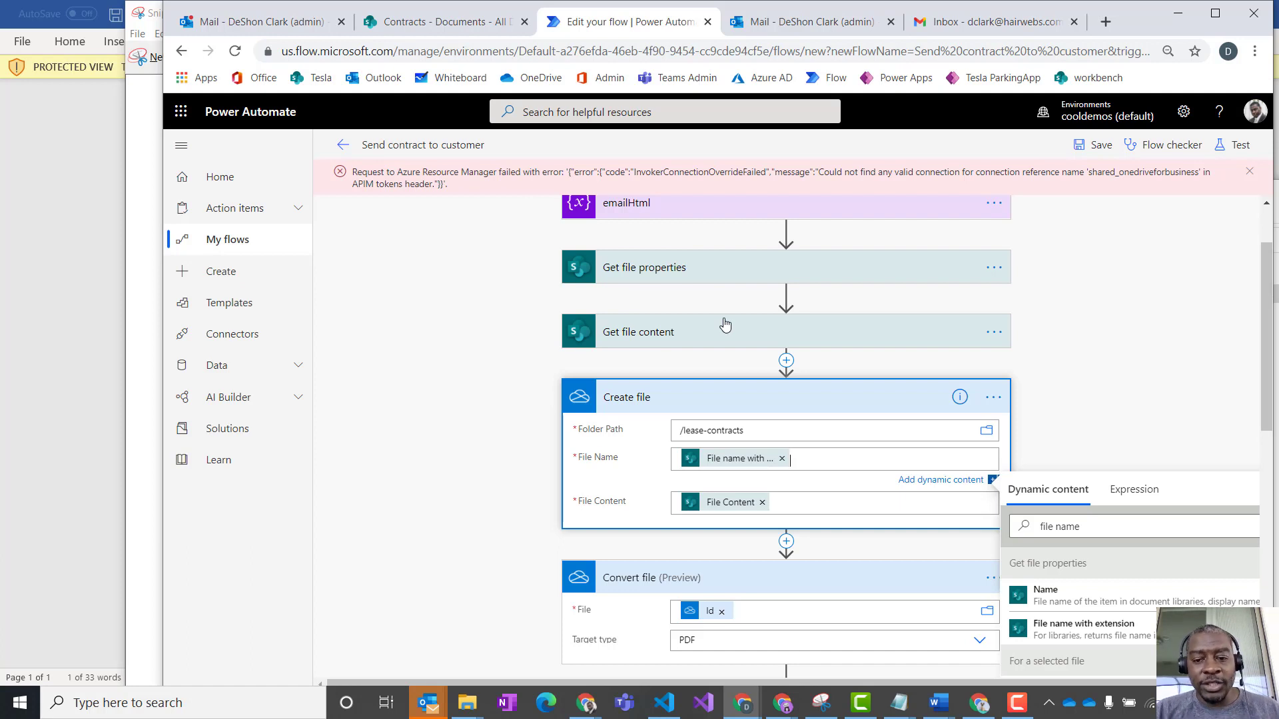
- Save the flow with the updated file name and test it using data from the previous succeeded run
click(1089, 146)
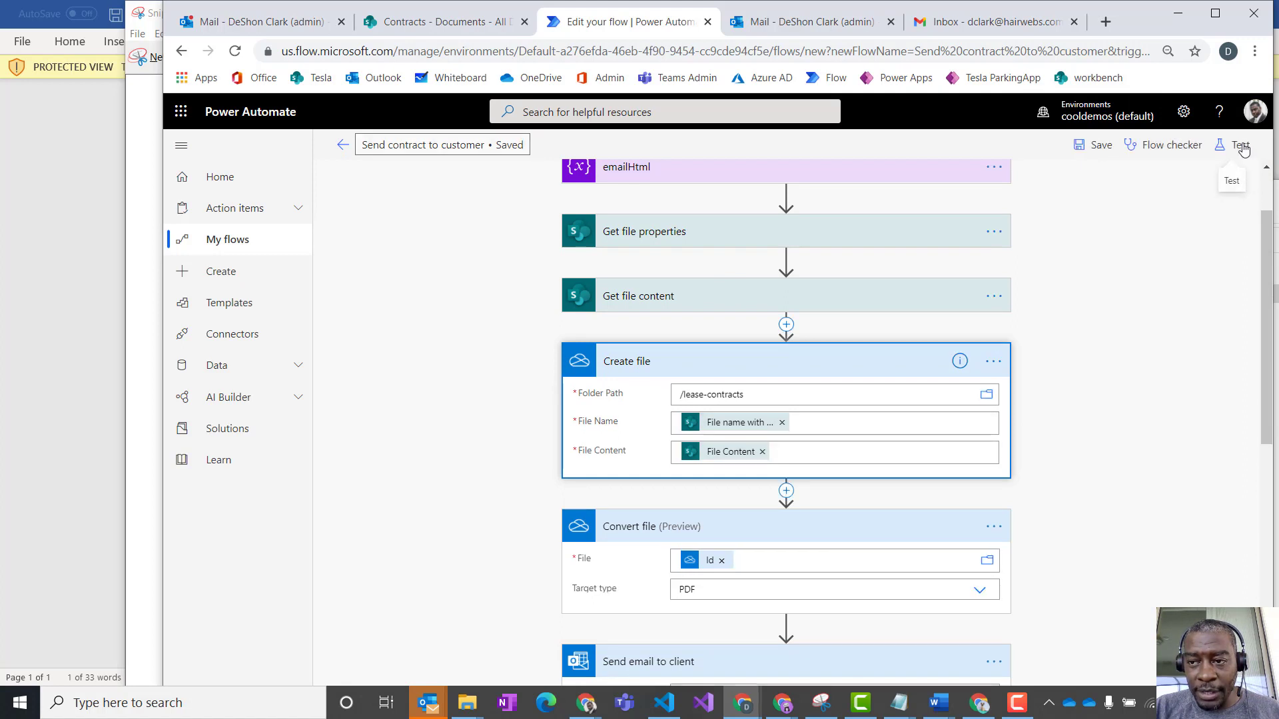
click(1240, 145)
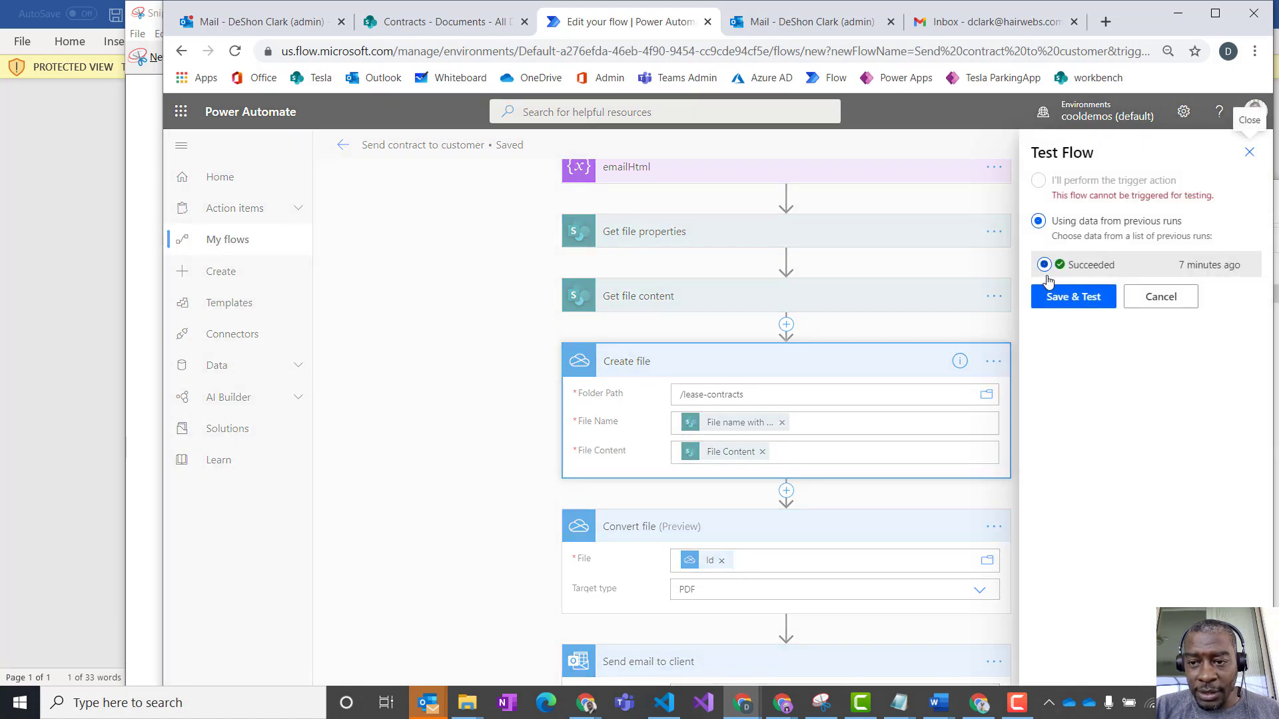
click(1069, 297)
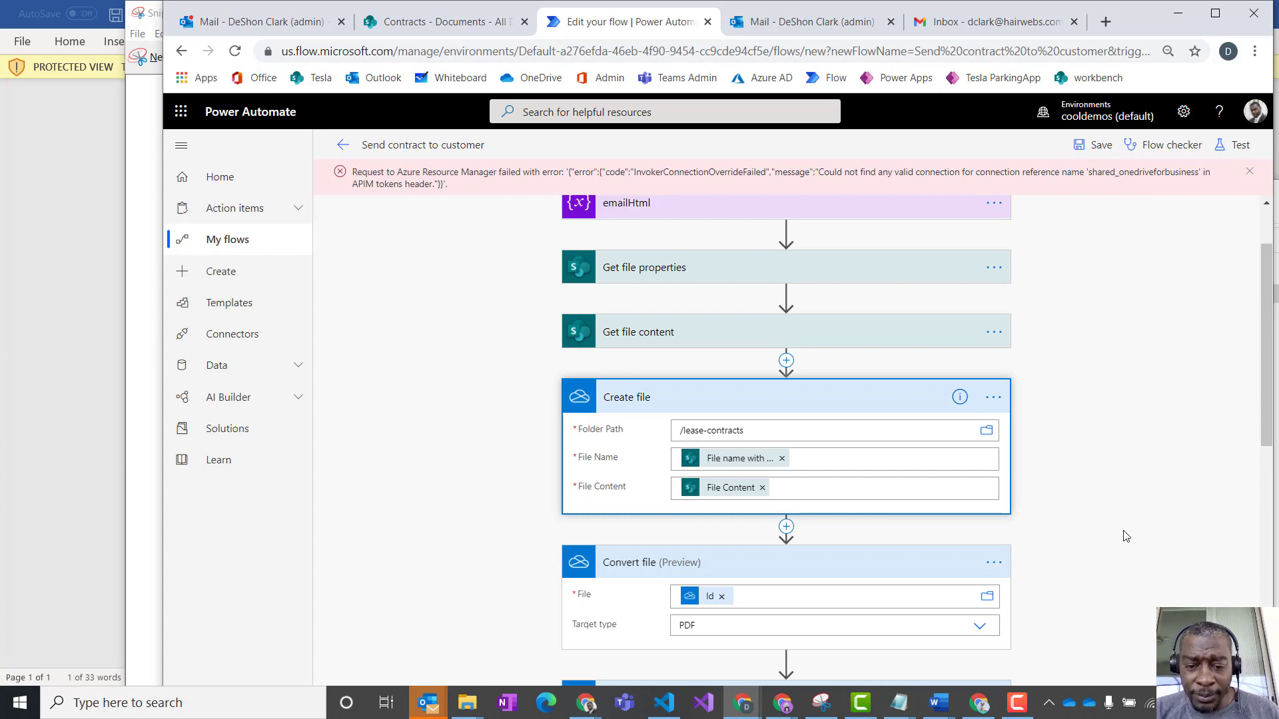
- Save the flow once more, reload the editor page and dismiss the SharePoint site address tip
scroll(1110, 520, up, 2)
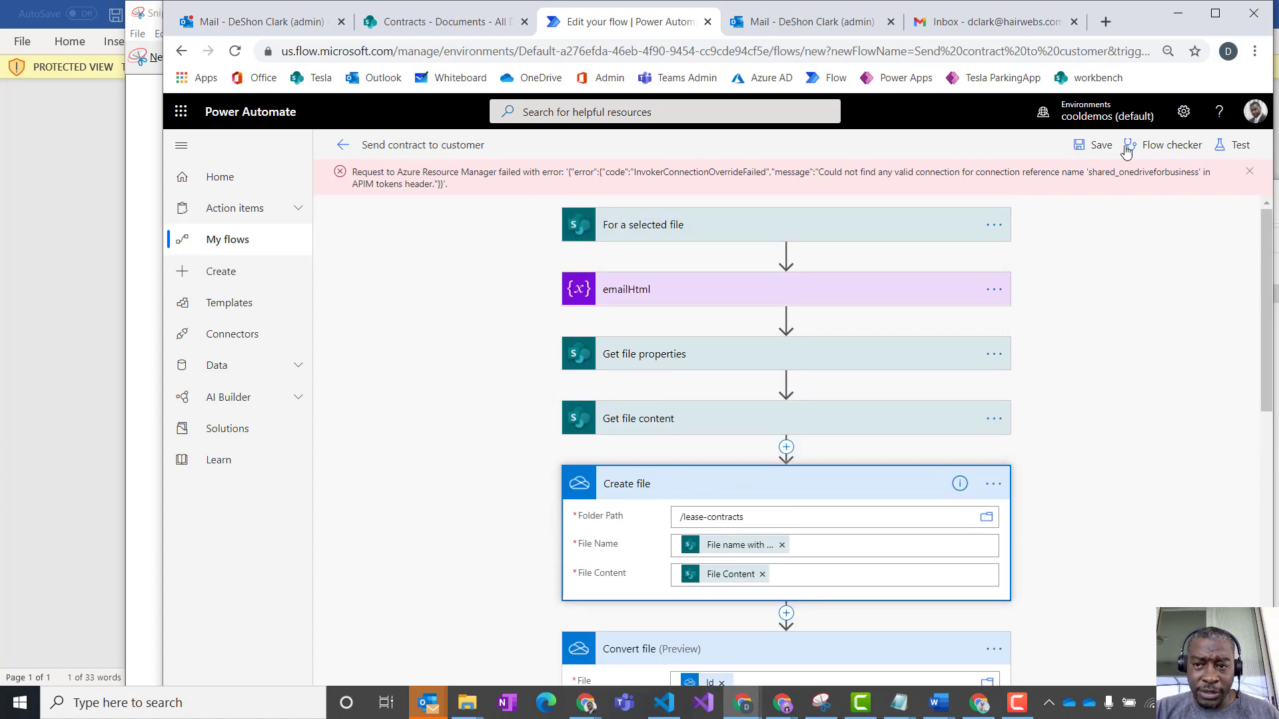
click(1093, 145)
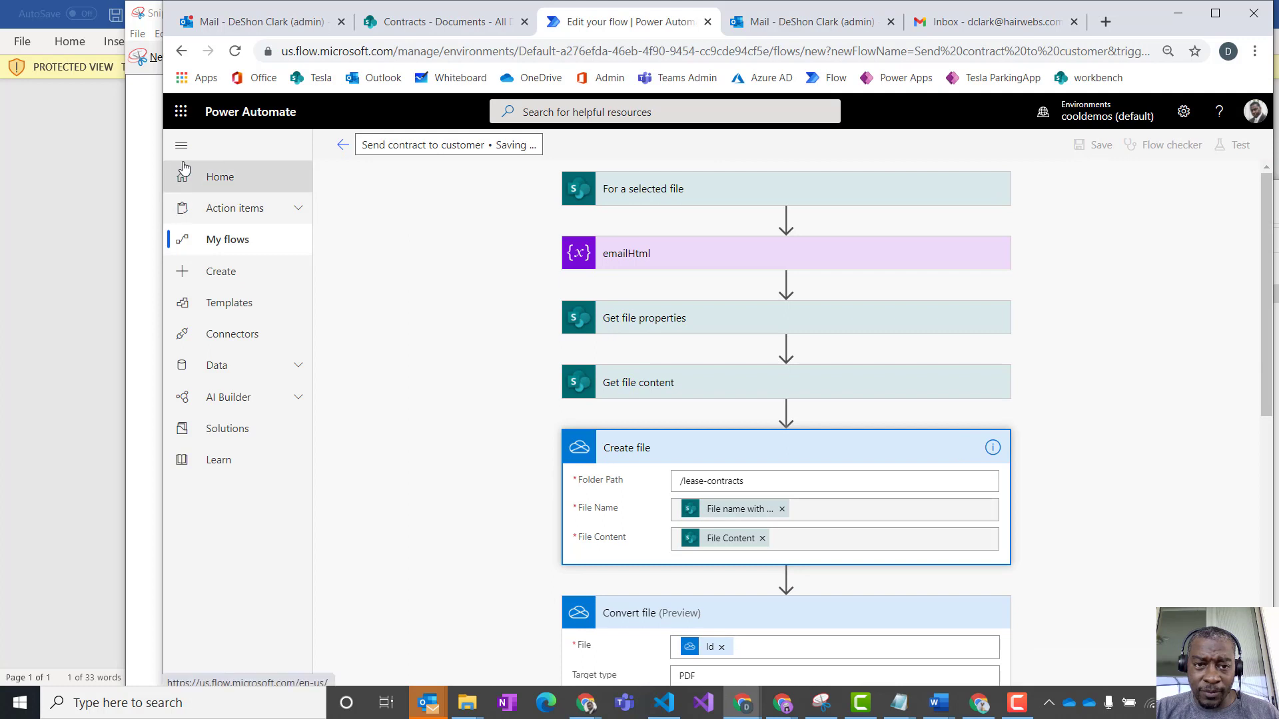
click(235, 56)
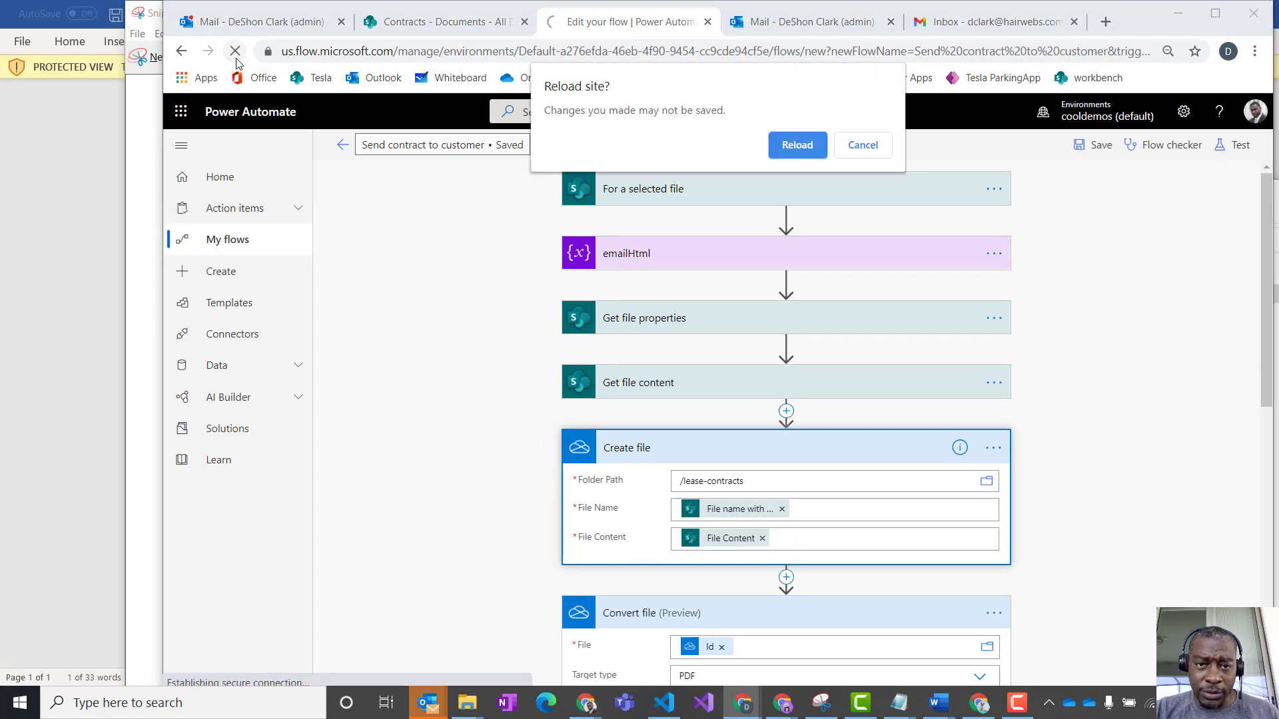
click(797, 144)
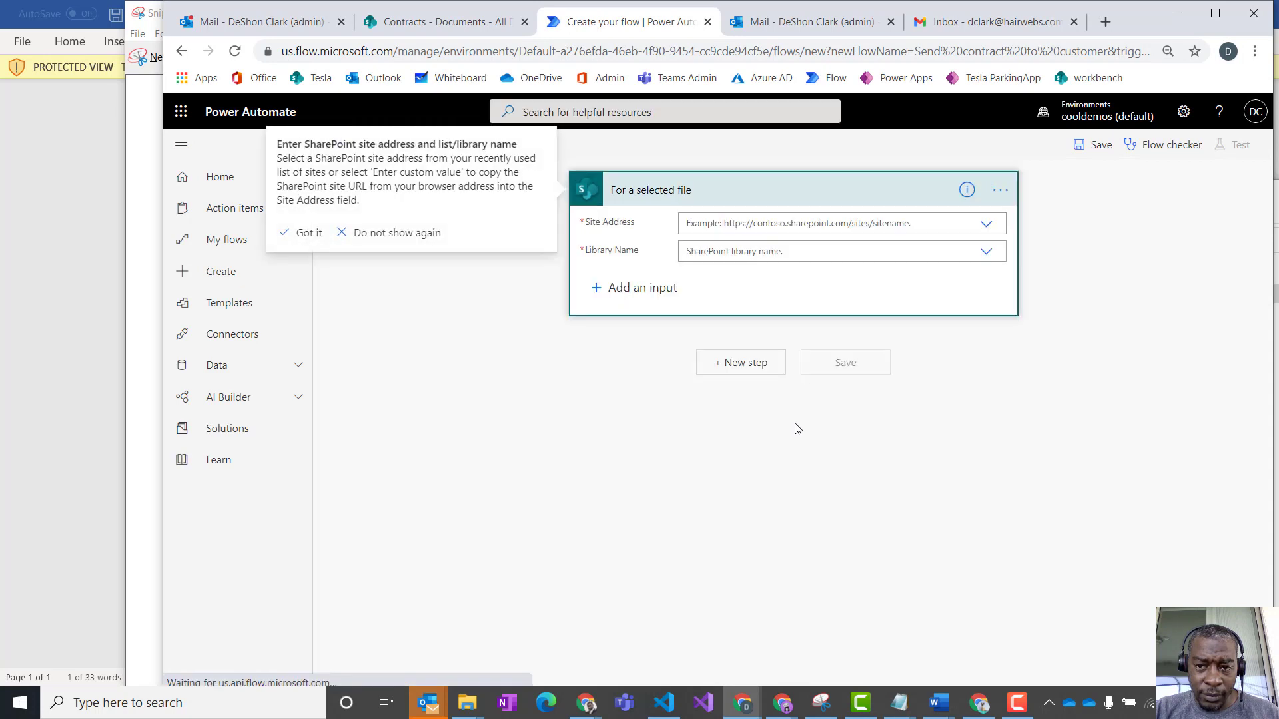
click(309, 233)
- Leave the blank flow editor and reopen the Send contract to customer flow for editing from My flows
click(342, 146)
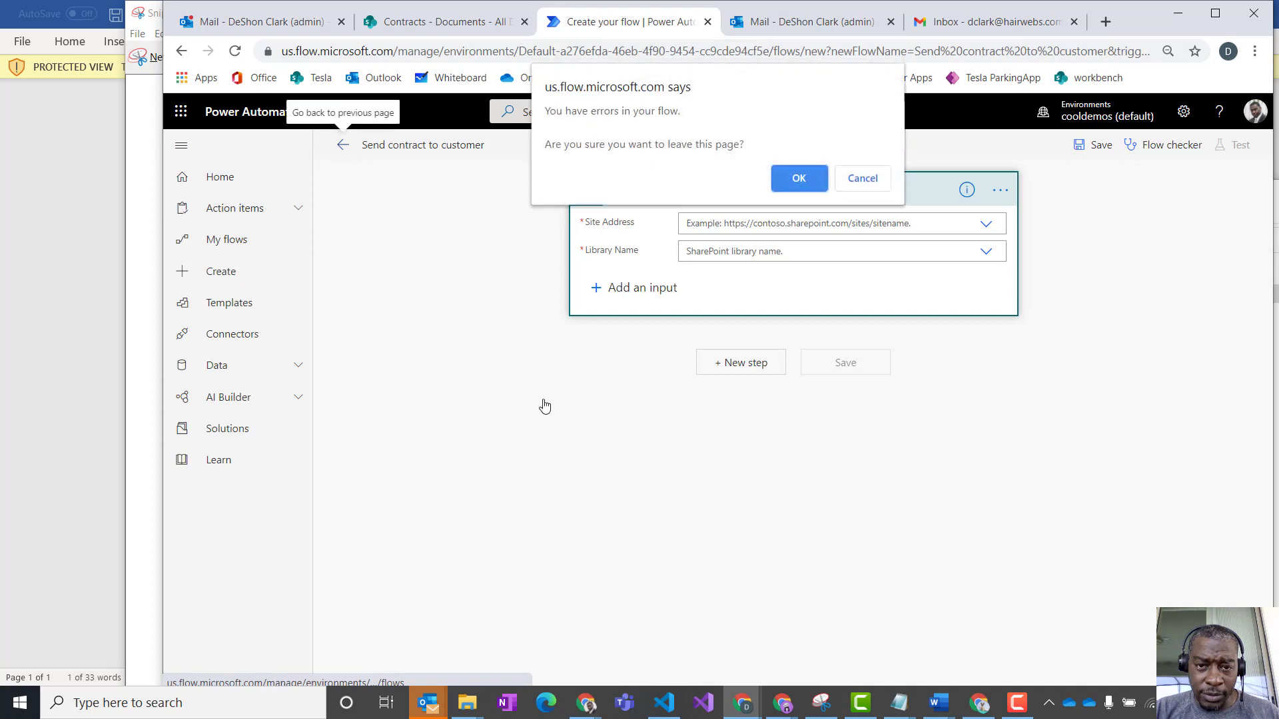
click(805, 179)
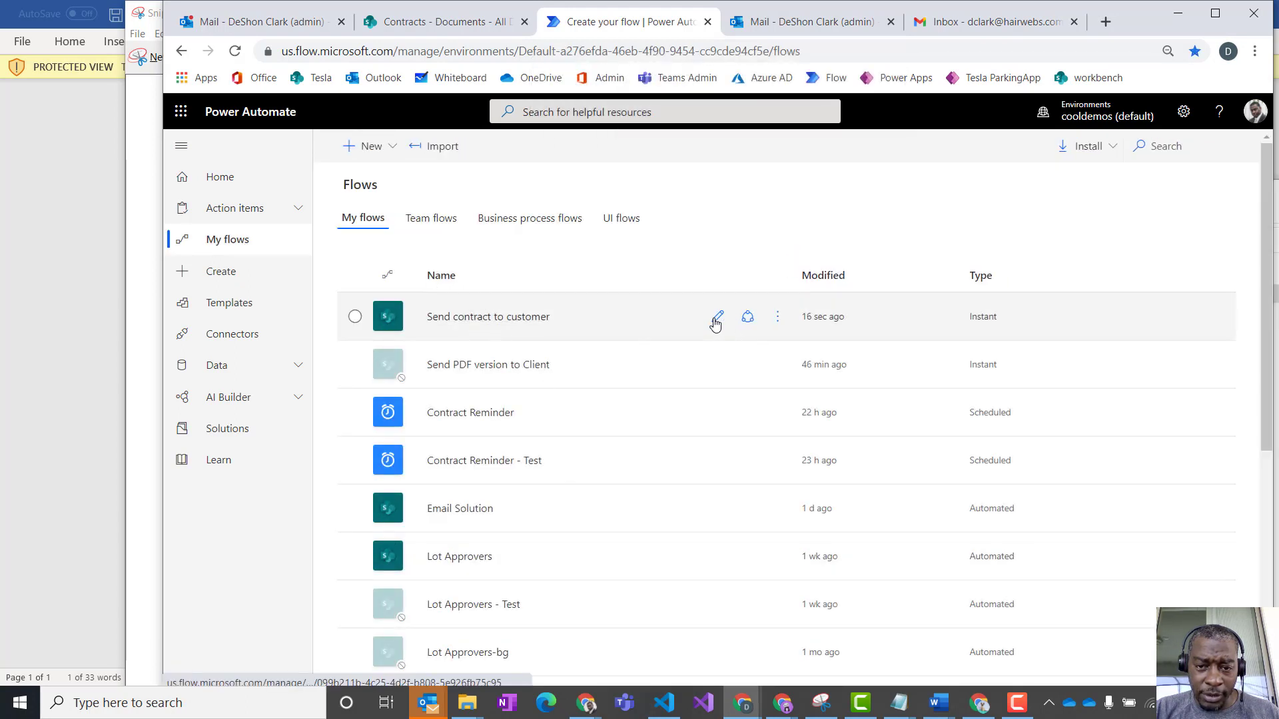
click(717, 317)
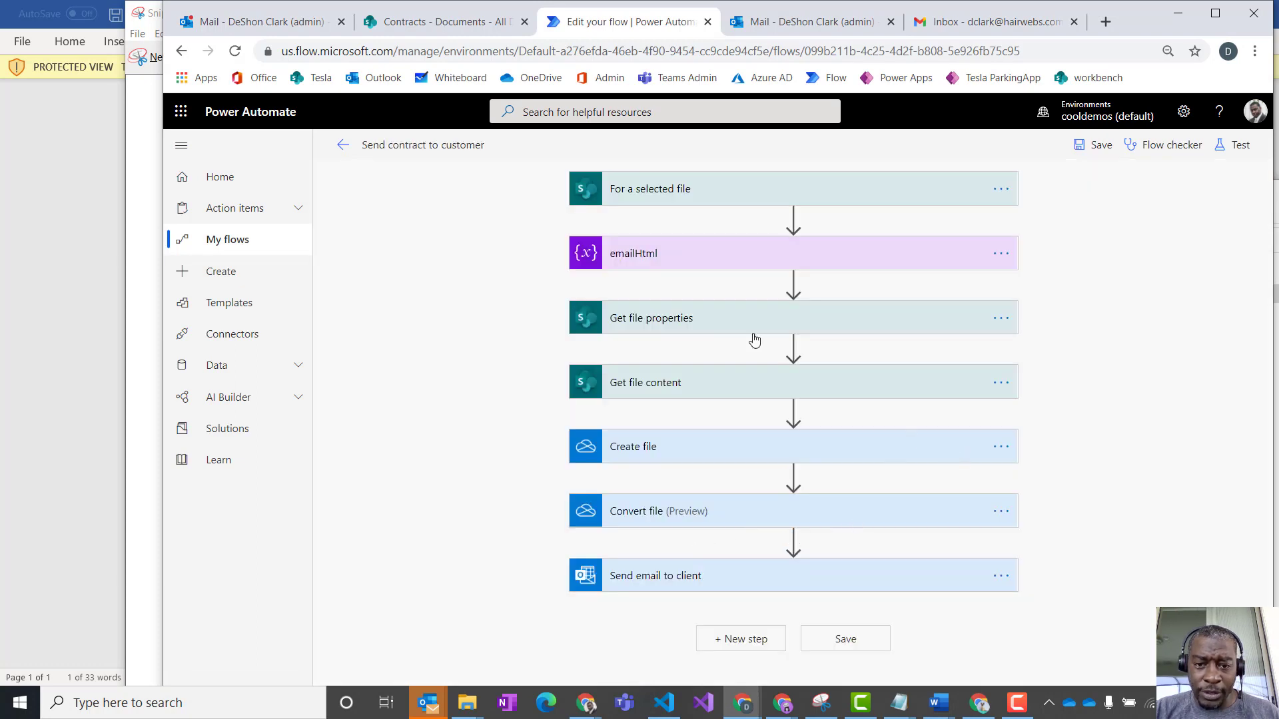
- Expand the Convert file action and check its file, target type and connection settings
click(792, 527)
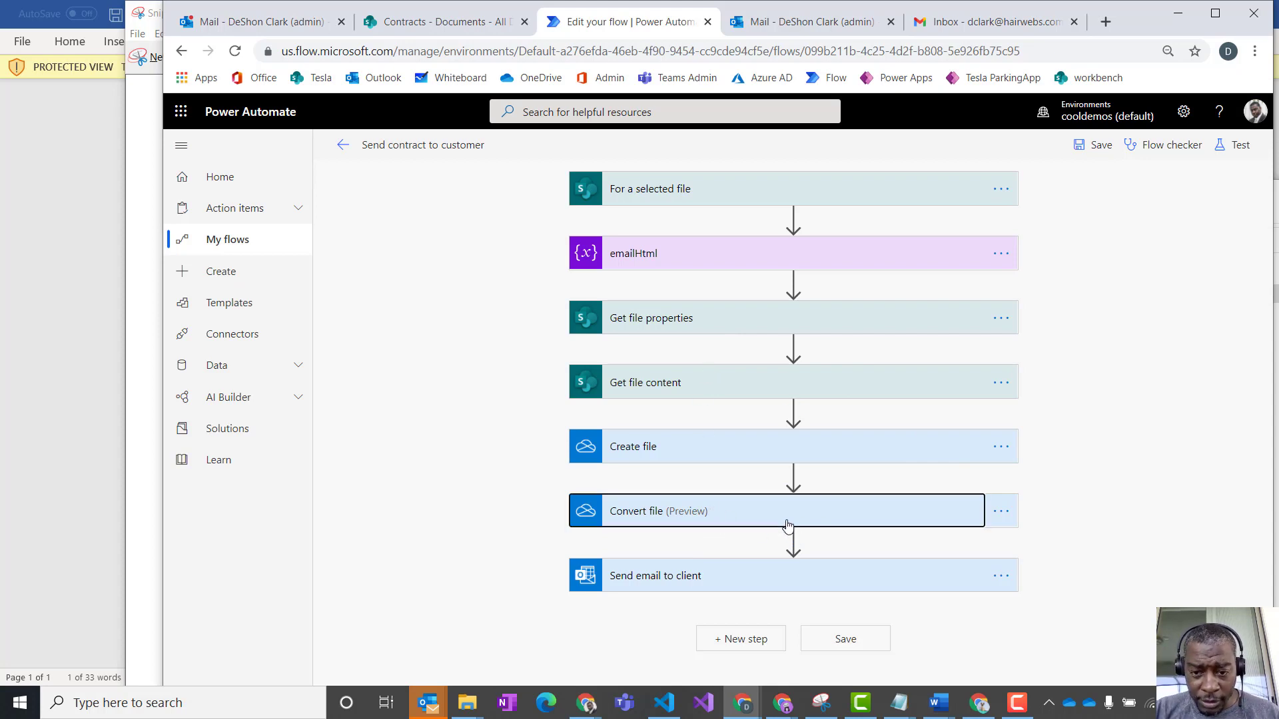
click(997, 518)
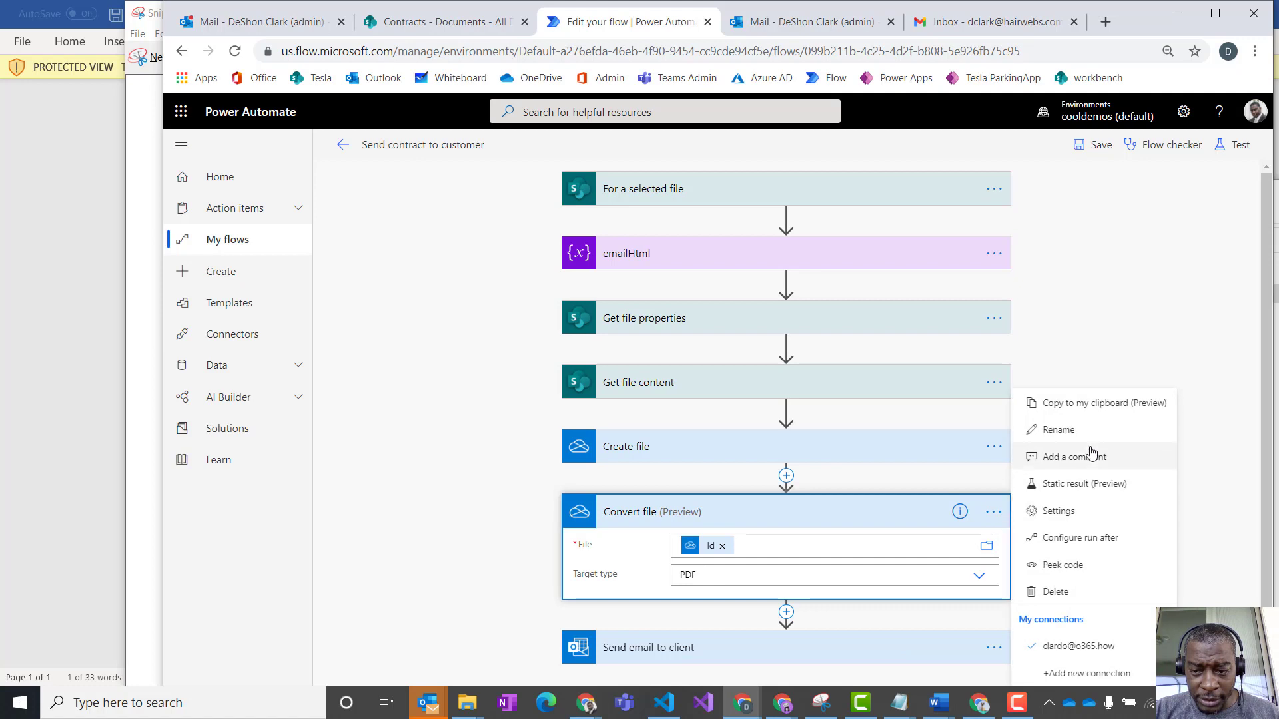
key(Escape)
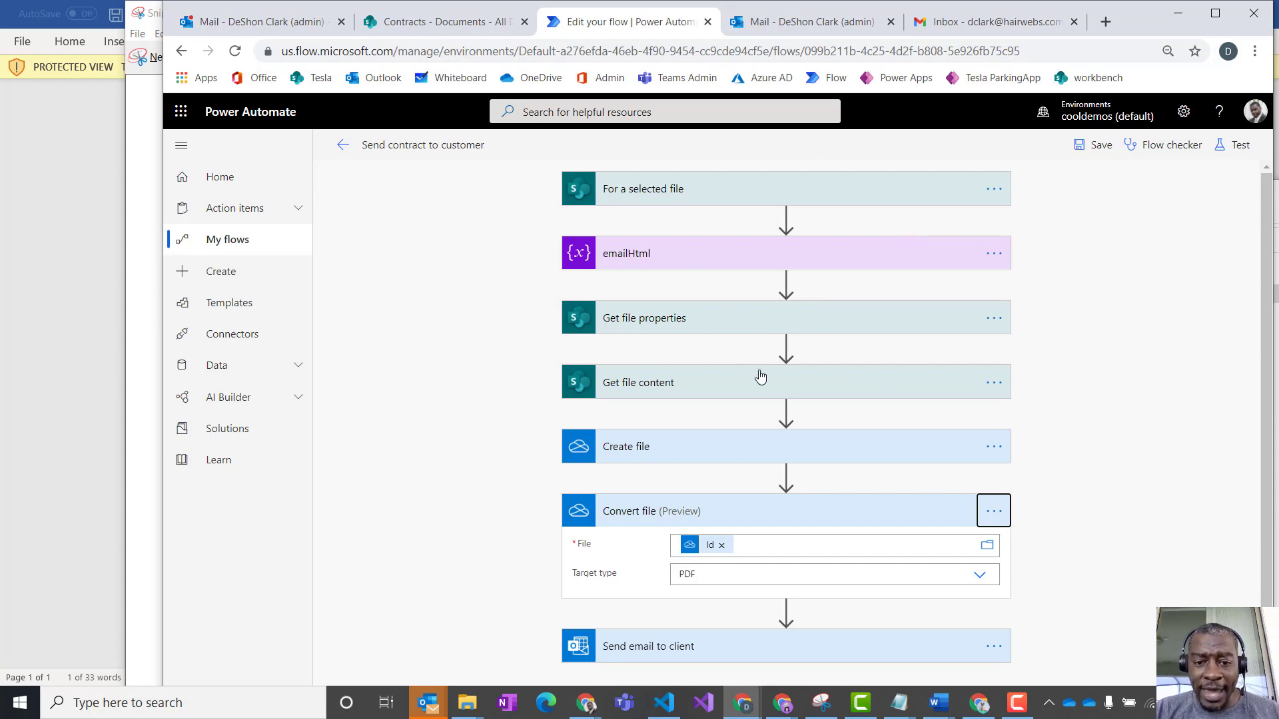
- Refresh the SharePoint Contracts library and start the Send contract to customer flow on the Plymouth Horizon Howell-Volkman document, continuing past the sign-in check
click(429, 24)
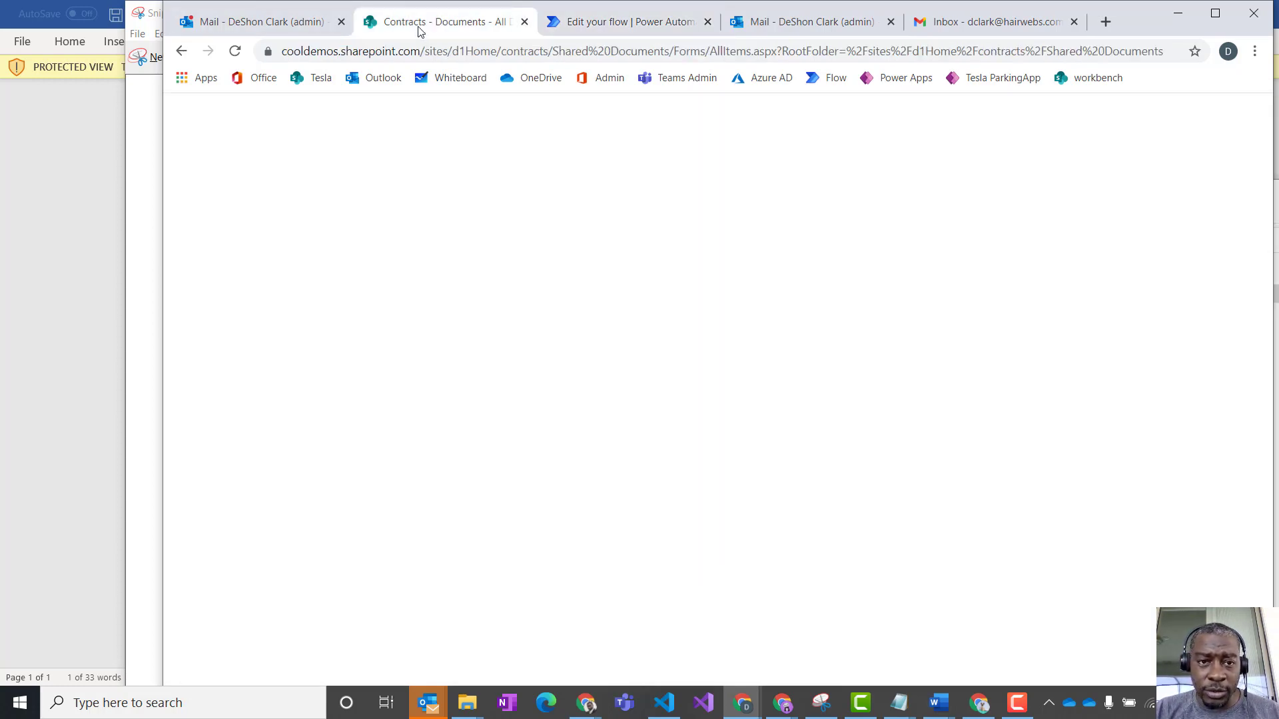
click(235, 51)
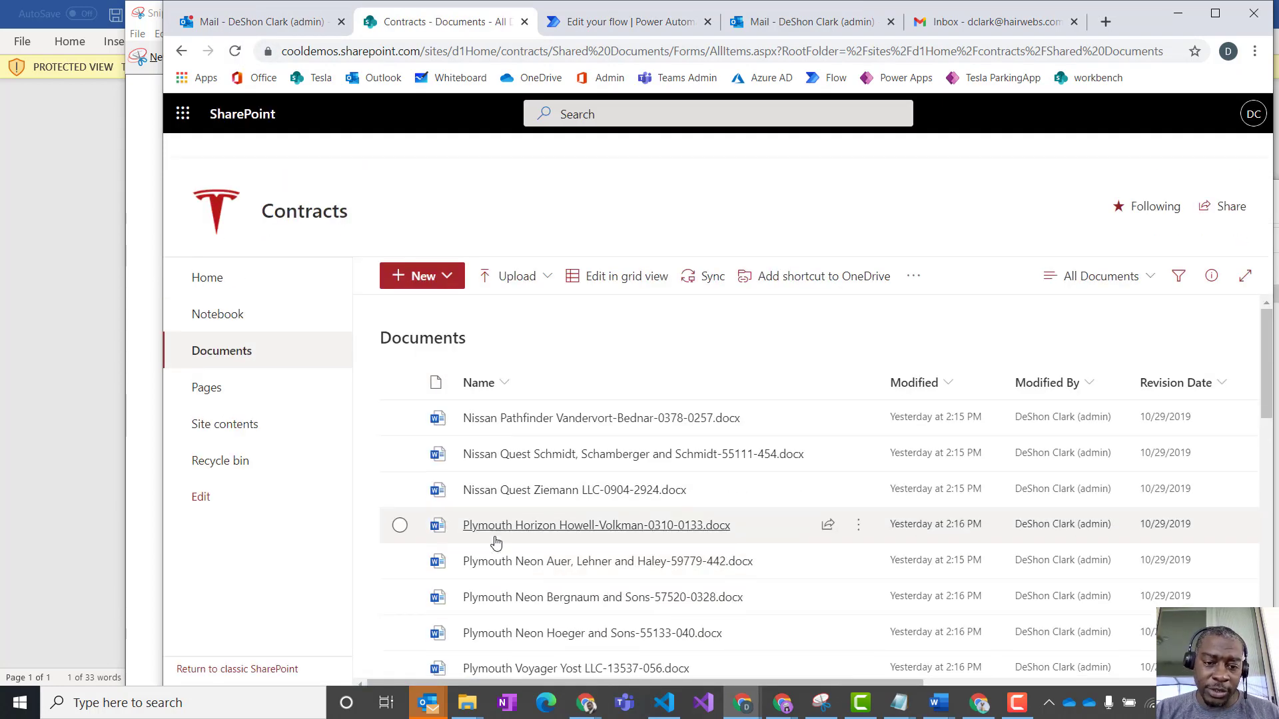
click(433, 535)
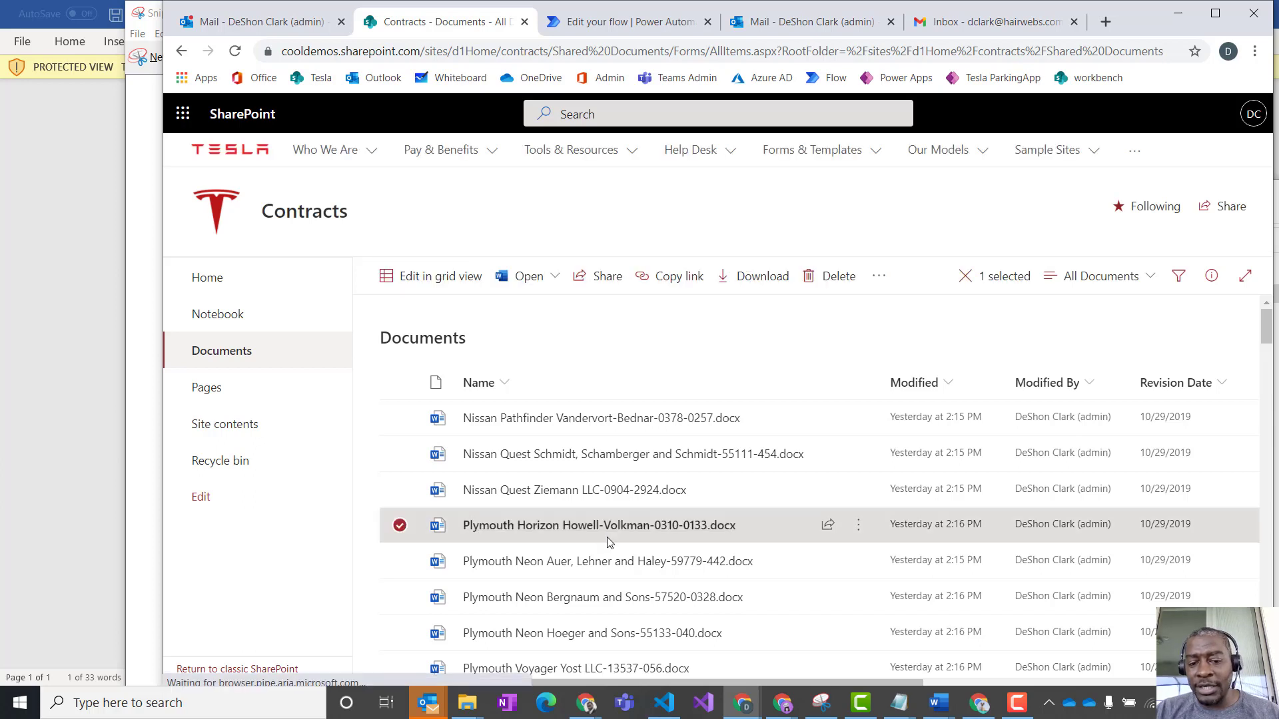
click(860, 531)
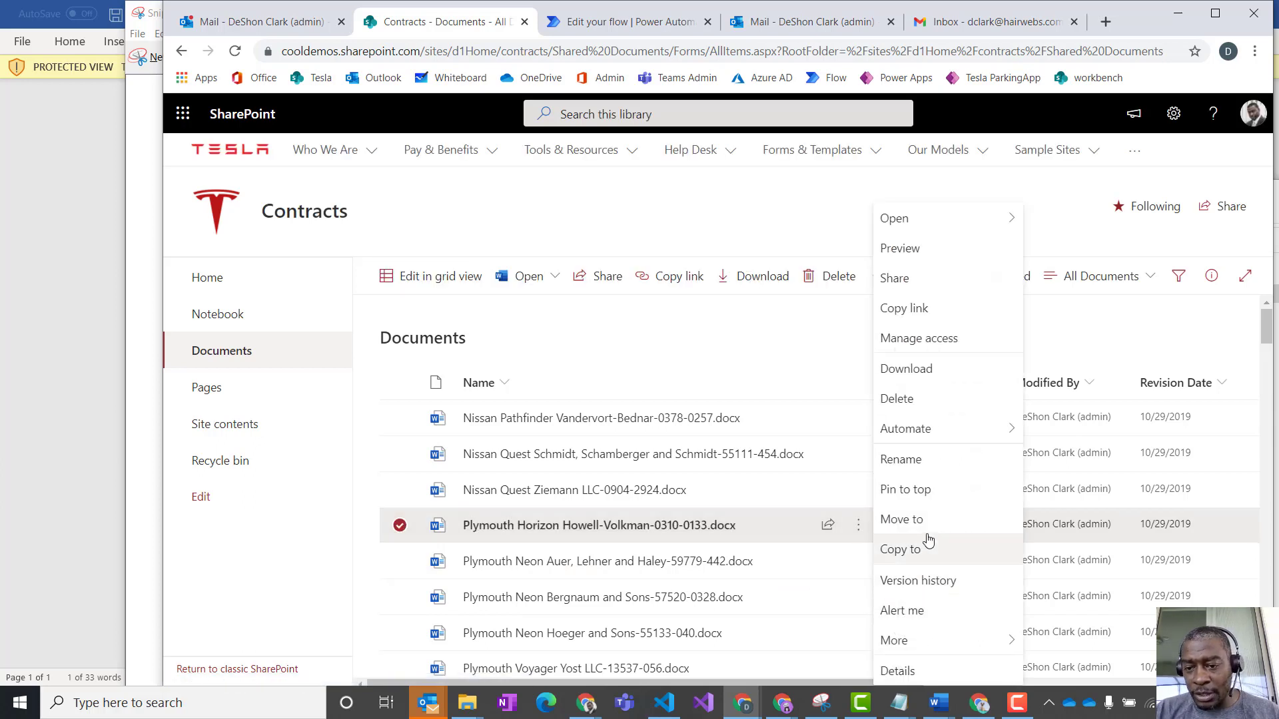
mouse_move(943, 438)
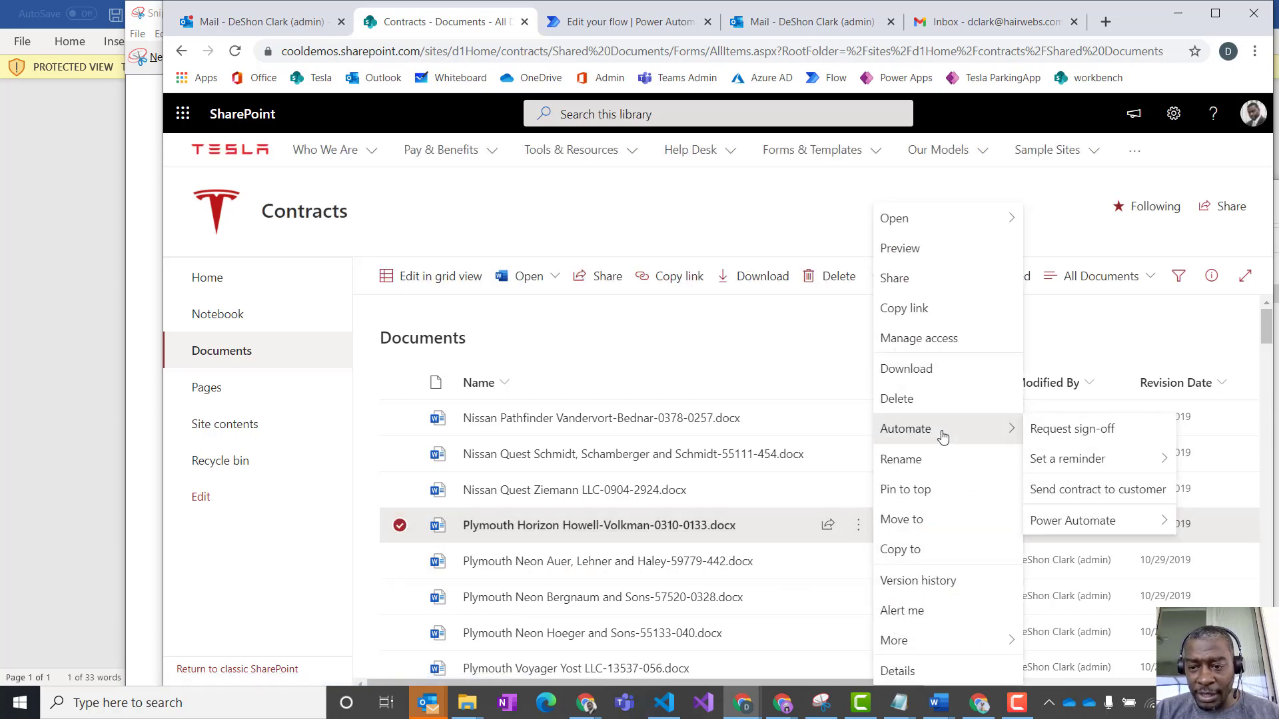
click(1122, 490)
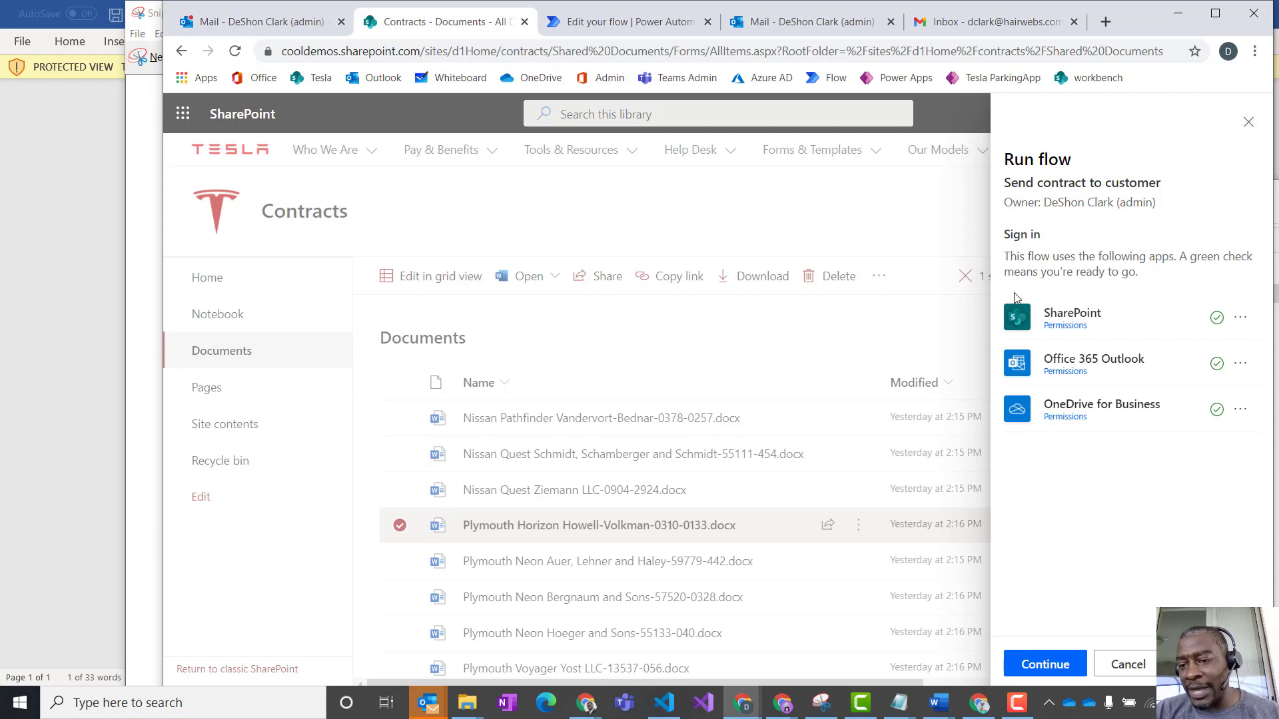
click(1050, 666)
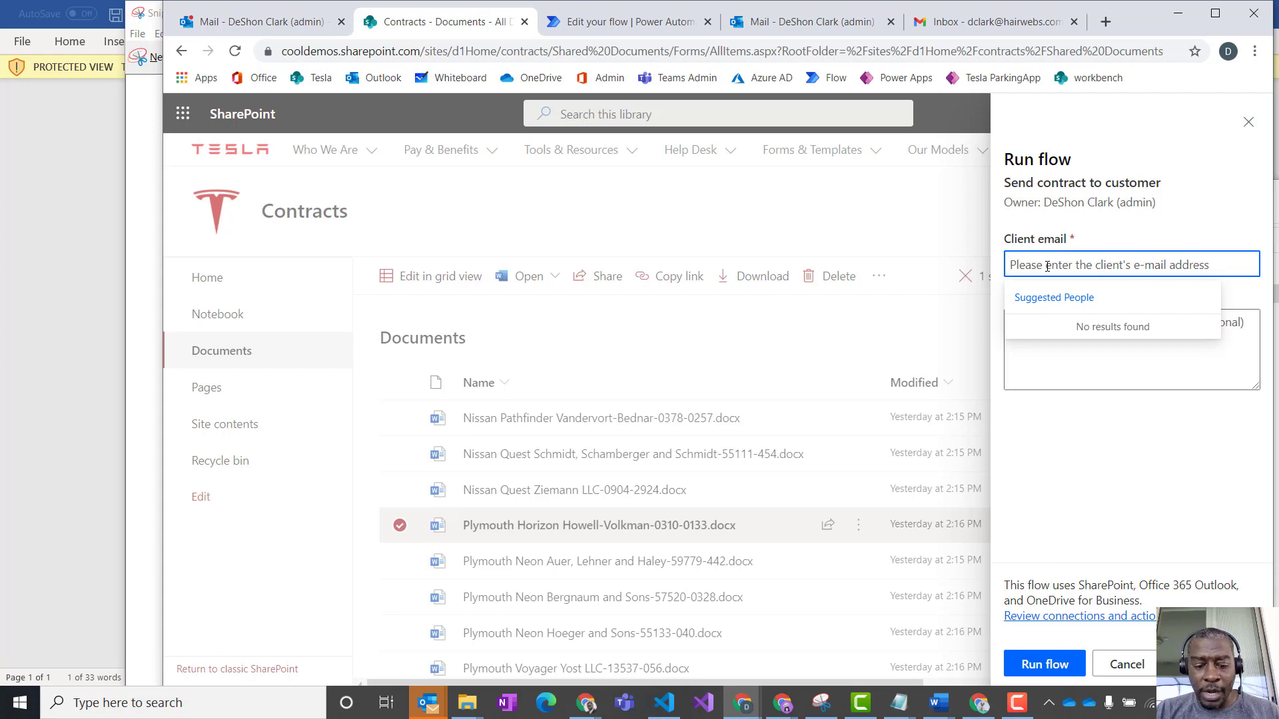
text(d)
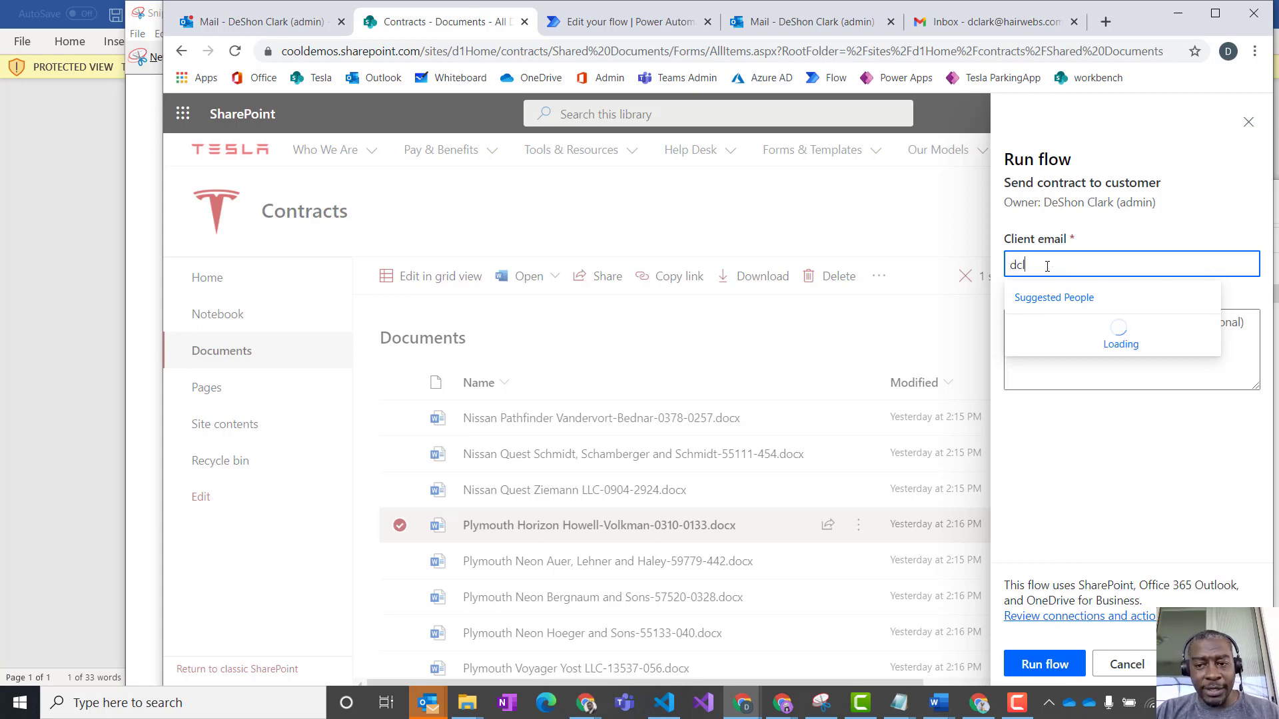
text(cl)
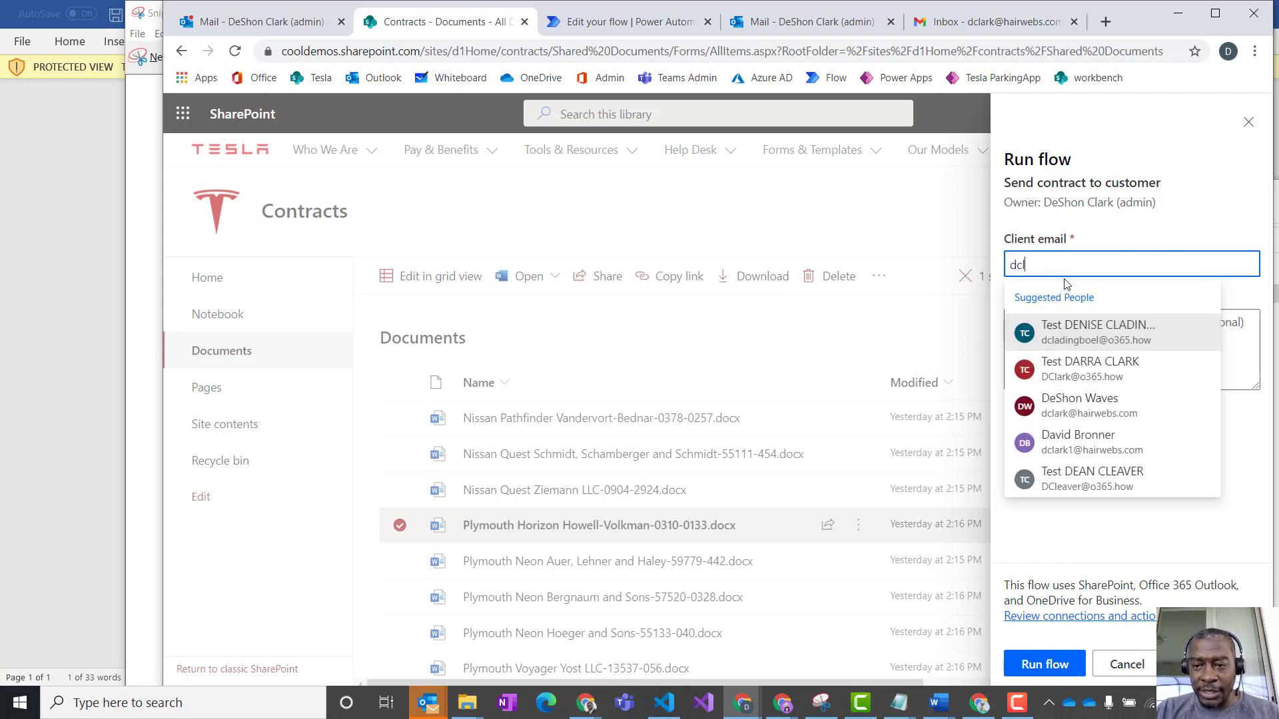
key(Return)
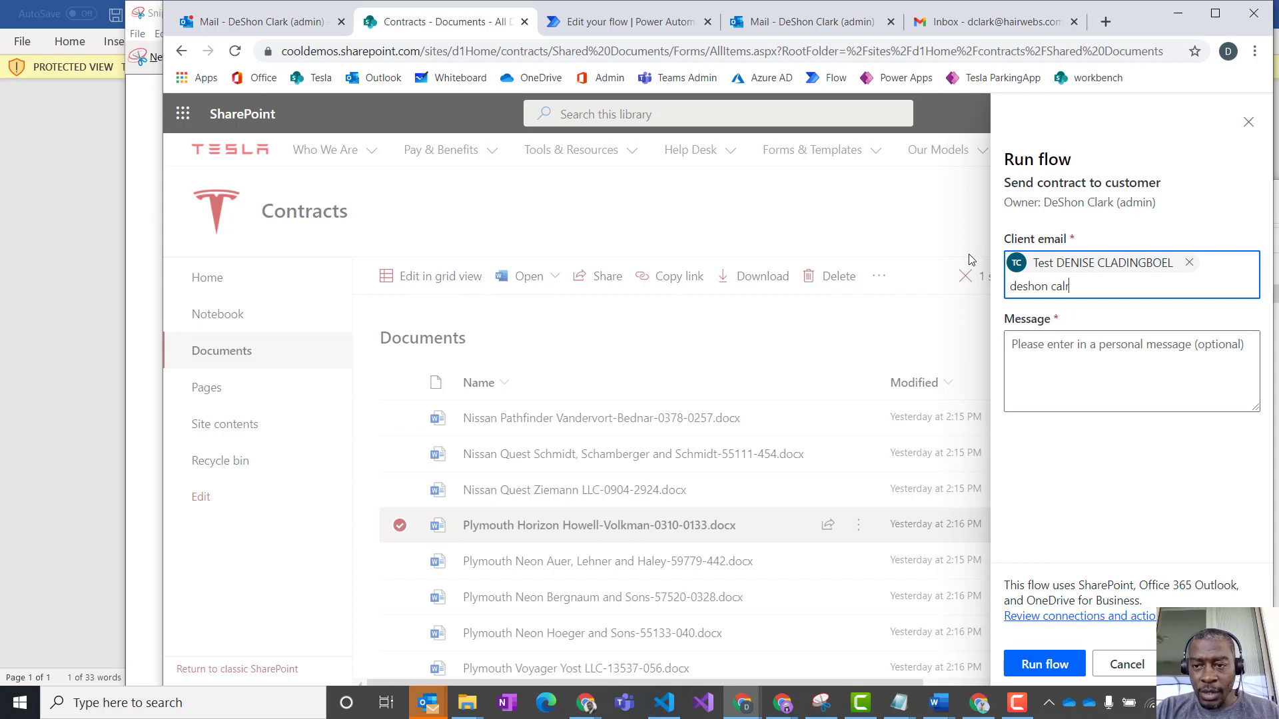
click(1189, 263)
key(ctrl+a)
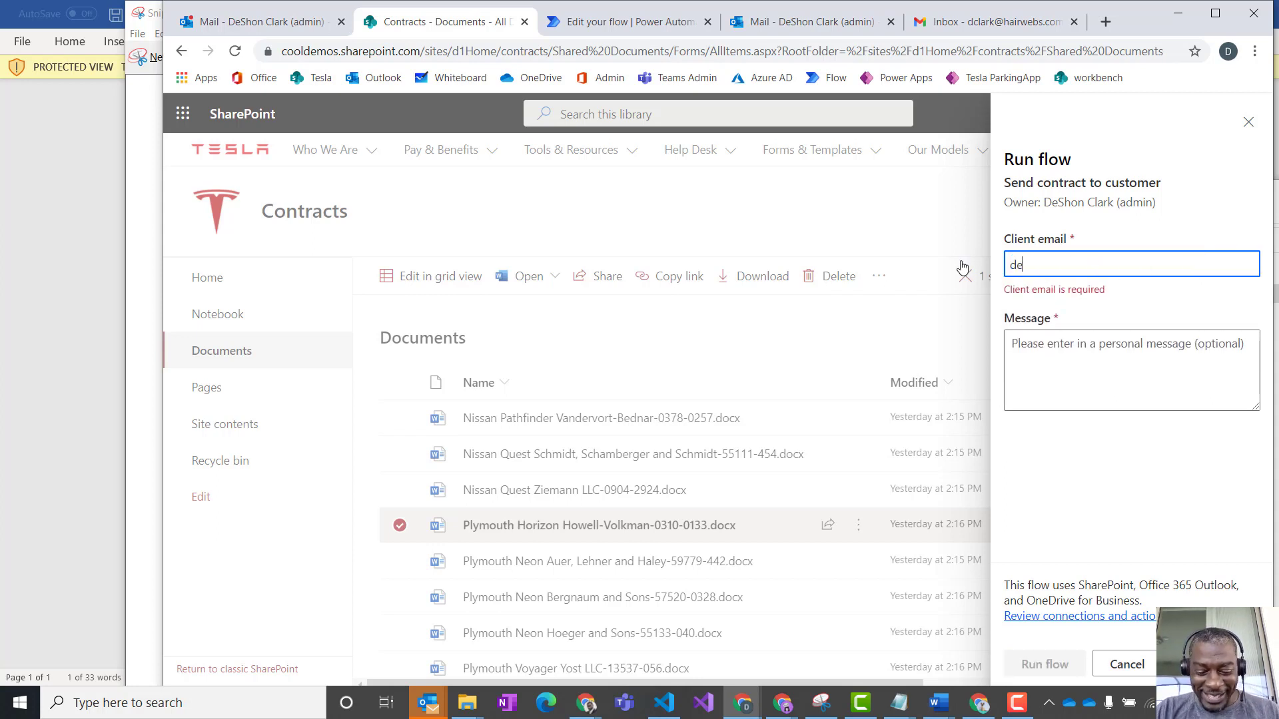
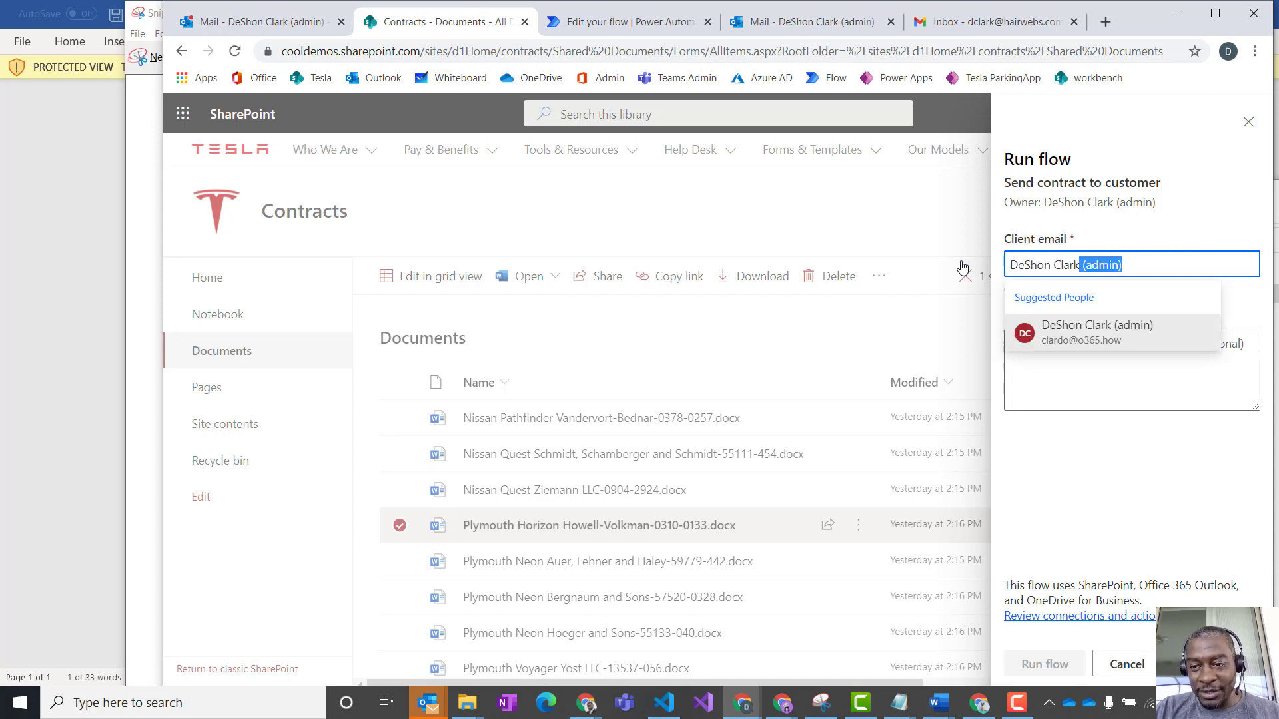
- Search for the admin account by name in the Client email field and choose it as the recipient
click(1063, 333)
- Enter "test test" as the personal message and run the flow
click(1078, 386)
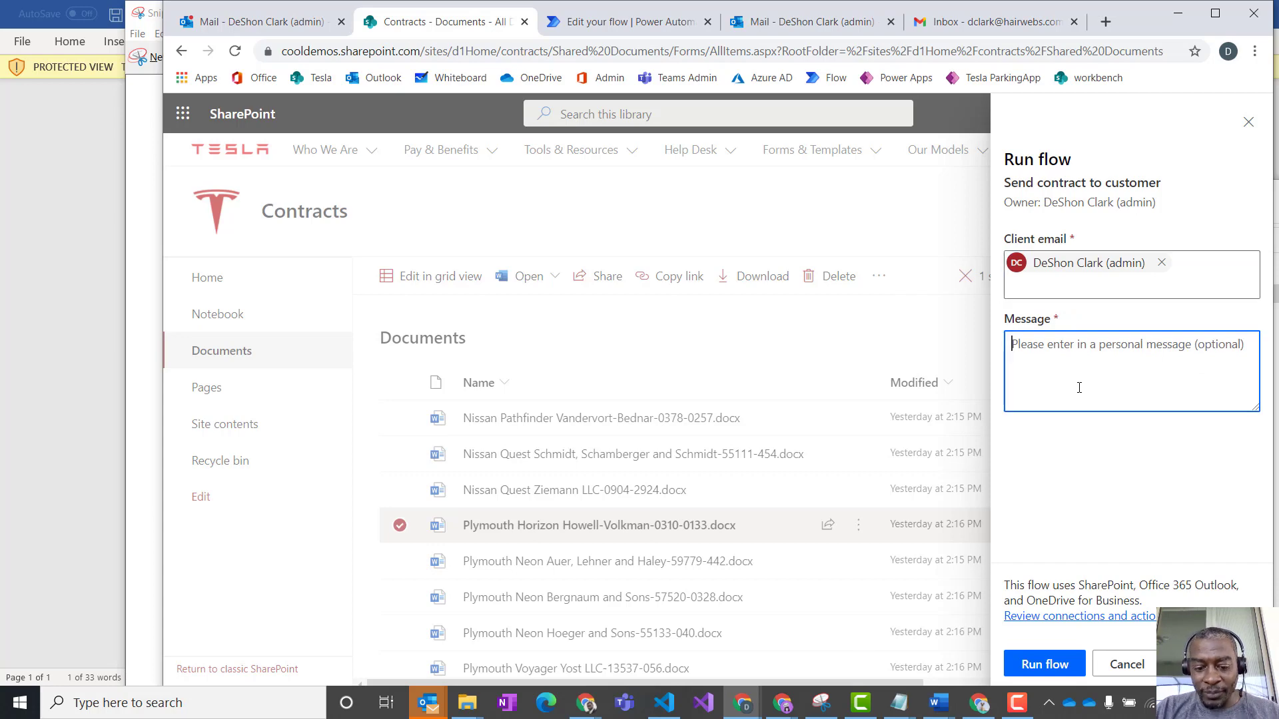
text(test)
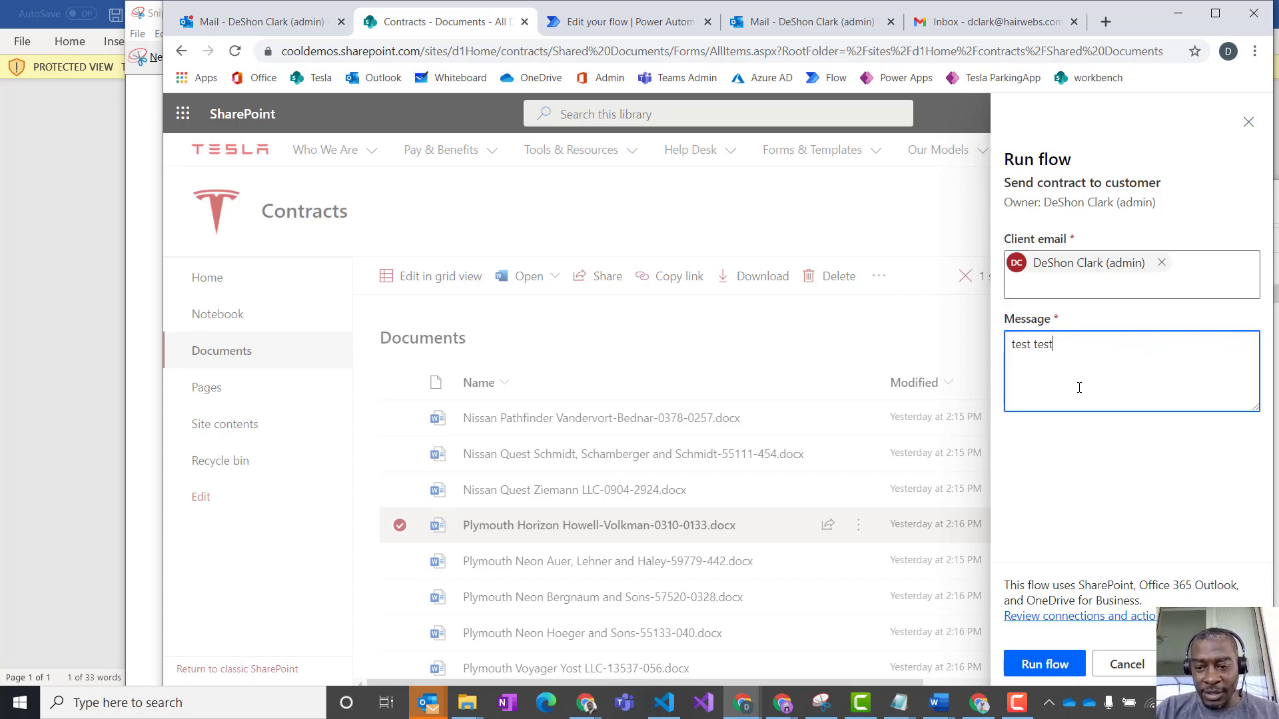
text( test)
click(1043, 665)
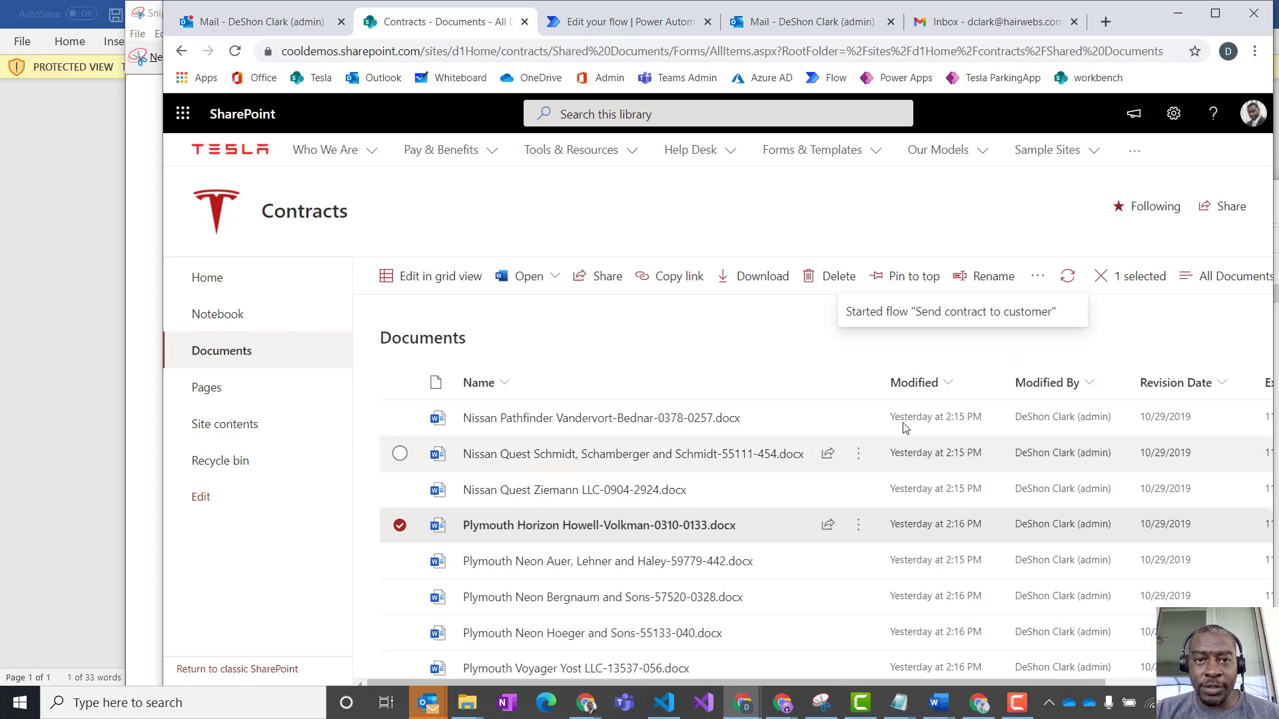
click(626, 22)
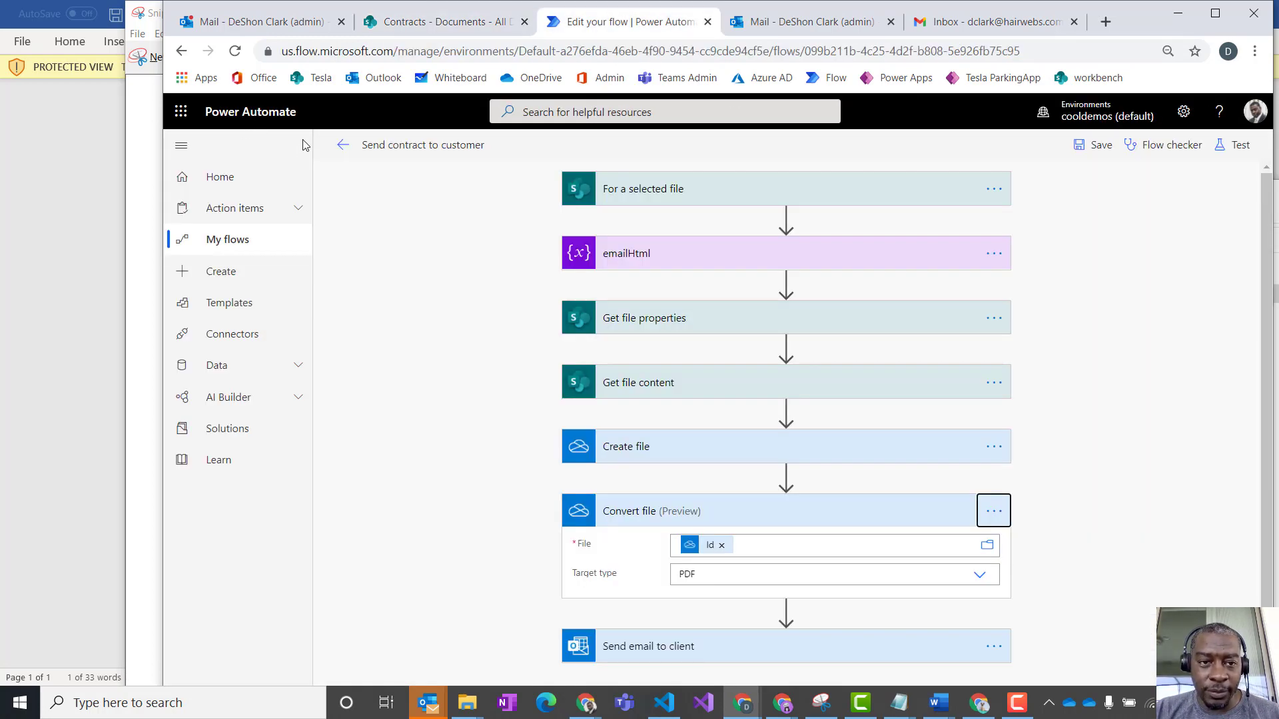
click(343, 151)
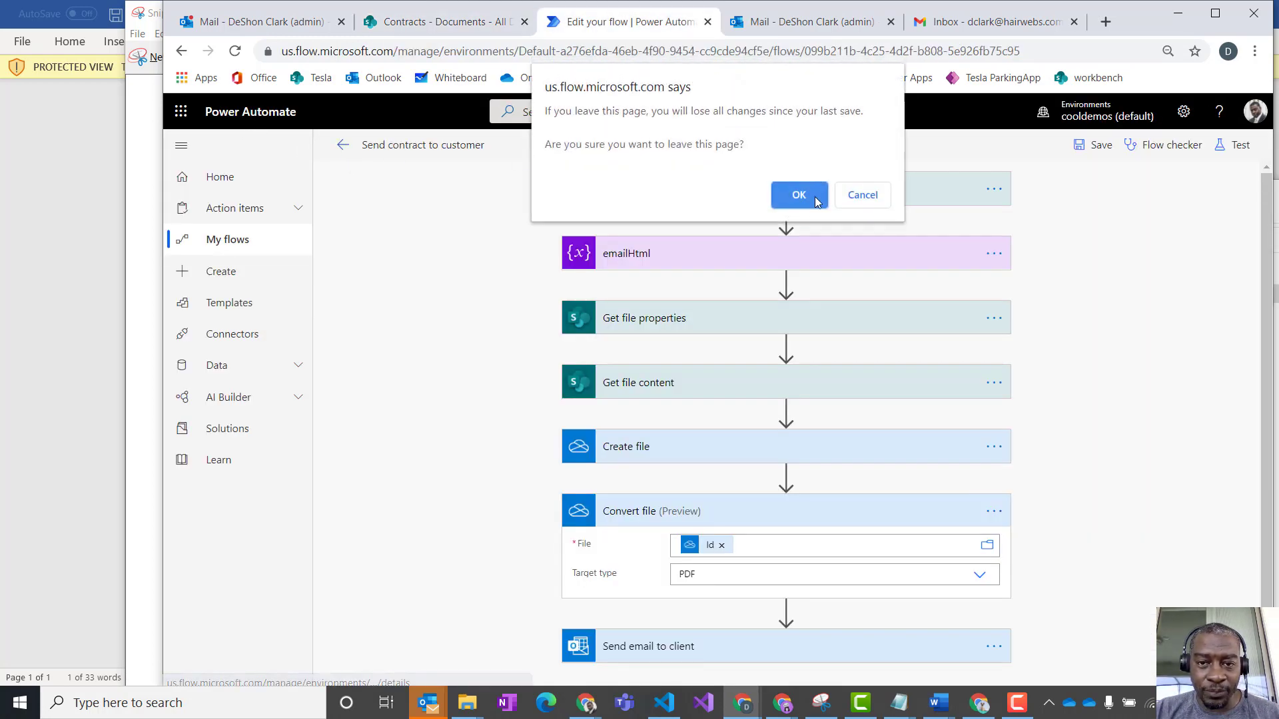
click(856, 195)
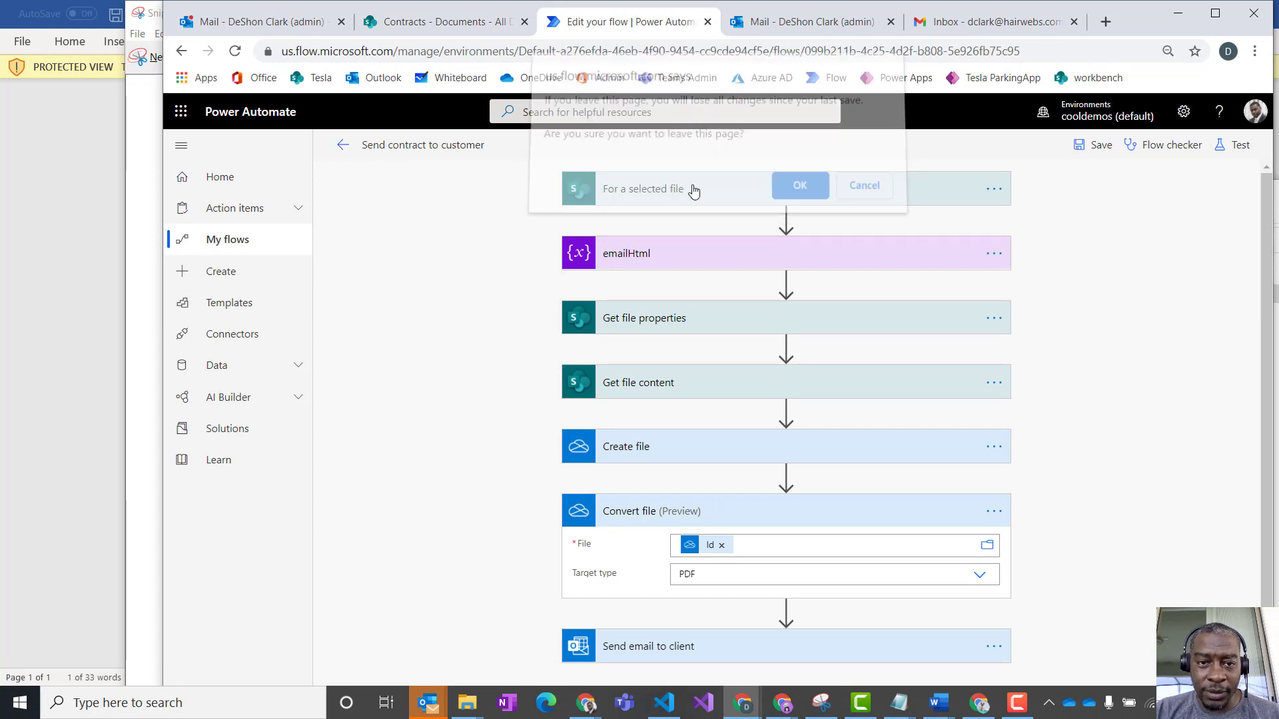
- Switch to the Outlook inbox, open the newest "Tesla lease aggreement review" e-mail and examine its content
click(257, 23)
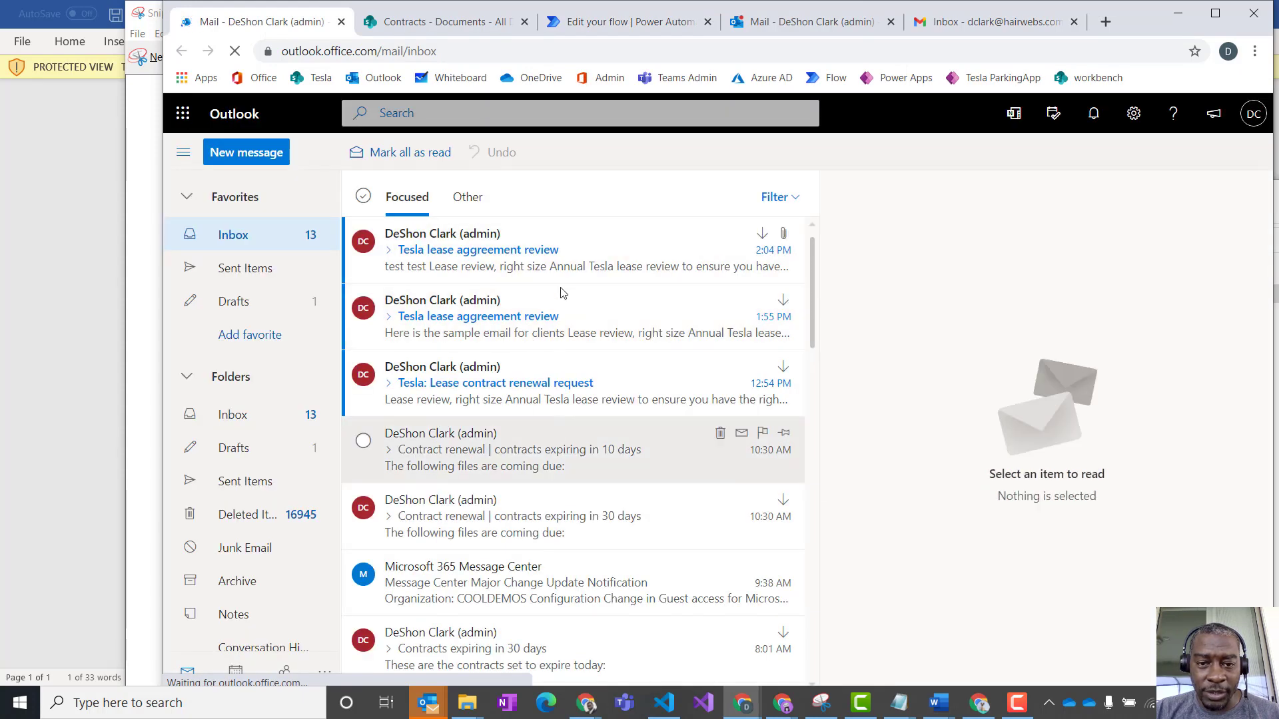
click(582, 261)
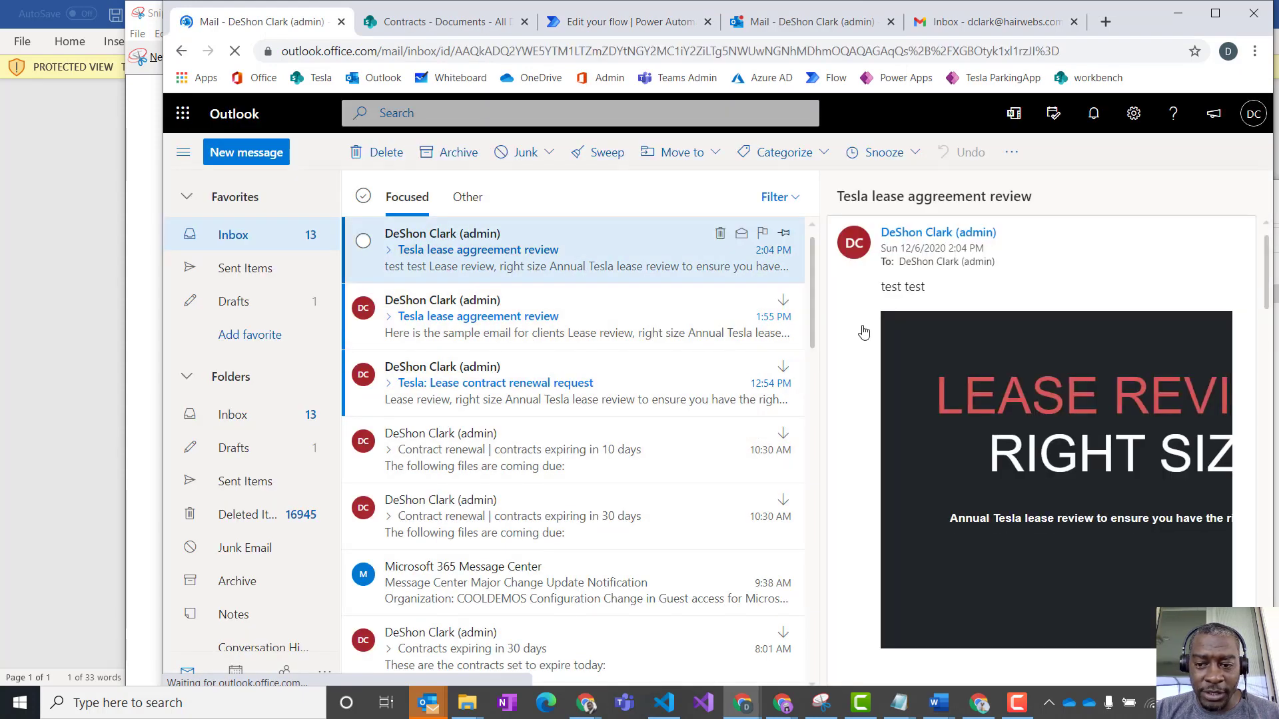
scroll(1080, 440, down, 2)
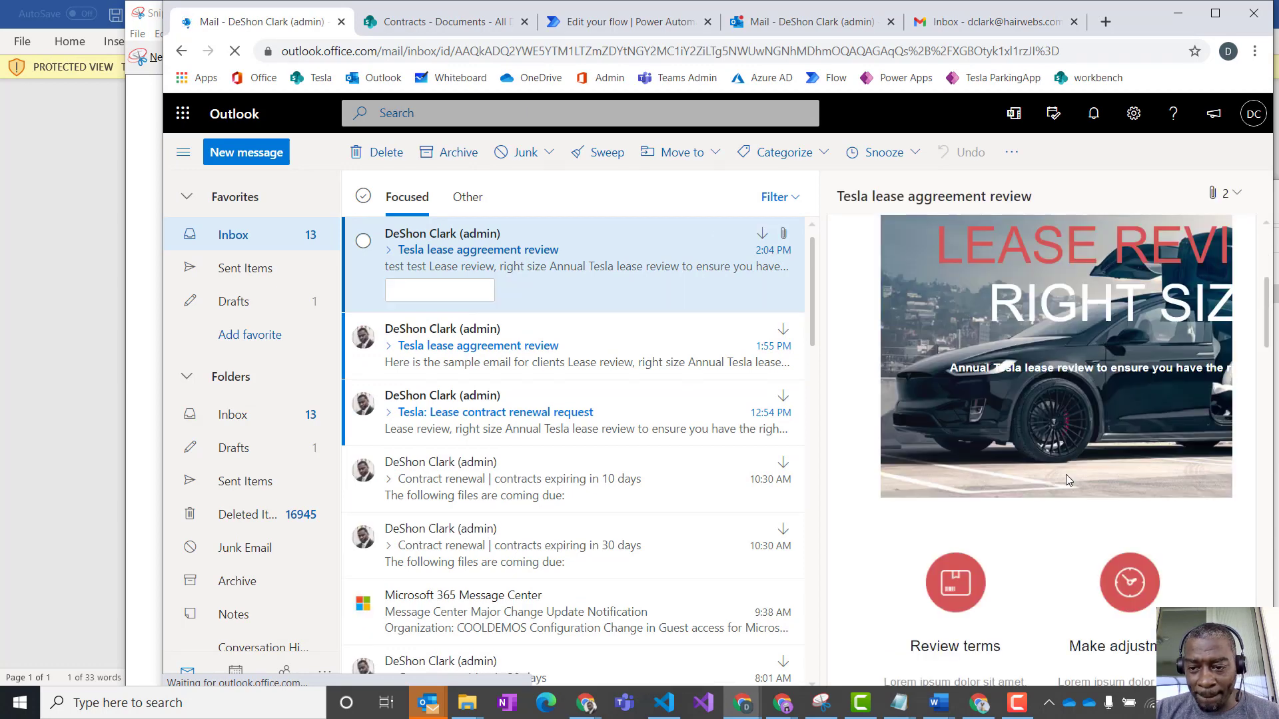
- Examine the rest of the e-mail, preview the attached Tesla-Lease.pdf to check its content, and close the preview
scroll(1084, 321, down, 4)
scroll(1086, 351, down, 10)
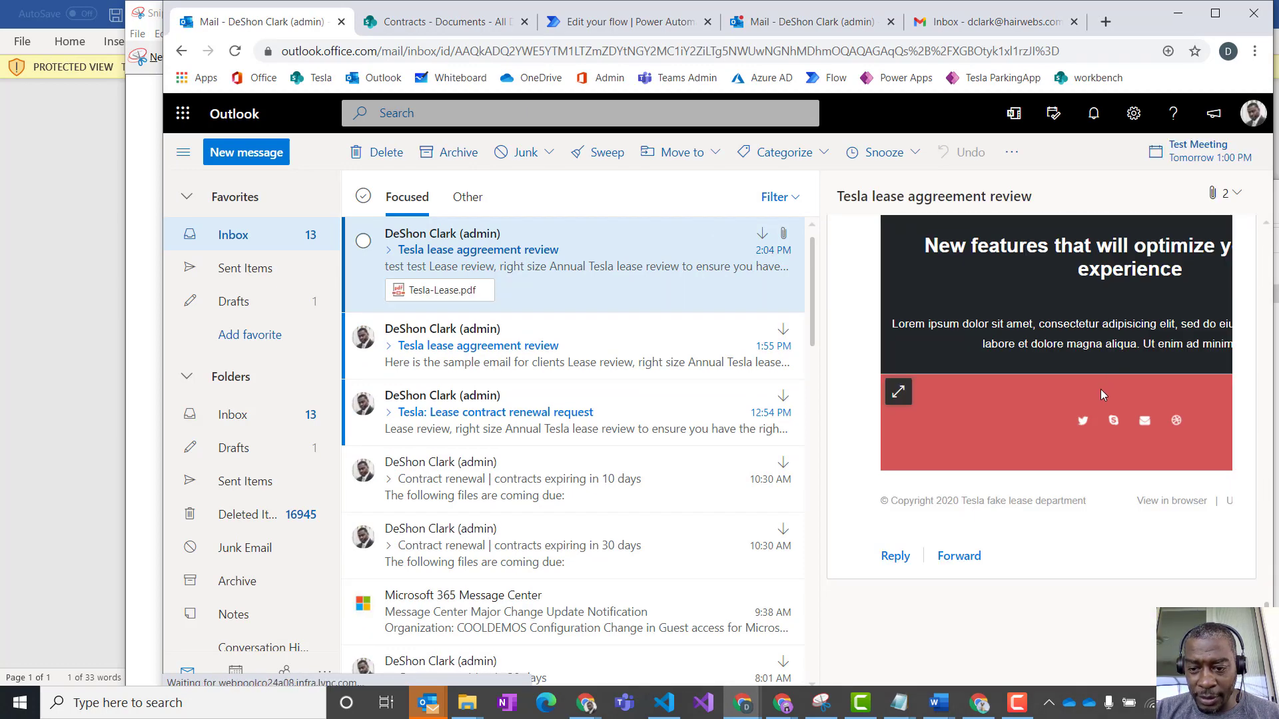
scroll(1102, 386, up, 9)
scroll(1108, 333, up, 6)
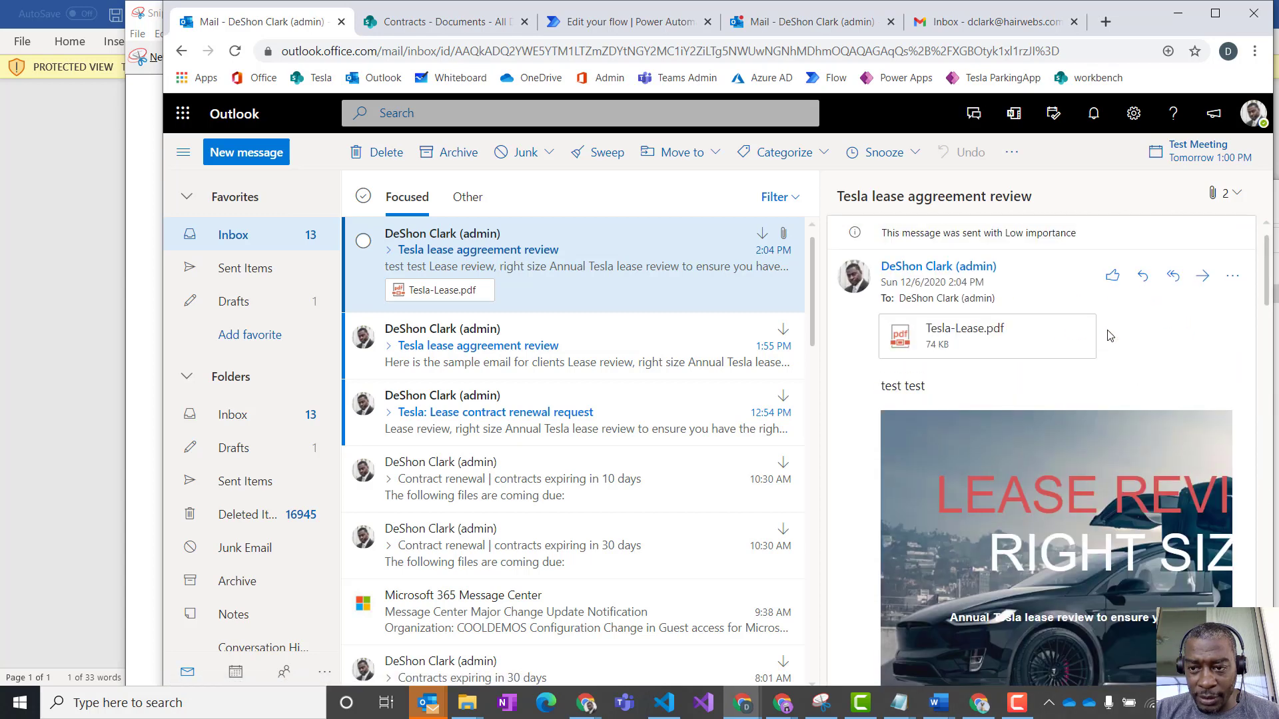
click(917, 347)
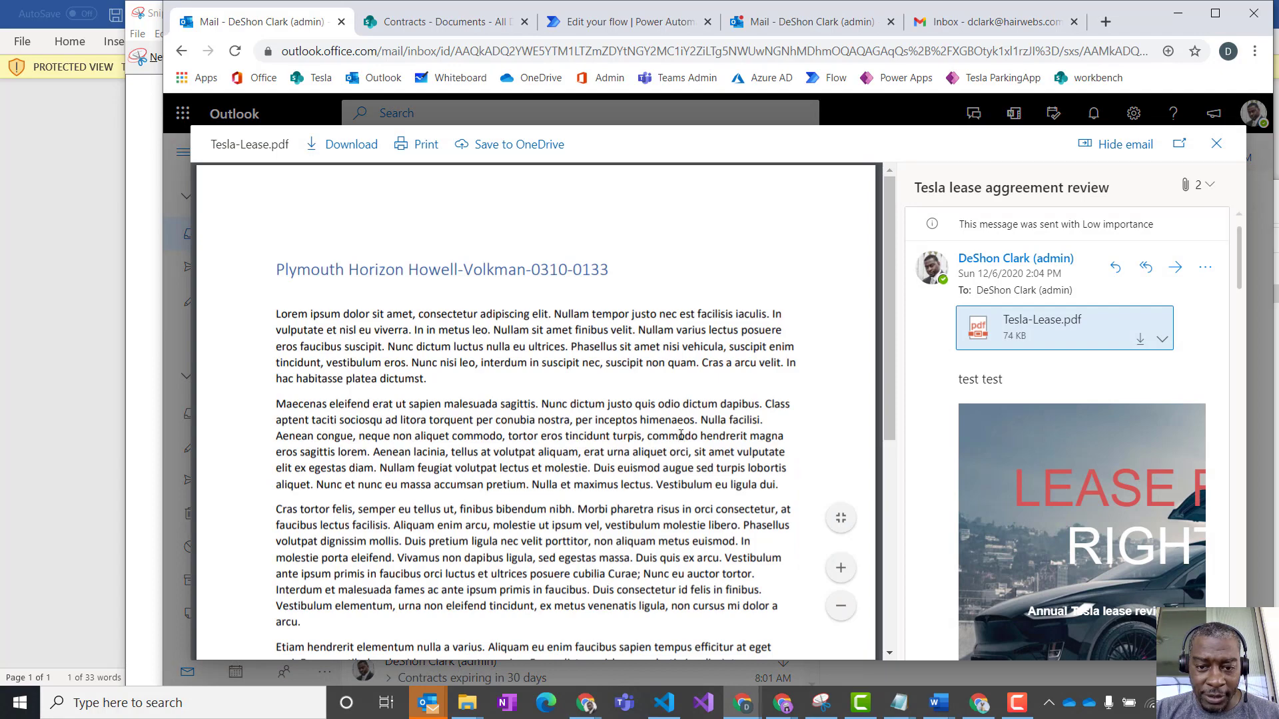
scroll(546, 360, down, 5)
scroll(711, 388, up, 6)
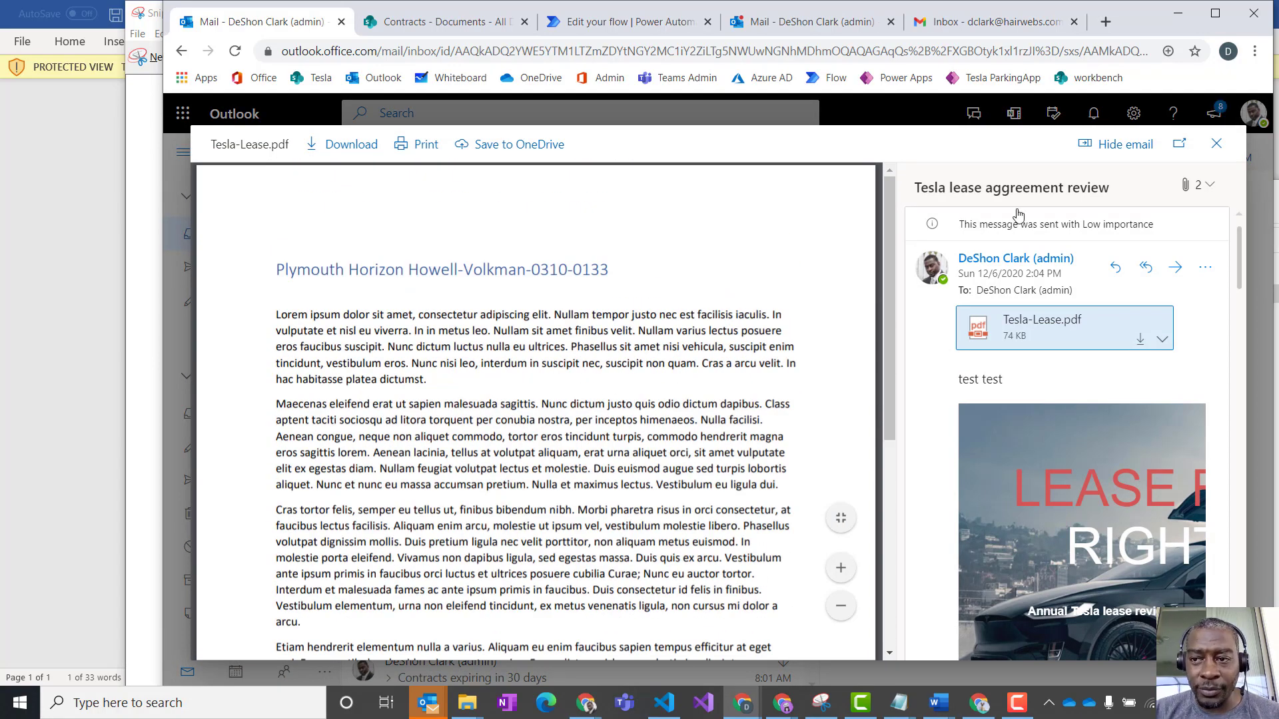
click(1214, 146)
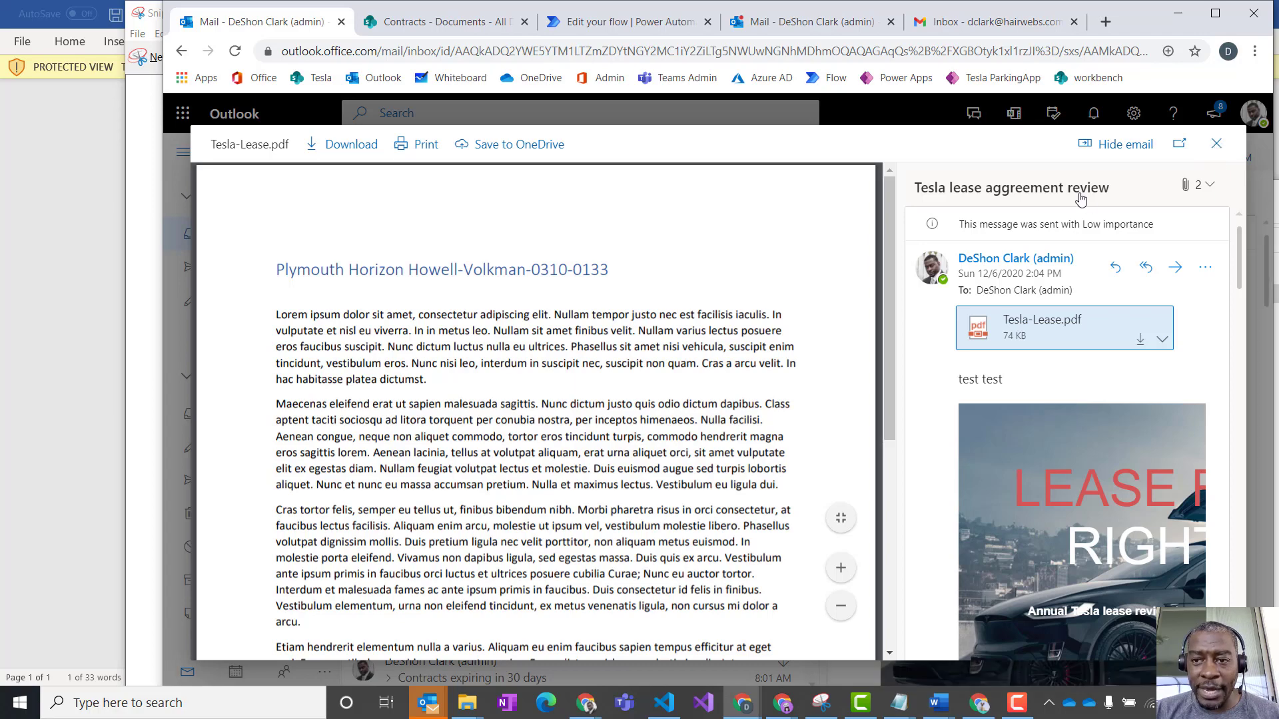
- Switch to the SharePoint Contracts library and start the Send contract to customer flow on the Nissan Quest Schmidt, Schamberger and Schmidt document
click(433, 22)
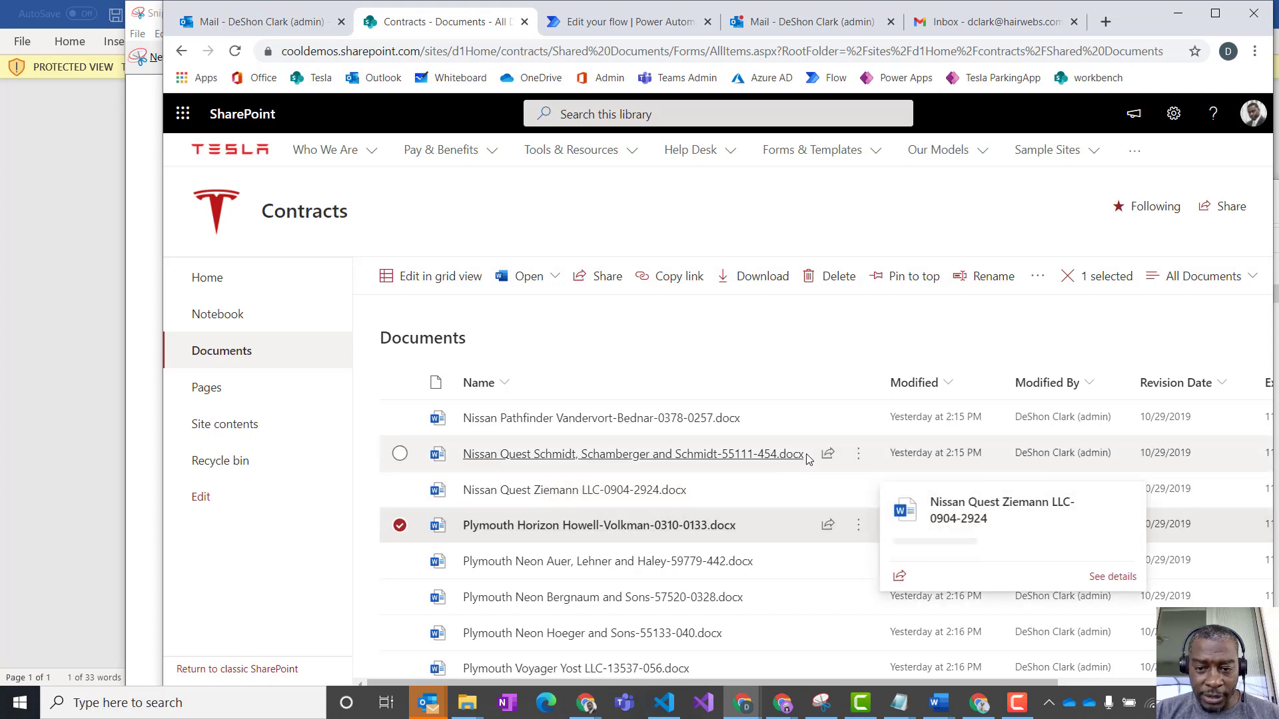
click(860, 456)
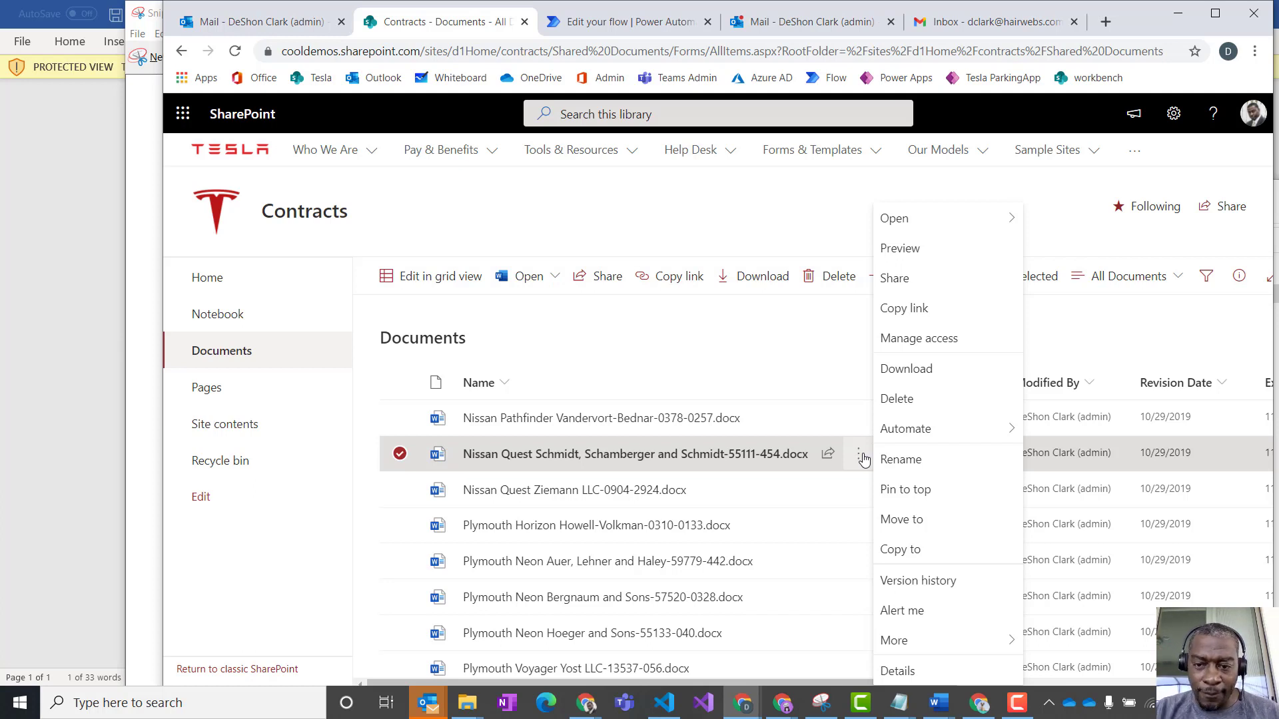
mouse_move(929, 439)
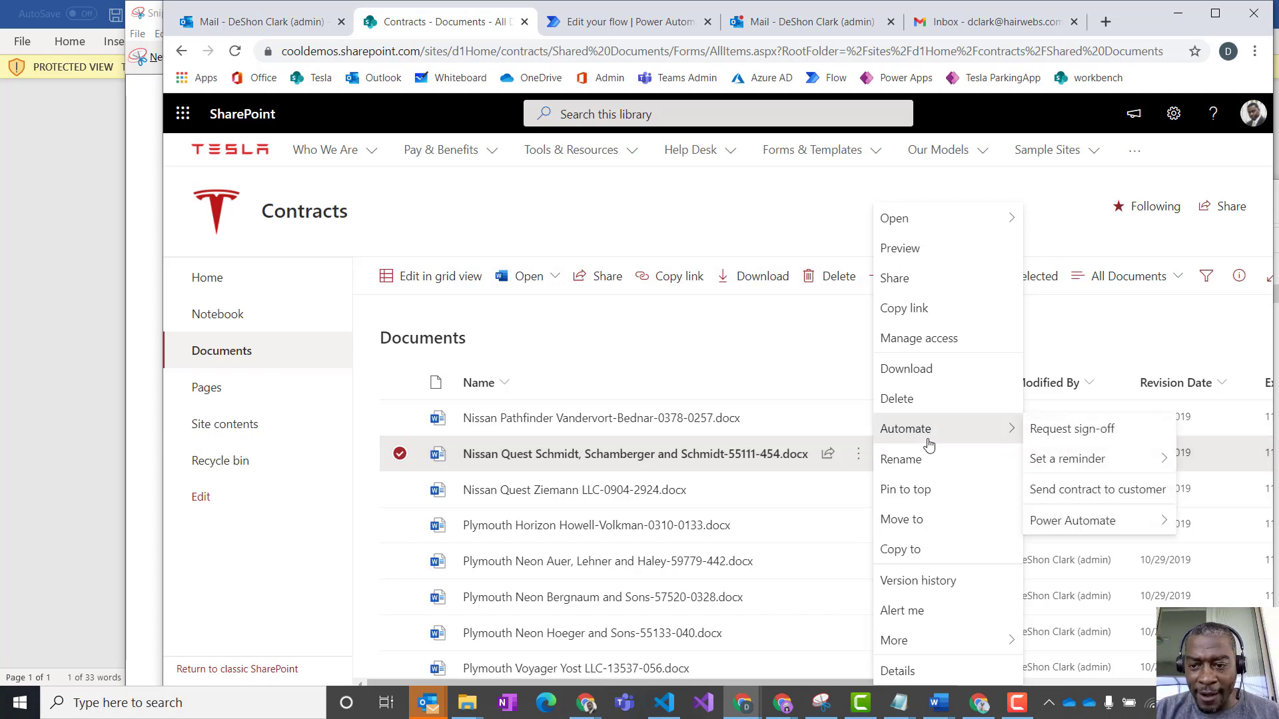
click(1092, 490)
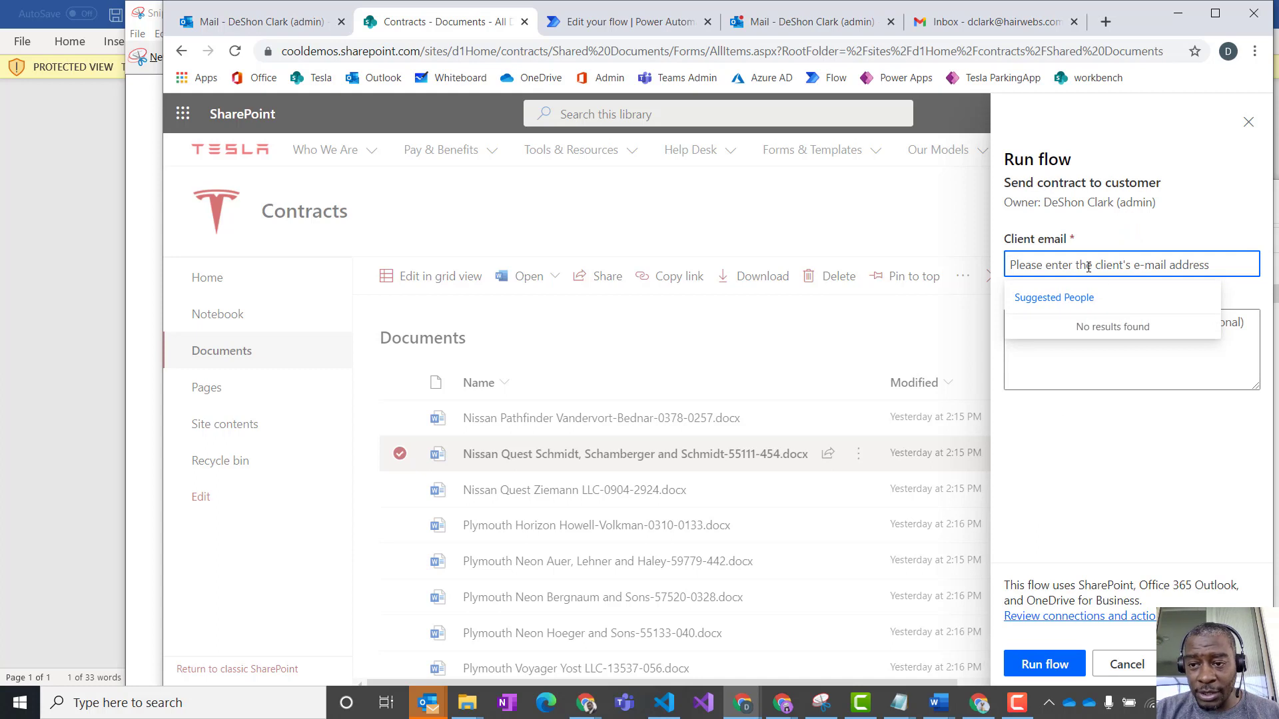
- Enter the external client's e-mail address as the recipient in the Client email field
click(1127, 264)
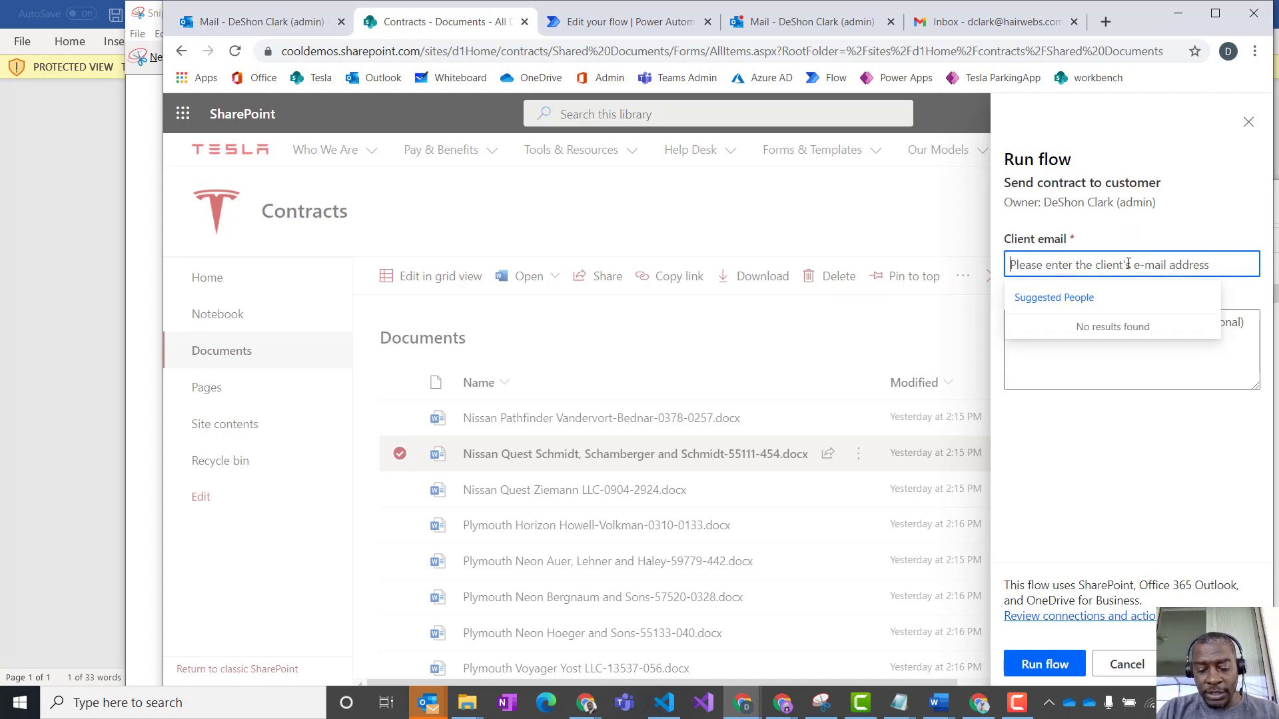
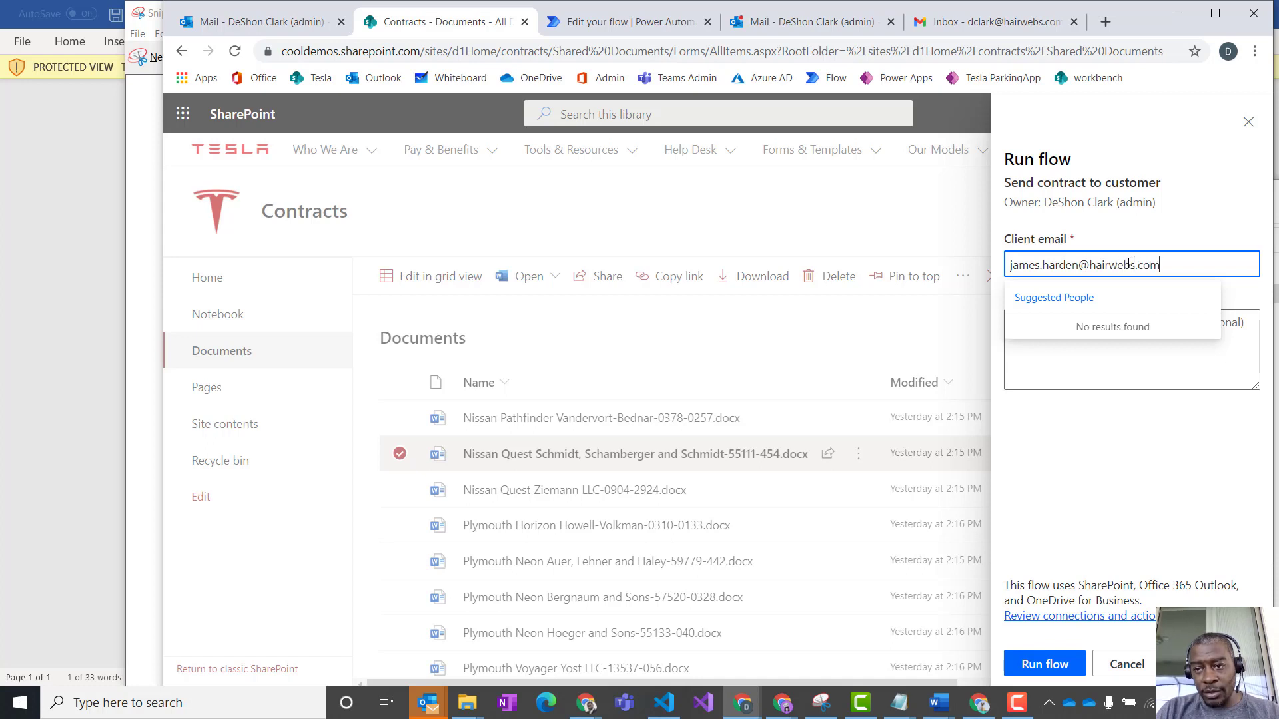
key(Tab)
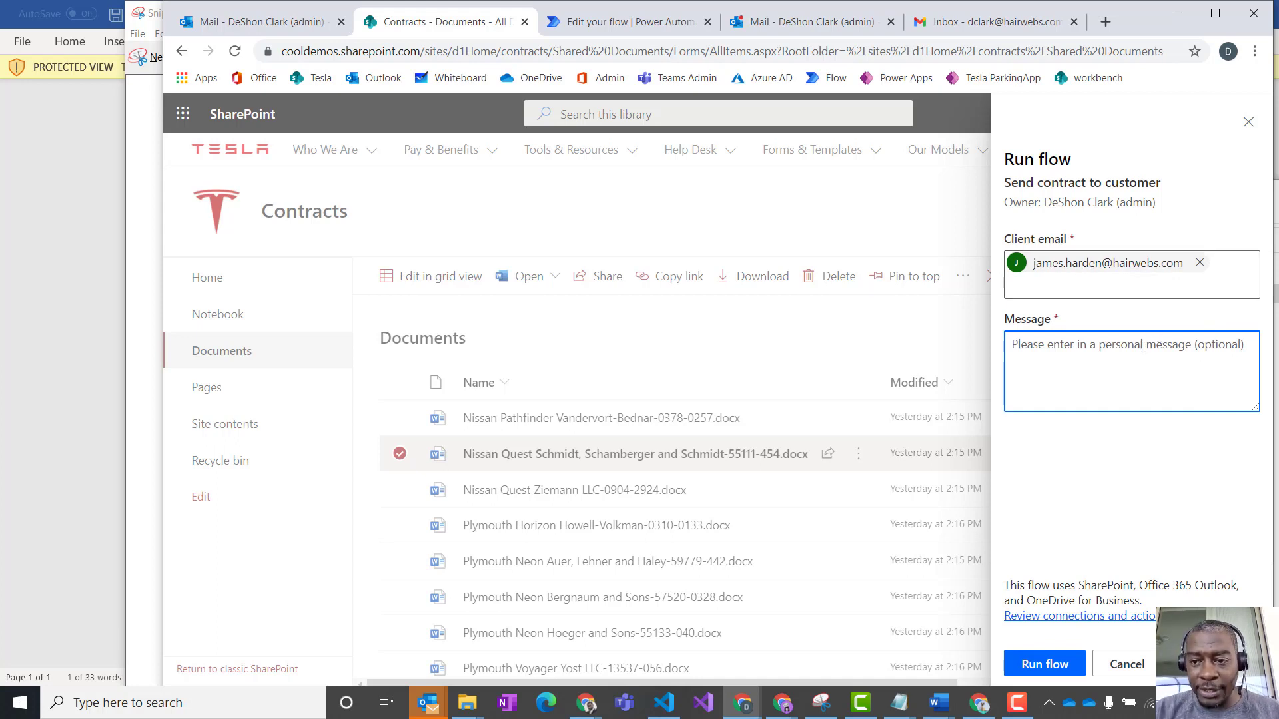
- Write a message greeting the client, "here is the lease contract, let me know if there are any questions.", sign it with the sender's name and run the flow
text(James,)
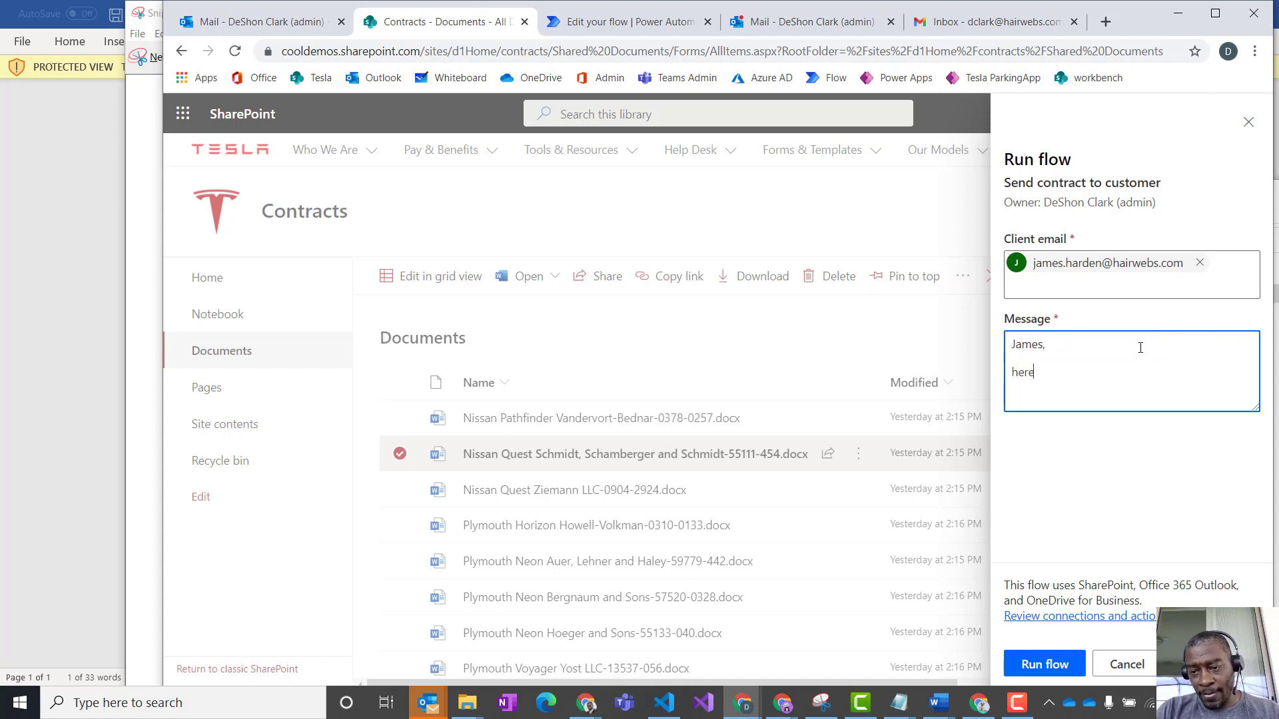
text(e lea)
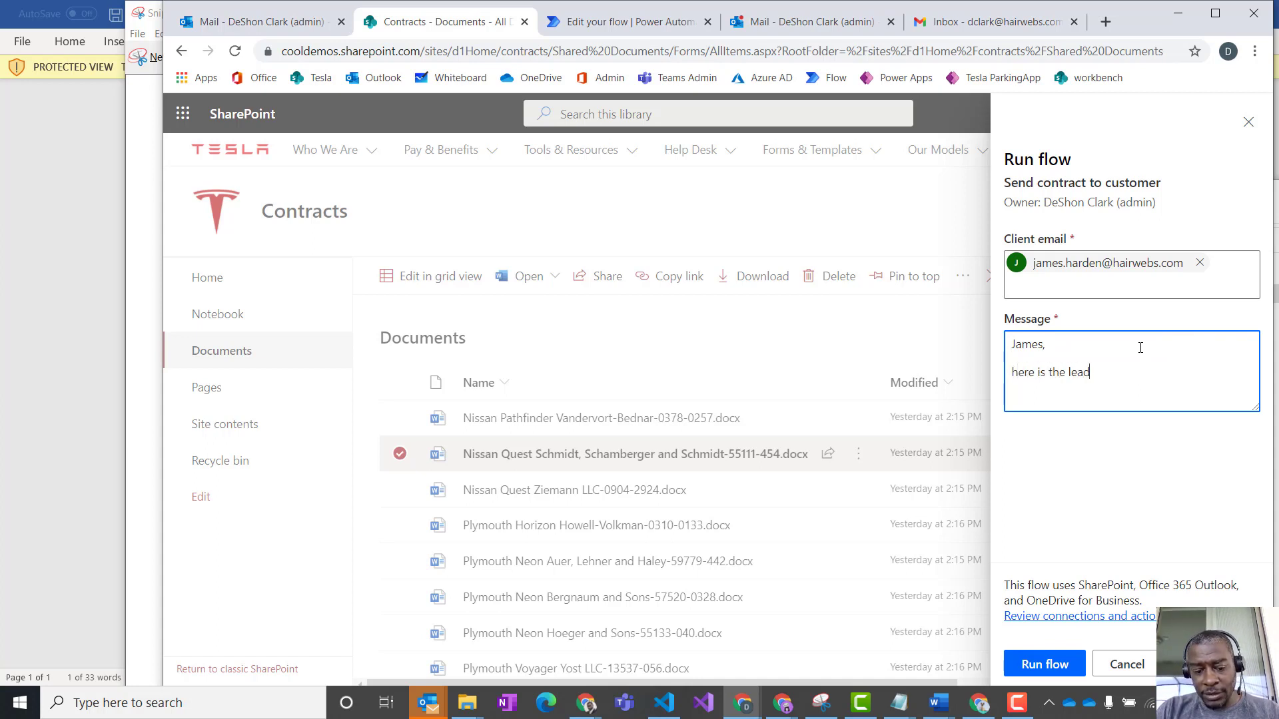
text(se contr)
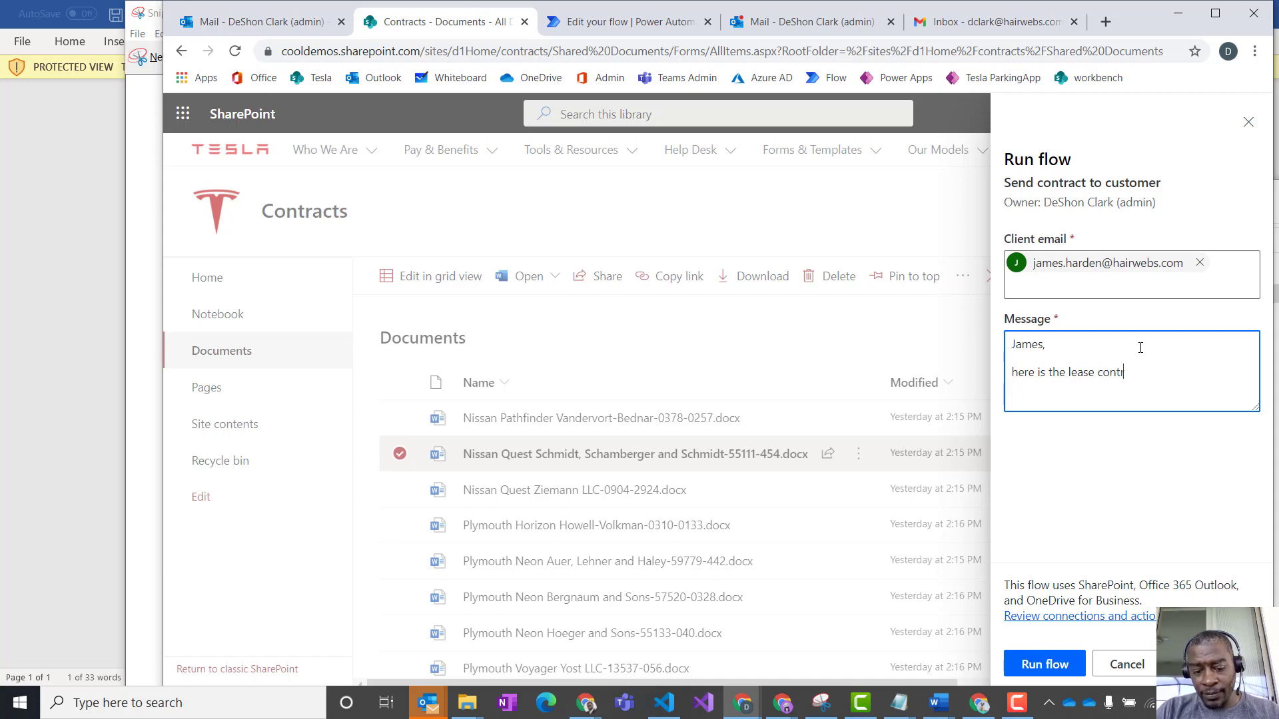
text(act, let mek now )
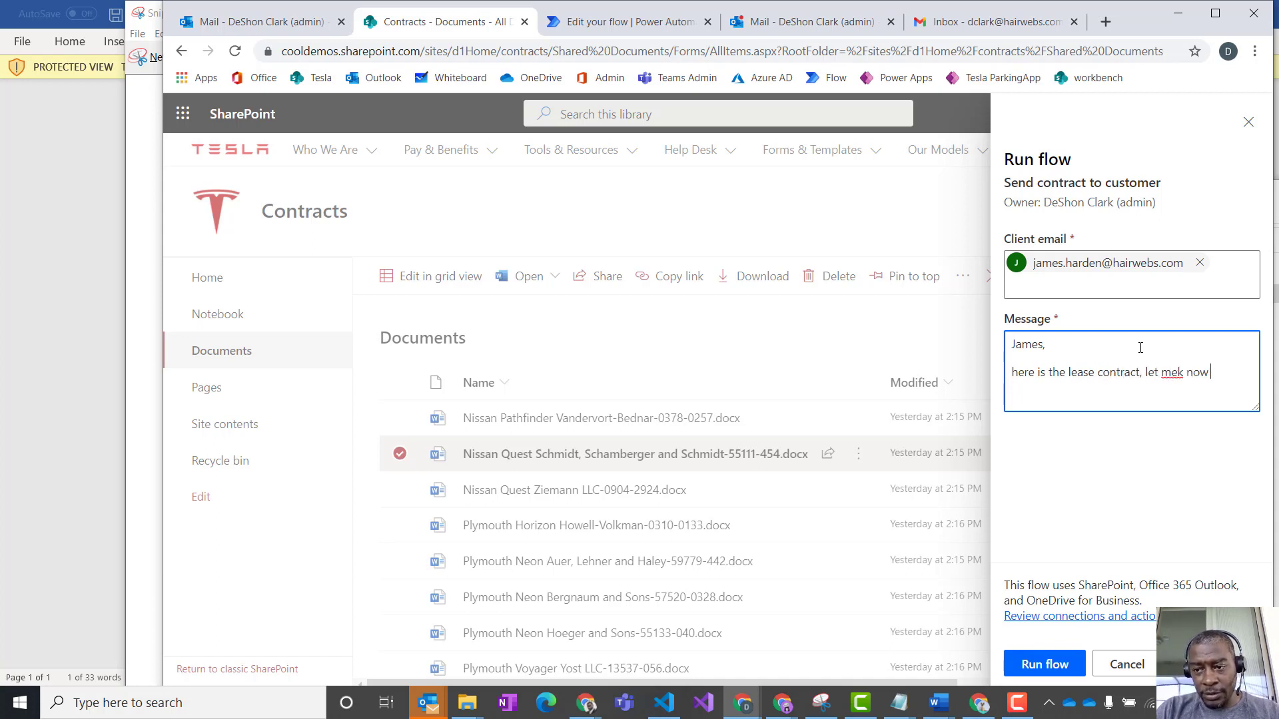
key(BackSpace)
key(BackSpace)
key(BackSpace)
key(BackSpace)
key(BackSpace)
key(BackSpace)
text( know if there are any questions.)
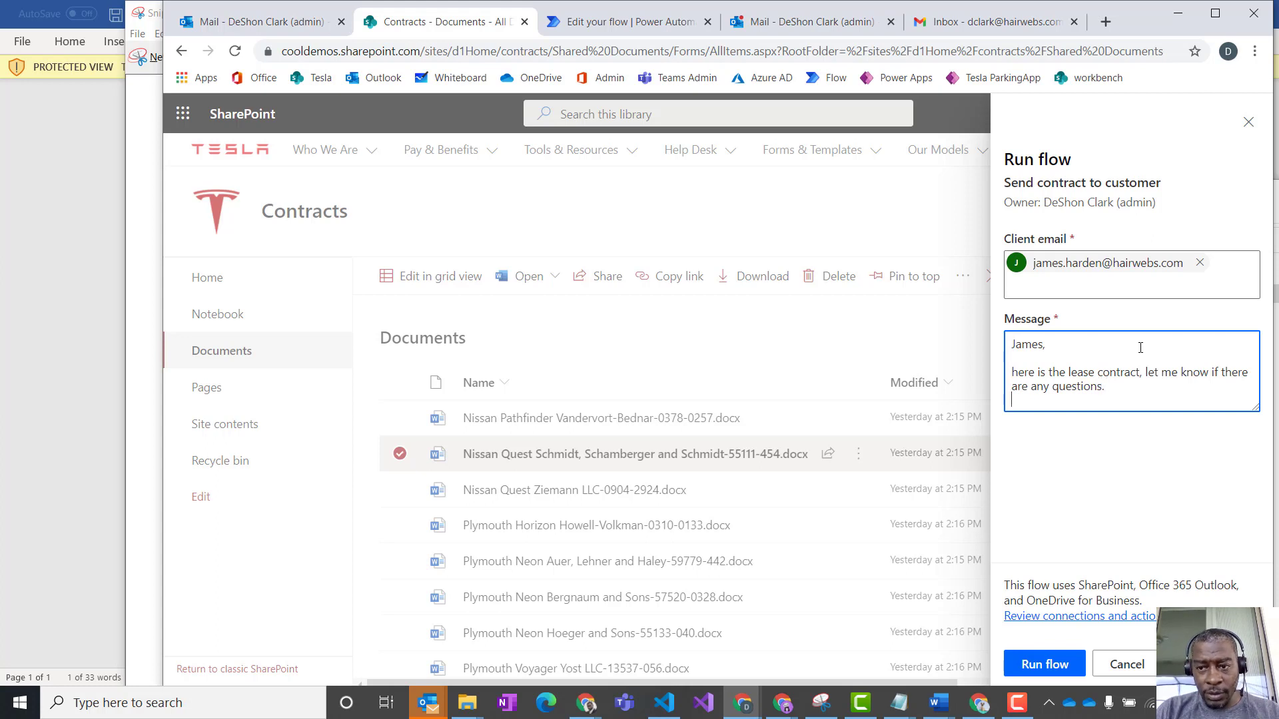
key(Return)
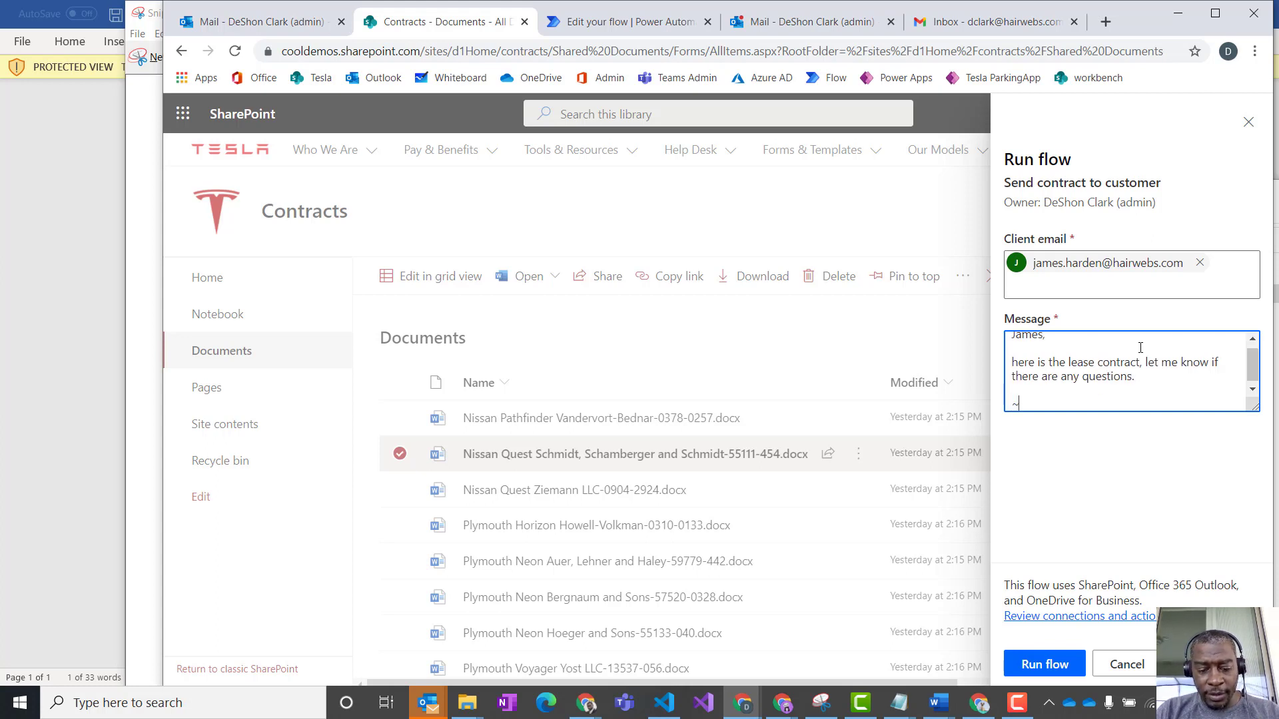
text(~DeShon)
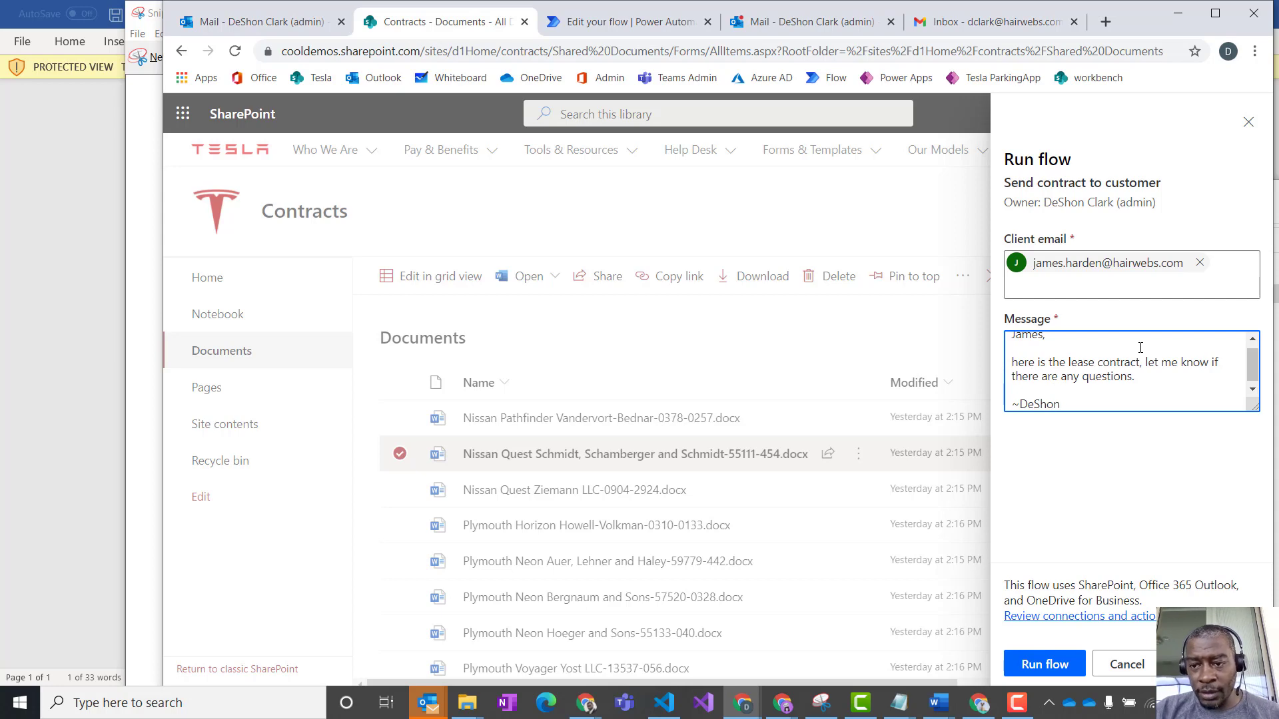
scroll(1140, 347, up, 2)
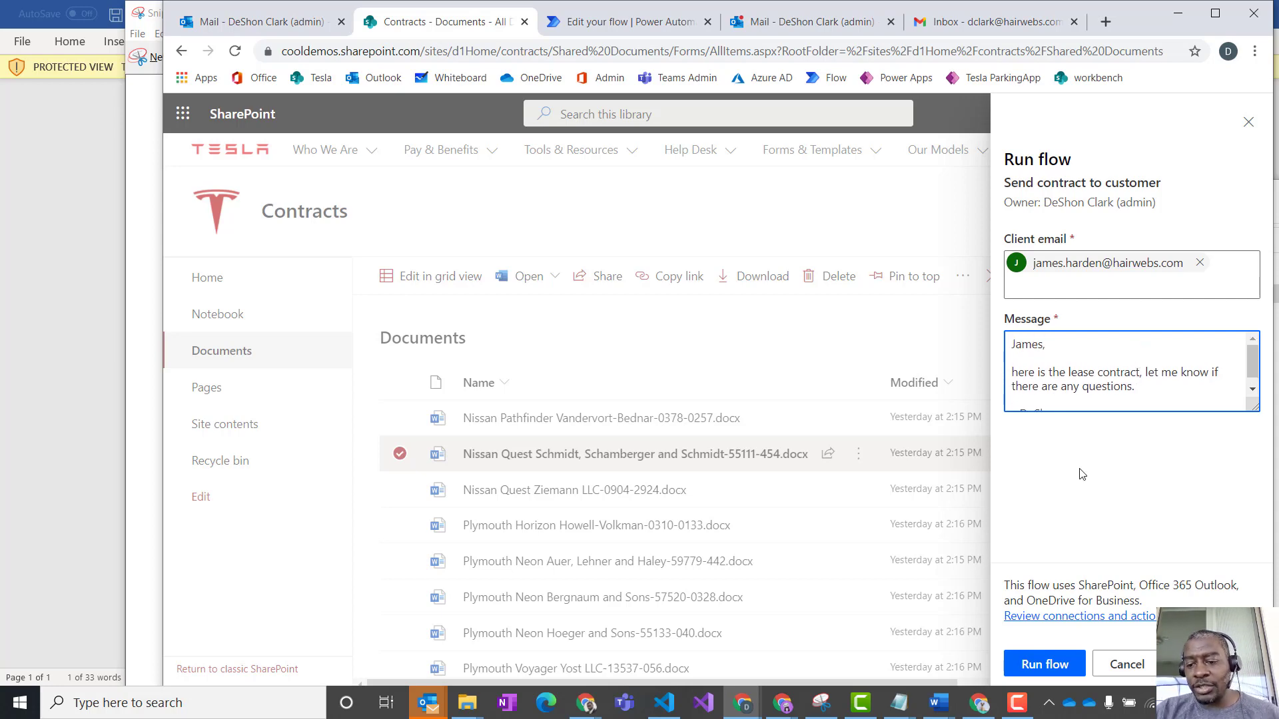
click(1056, 666)
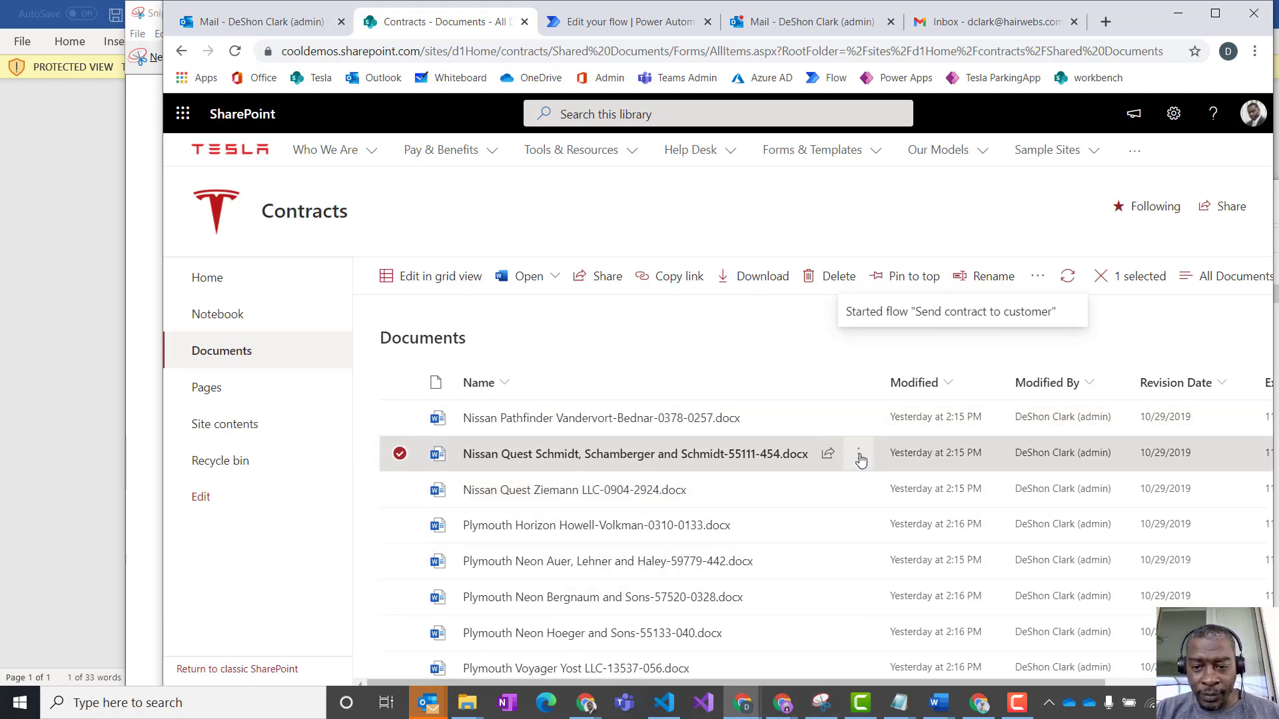
mouse_move(856, 457)
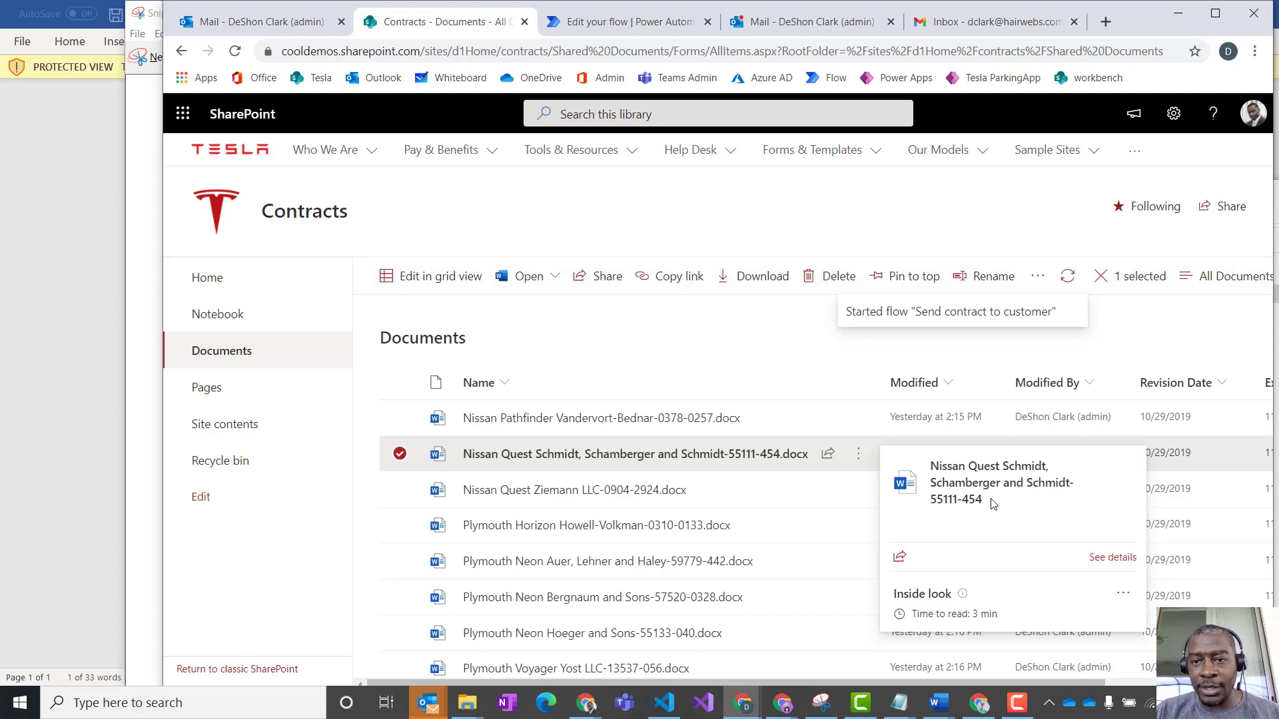
- Switch to Gmail, open the new "Tesla lease aggreement review" e-mail, and examine its content and the attached Tesla-Lease.pdf
click(802, 22)
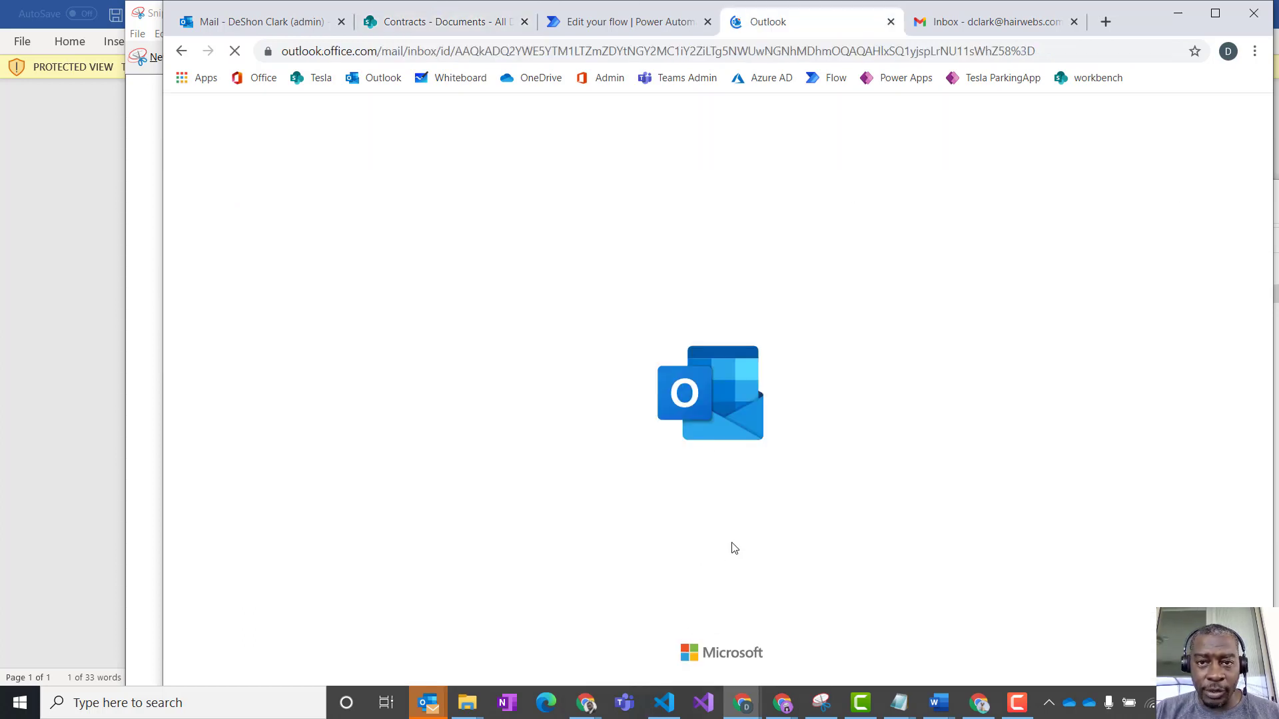
click(989, 21)
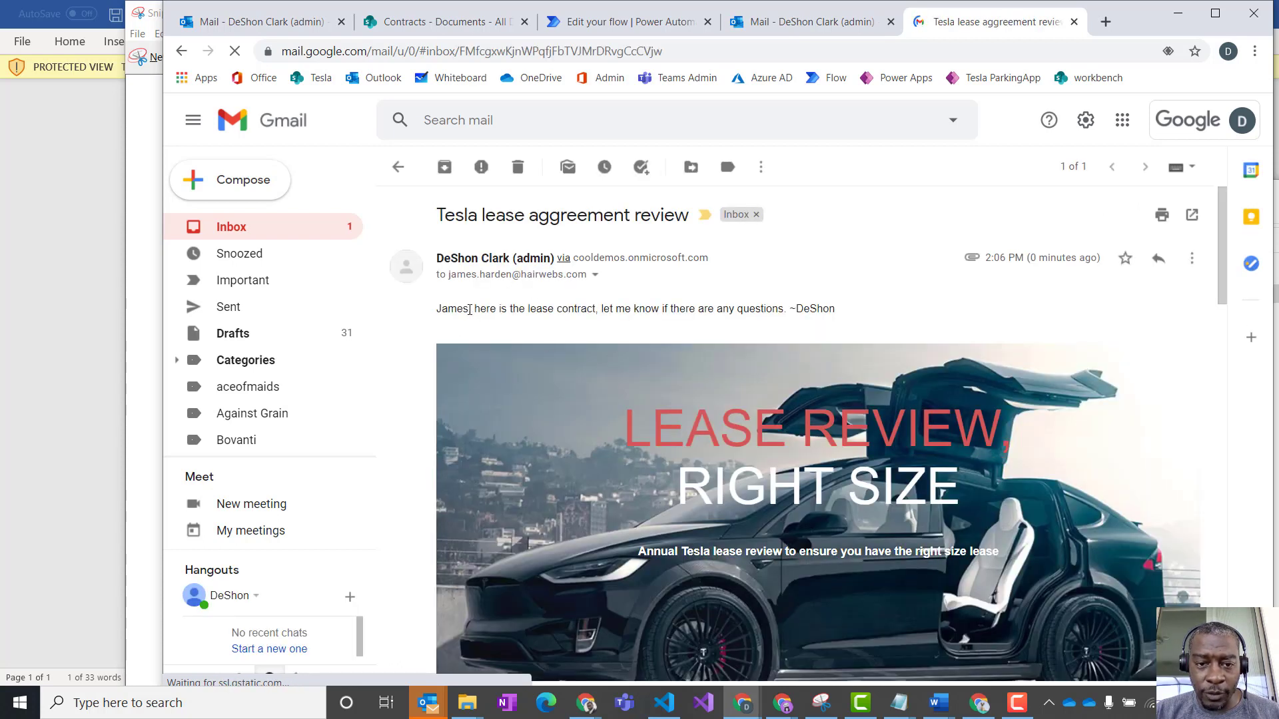
drag(880, 309, 1088, 556)
click(1089, 558)
scroll(887, 447, down, 3)
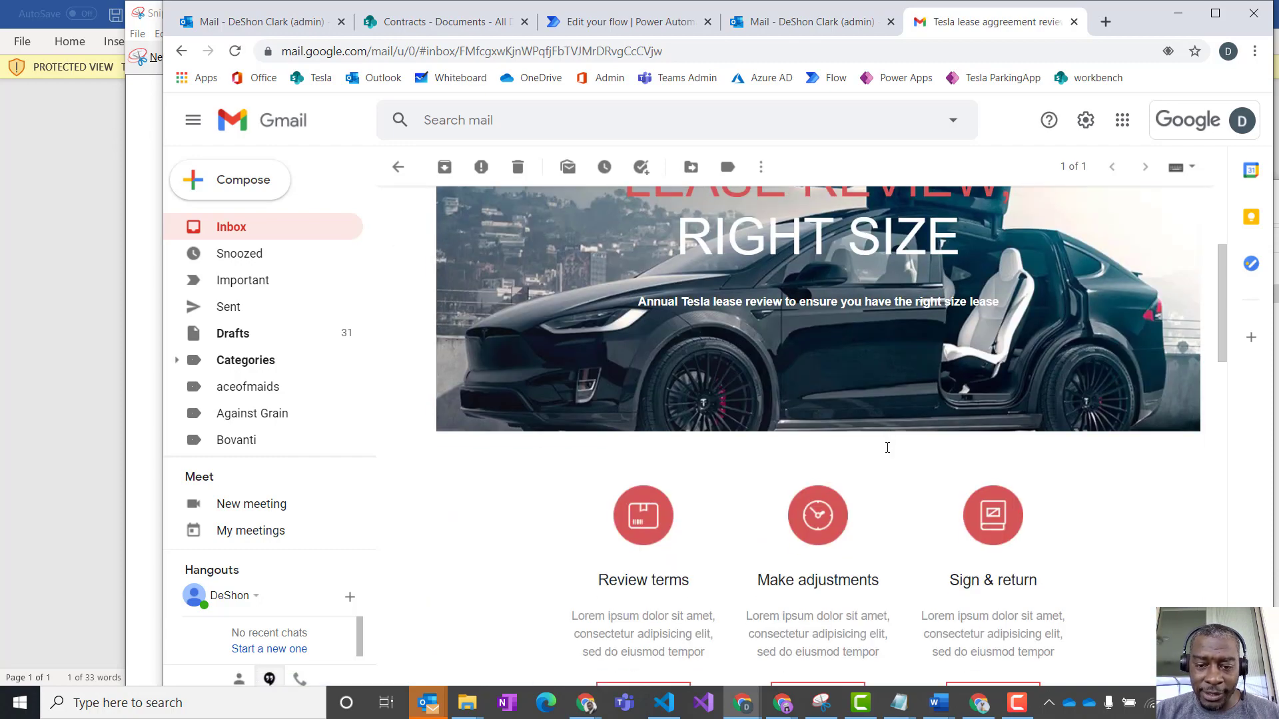
scroll(887, 447, down, 20)
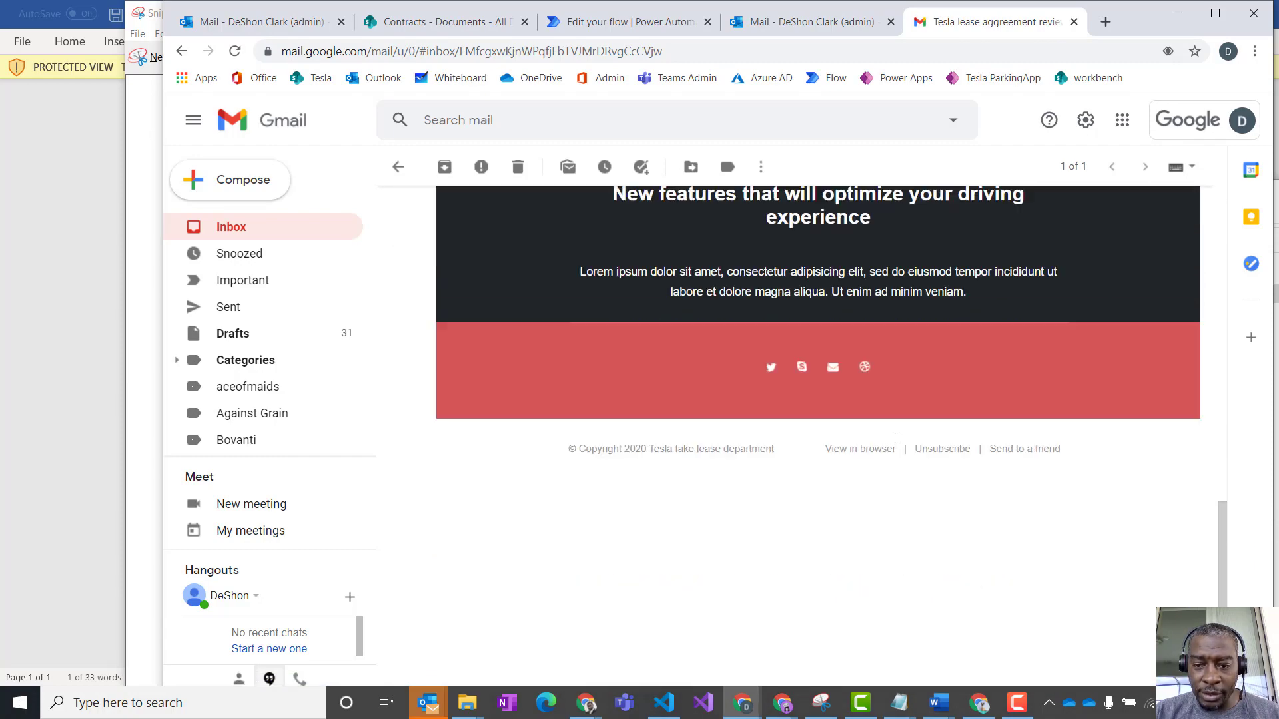
scroll(896, 443, up, 20)
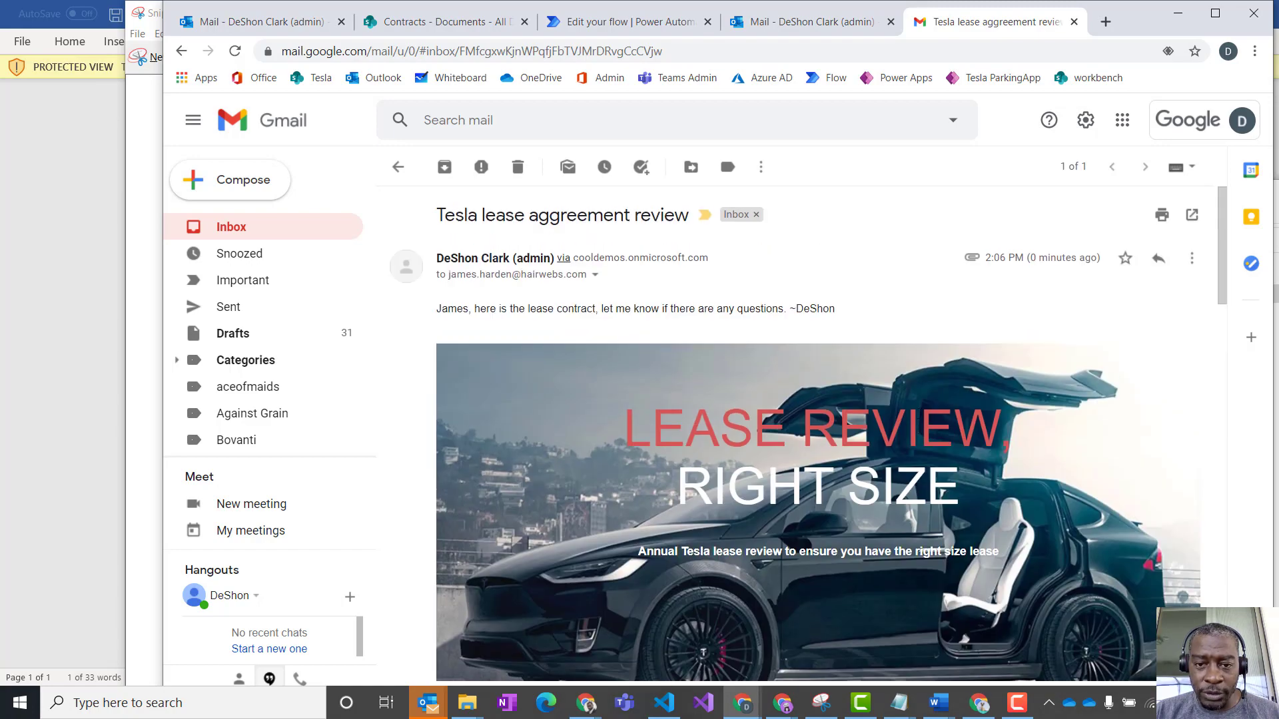
scroll(861, 280, down, 20)
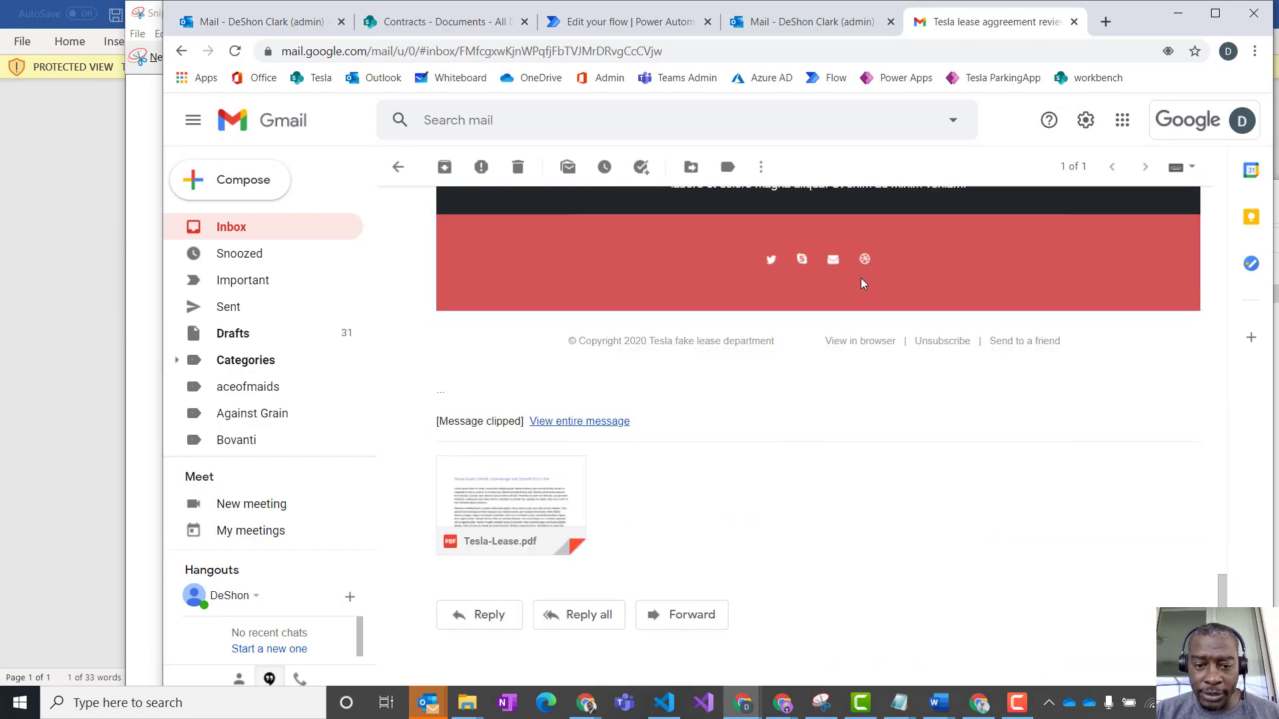
click(509, 489)
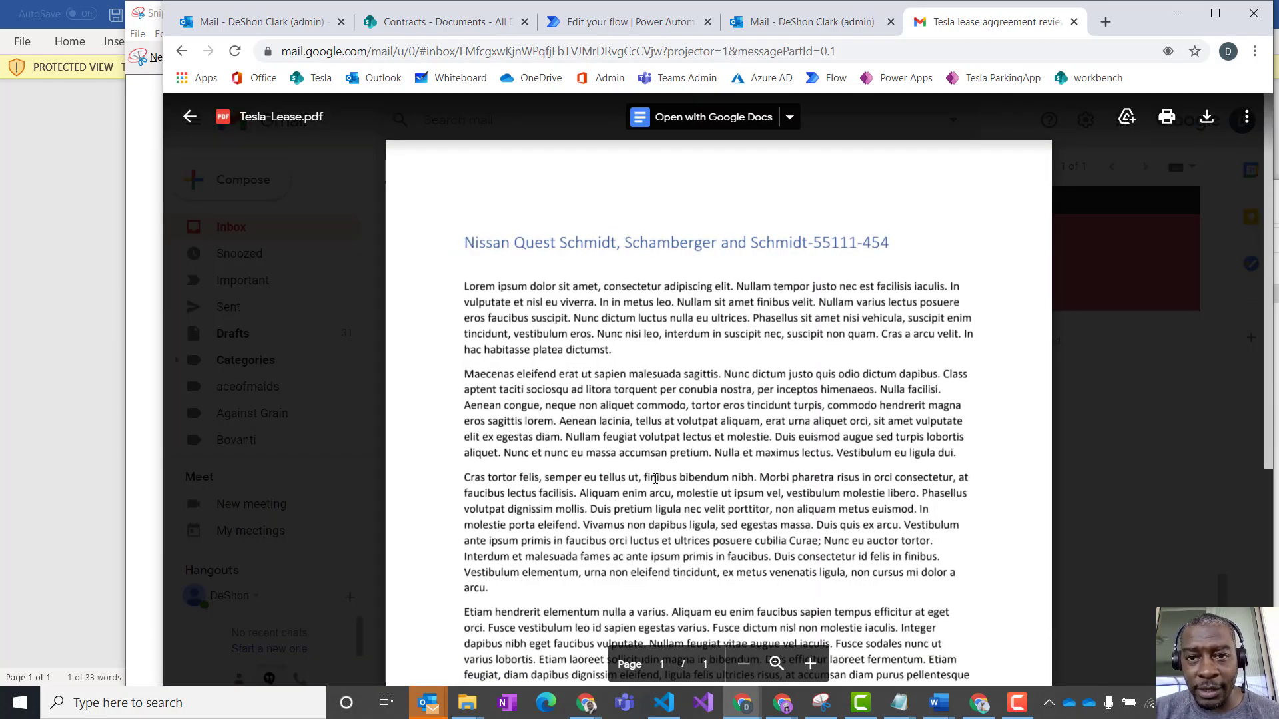
click(752, 26)
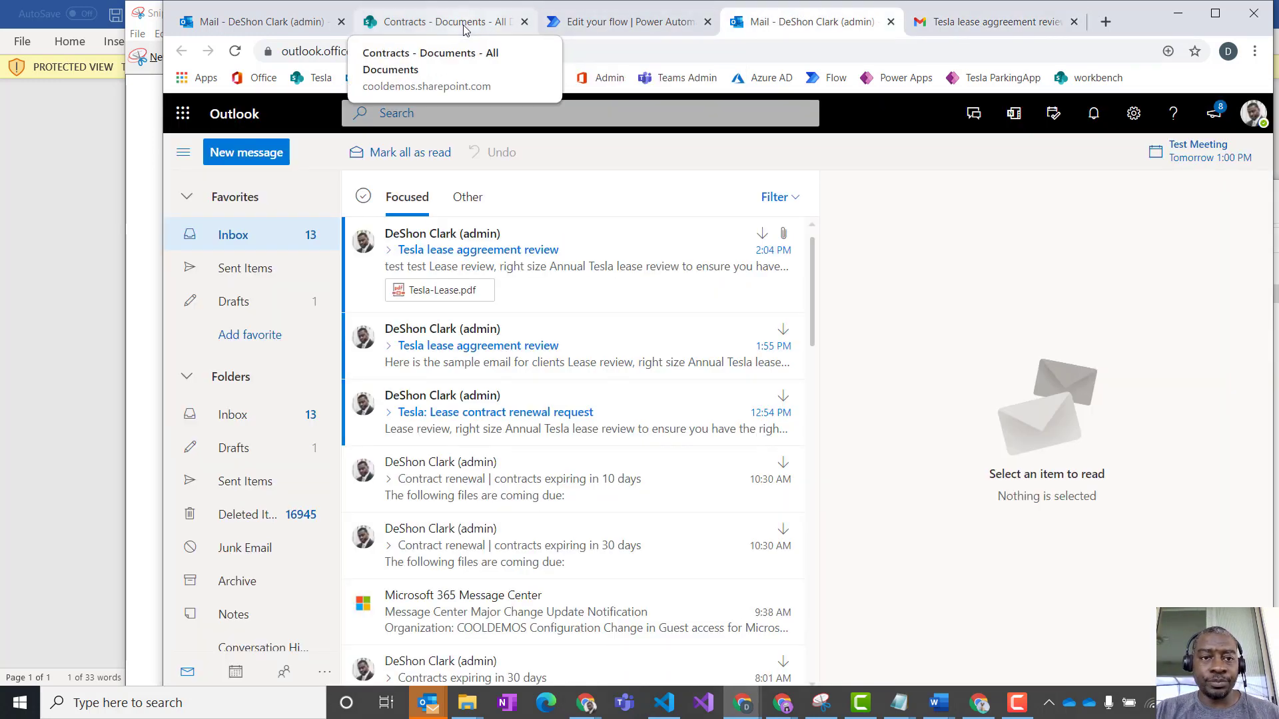
click(426, 22)
click(574, 24)
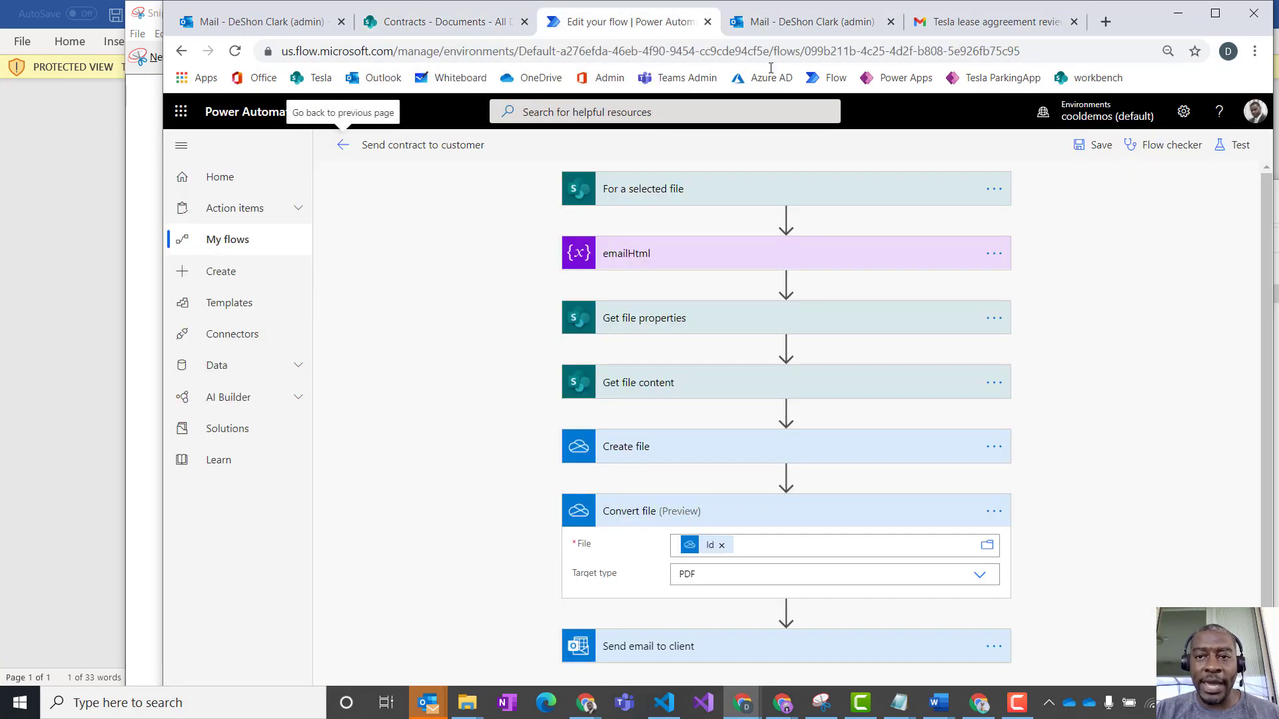
click(933, 25)
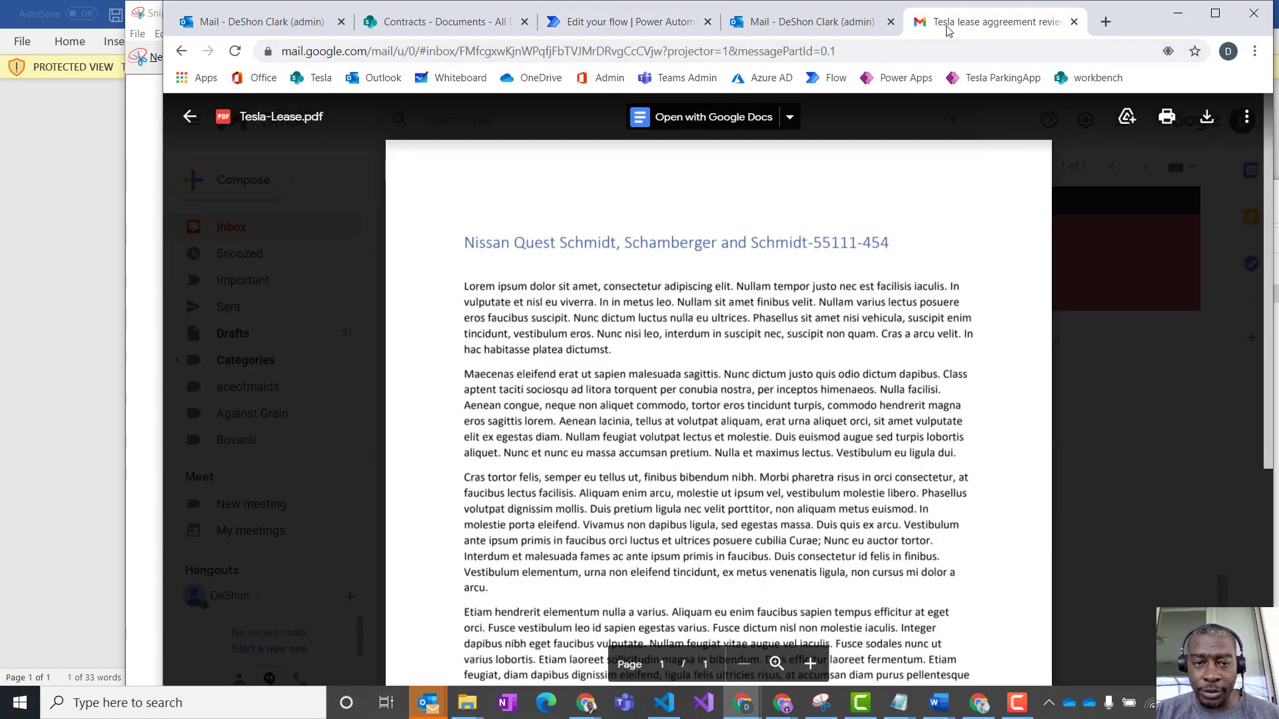
- Close the Tesla-Lease.pdf preview and examine the e-mail's sender line, personal message, banner tagline, copyright footer and attachment
click(1136, 432)
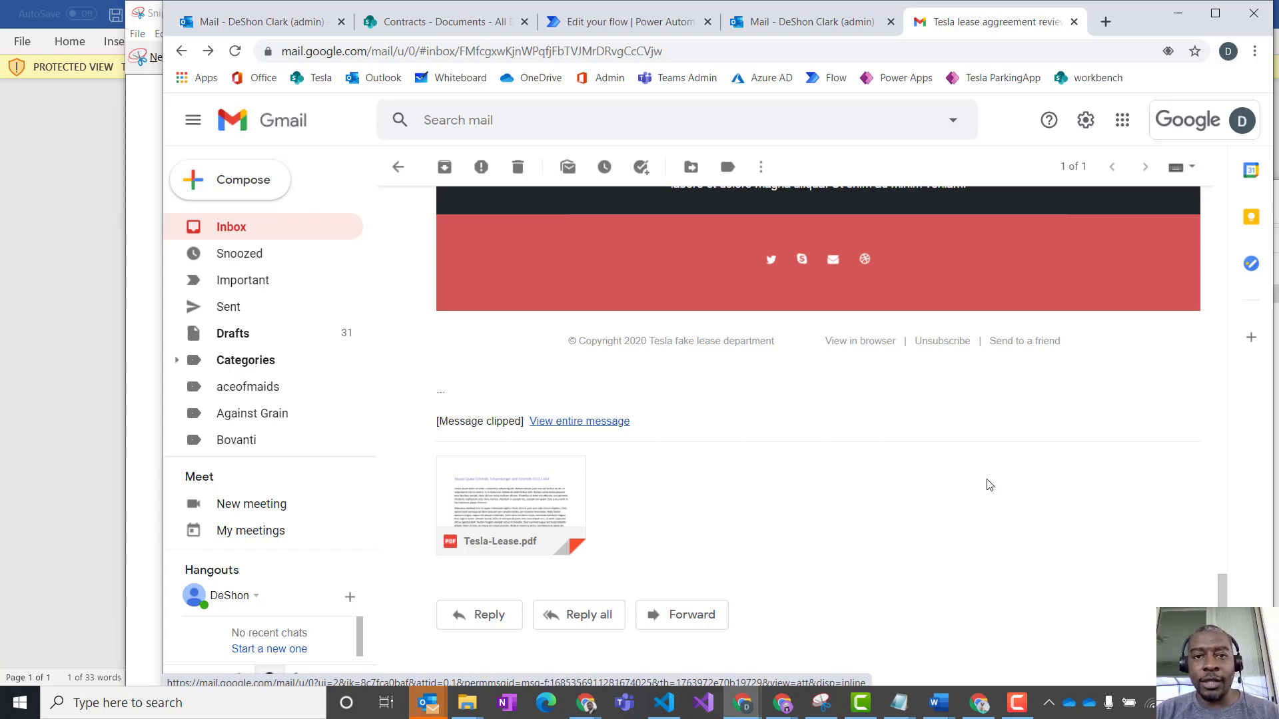
scroll(989, 484, up, 15)
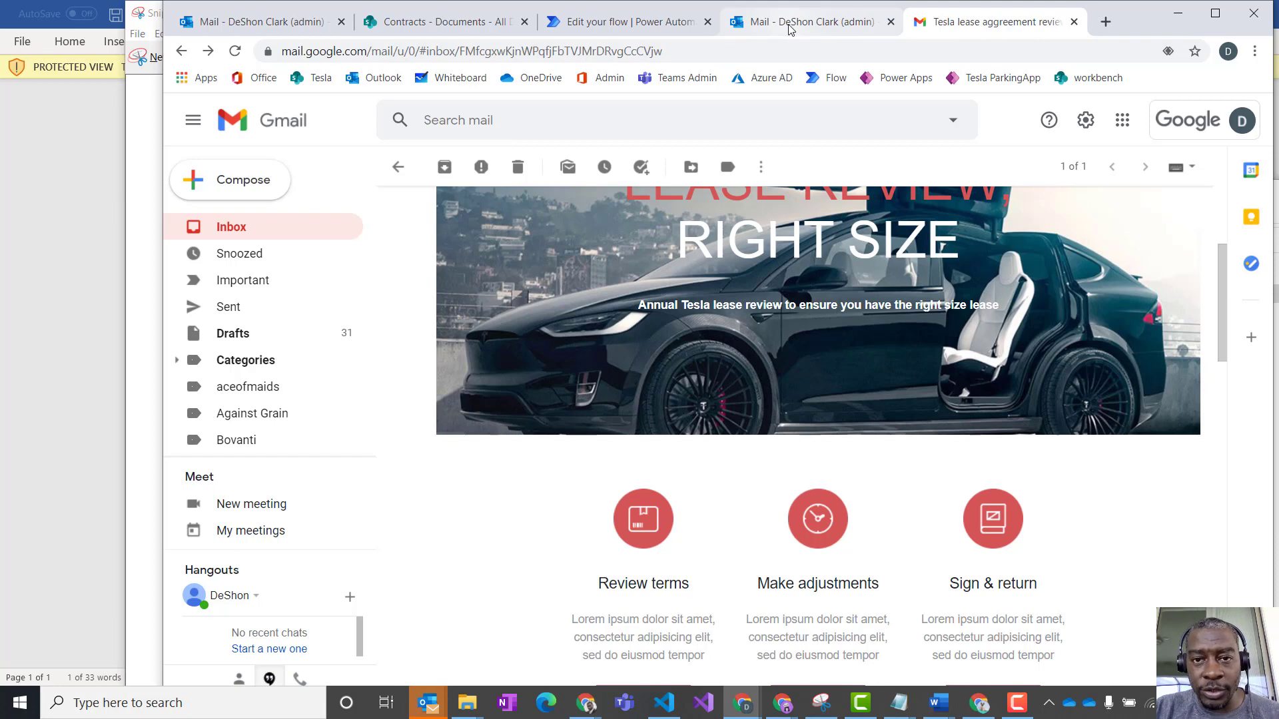
scroll(830, 373, up, 4)
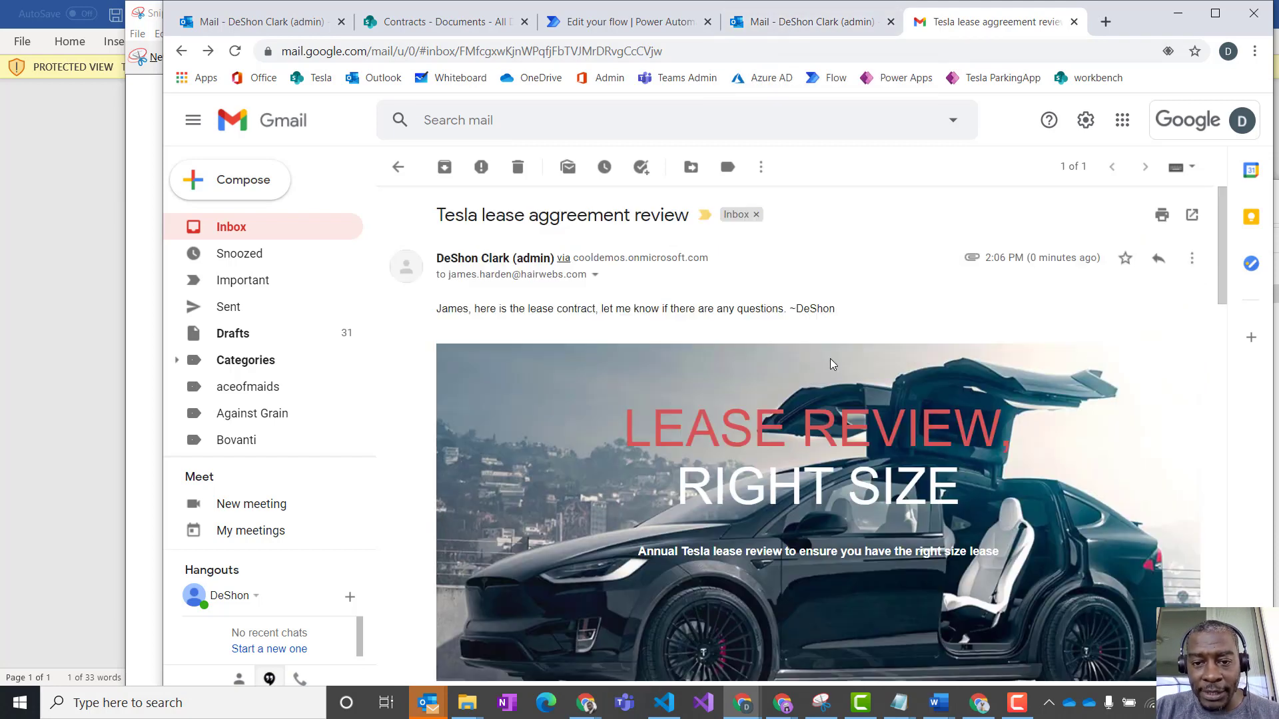
scroll(831, 358, down, 1)
drag(844, 233, 448, 225)
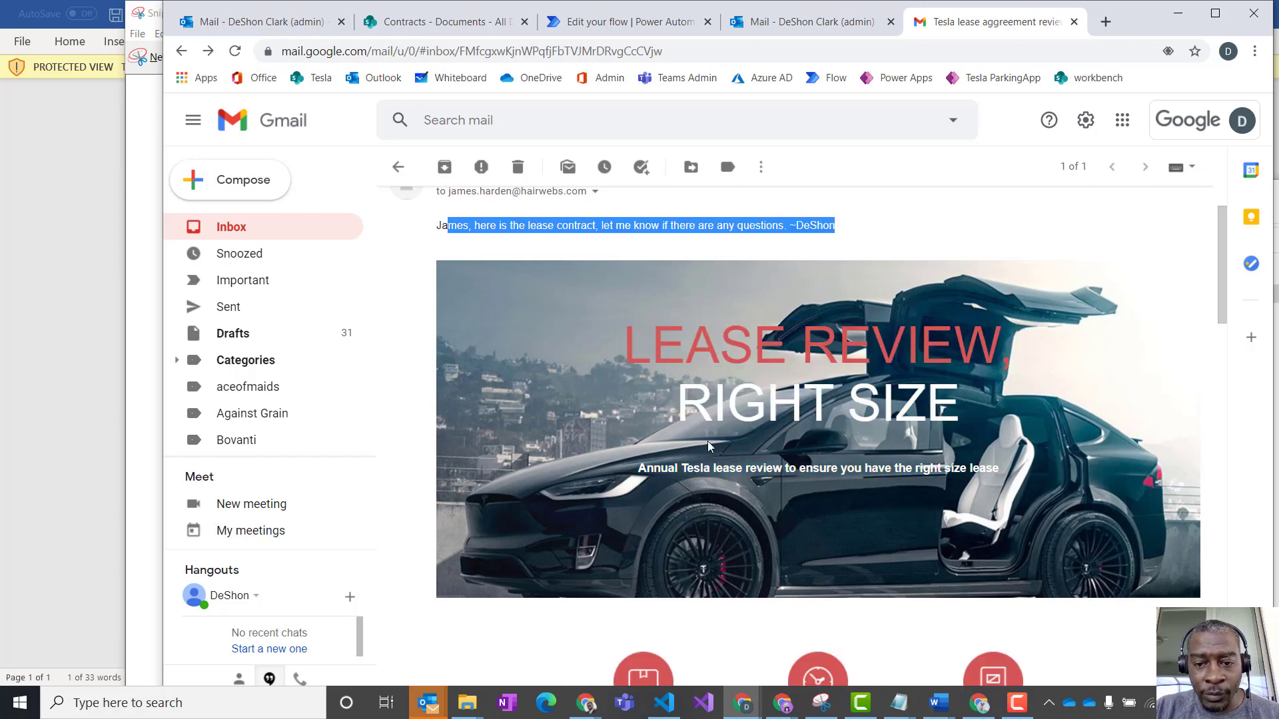
scroll(812, 472, down, 1)
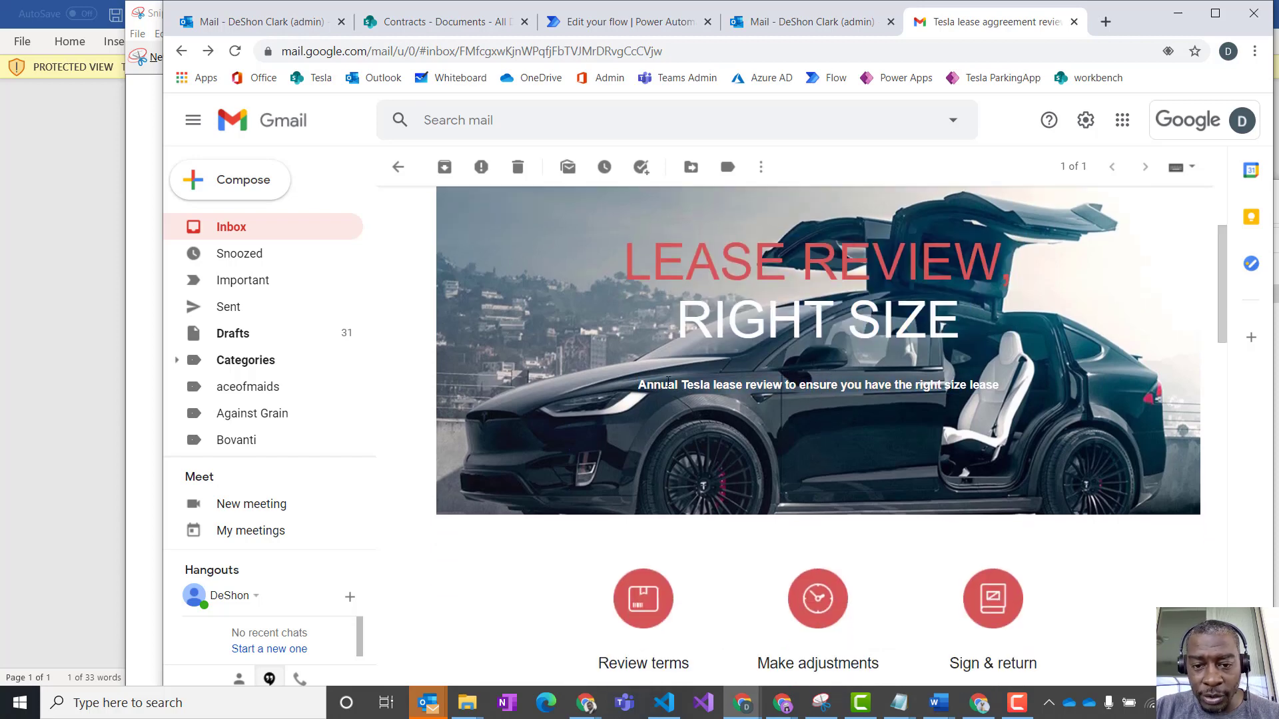
drag(638, 384, 739, 385)
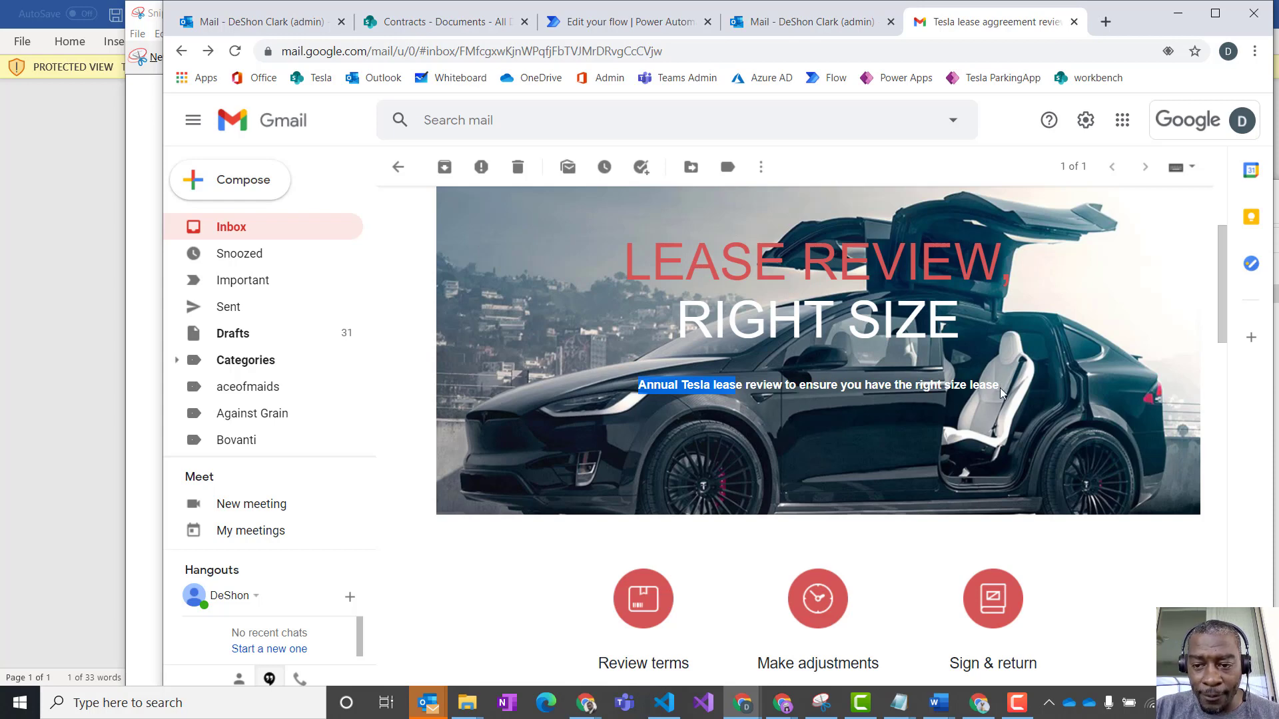
scroll(868, 418, down, 15)
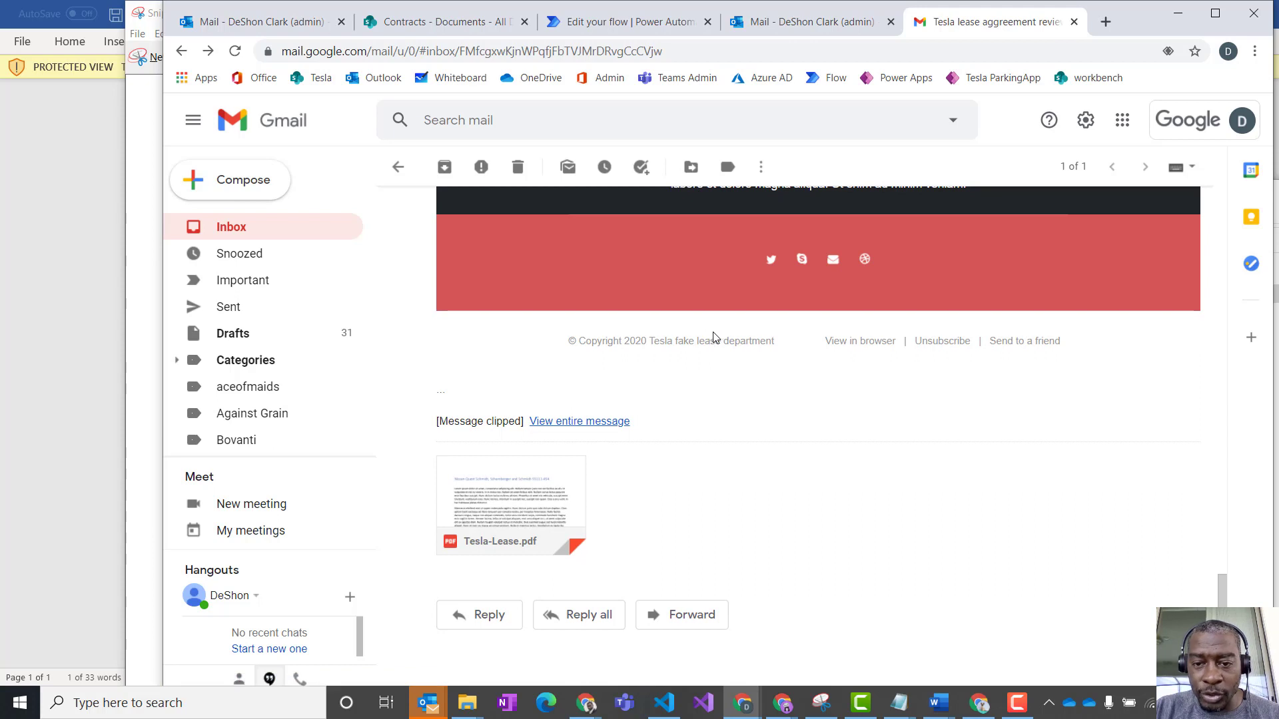
drag(778, 341, 579, 341)
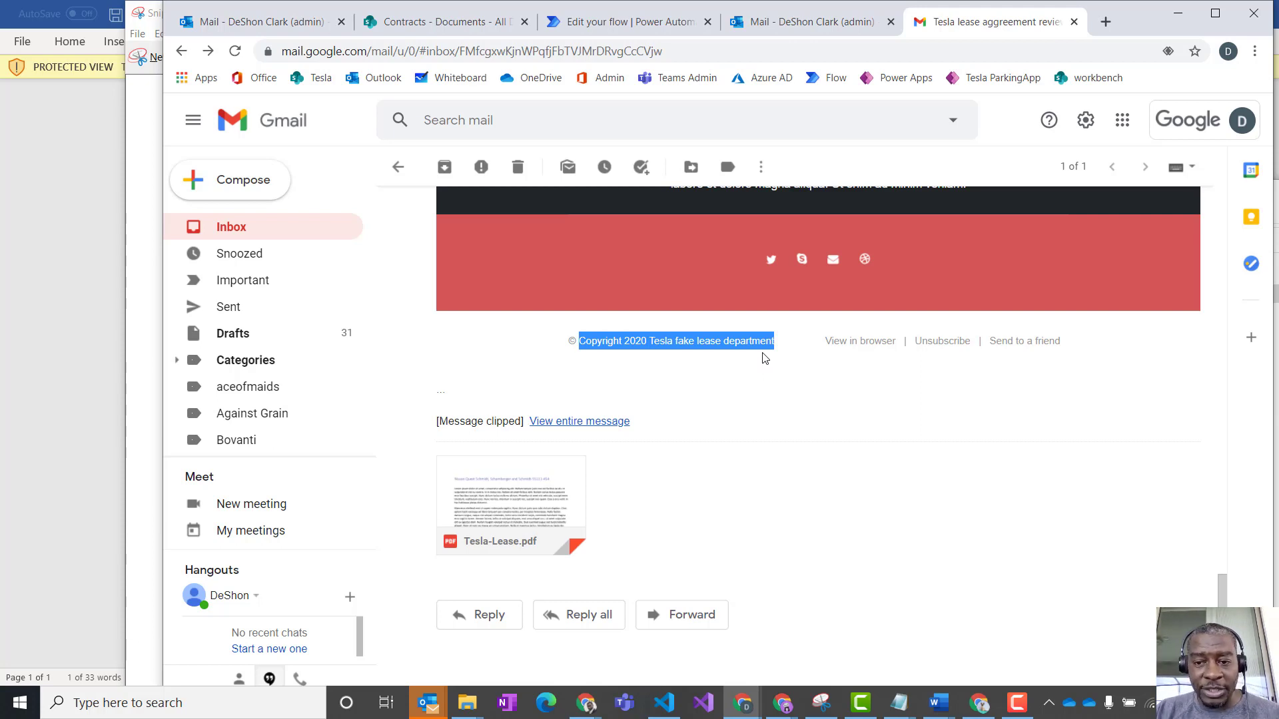
scroll(772, 353, up, 15)
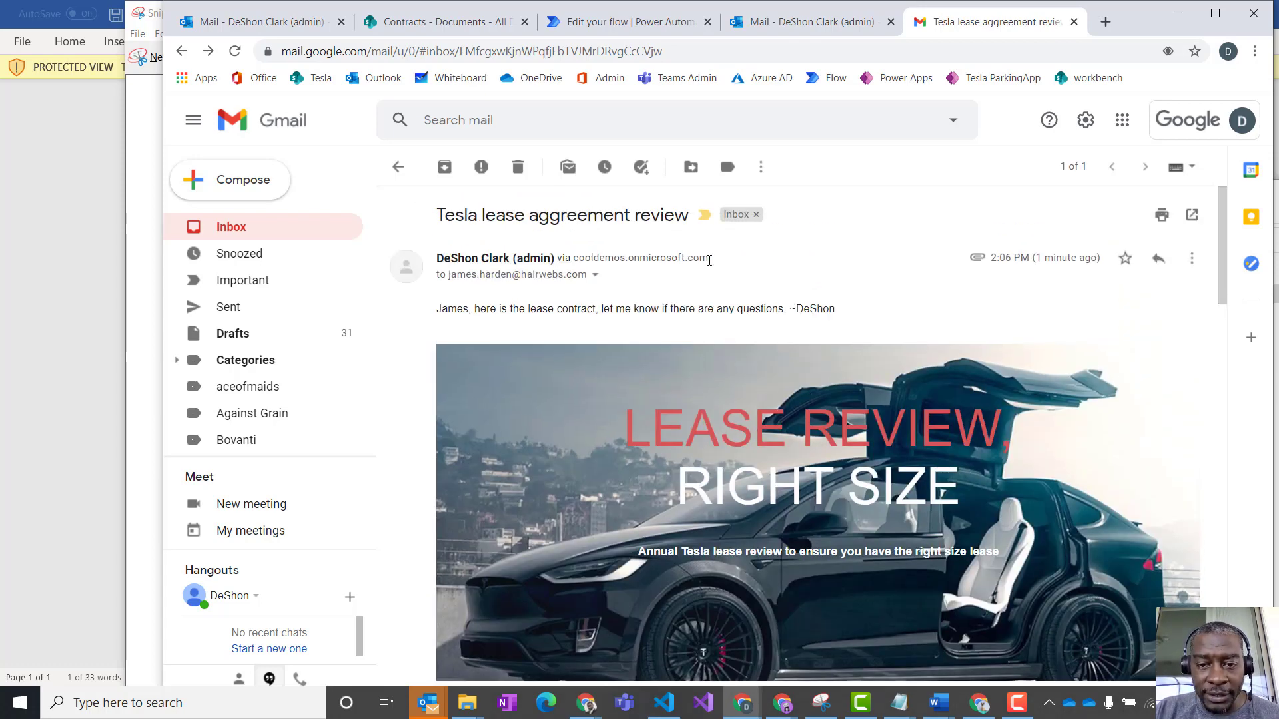
drag(711, 259, 436, 255)
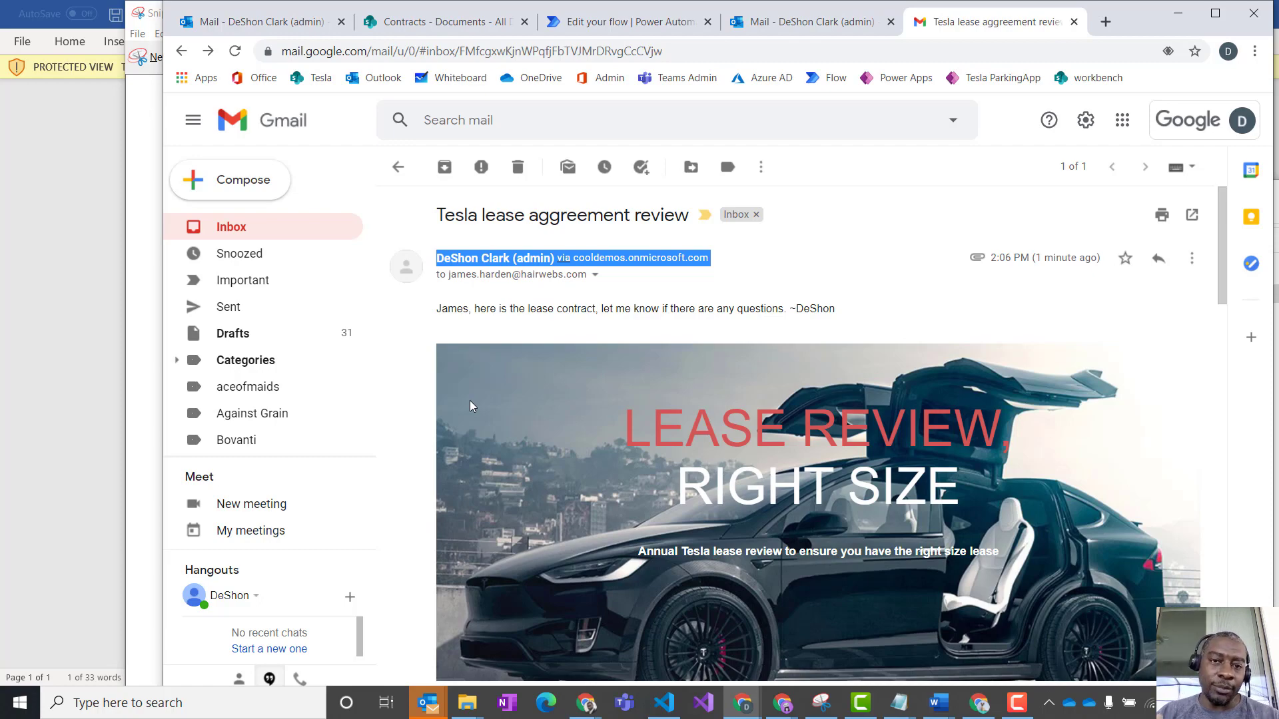
scroll(514, 488, down, 15)
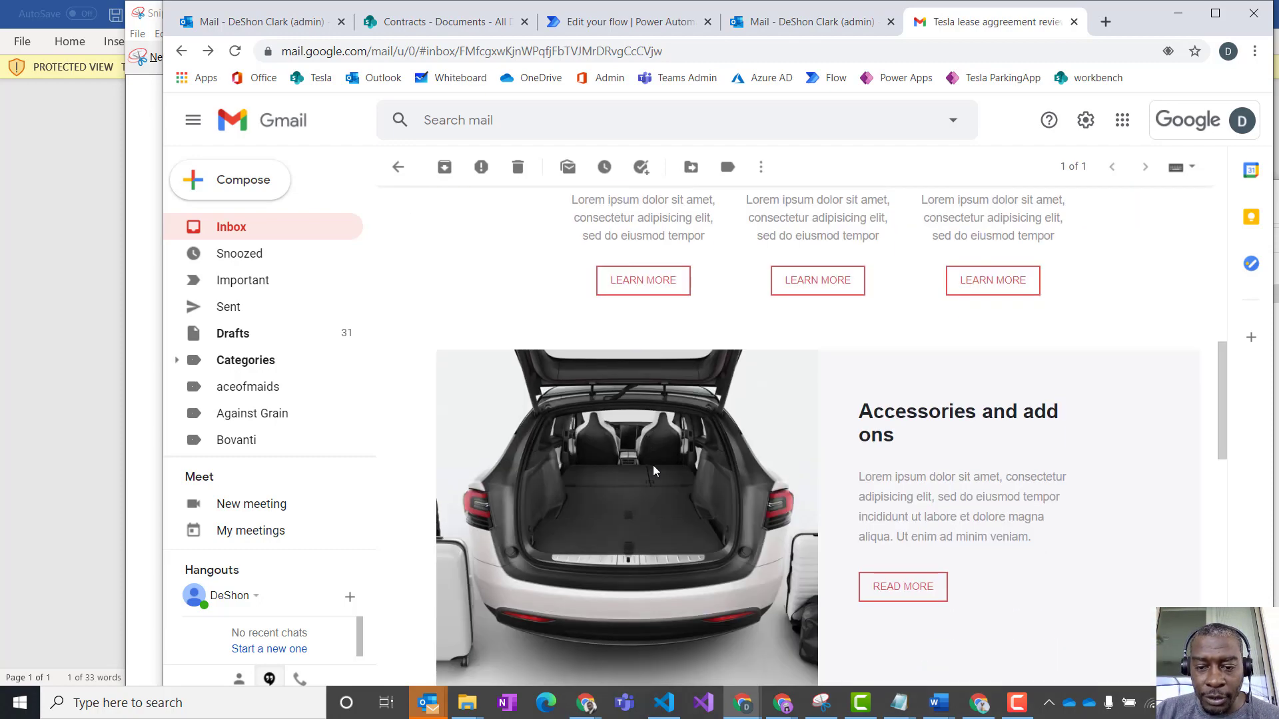
scroll(692, 474, down, 5)
scroll(696, 473, up, 1)
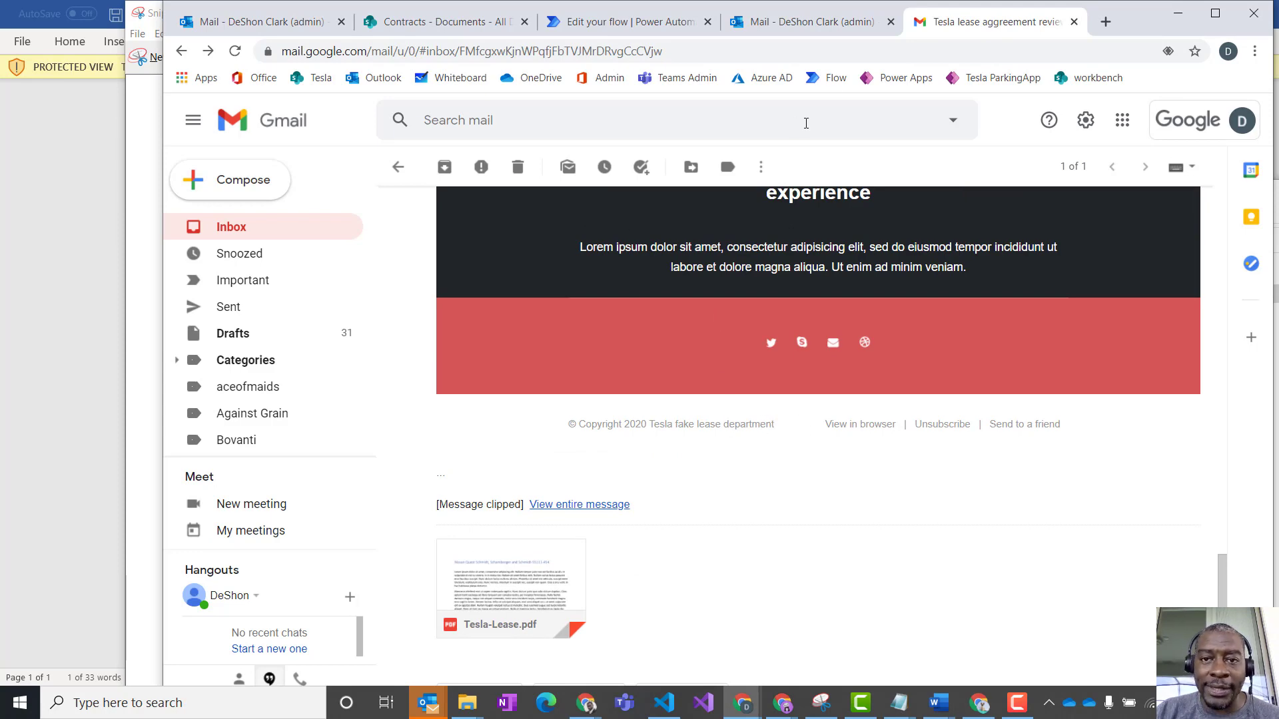
- Switch to the Power Automate flow editor, expand the emailHtml action and find "tesla lea" in its HTML value
click(773, 26)
click(633, 27)
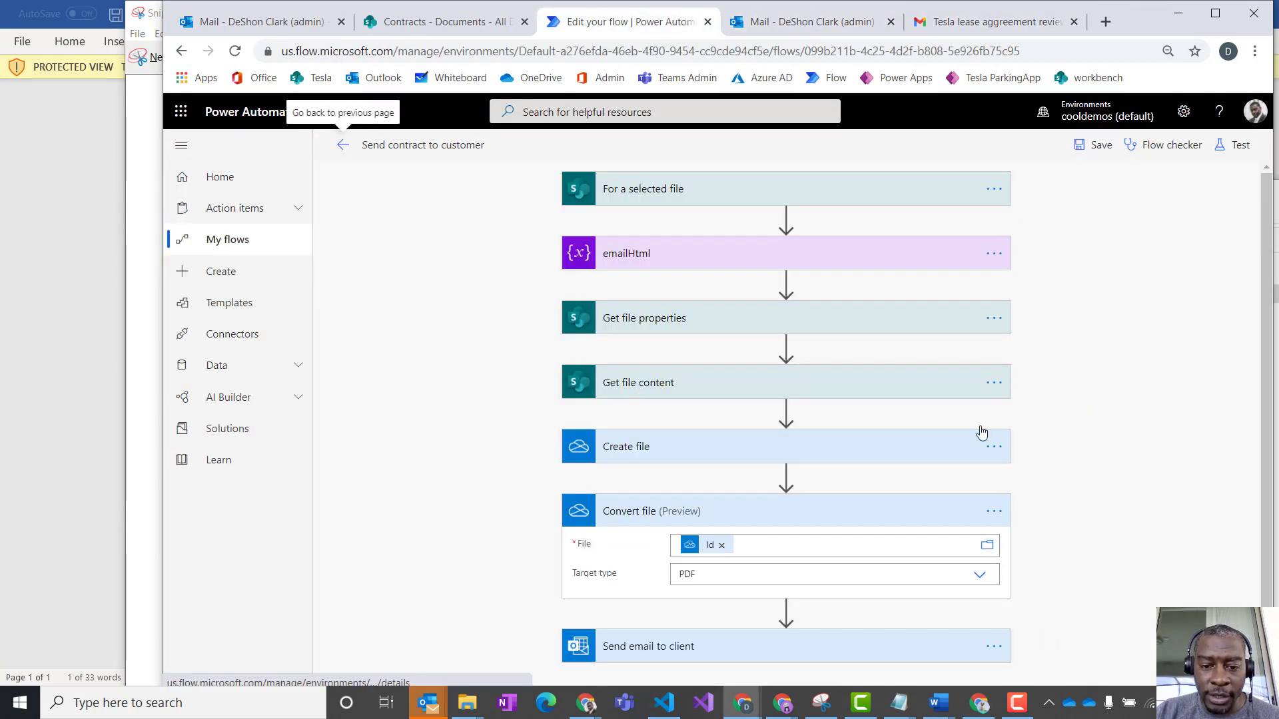
click(655, 260)
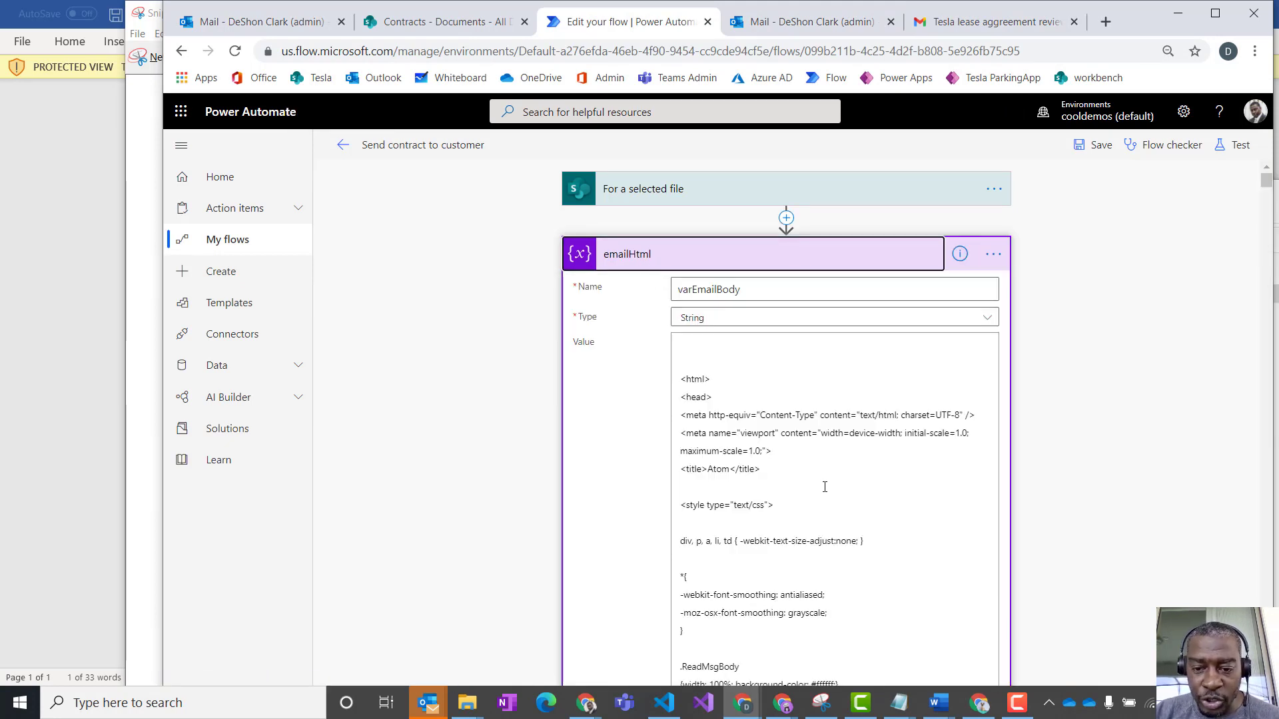
click(842, 507)
key(ctrl+f)
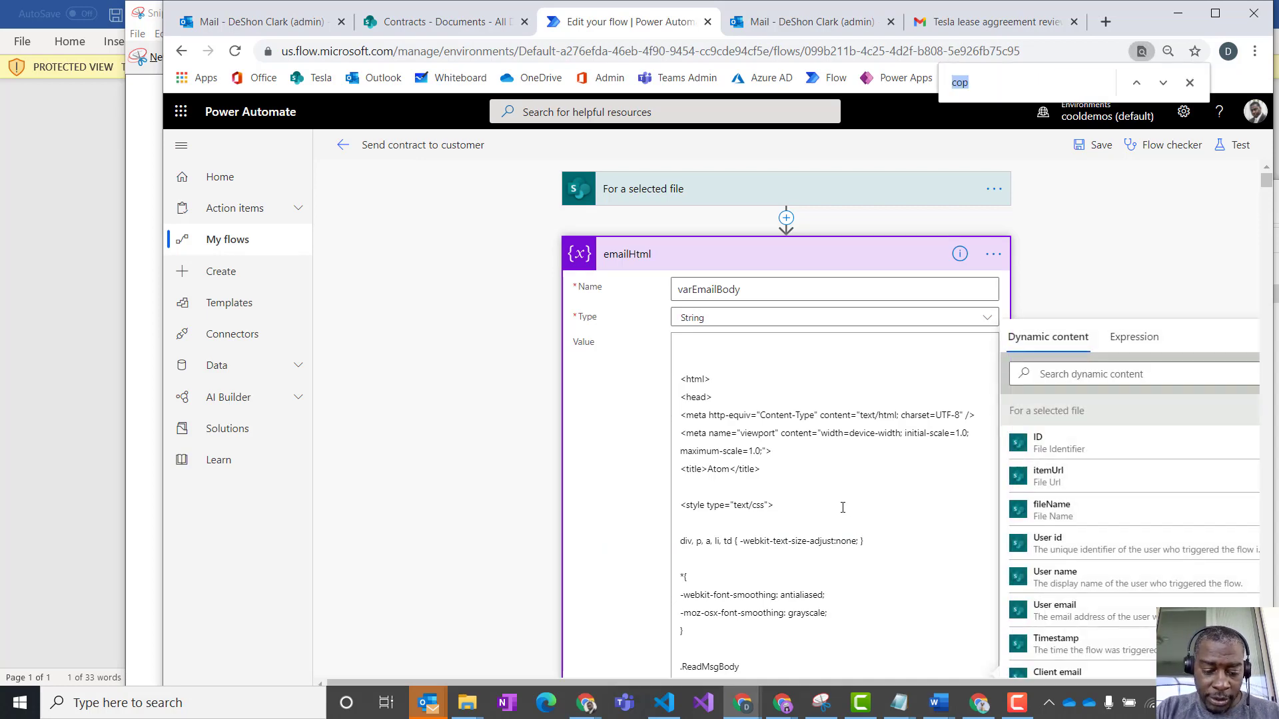
text(tes)
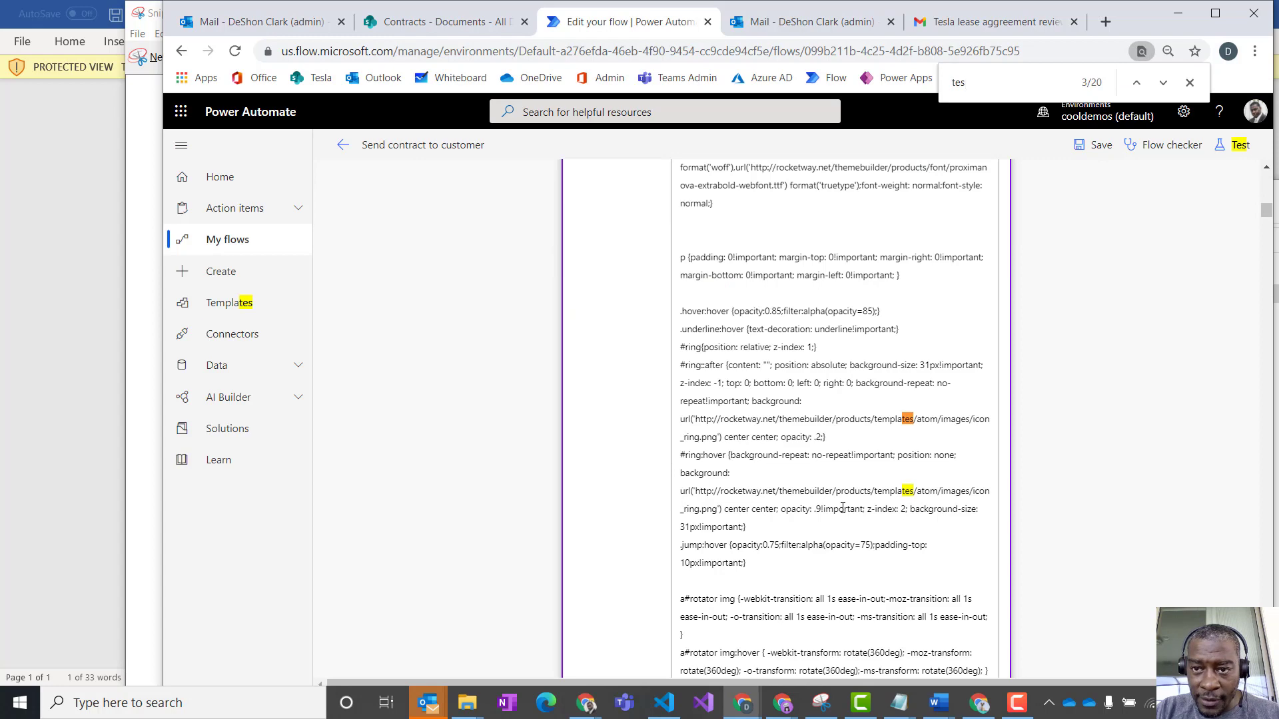
text(la )
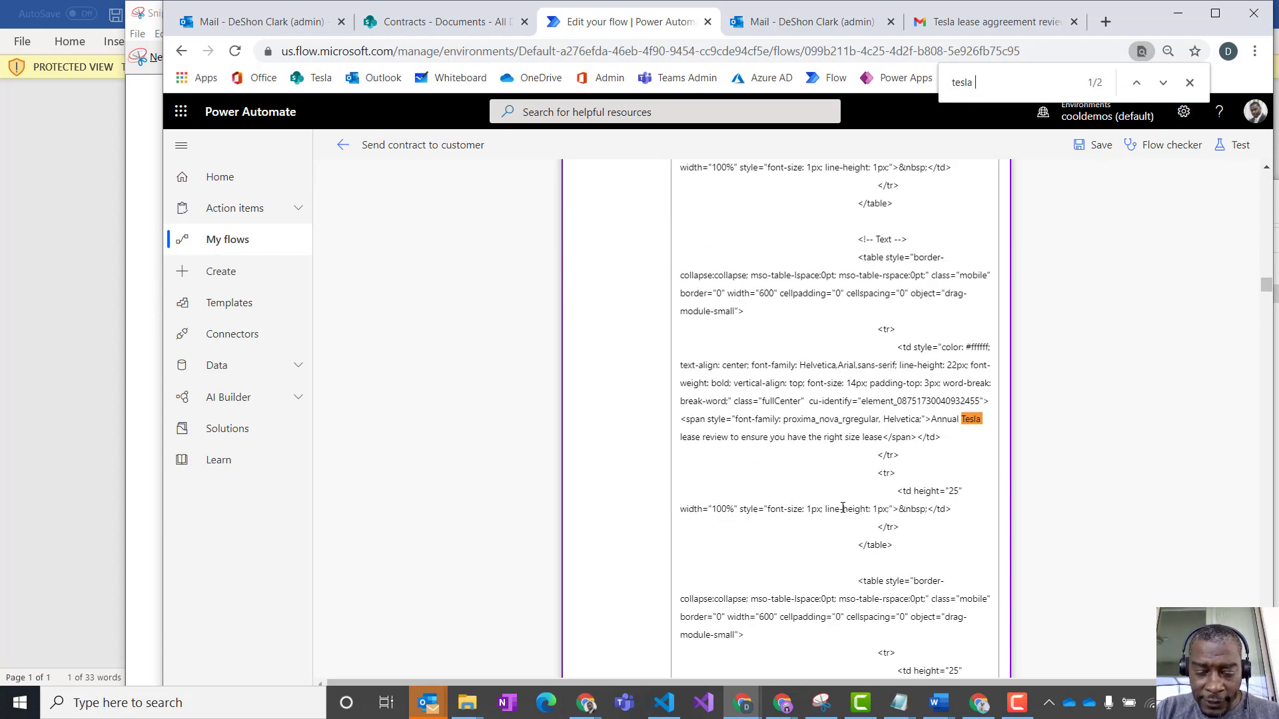
text(lea)
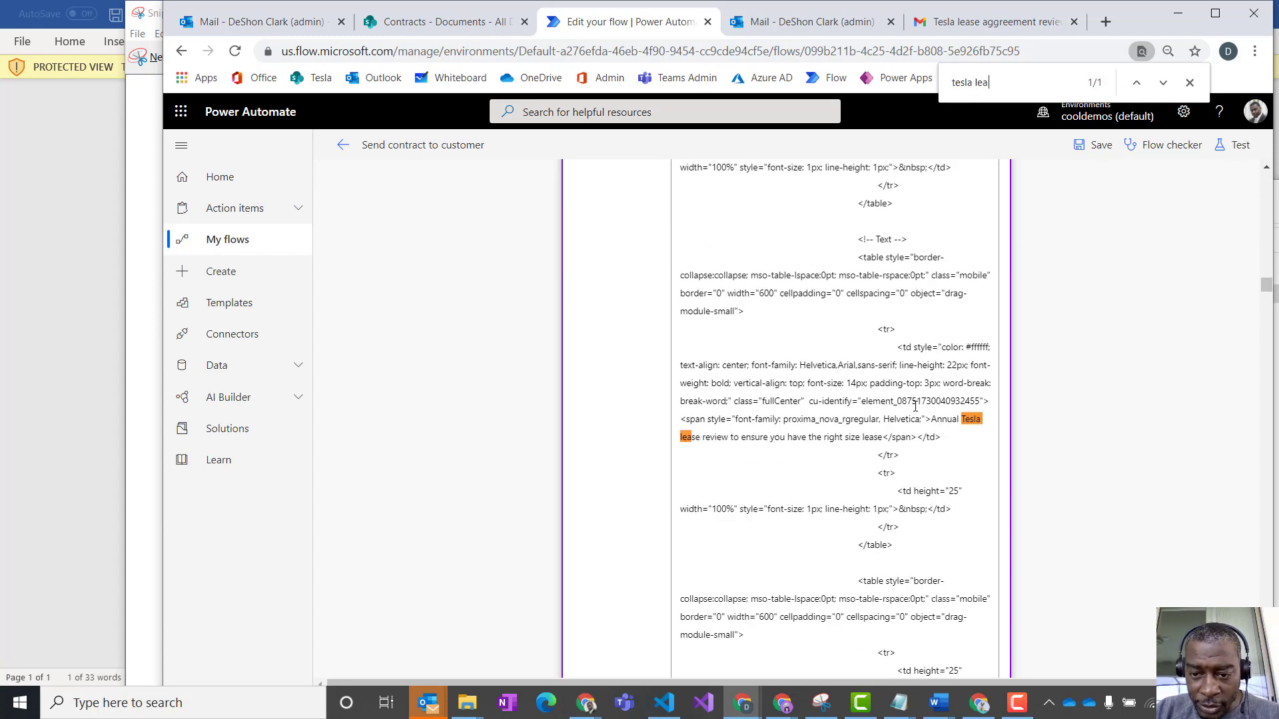
- Add an empty <div></div> and a line break after the closing span of the "Annual Tesla lease review" tagline
click(872, 435)
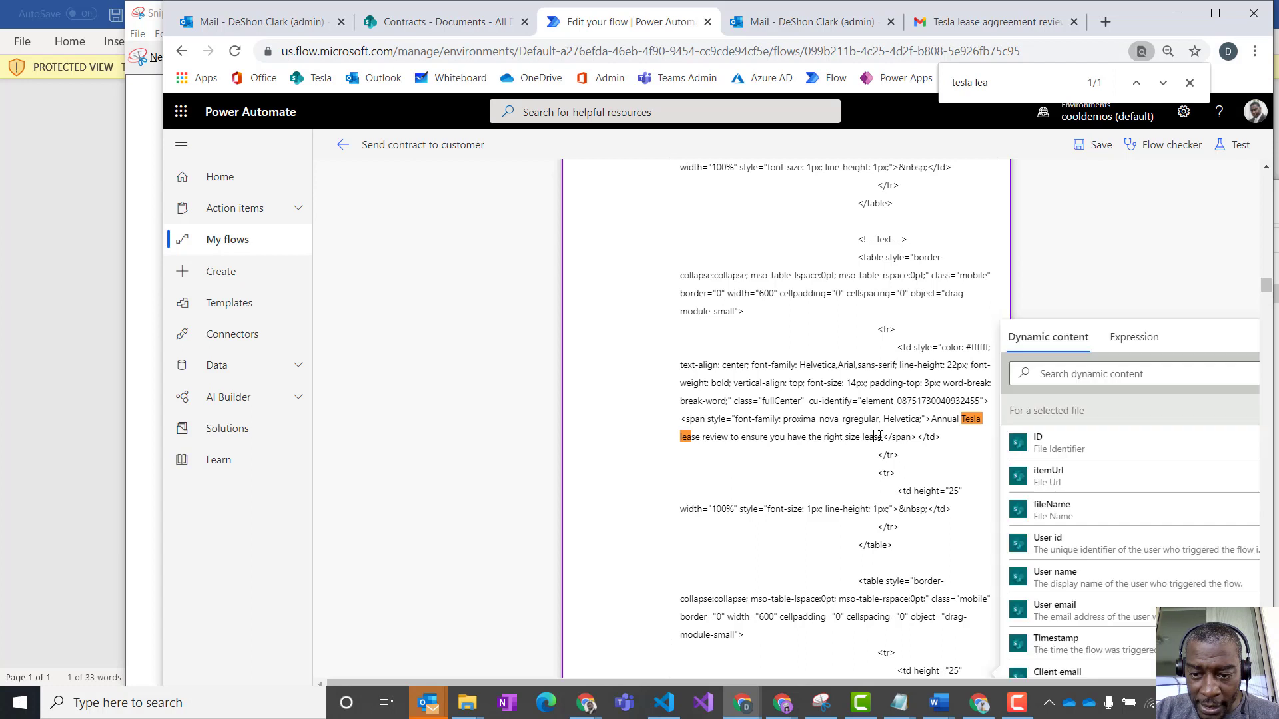
click(919, 438)
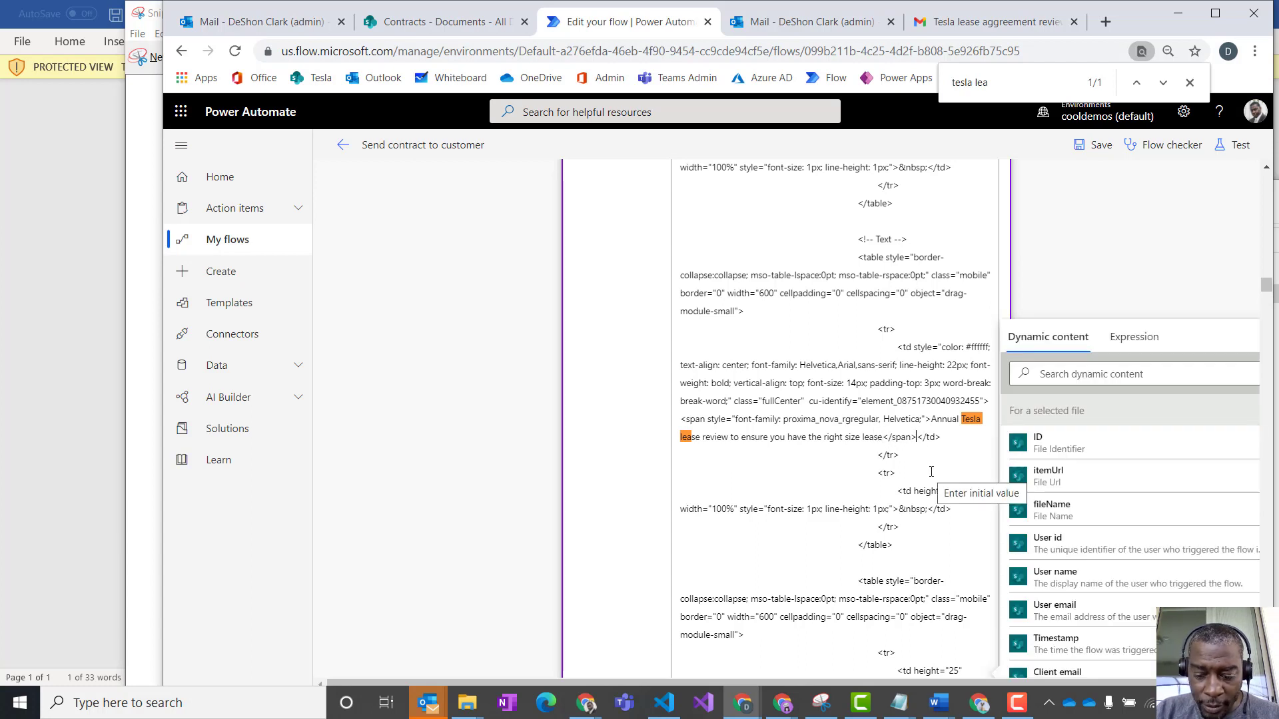
text(<div></d)
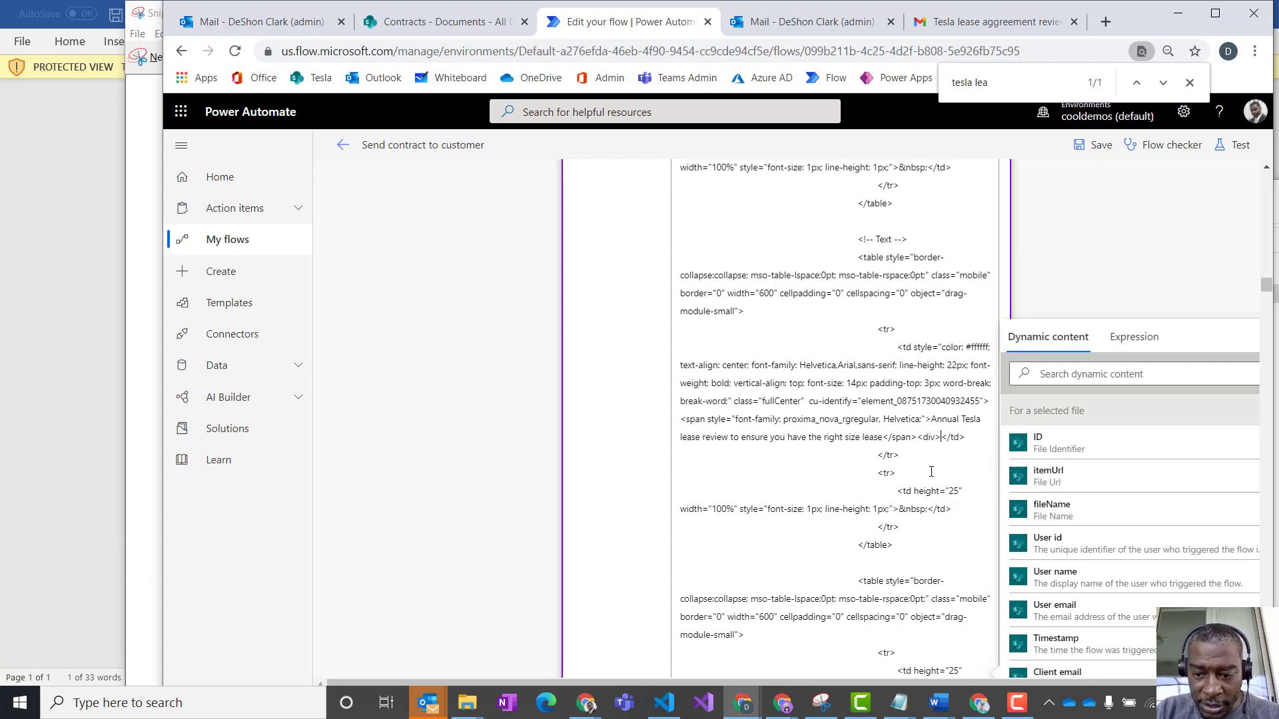
text(iv>)
key(Return)
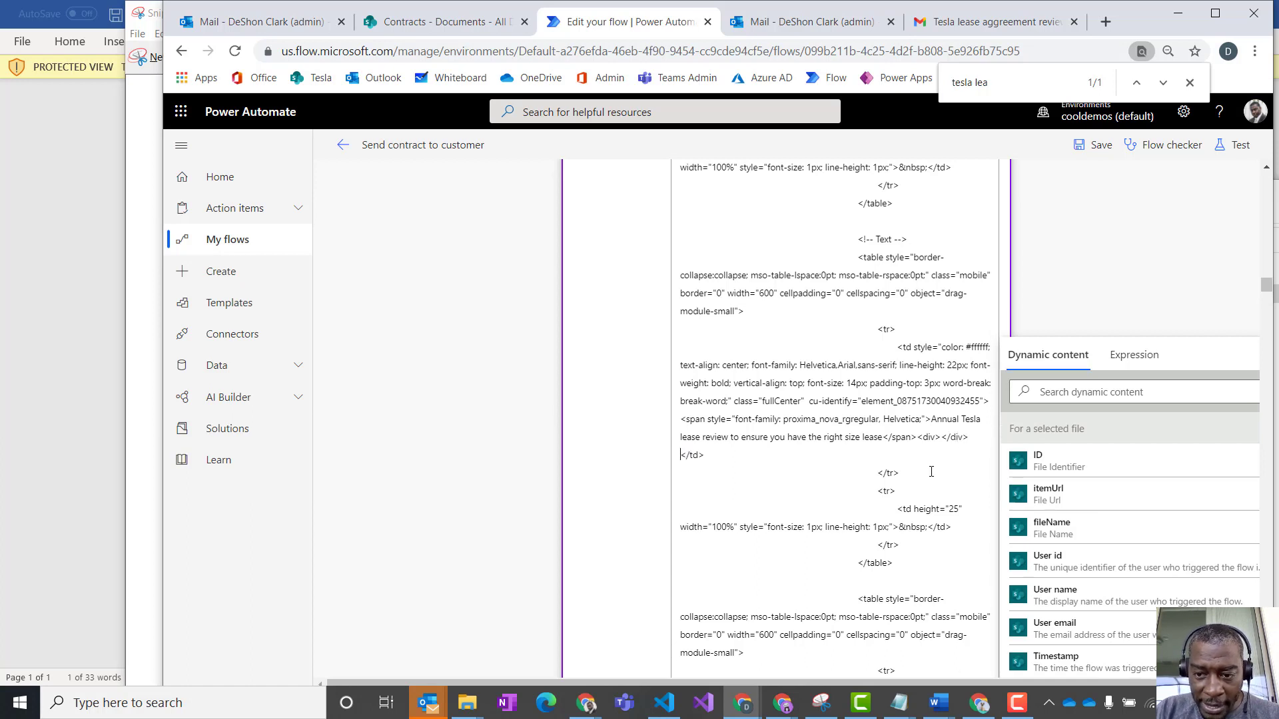
- Search the dynamic content for "mes" and insert the Message value inside the new div
click(917, 438)
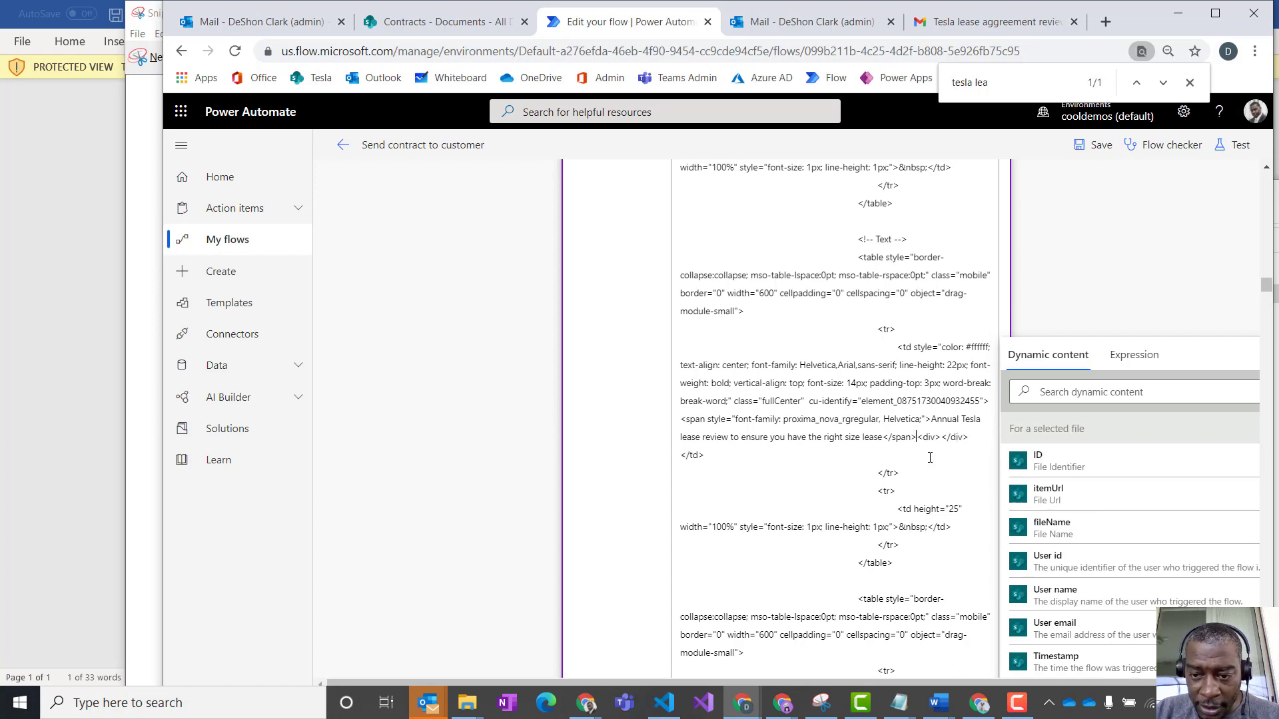
click(941, 437)
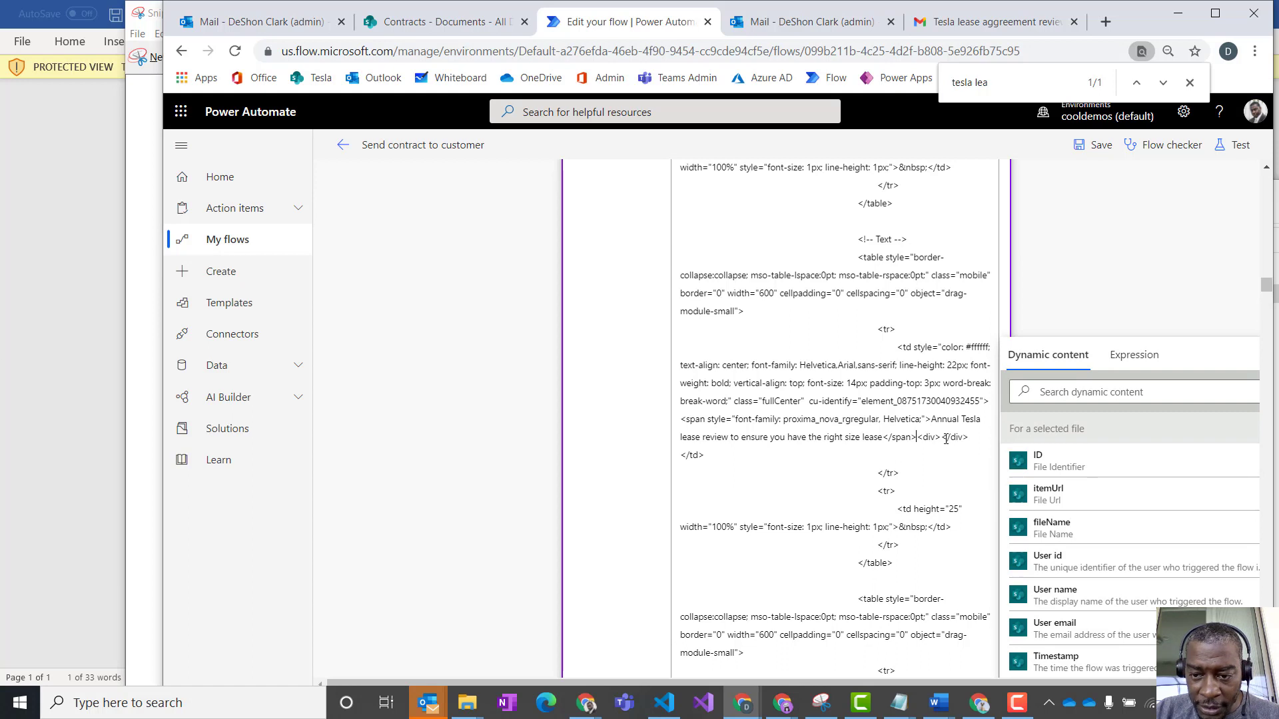
click(1074, 393)
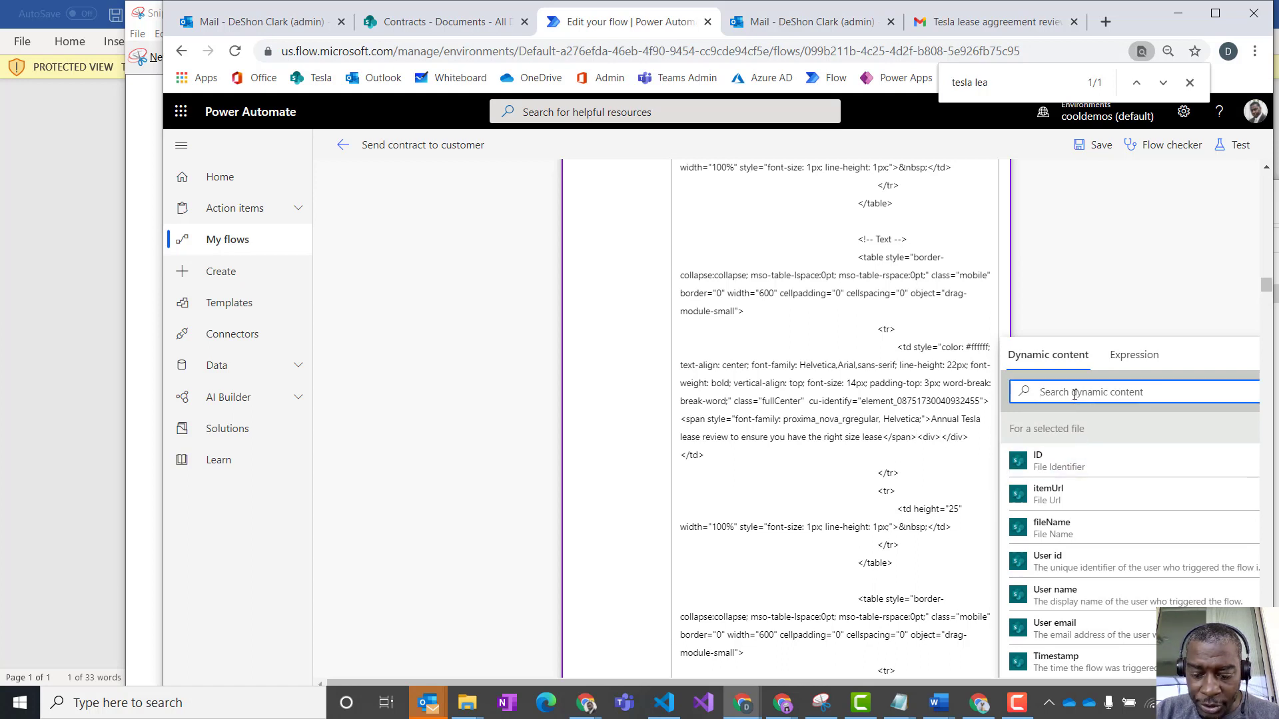
text(mes)
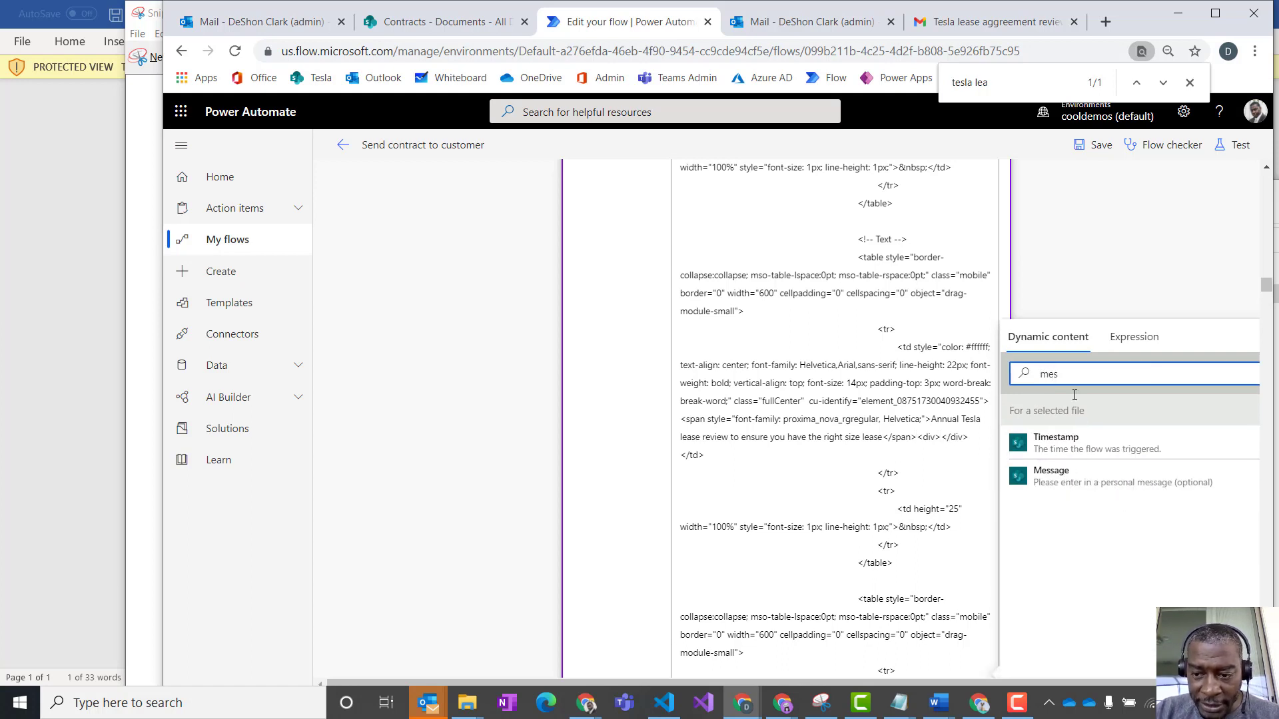
click(1069, 480)
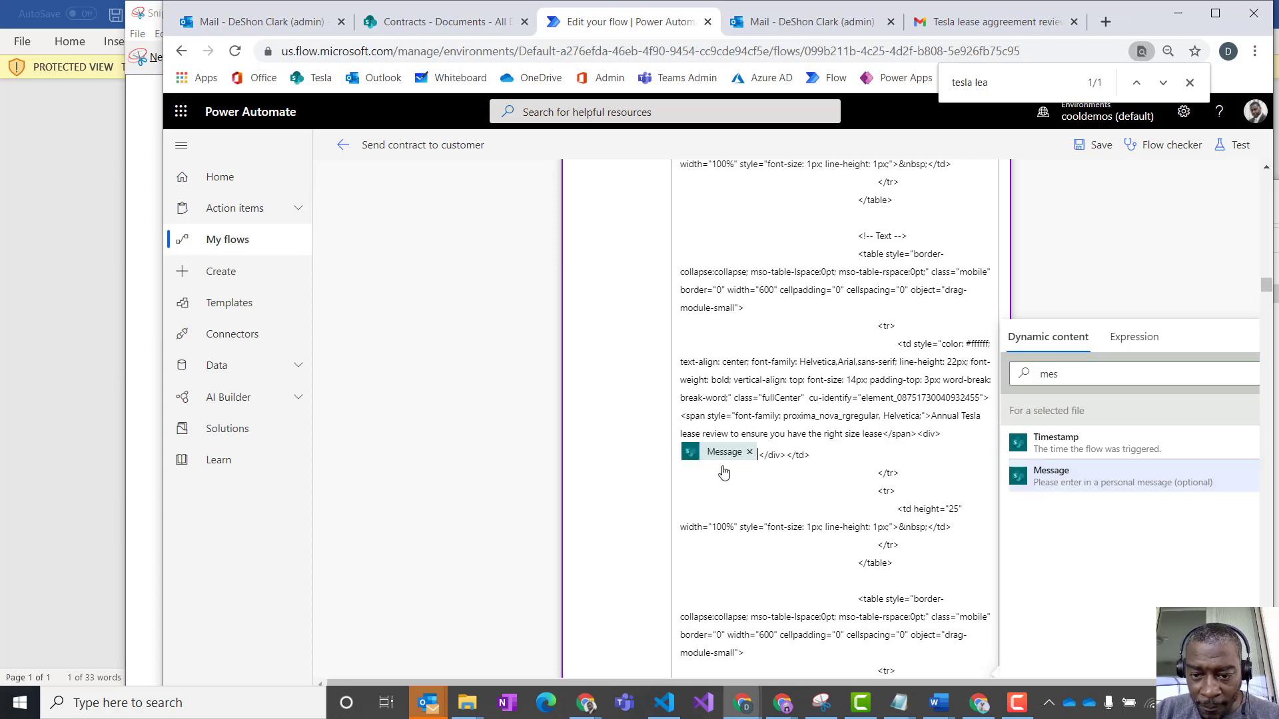
- Find "copy" in the HTML value and add a "|" separator after "2020 Tesla fake lease department" in the footer
scroll(889, 462, down, 3)
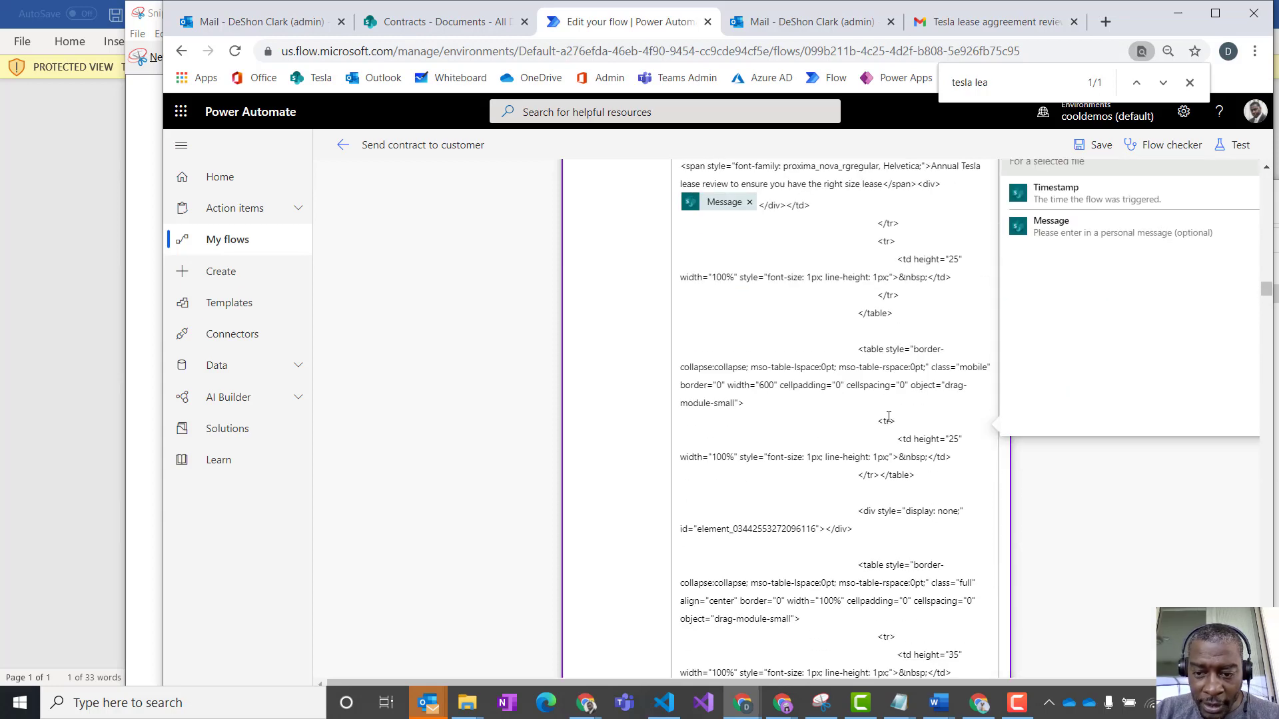
key(ctrl+f)
text(copry)
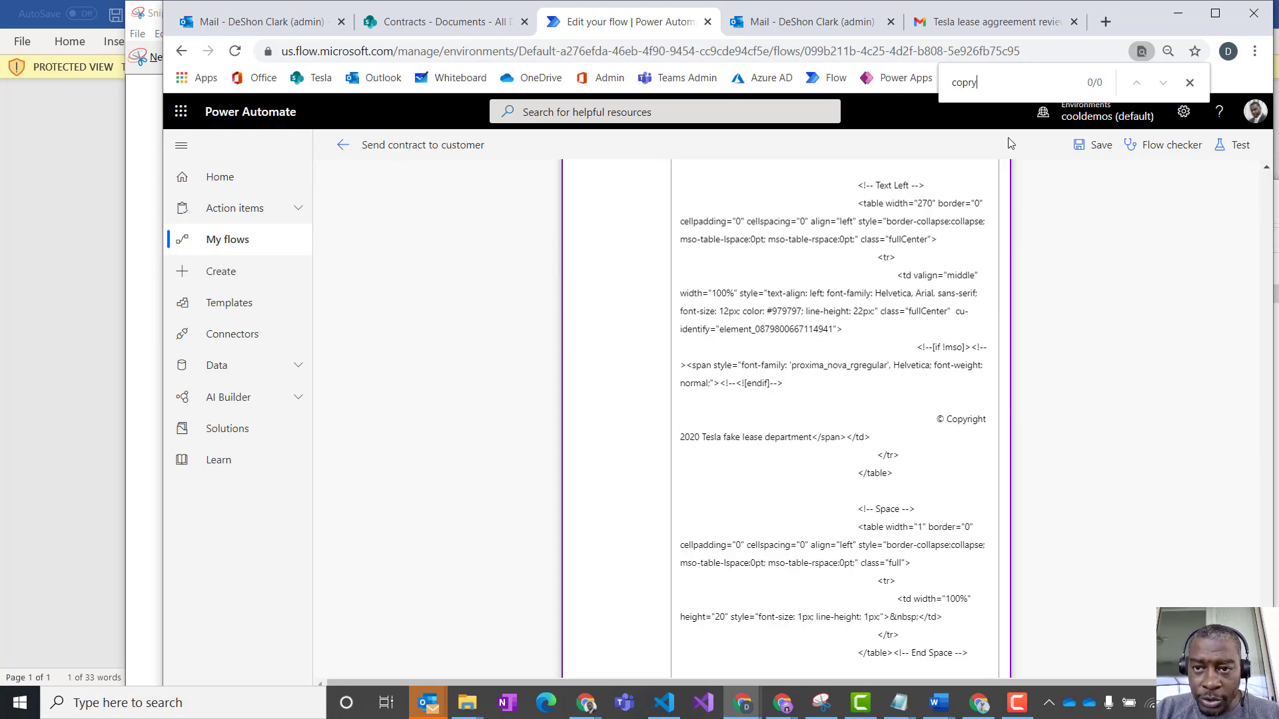
key(BackSpace)
key(BackSpace)
text(y)
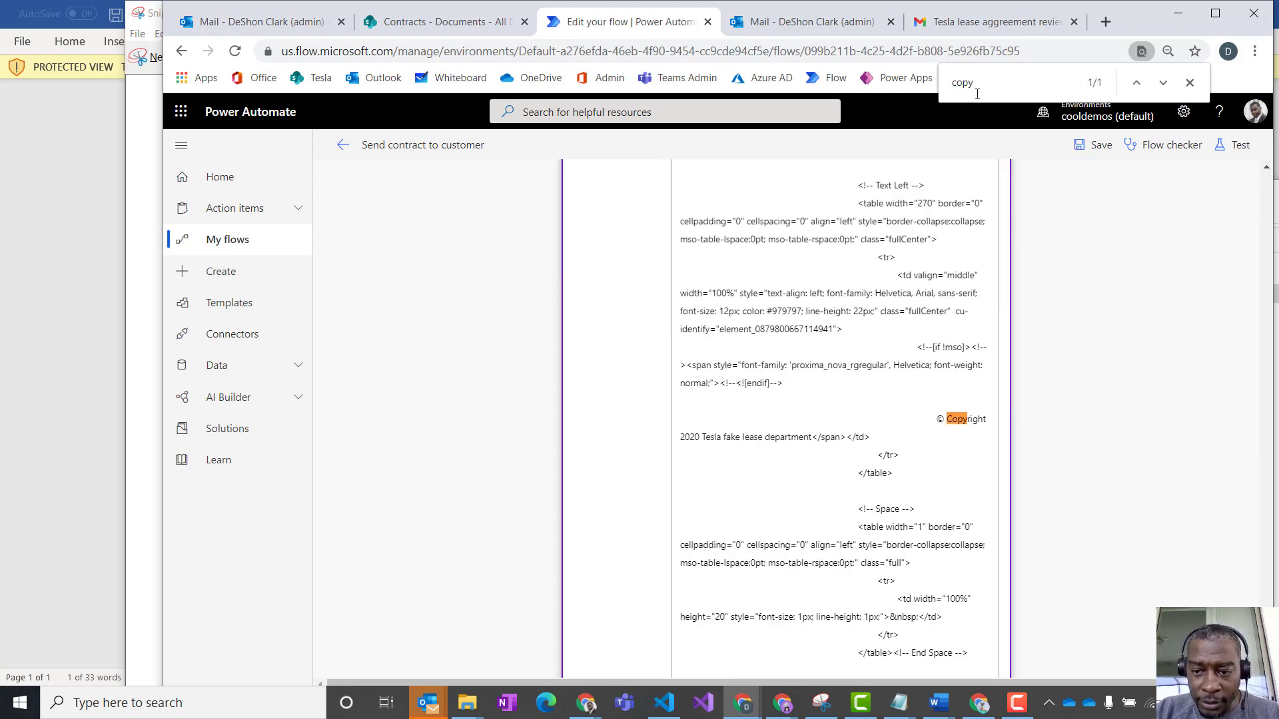
click(814, 437)
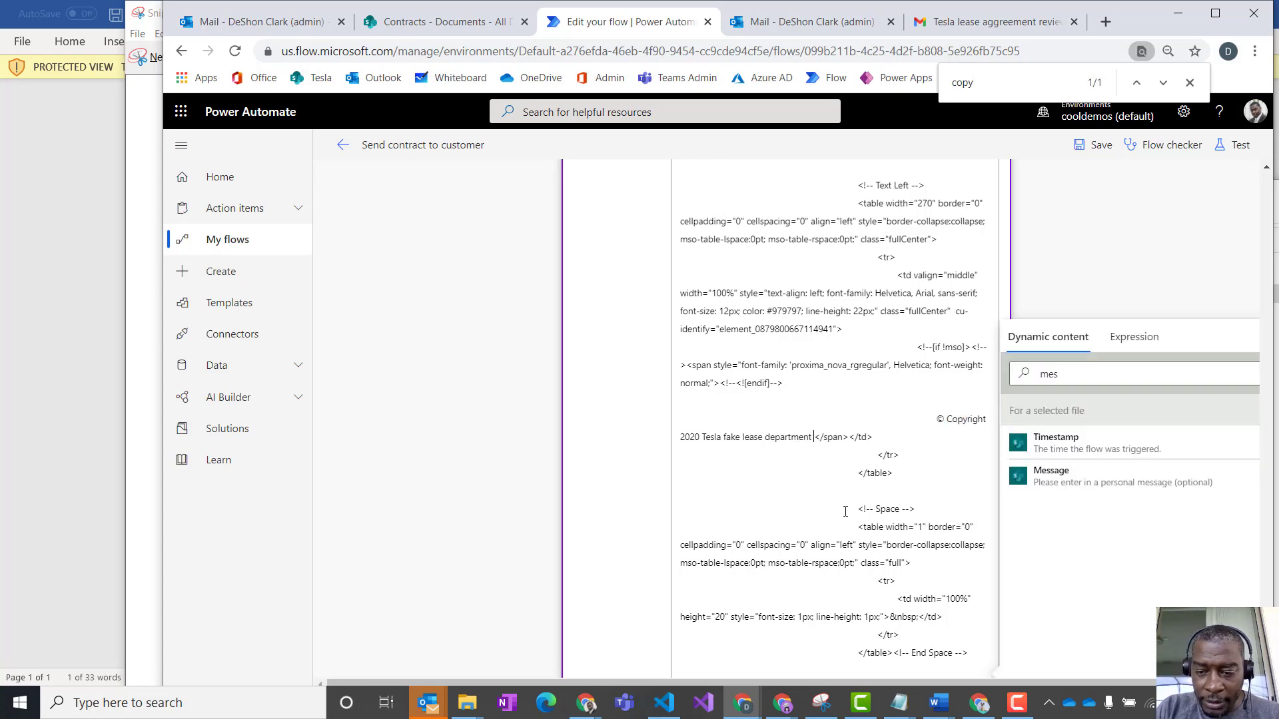
text(|)
- Search the dynamic content for "user" and insert the User name value after the footer's "|" separator
click(1081, 375)
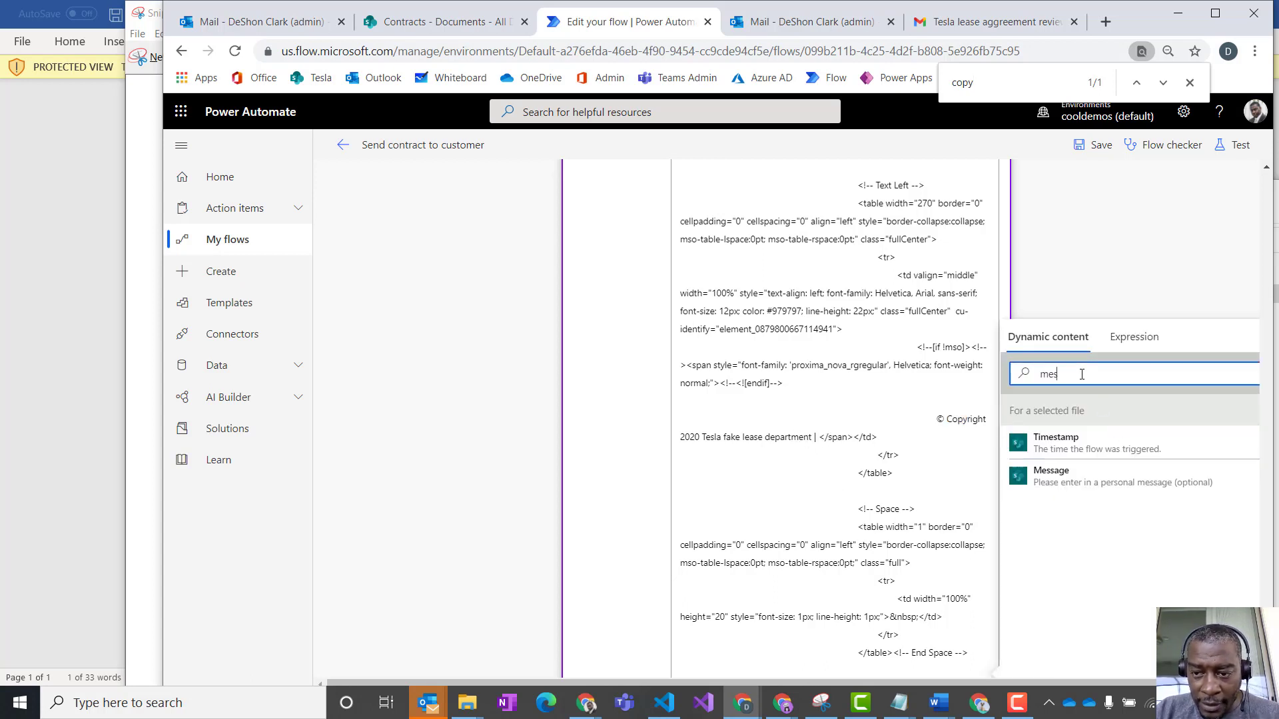
key(BackSpace)
key(BackSpace)
key(BackSpace)
text(user)
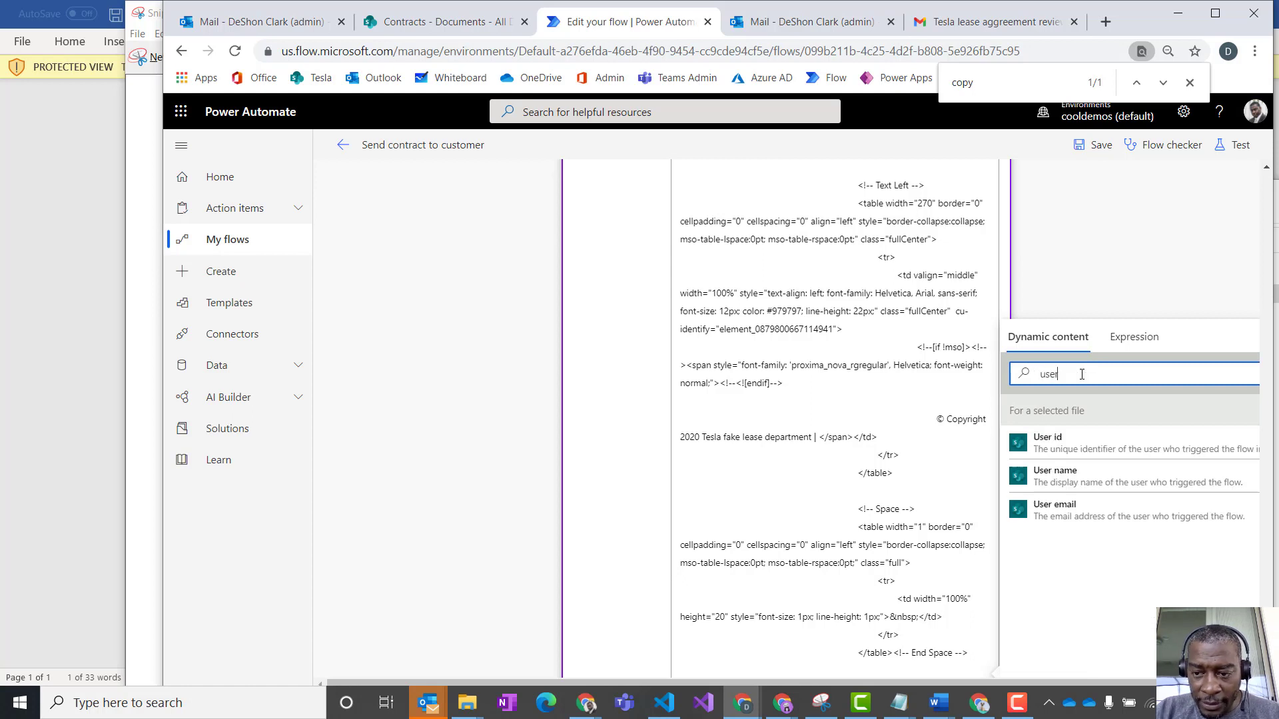
click(1066, 478)
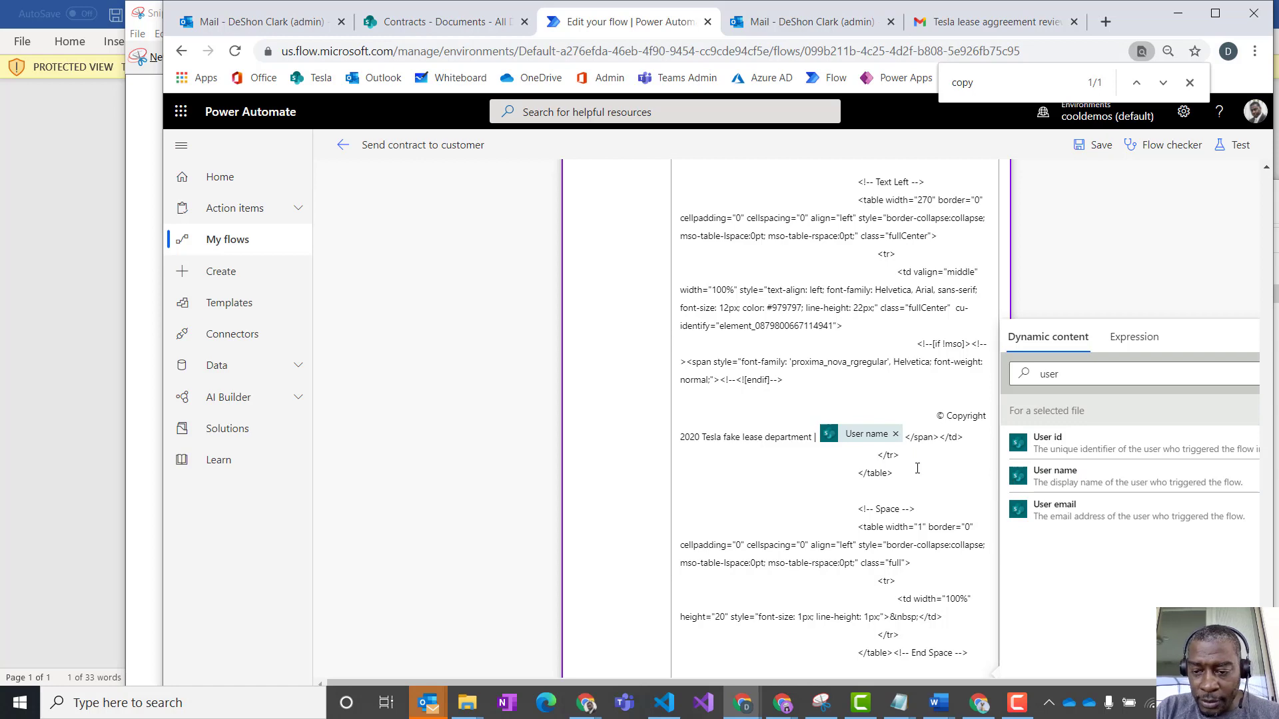
text(|)
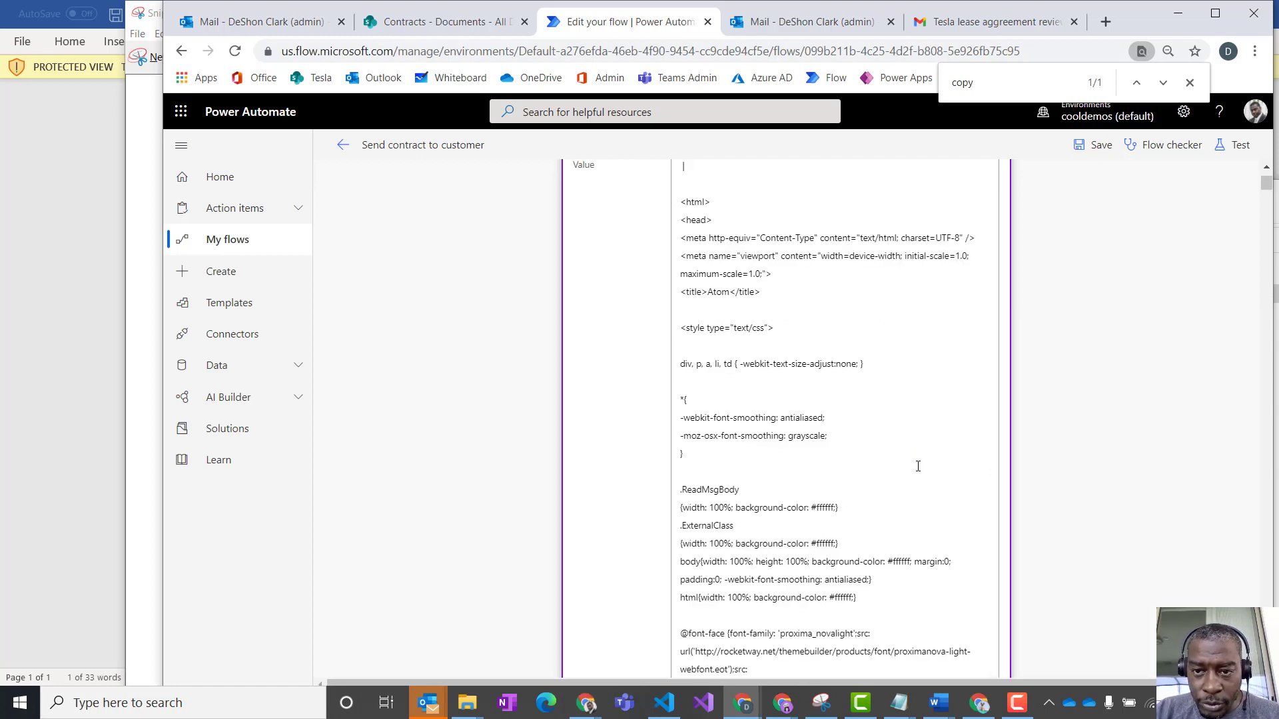
scroll(918, 466, up, 3)
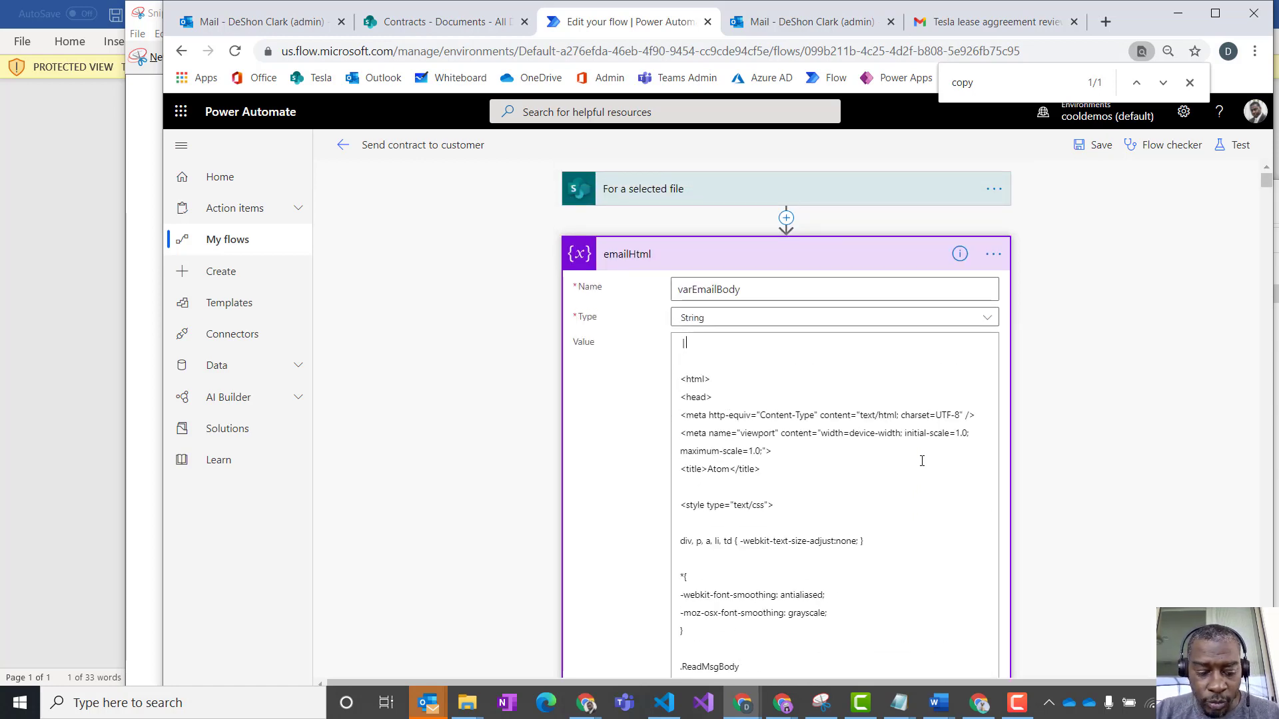
key(BackSpace)
key(BackSpace)
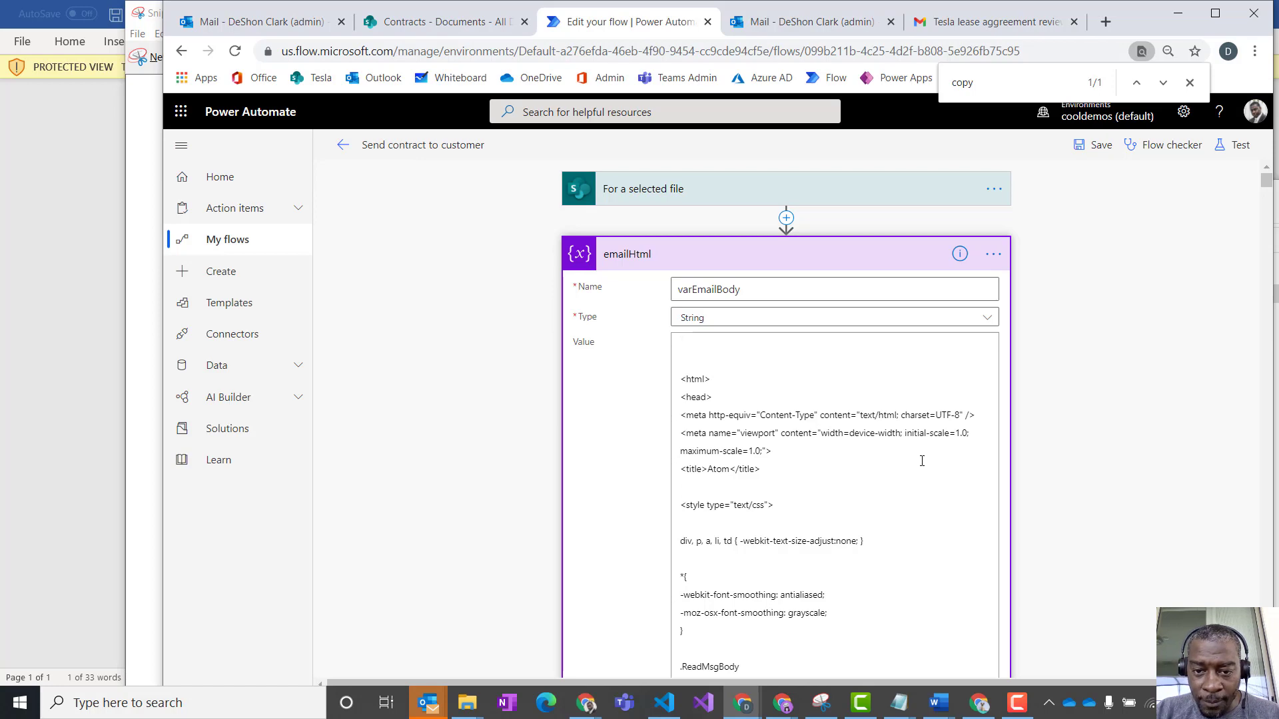
- Find the "copy" match again, add a "|" separator after User name in the footer and insert the Timestamp value behind it
scroll(925, 452, down, 15)
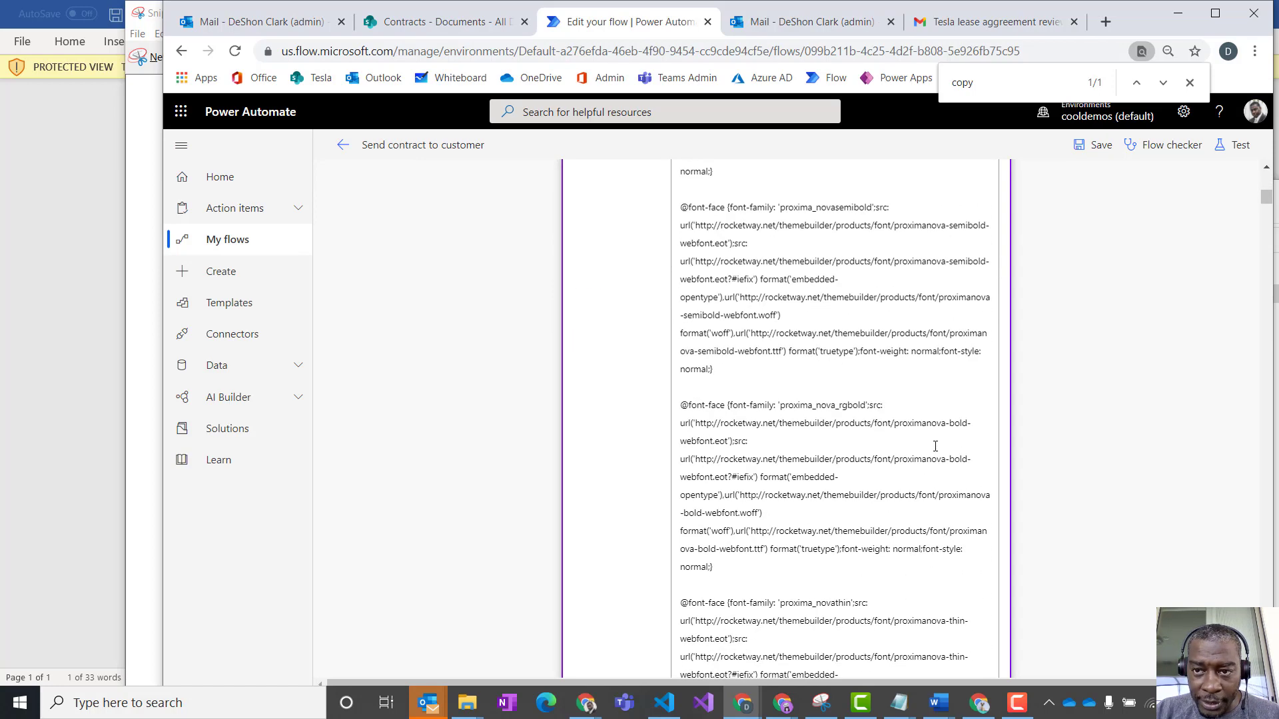
click(1163, 84)
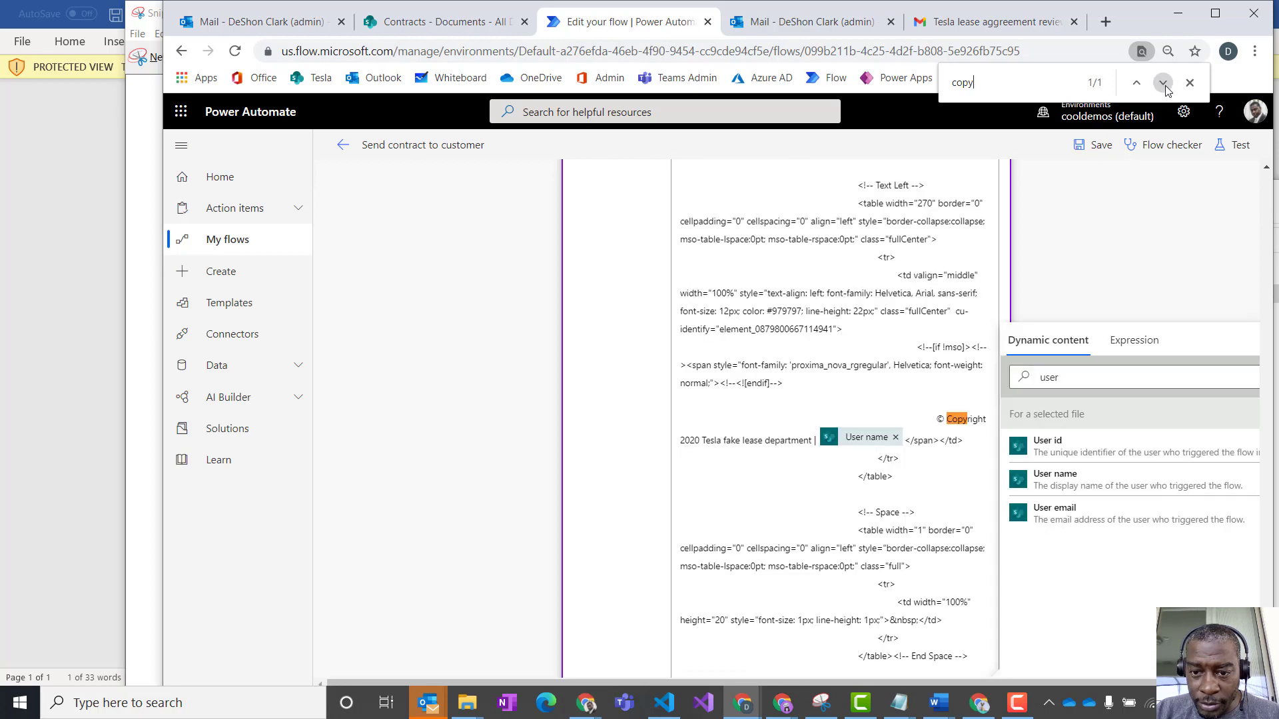
click(909, 442)
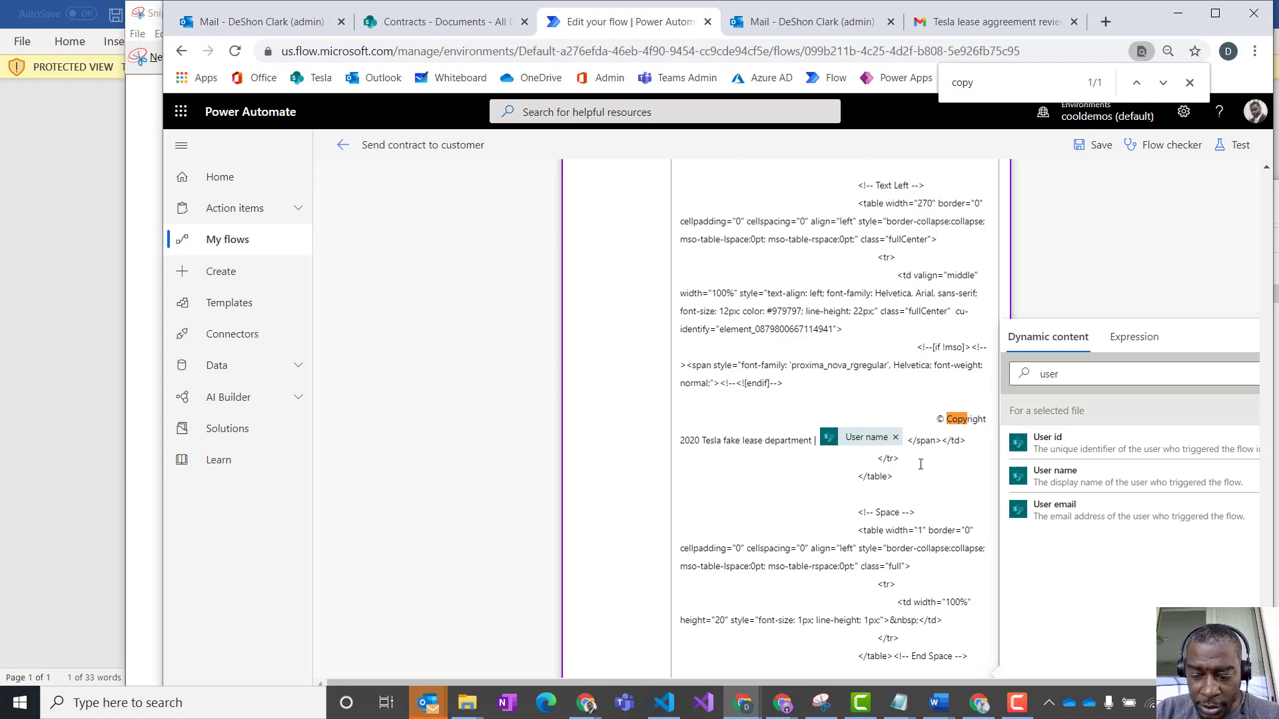
text(|)
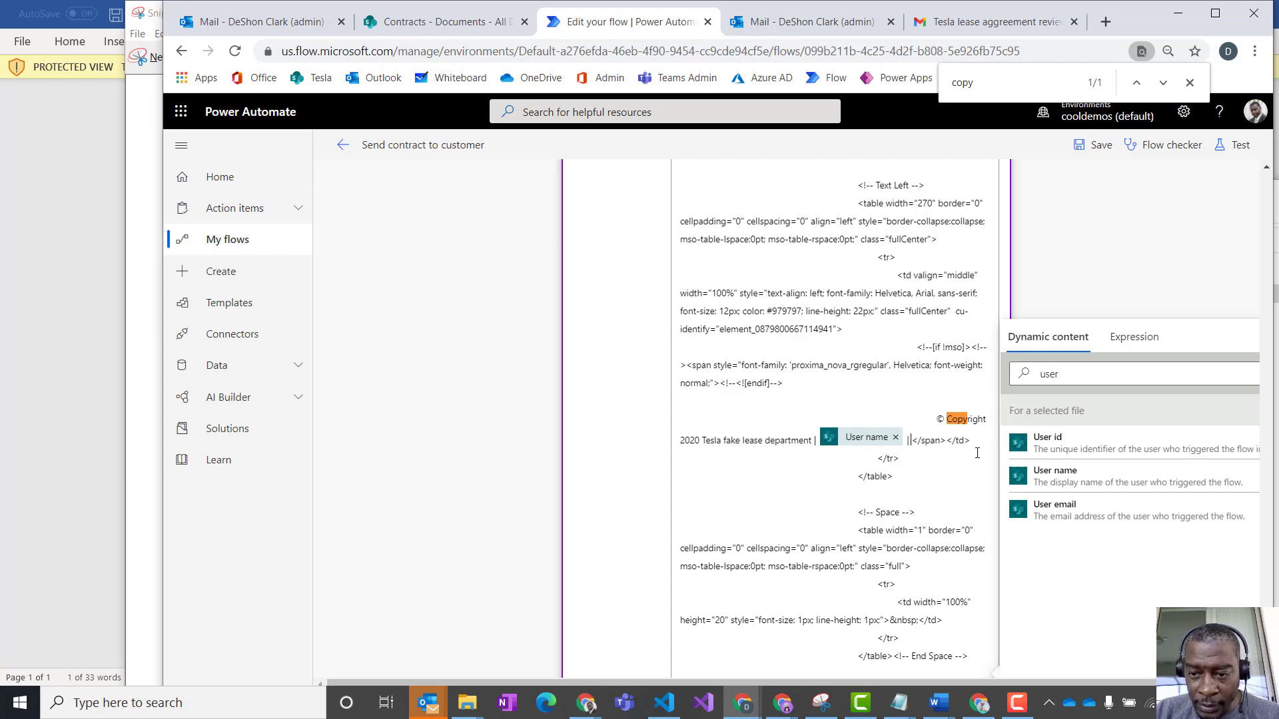
double_click(1074, 384)
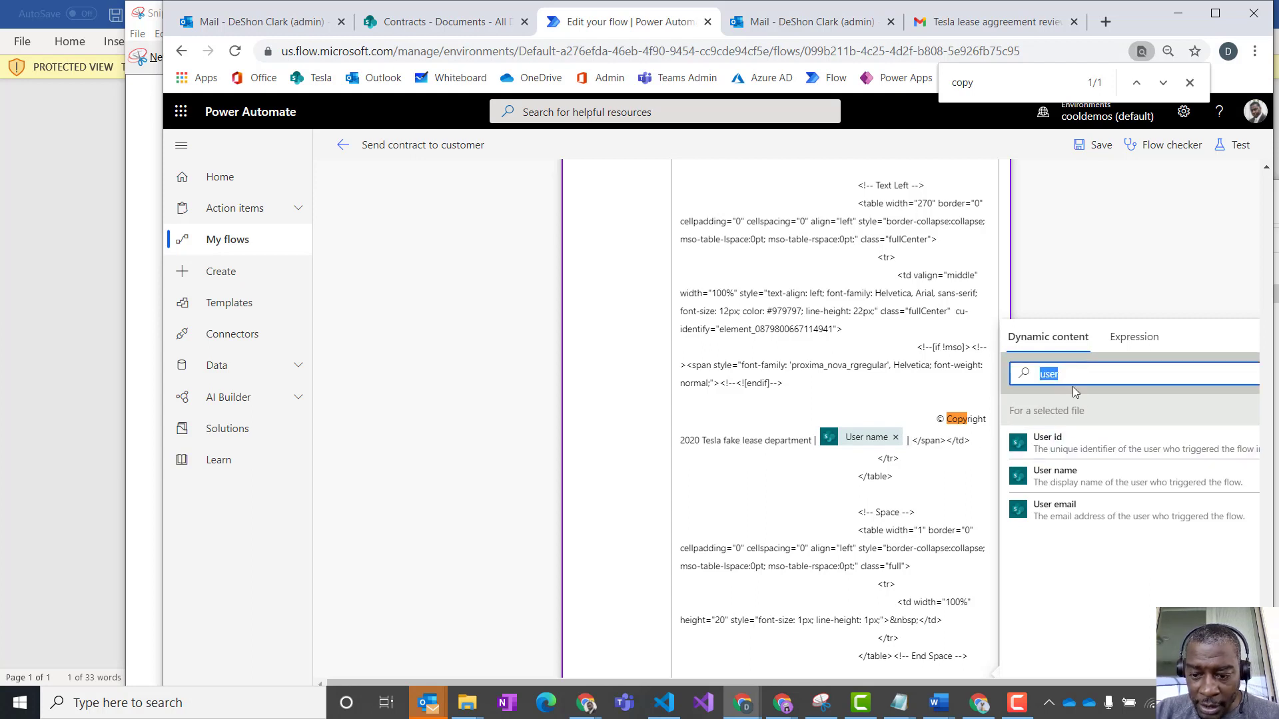
text(time)
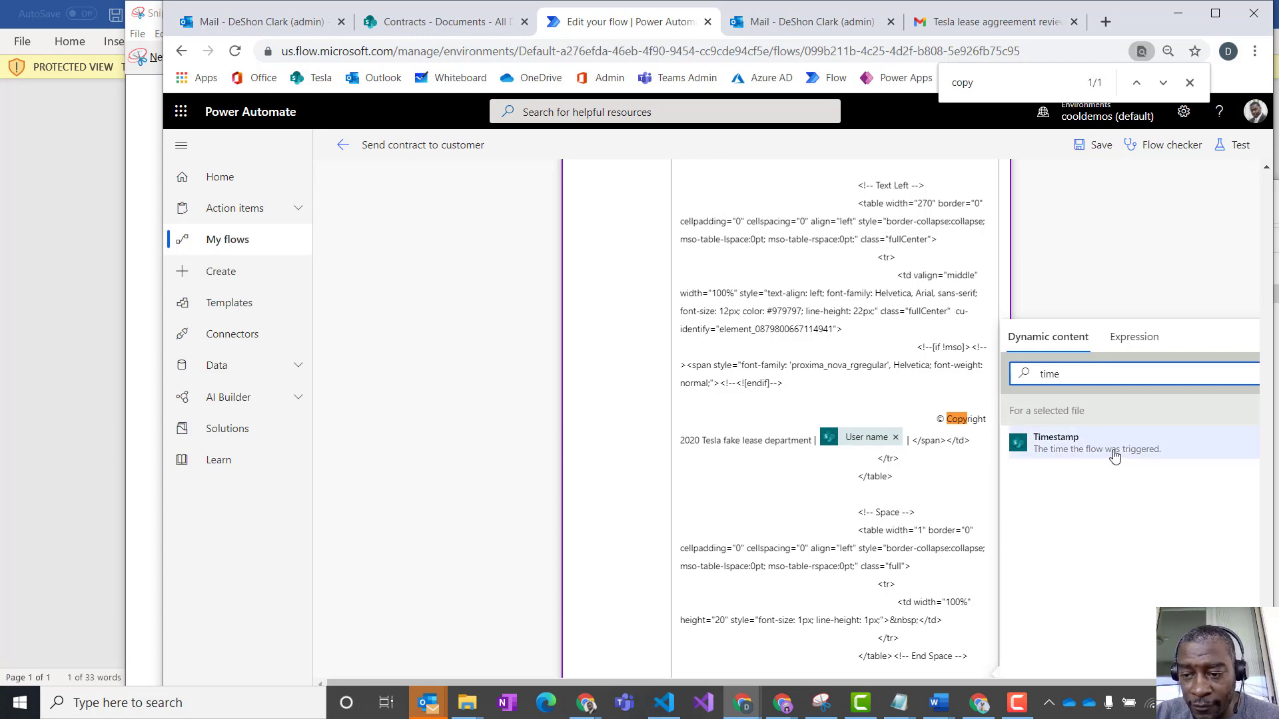
click(1090, 452)
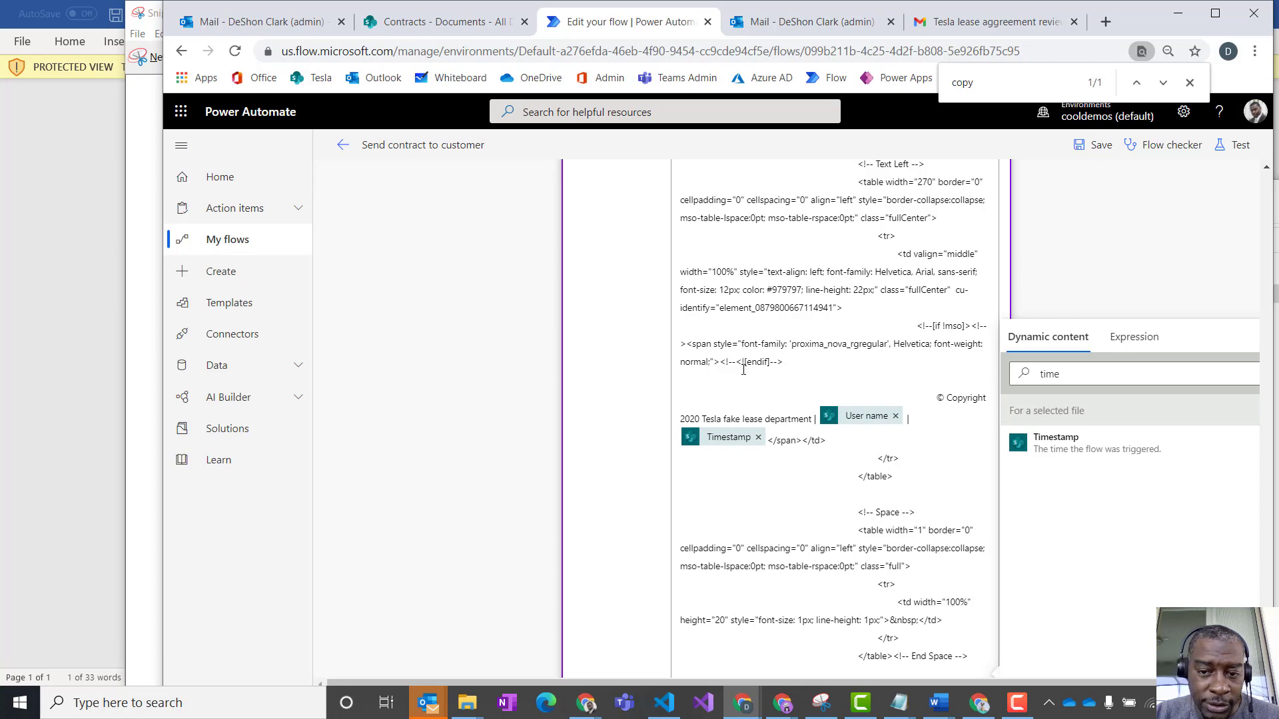
- Save the flow and test it using data from the most recent previous run
click(1099, 147)
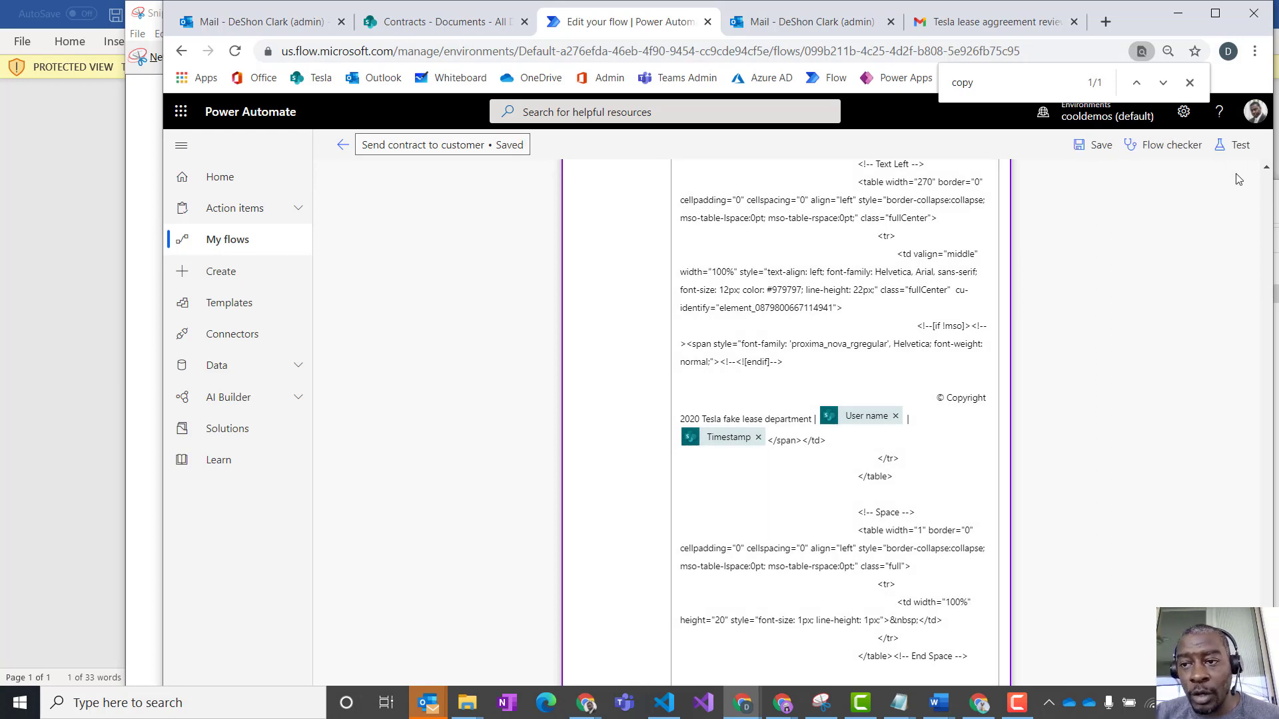
click(1233, 146)
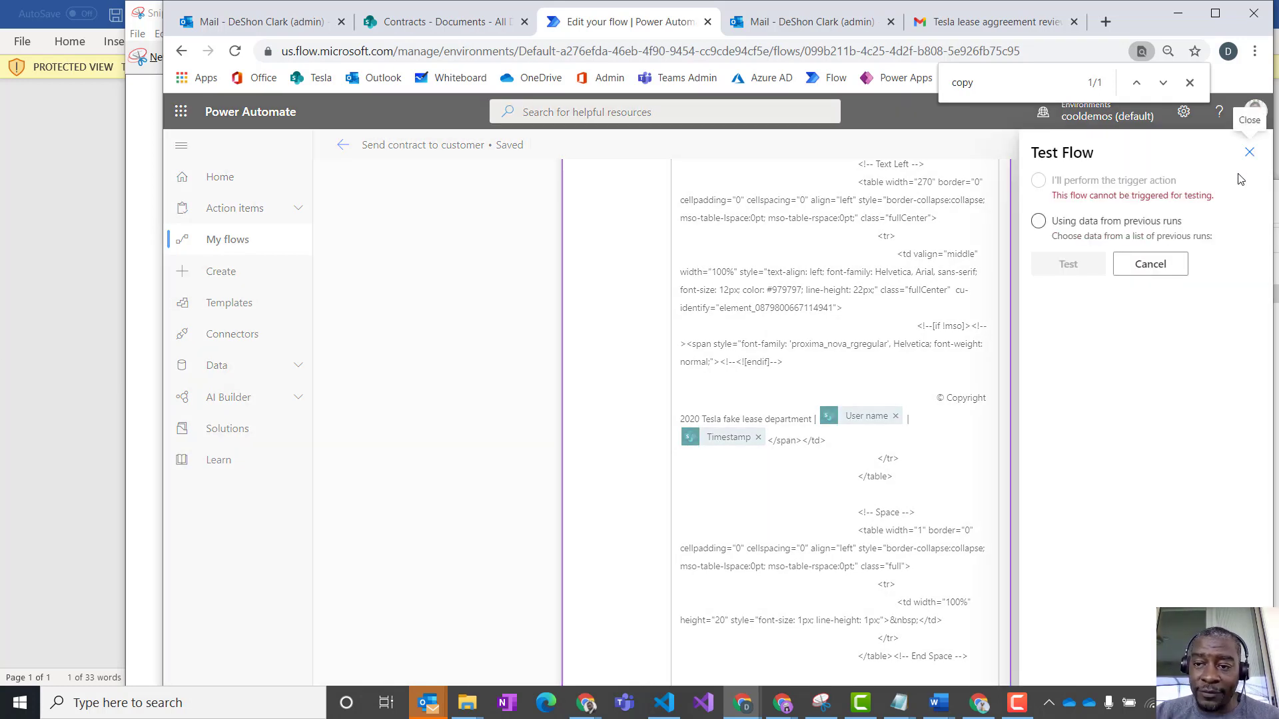
click(1039, 221)
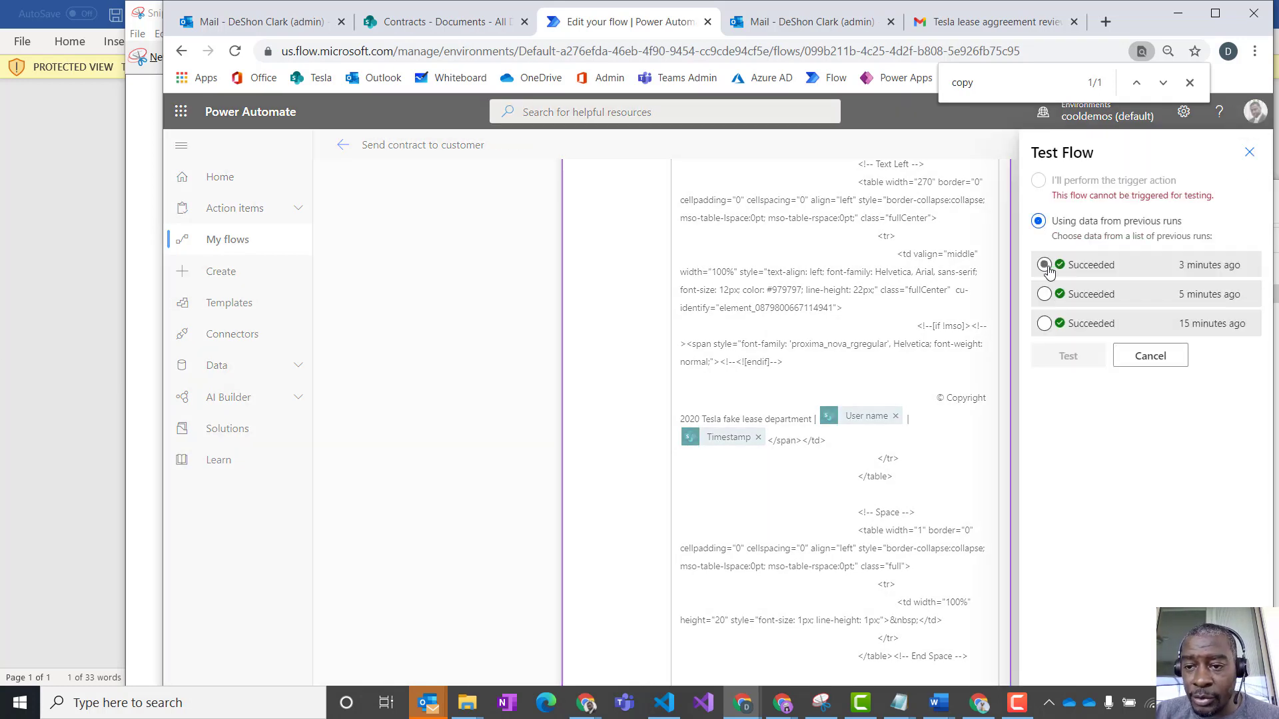
click(1043, 264)
click(1070, 358)
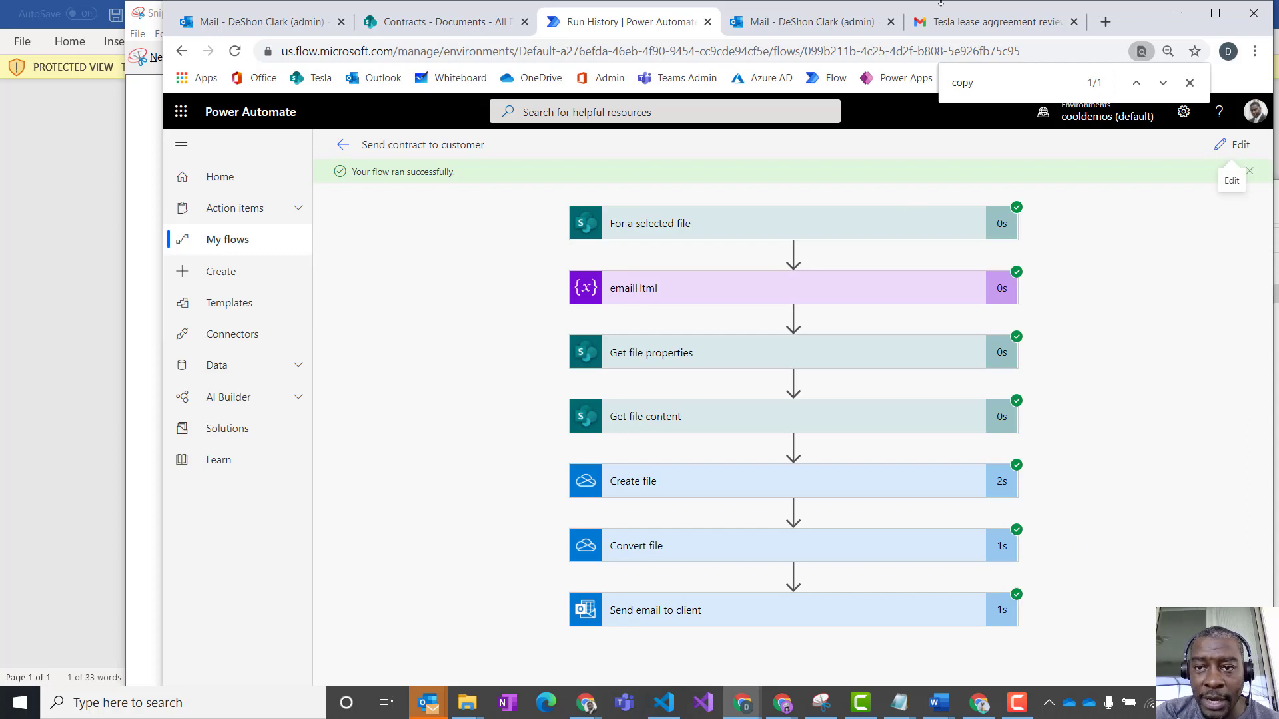
- Switch to Gmail and open the newest "Tesla lease aggreement review" e-mail in the inbox
click(961, 27)
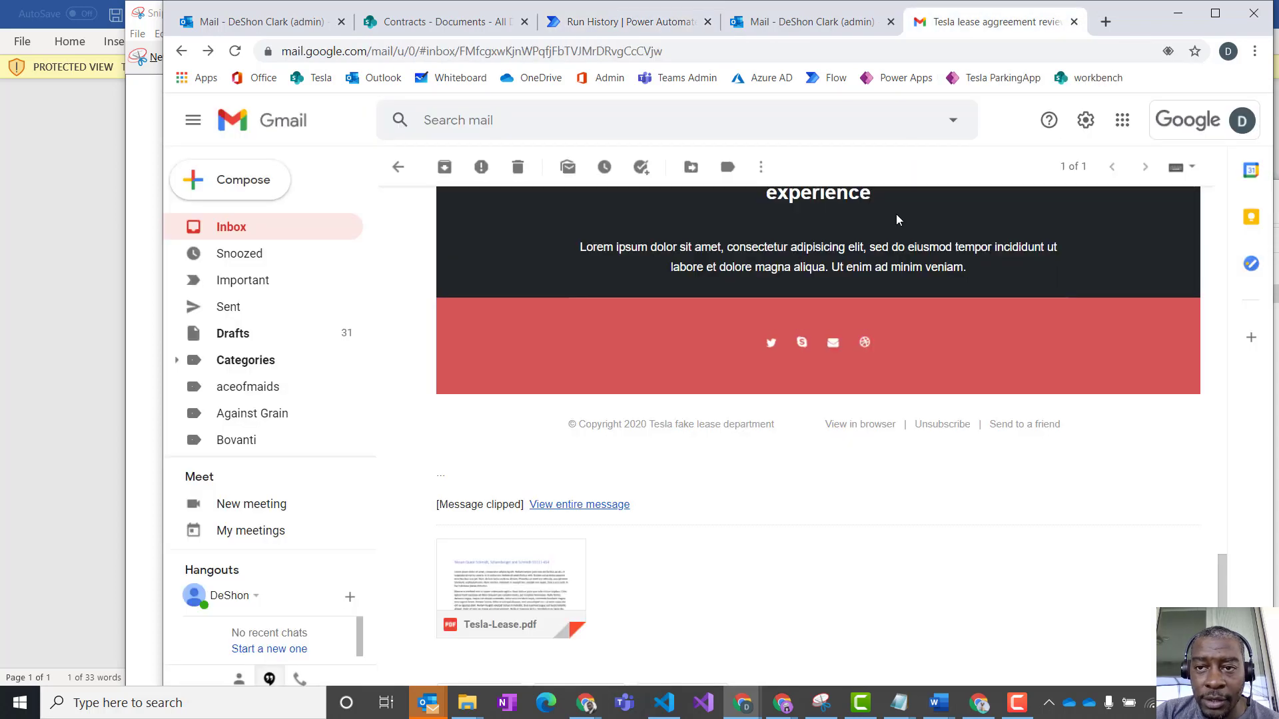
click(245, 234)
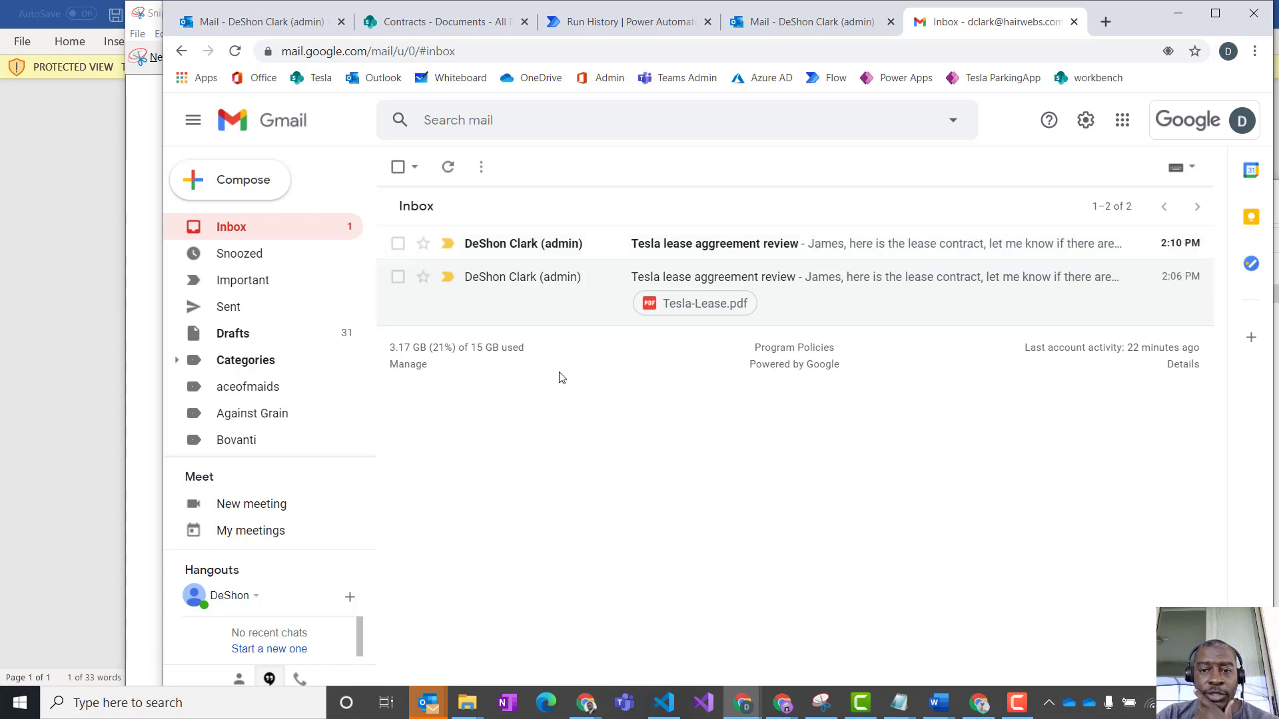
double_click(550, 255)
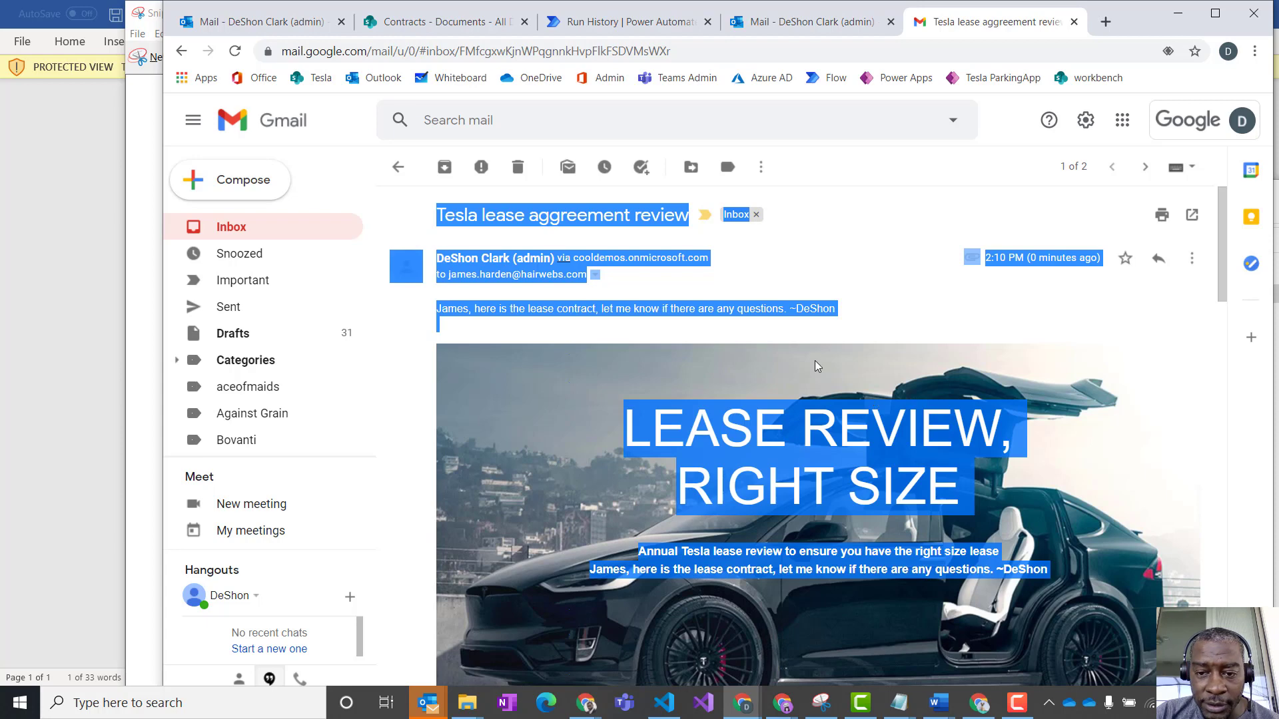
click(686, 244)
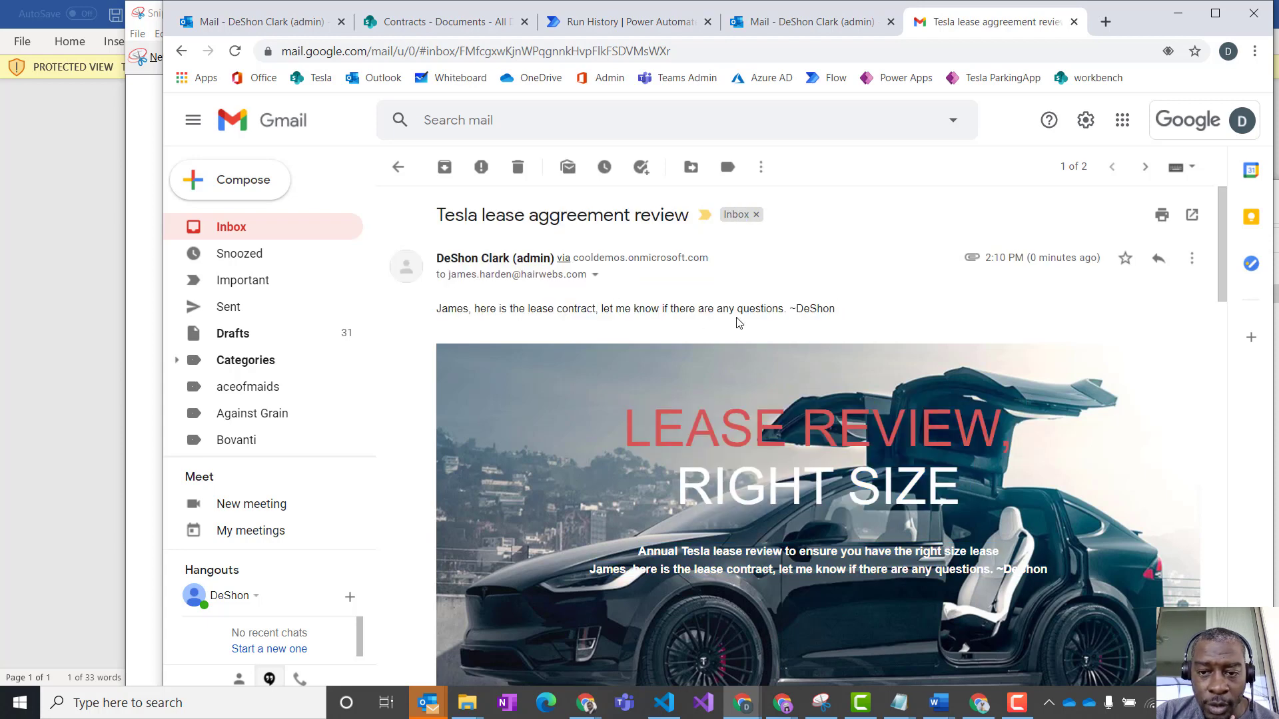
- Examine the e-mail's personal message above and inside the banner, and the user name and timestamp in the copyright footer
drag(840, 311, 441, 310)
scroll(616, 363, down, 1)
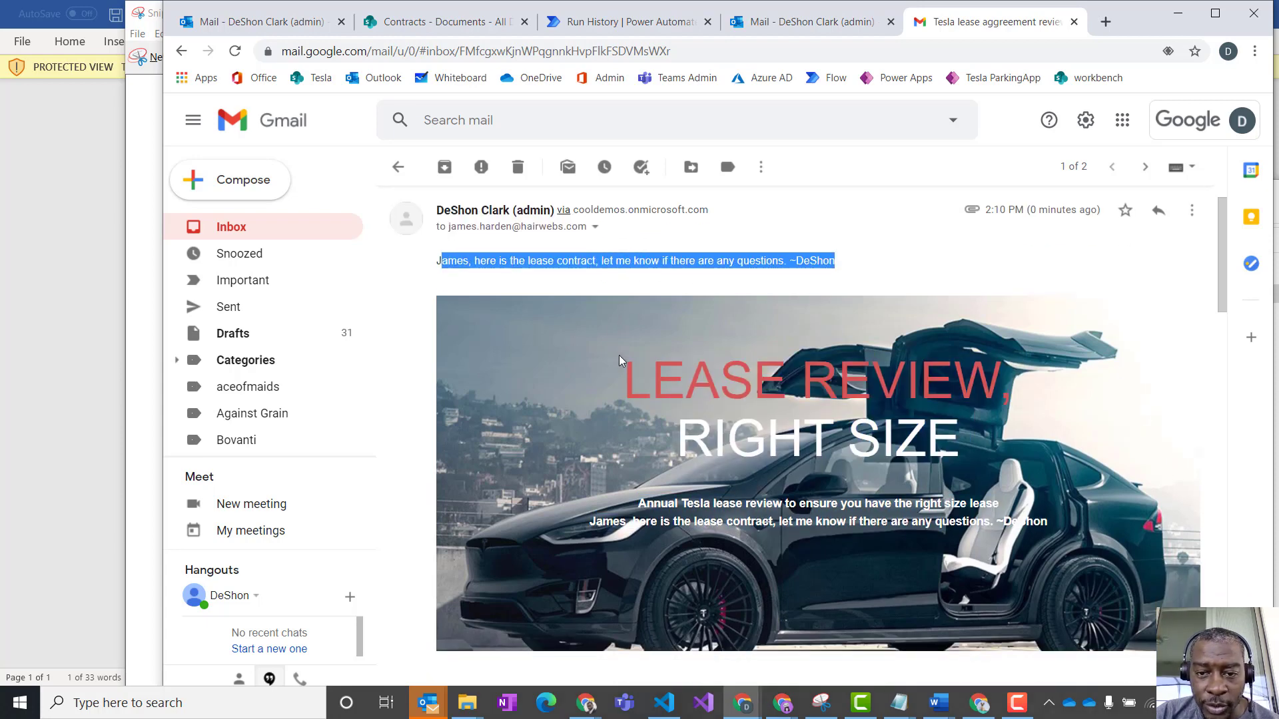
scroll(619, 360, down, 2)
drag(591, 402, 1047, 403)
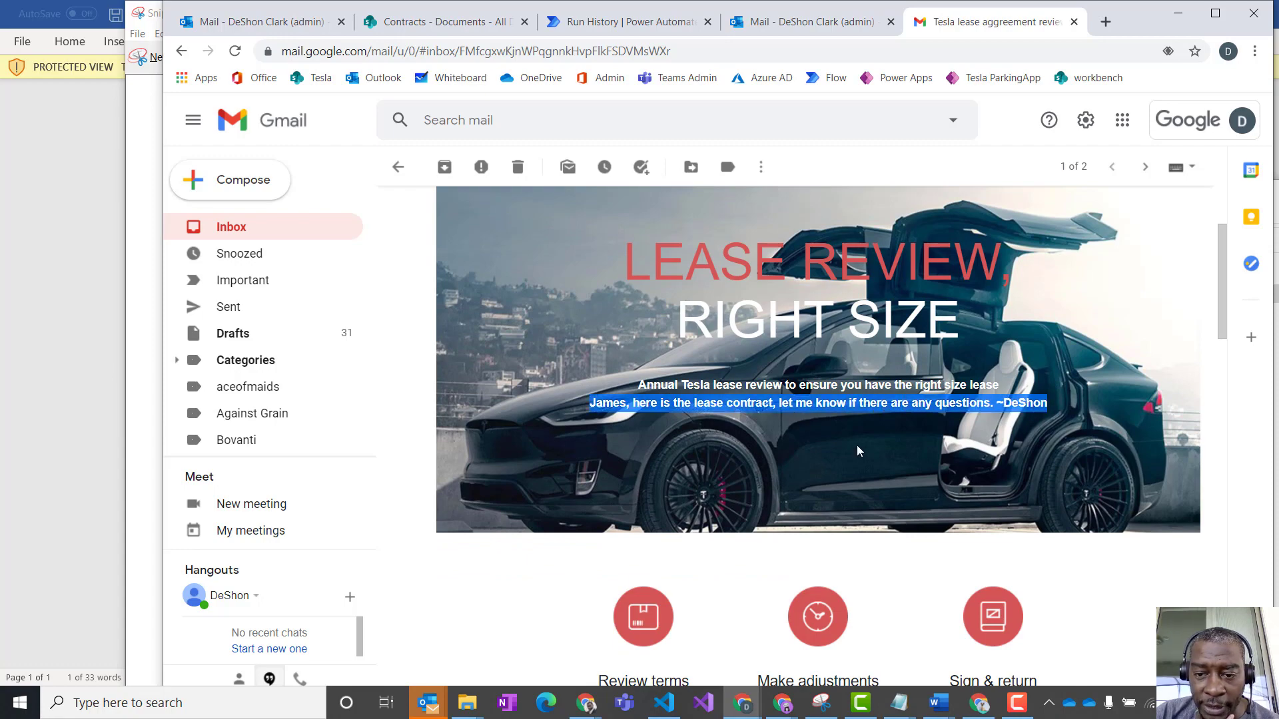
scroll(967, 368, down, 10)
scroll(967, 368, down, 15)
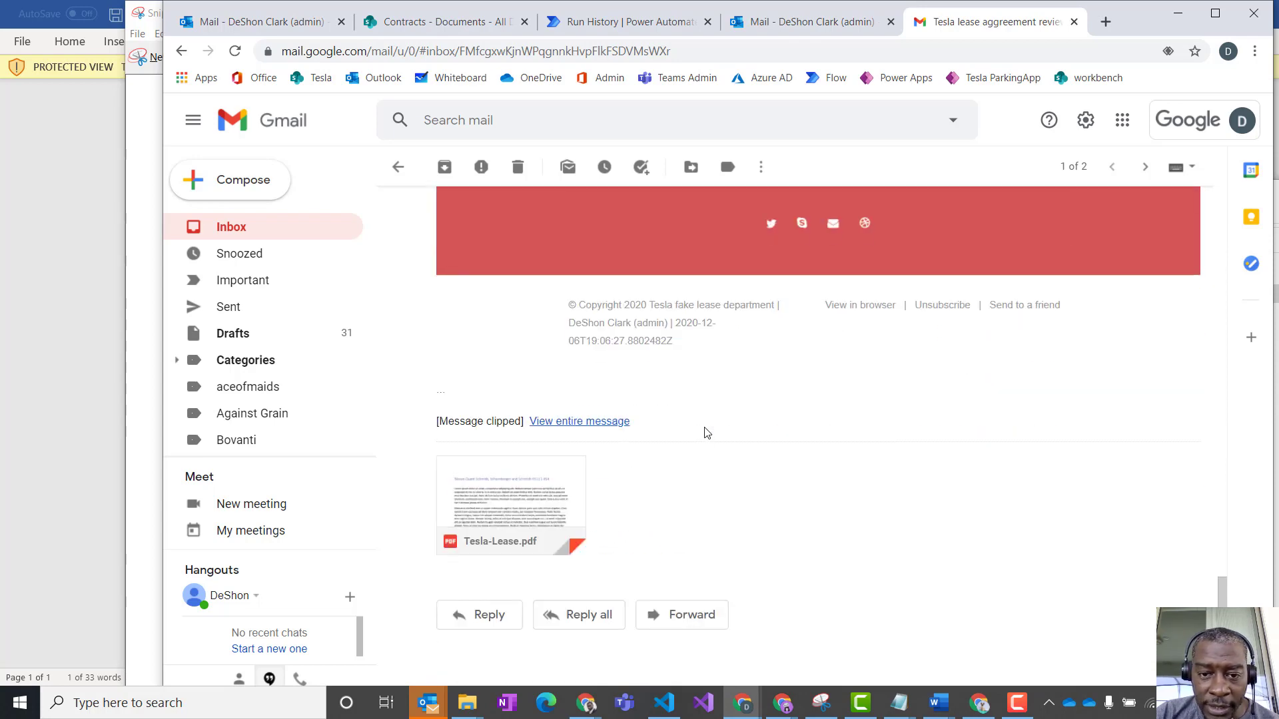
drag(574, 323, 688, 346)
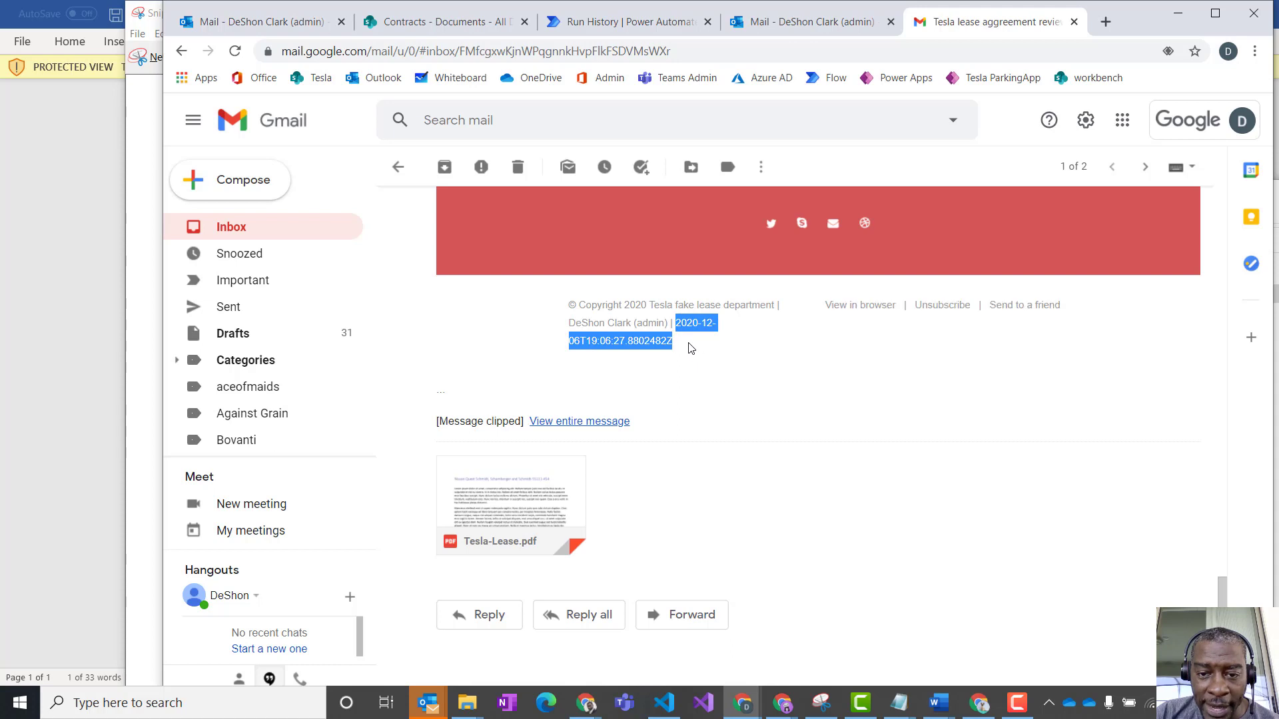
click(796, 348)
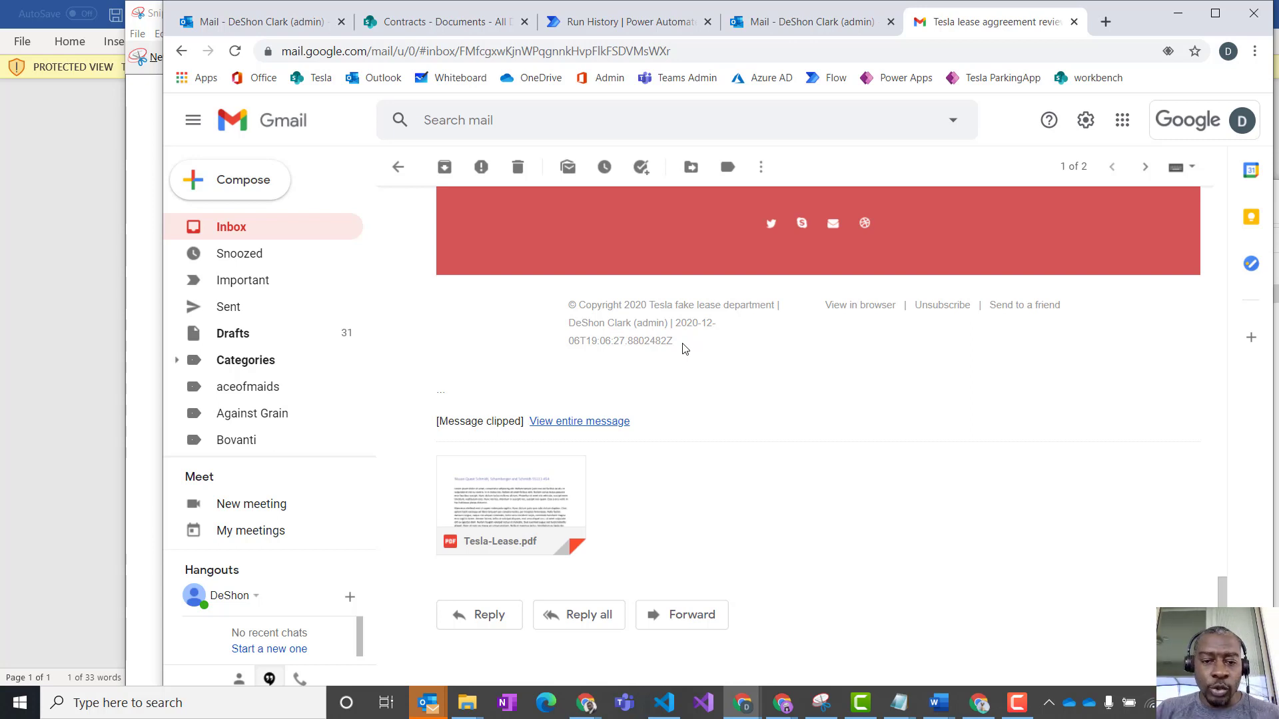
scroll(840, 433, up, 10)
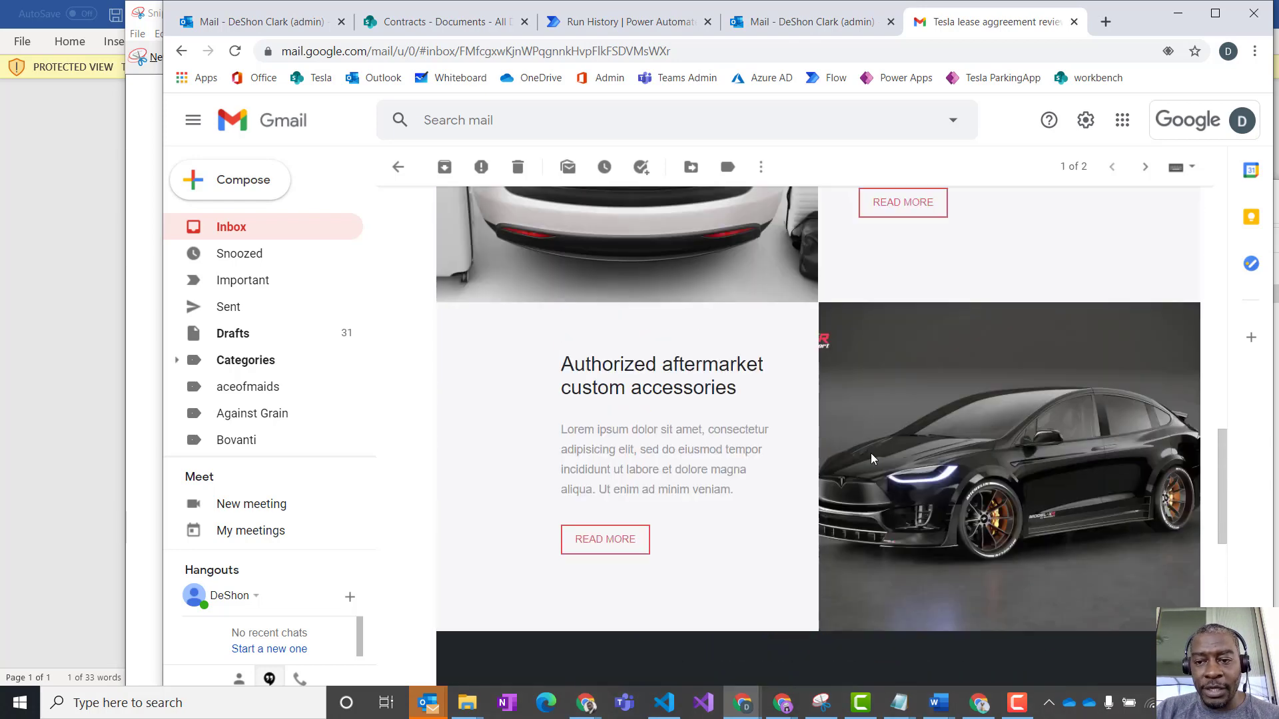
scroll(872, 460, up, 15)
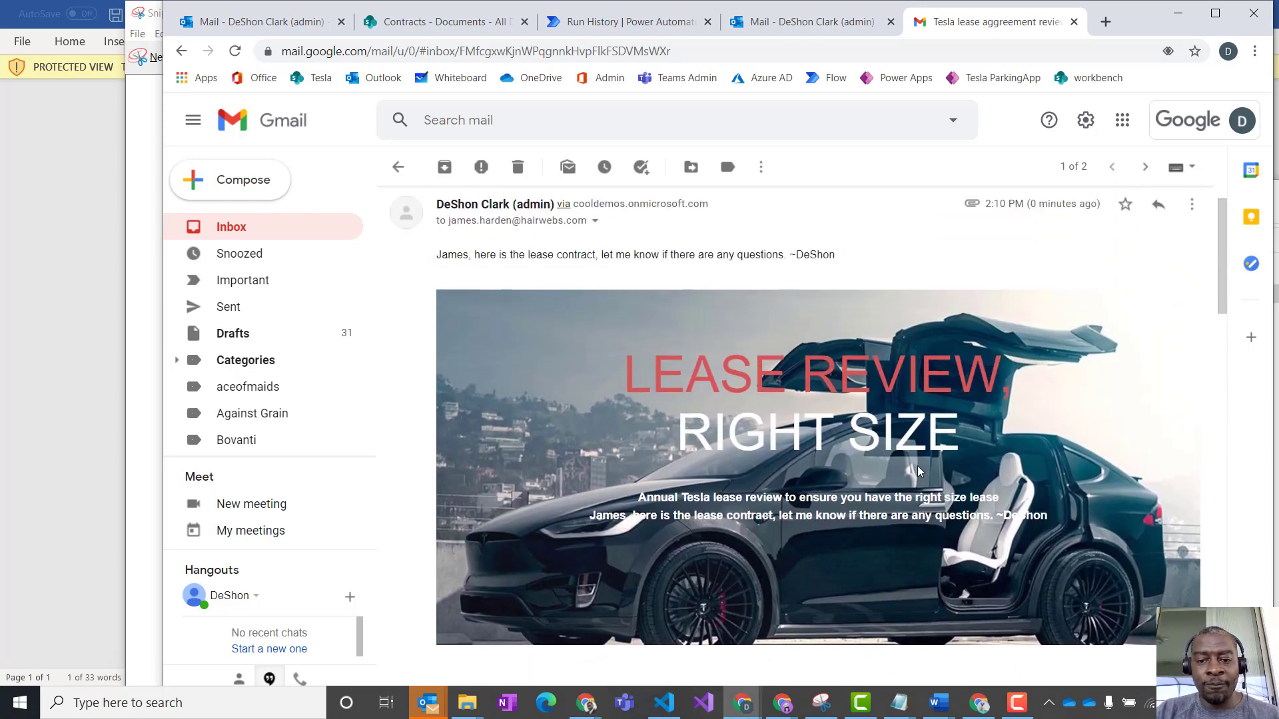